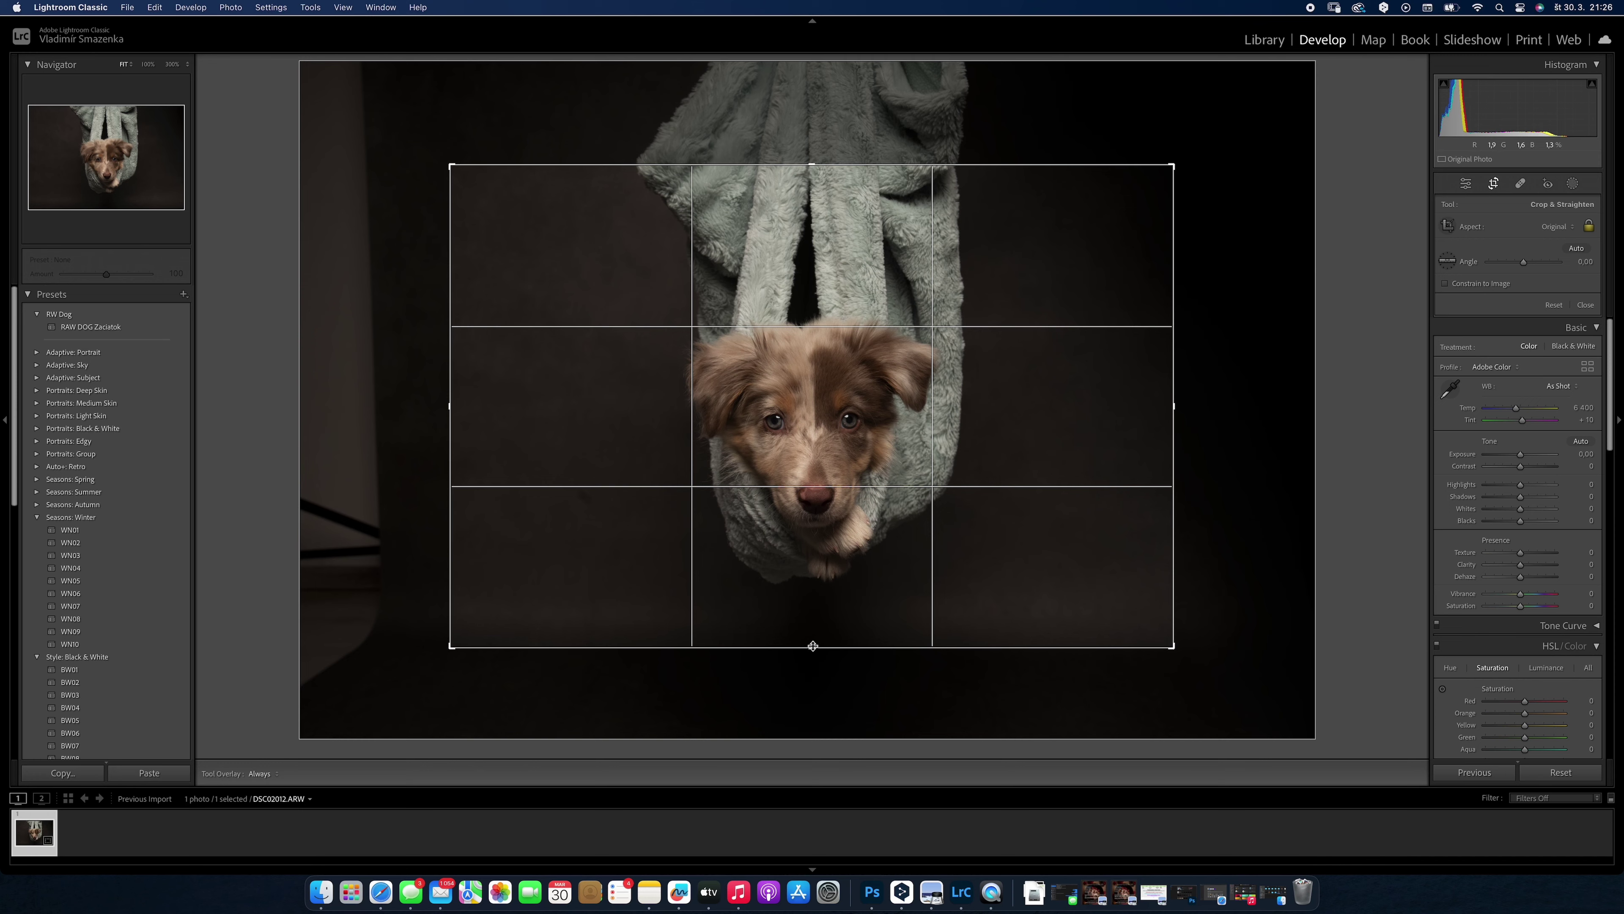
- Tighten the crop around the puppy, lift shadows and blacks, and raise Texture for fur detail
{"action": "left_click_drag", "start_coordinate": [813, 645], "coordinate": [793, 548]}
{"action": "key", "text": "Return"}
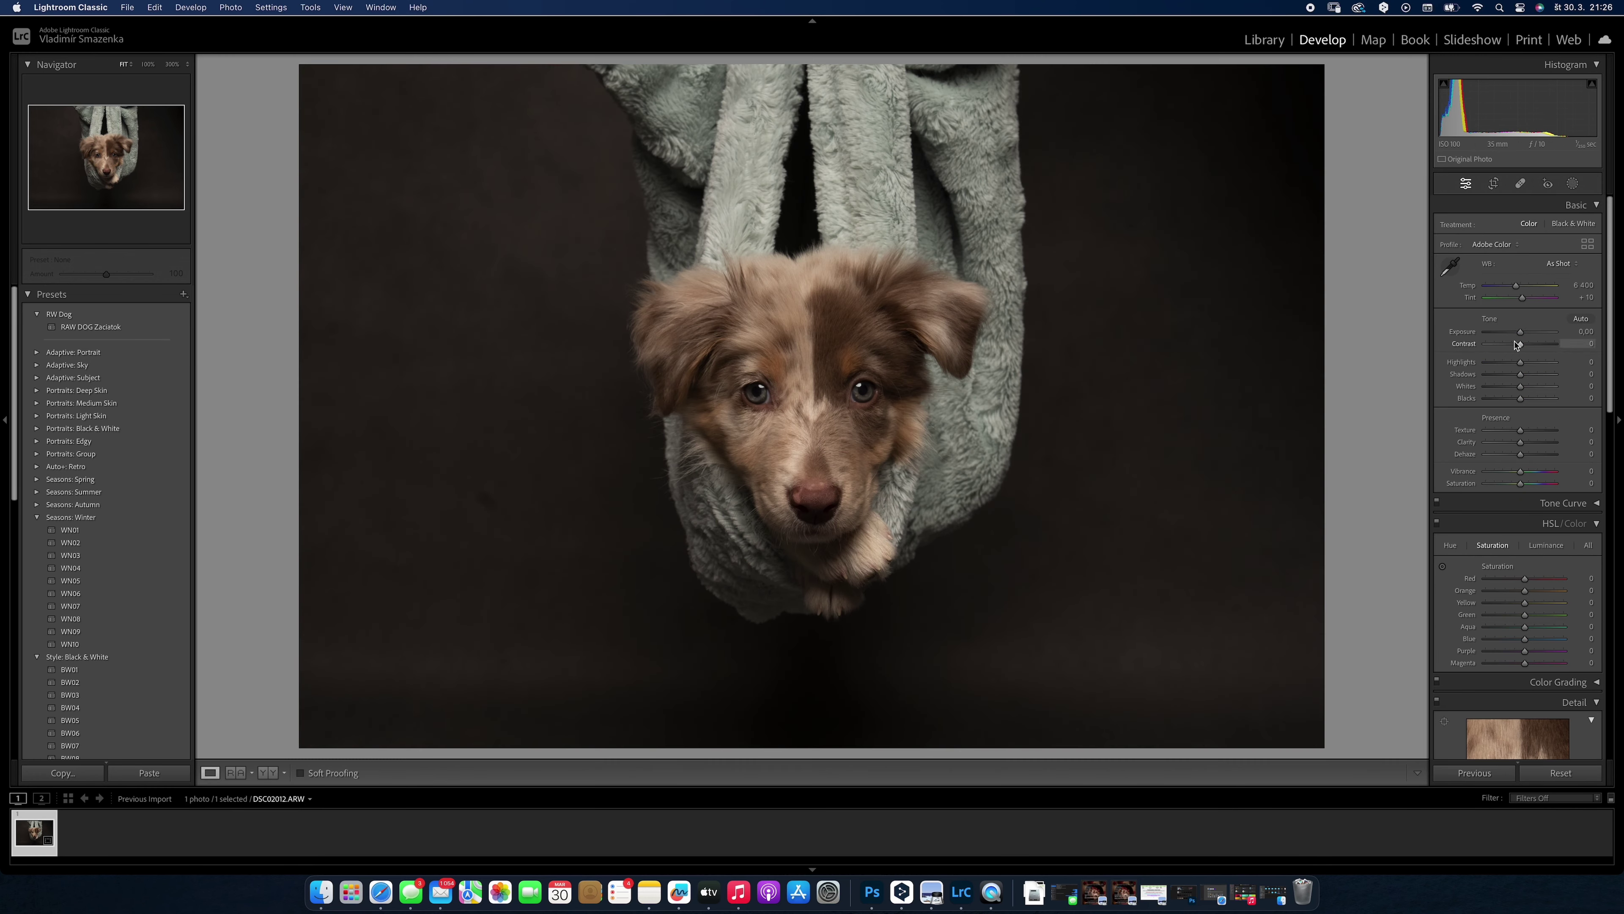
{"action": "left_click_drag", "start_coordinate": [1521, 332], "coordinate": [1522, 387]}
{"action": "left_click_drag", "start_coordinate": [1521, 399], "coordinate": [1525, 429]}
{"action": "left_click", "coordinate": [871, 389]}
{"action": "left_click_drag", "start_coordinate": [1099, 445], "coordinate": [1336, 423]}
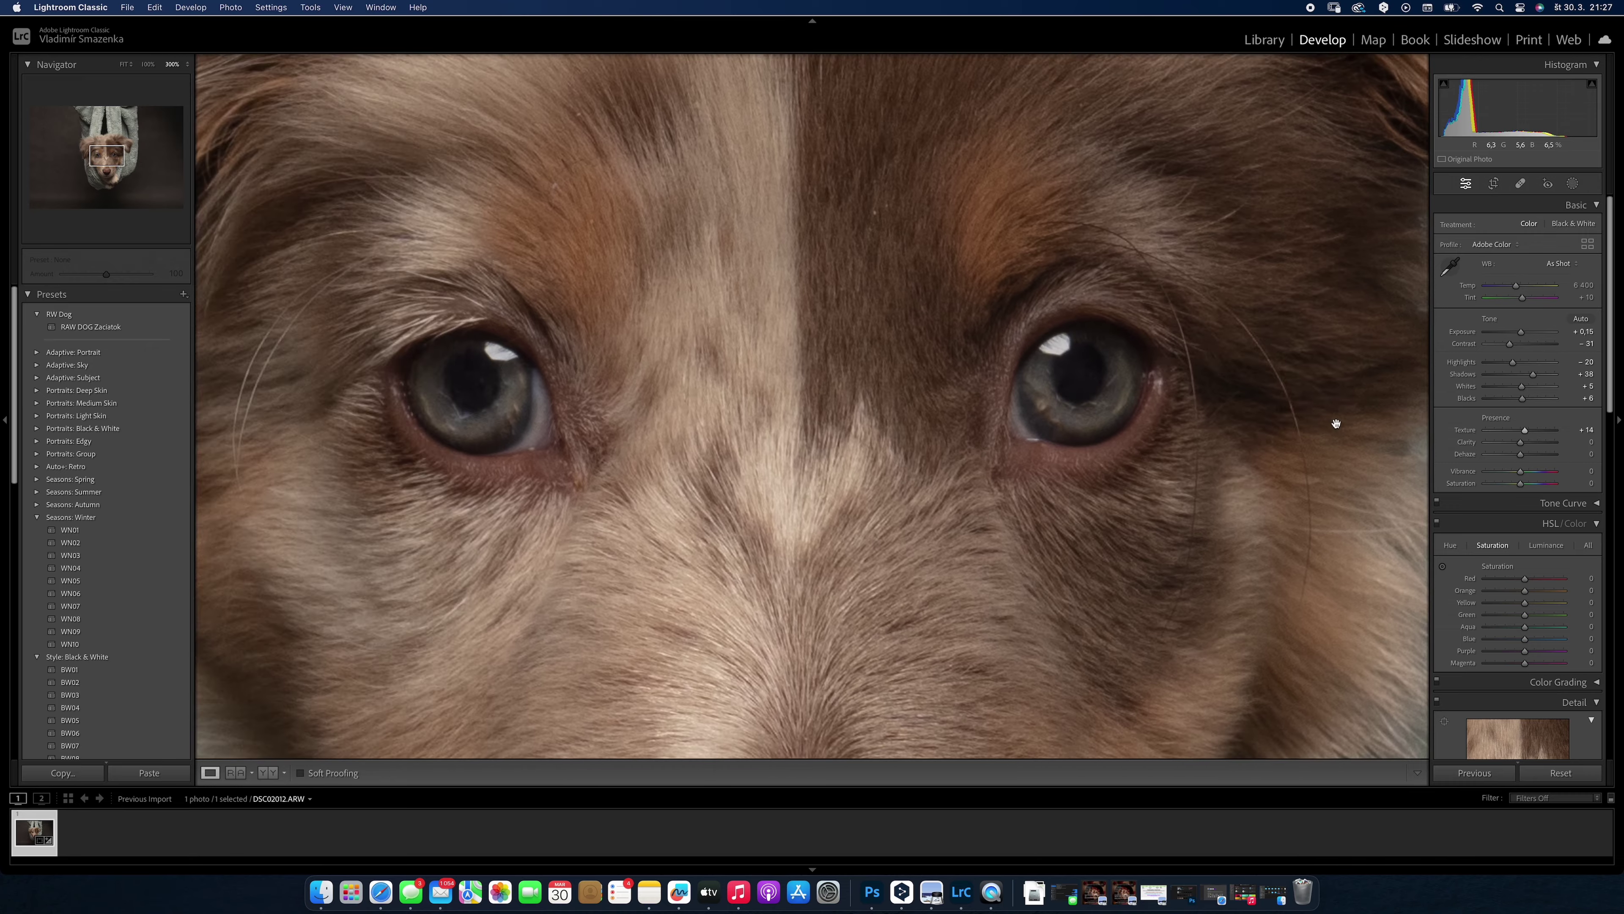
- Adjust Detail sharpening Masking while viewing the whole photo
{"action": "scroll", "coordinate": [1519, 474], "scroll_direction": "down", "scroll_amount": 5}
{"action": "key", "text": "z"}
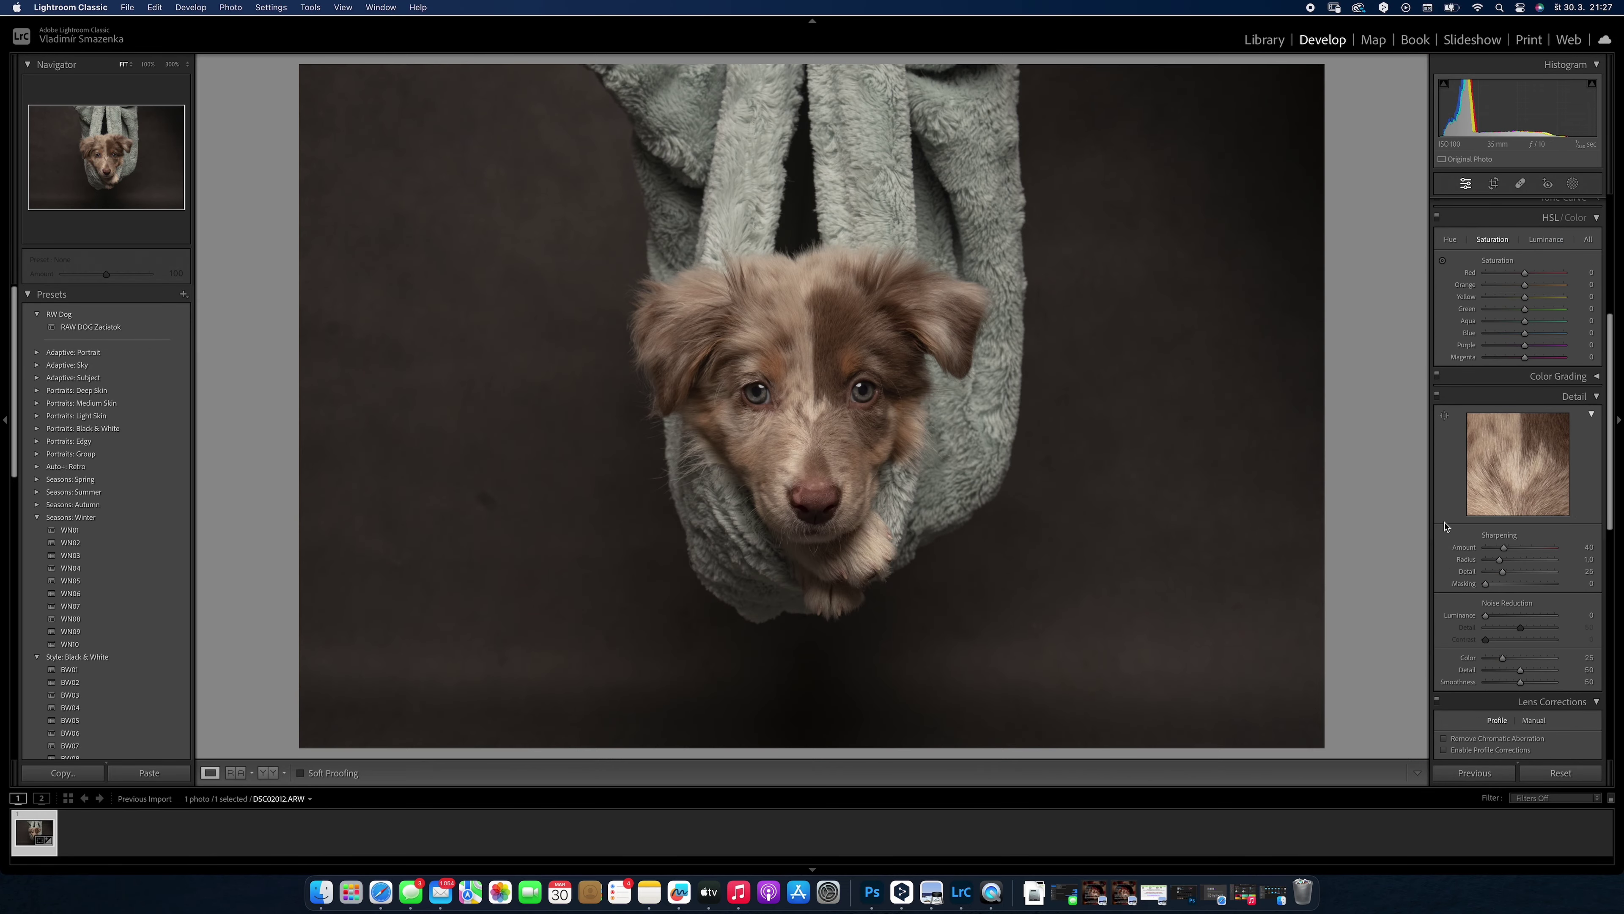
{"action": "left_click_drag", "start_coordinate": [1510, 583], "coordinate": [1545, 583]}
{"action": "scroll", "coordinate": [1516, 548], "scroll_direction": "down", "scroll_amount": 5}
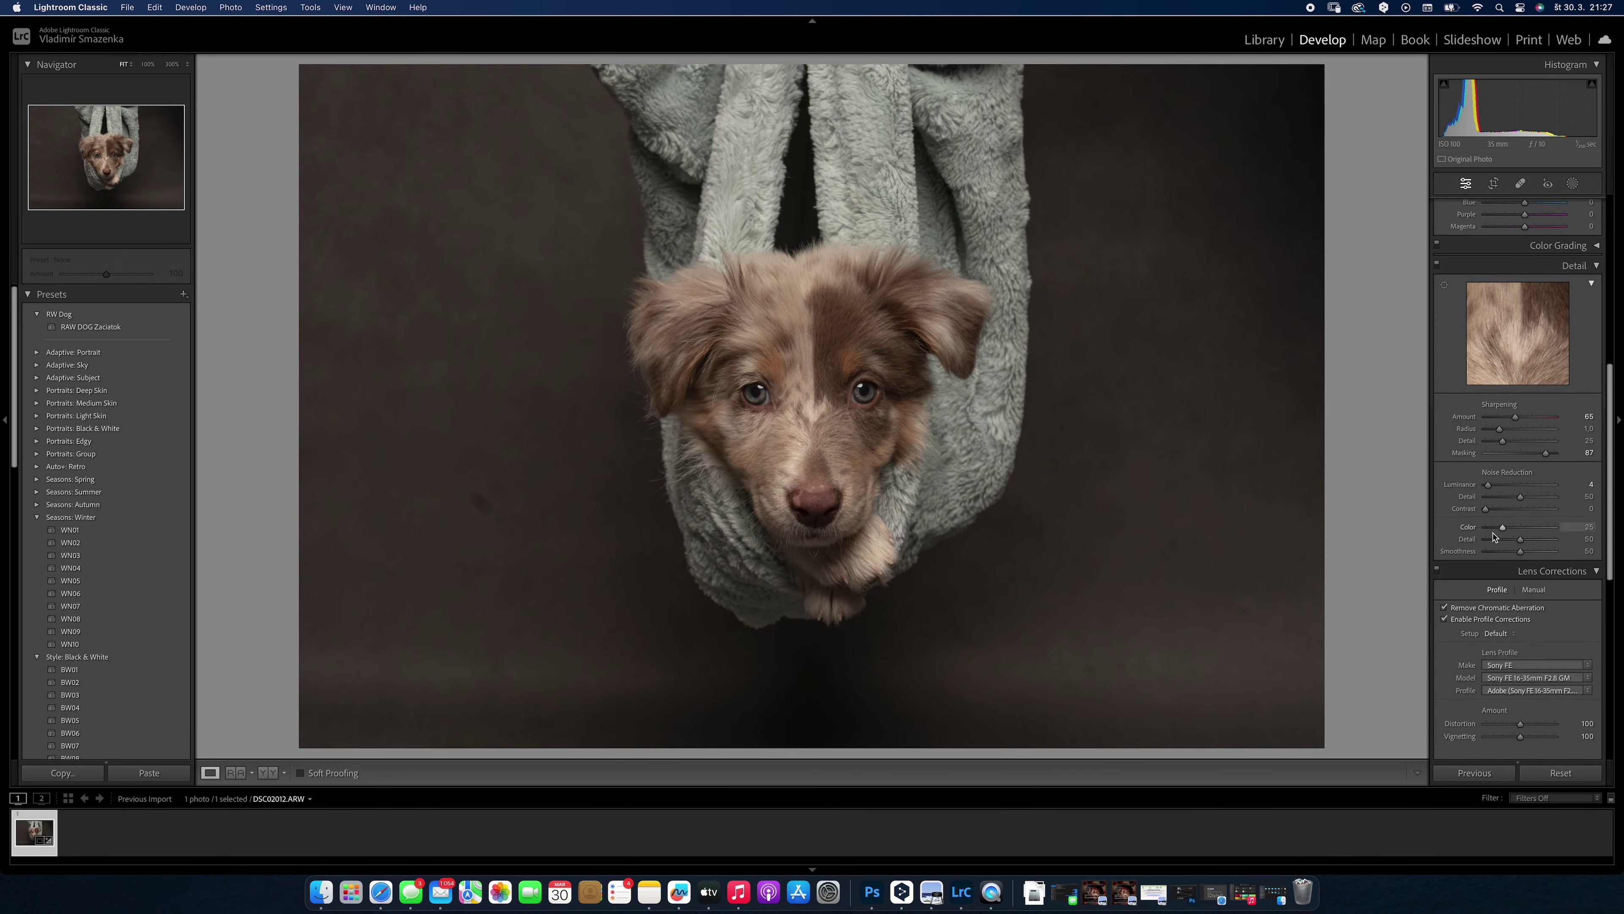
{"action": "scroll", "coordinate": [1497, 537], "scroll_direction": "down", "scroll_amount": 5}
- Correct perspective (horizontal +22, rotate 1.1°) and nudge warmth and exposure slightly up
{"action": "left_click_drag", "start_coordinate": [1521, 458], "coordinate": [1522, 459]}
{"action": "left_click_drag", "start_coordinate": [1521, 470], "coordinate": [1528, 471]}
{"action": "left_click_drag", "start_coordinate": [1521, 483], "coordinate": [1524, 483]}
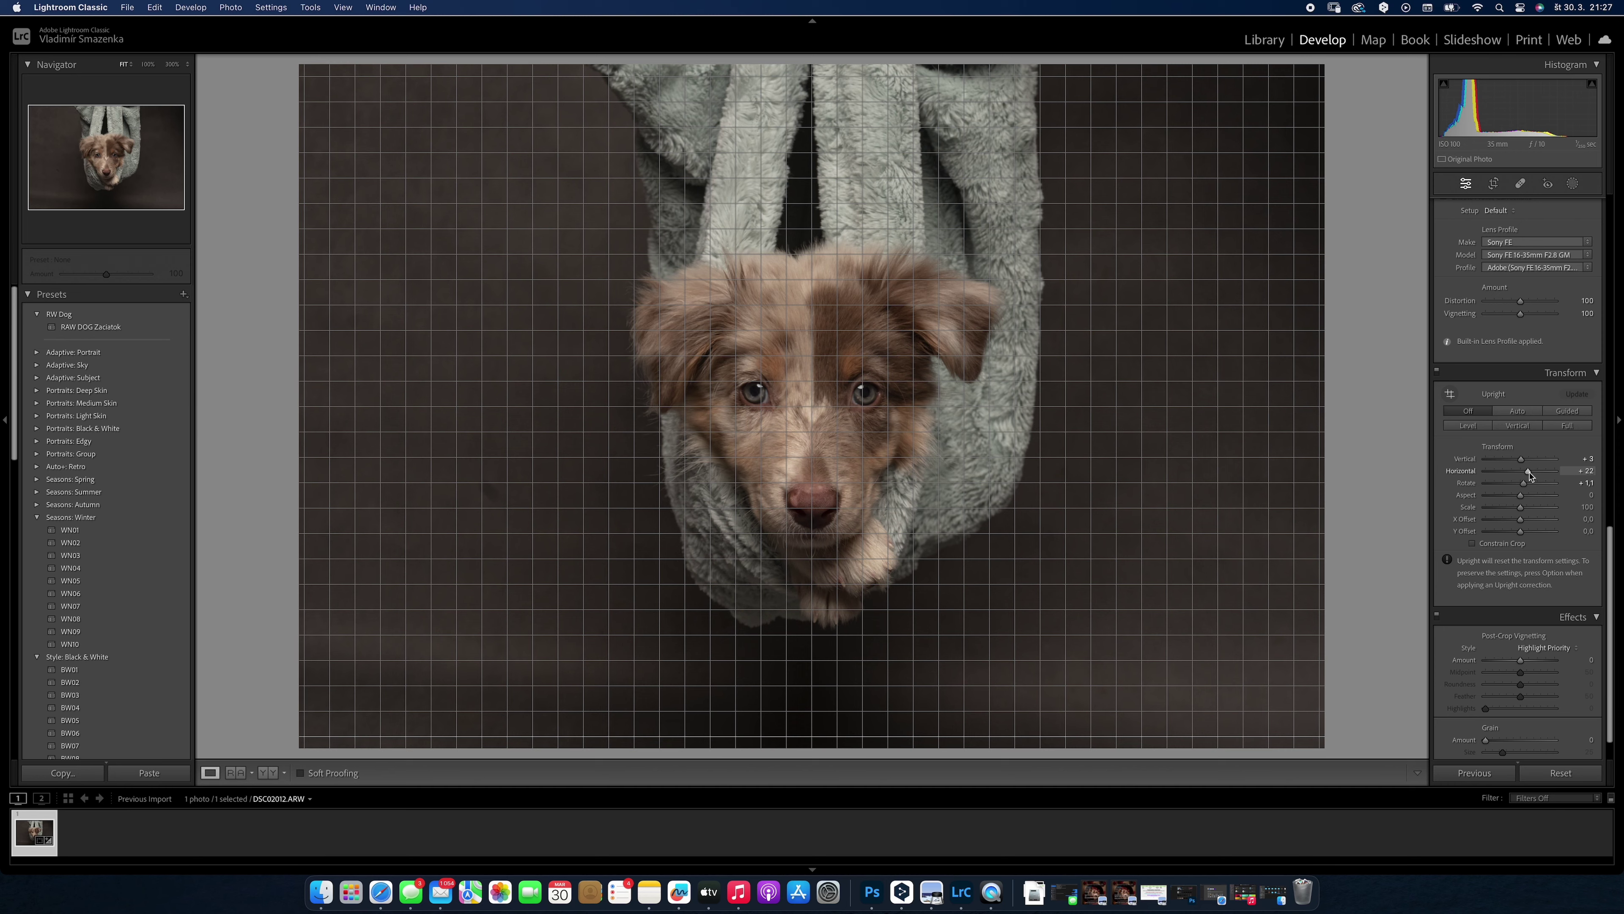
{"action": "scroll", "coordinate": [1477, 333], "scroll_direction": "up", "scroll_amount": 10}
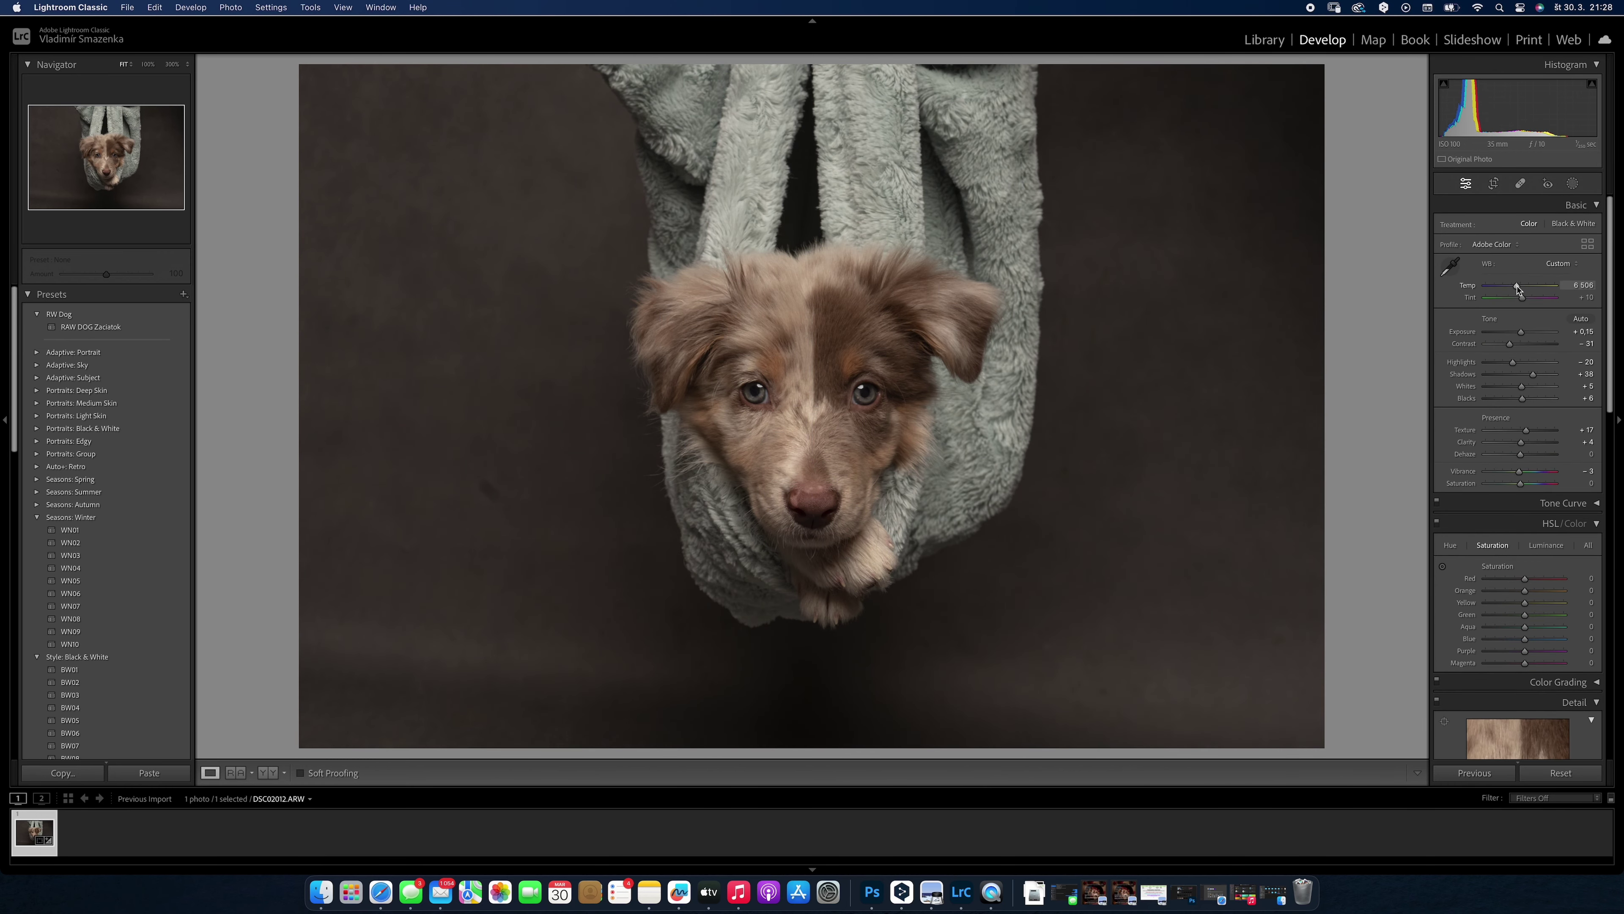
{"action": "right_click", "coordinate": [1017, 330]}
{"action": "left_click", "coordinate": [1323, 477]}
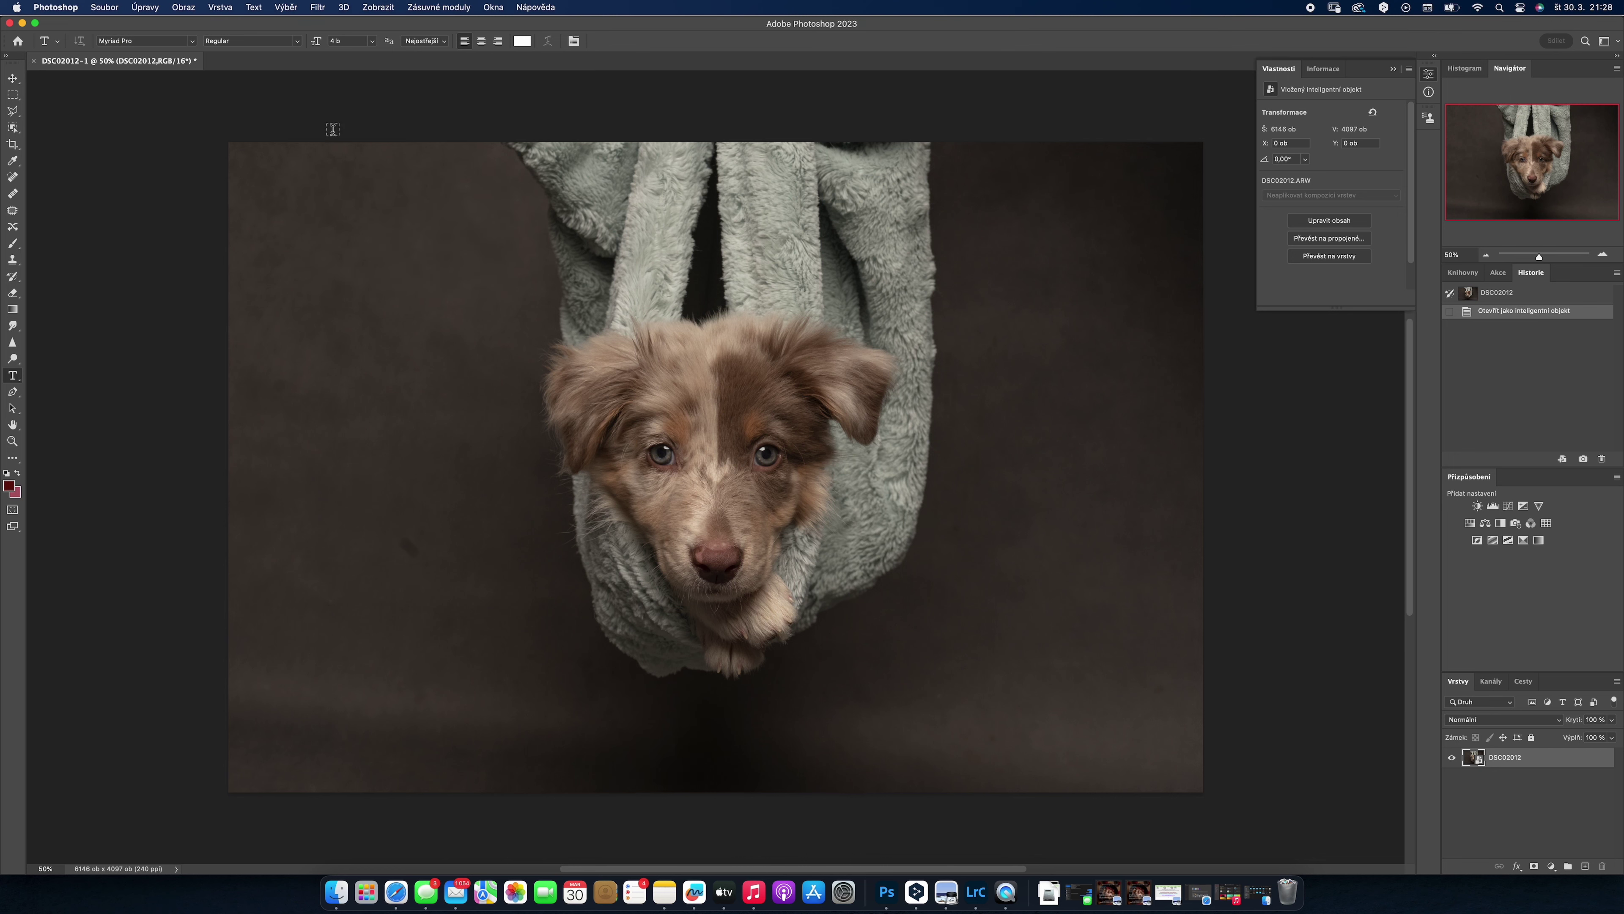
- Duplicate the puppy layer and add an automatic background mask in Camera Raw Filter
{"action": "key", "text": "super+j"}
{"action": "key", "text": "super+shift+a"}
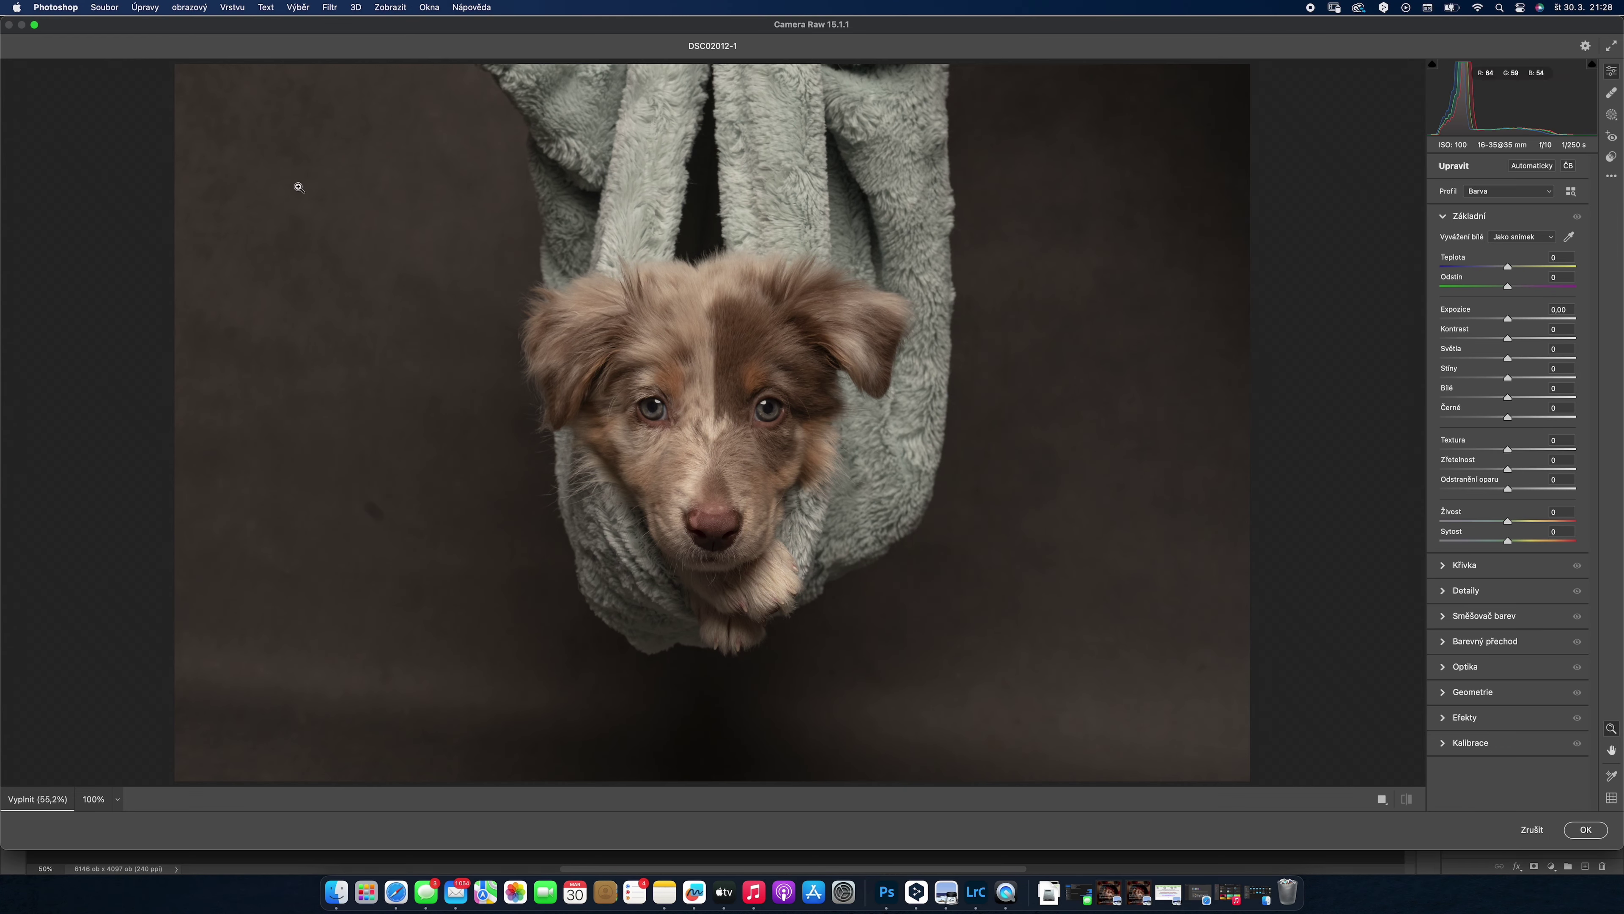
{"action": "left_click", "coordinate": [1612, 114]}
{"action": "left_click", "coordinate": [1550, 199]}
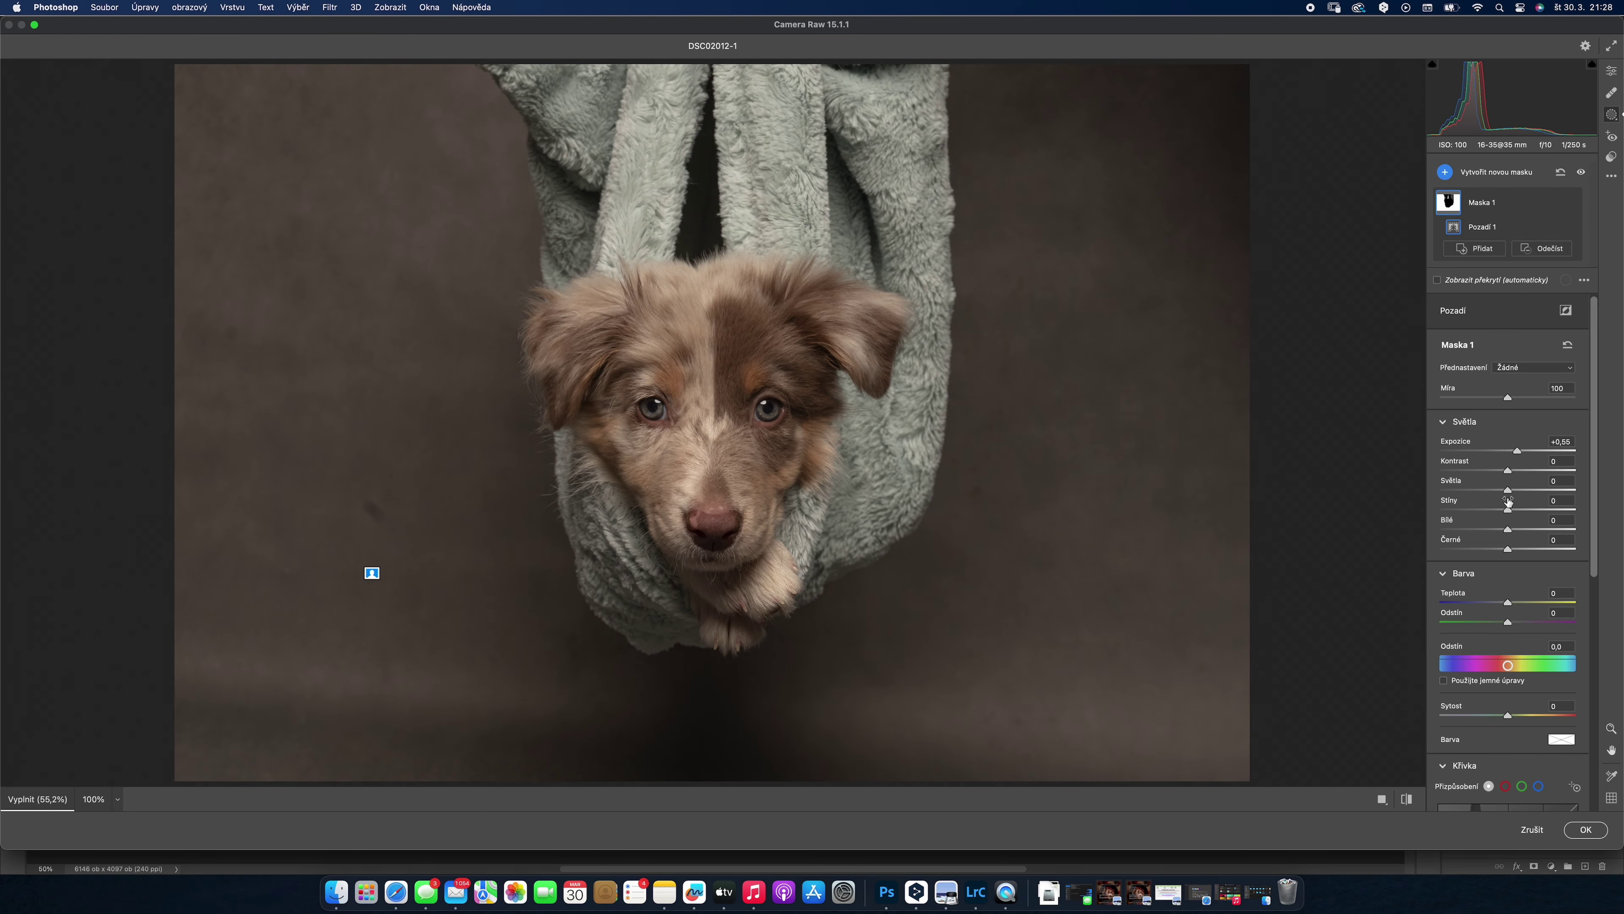
- Brighten the masked background to Exposure +0.45 with lifted shadows and Blacks +17, then apply
{"action": "left_click_drag", "start_coordinate": [1508, 510], "coordinate": [1574, 508]}
{"action": "left_click_drag", "start_coordinate": [1521, 454], "coordinate": [1522, 454]}
{"action": "left_click_drag", "start_coordinate": [1508, 549], "coordinate": [1521, 550]}
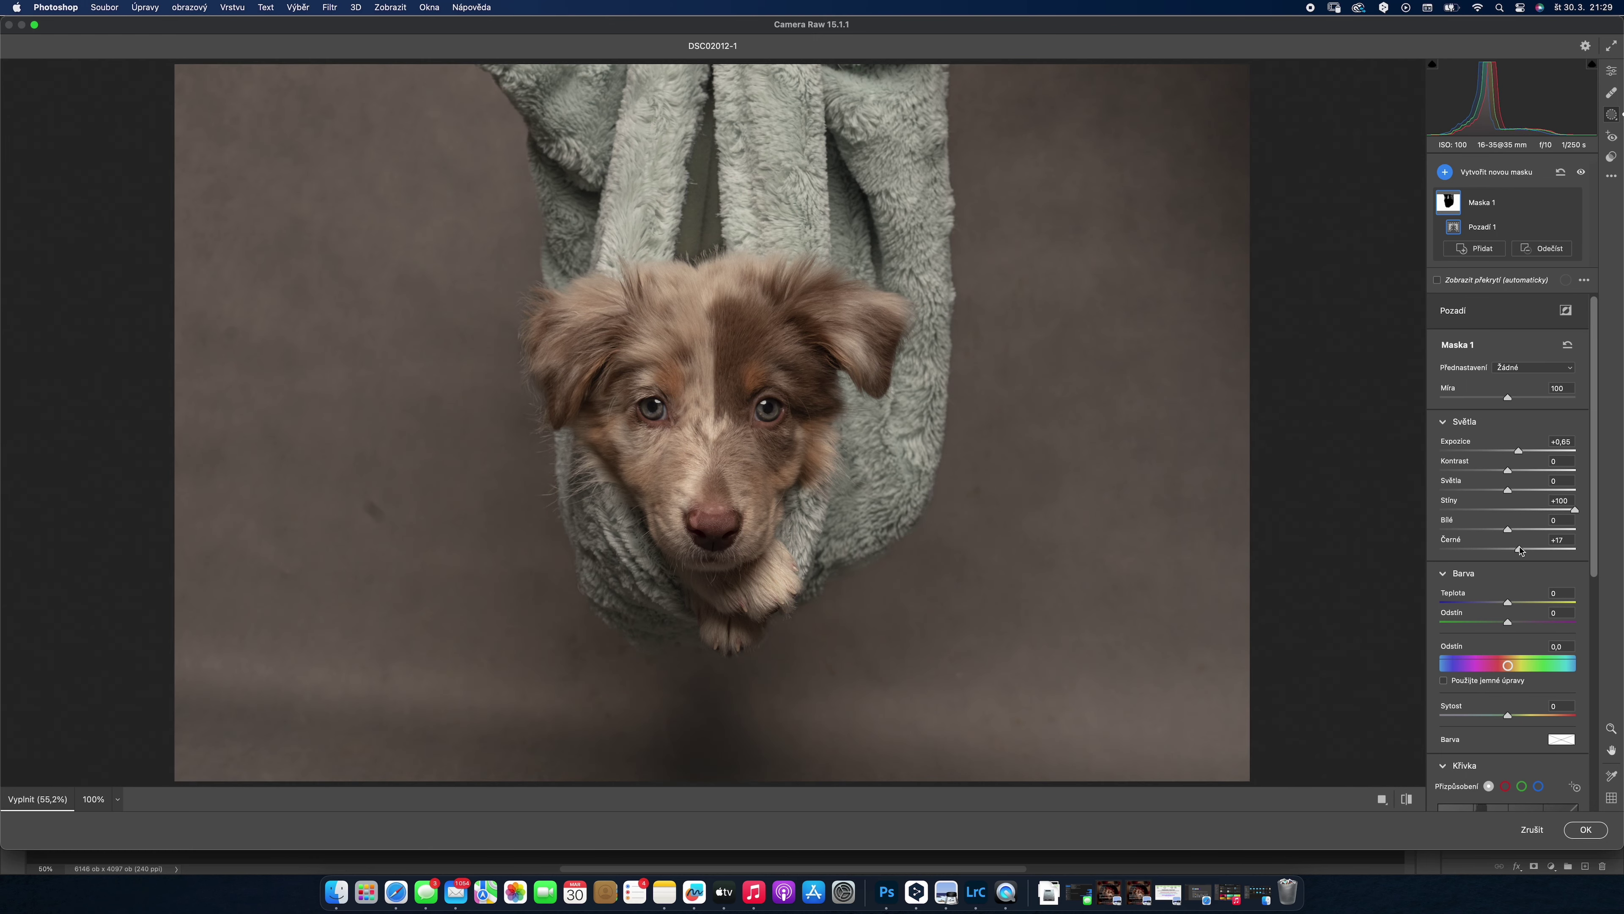
{"action": "left_click_drag", "start_coordinate": [1520, 455], "coordinate": [1515, 454]}
{"action": "left_click", "coordinate": [117, 799]}
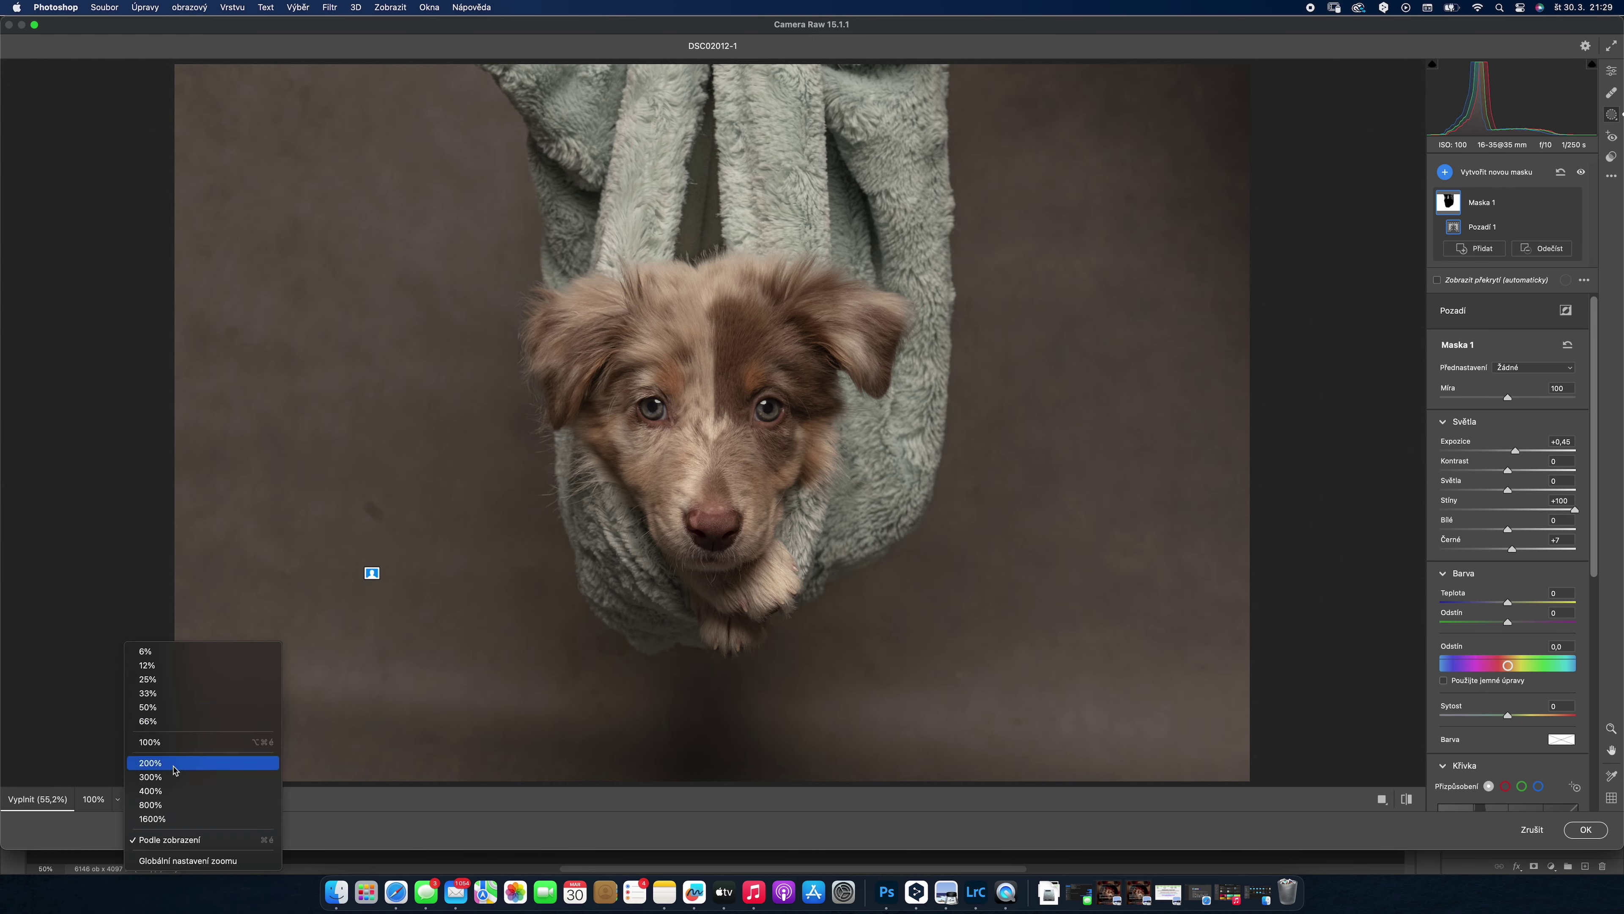
{"action": "left_click", "coordinate": [166, 800]}
{"action": "left_click", "coordinate": [118, 798]}
{"action": "left_click", "coordinate": [128, 858]}
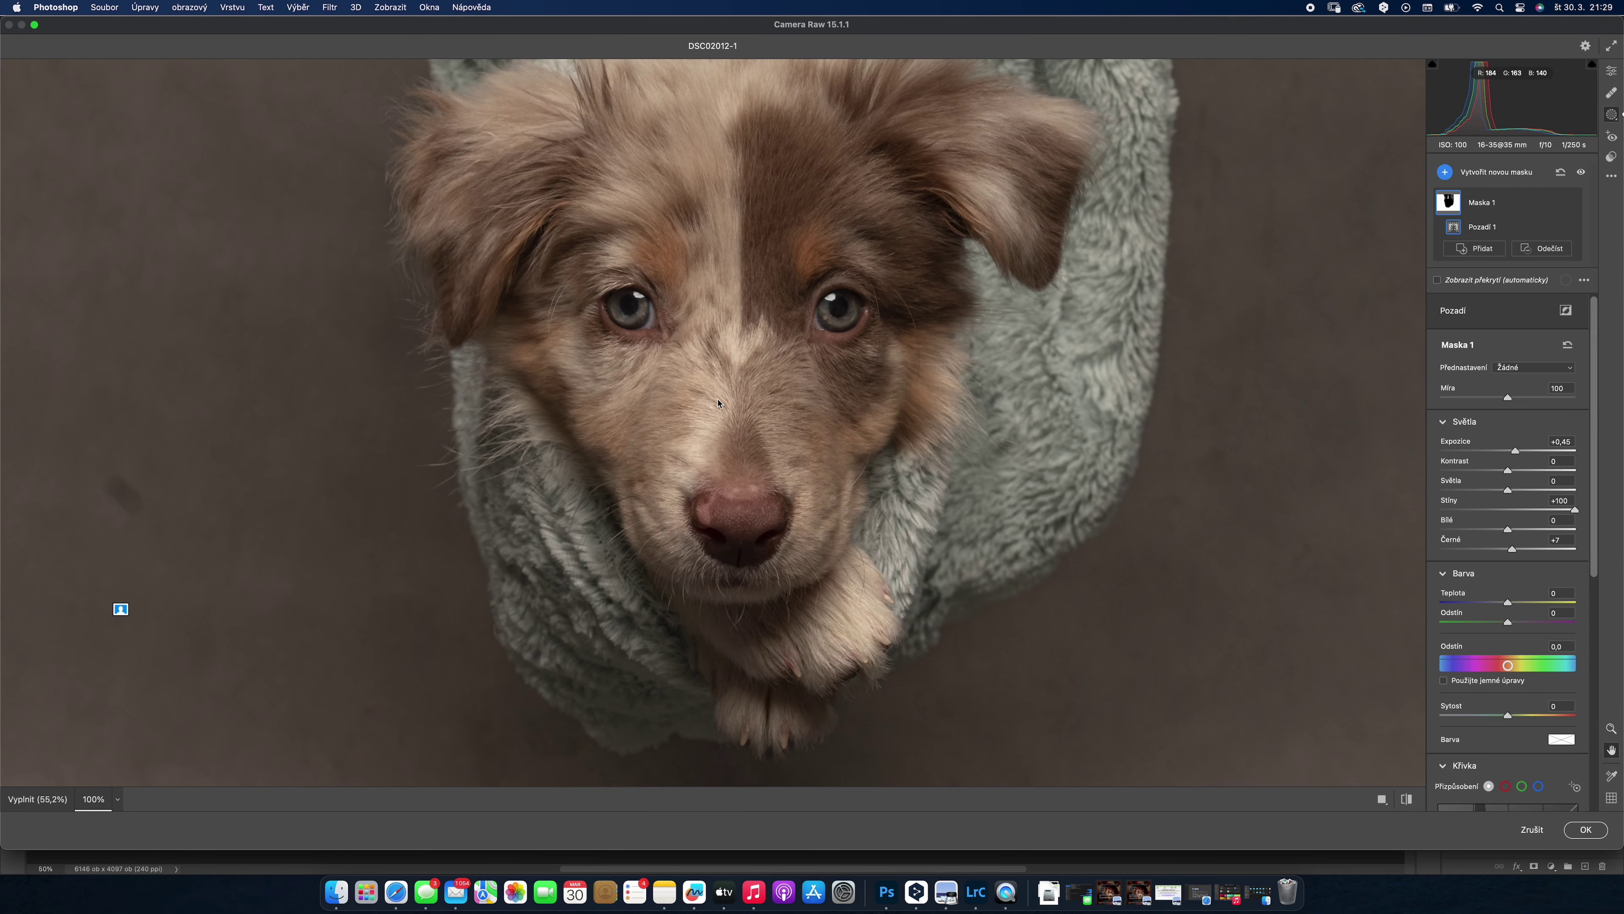
{"action": "key", "text": "Return"}
{"action": "left_click", "coordinate": [12, 111]}
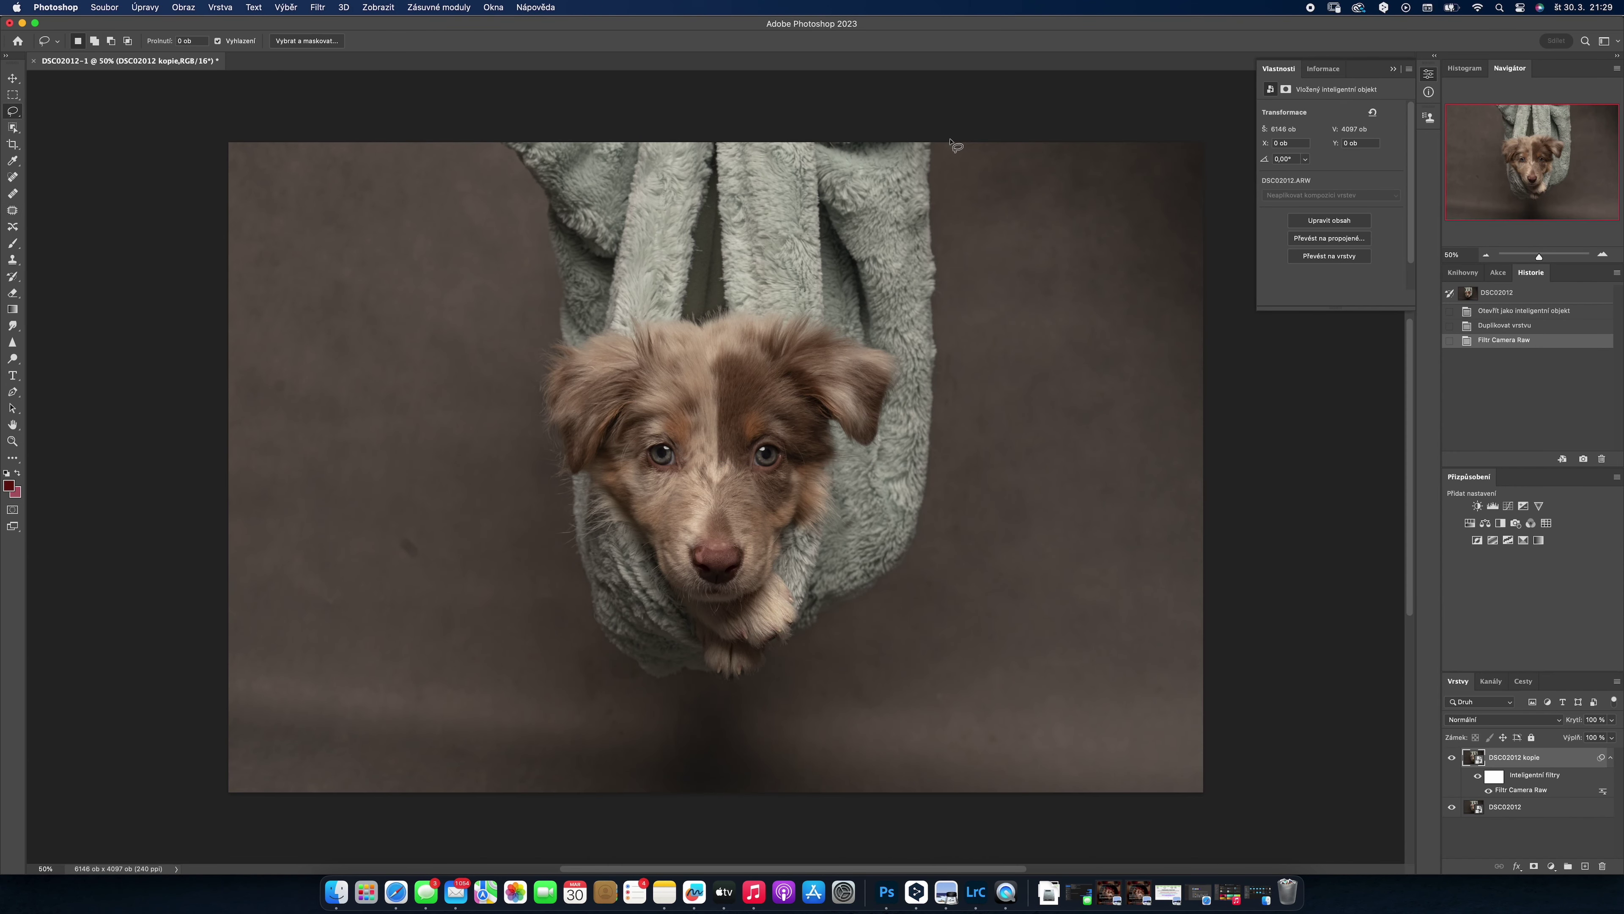
- Rasterize the layer and content-aware fill a backdrop area beside the blanket
{"action": "left_click_drag", "start_coordinate": [956, 142], "coordinate": [1067, 320]}
{"action": "left_click", "coordinate": [1046, 168]}
{"action": "right_click", "coordinate": [1106, 175]}
{"action": "left_click", "coordinate": [1138, 247]}
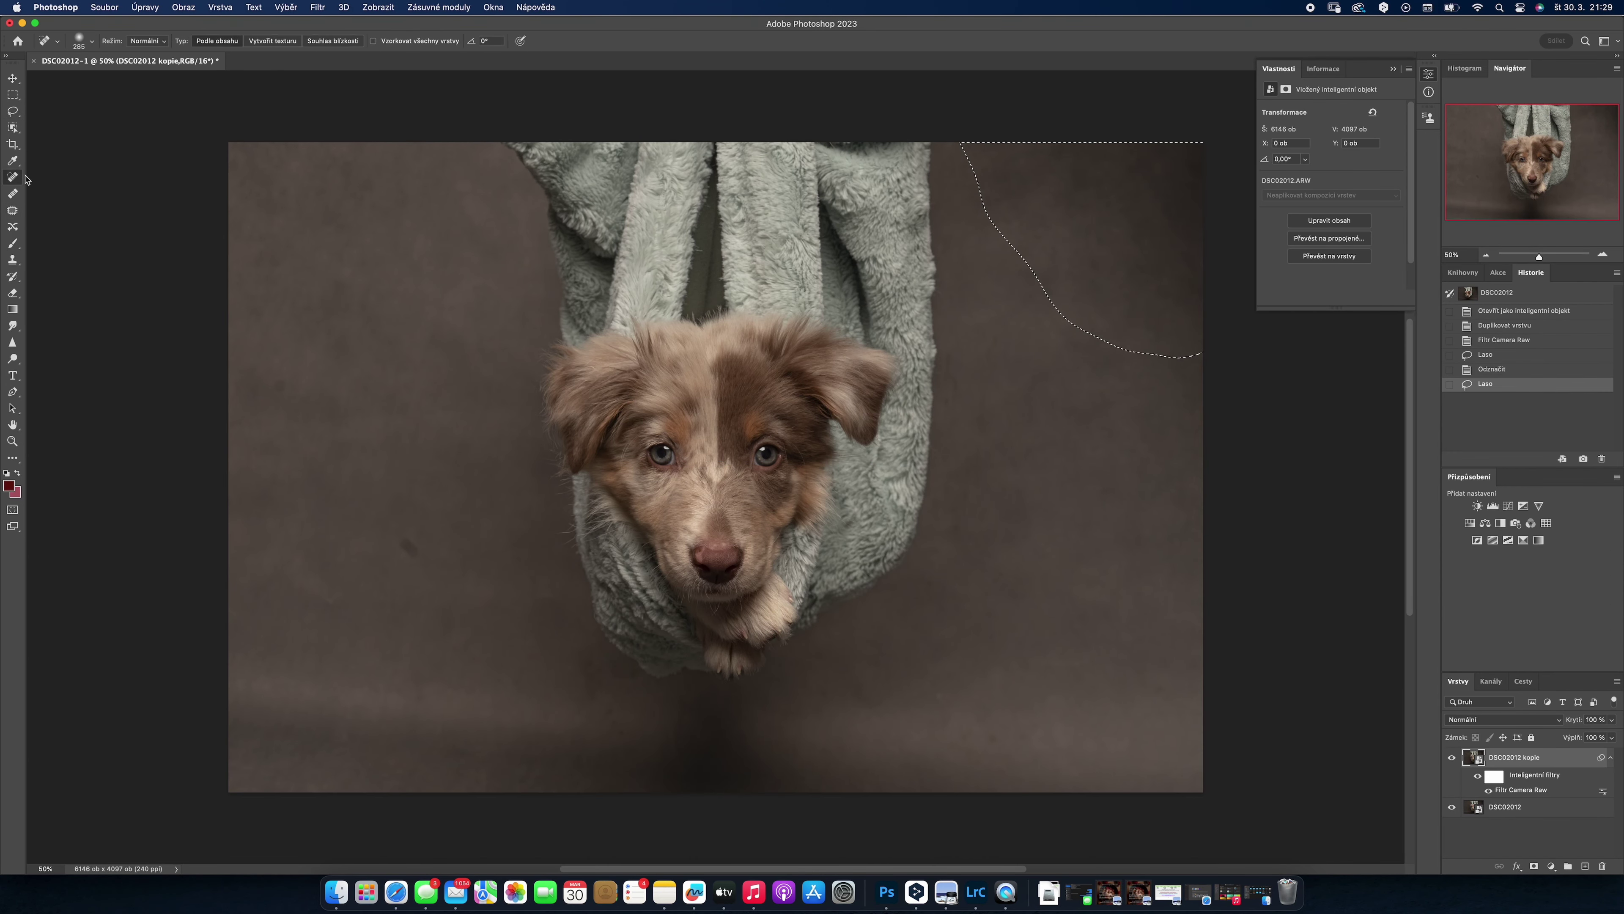
{"action": "right_click", "coordinate": [1077, 191]}
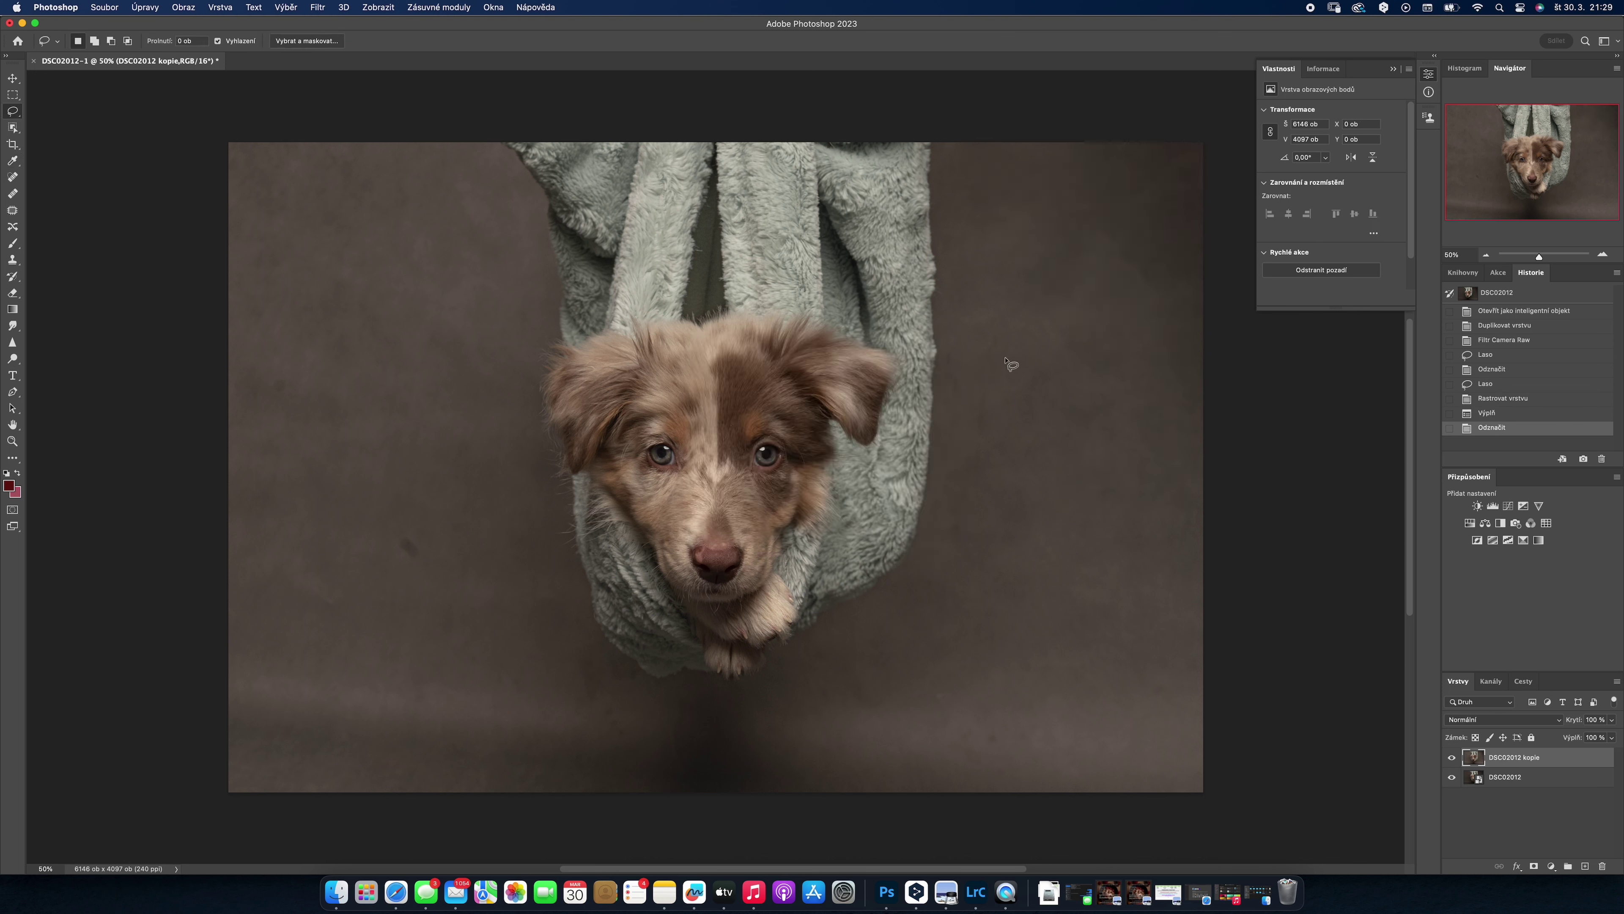
{"action": "key", "text": "j"}
- Patch a backdrop blotch and clone clean backdrop along the blanket's right edge
{"action": "left_click_drag", "start_coordinate": [1170, 248], "coordinate": [1141, 491]}
{"action": "key", "text": "cmd+d"}
{"action": "left_click_drag", "start_coordinate": [998, 301], "coordinate": [971, 552]}
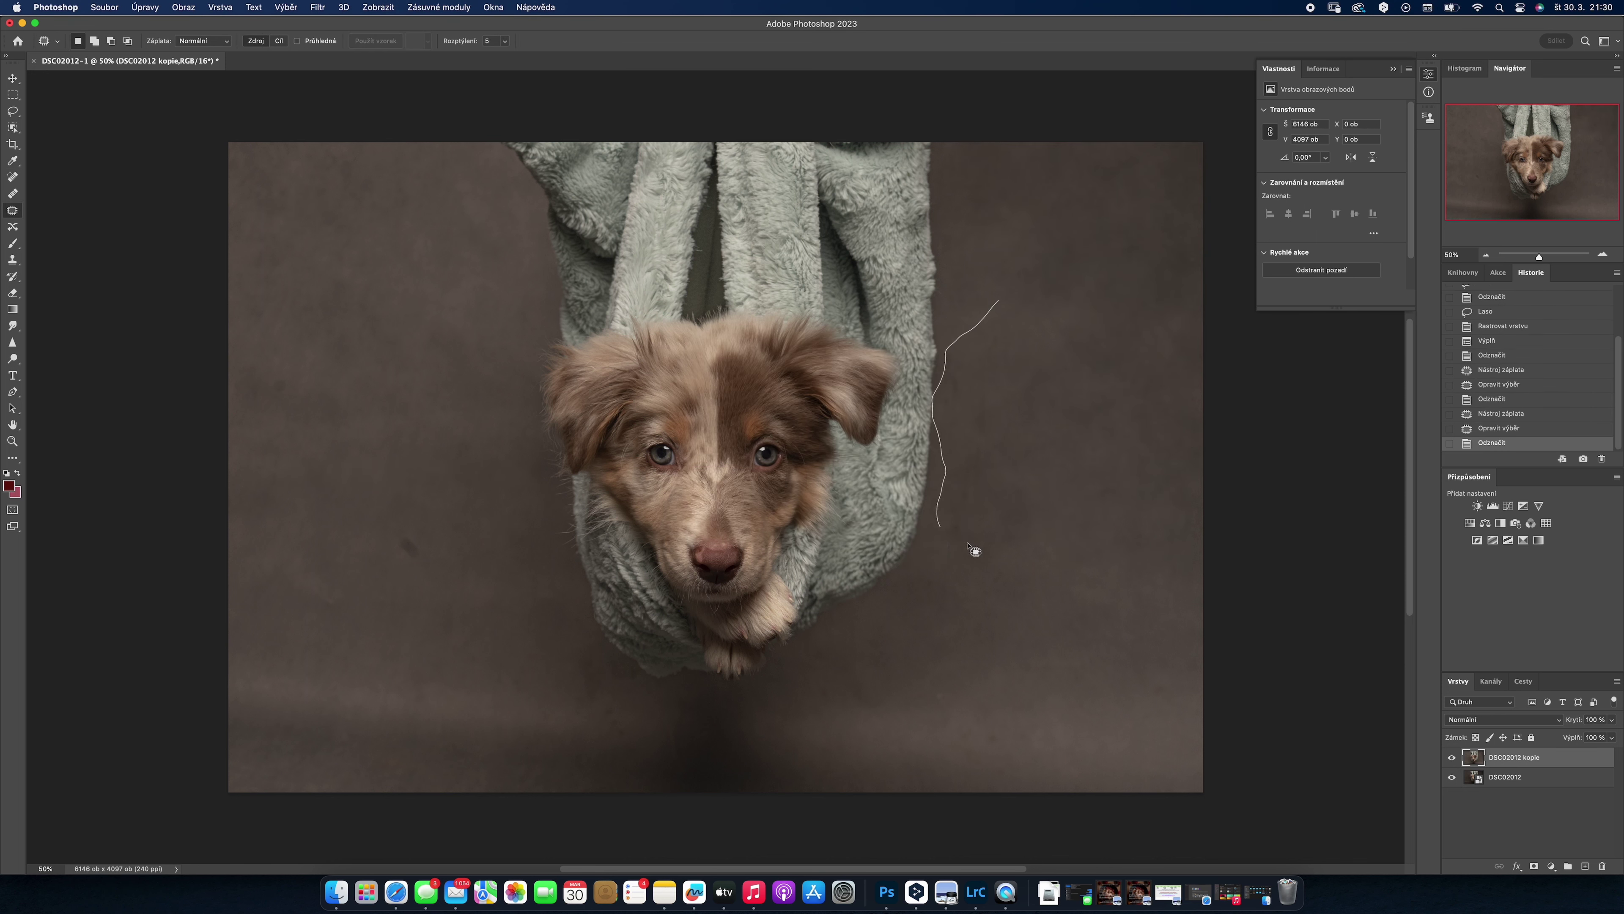
{"action": "key", "text": "s"}
{"action": "left_click", "coordinate": [955, 370]}
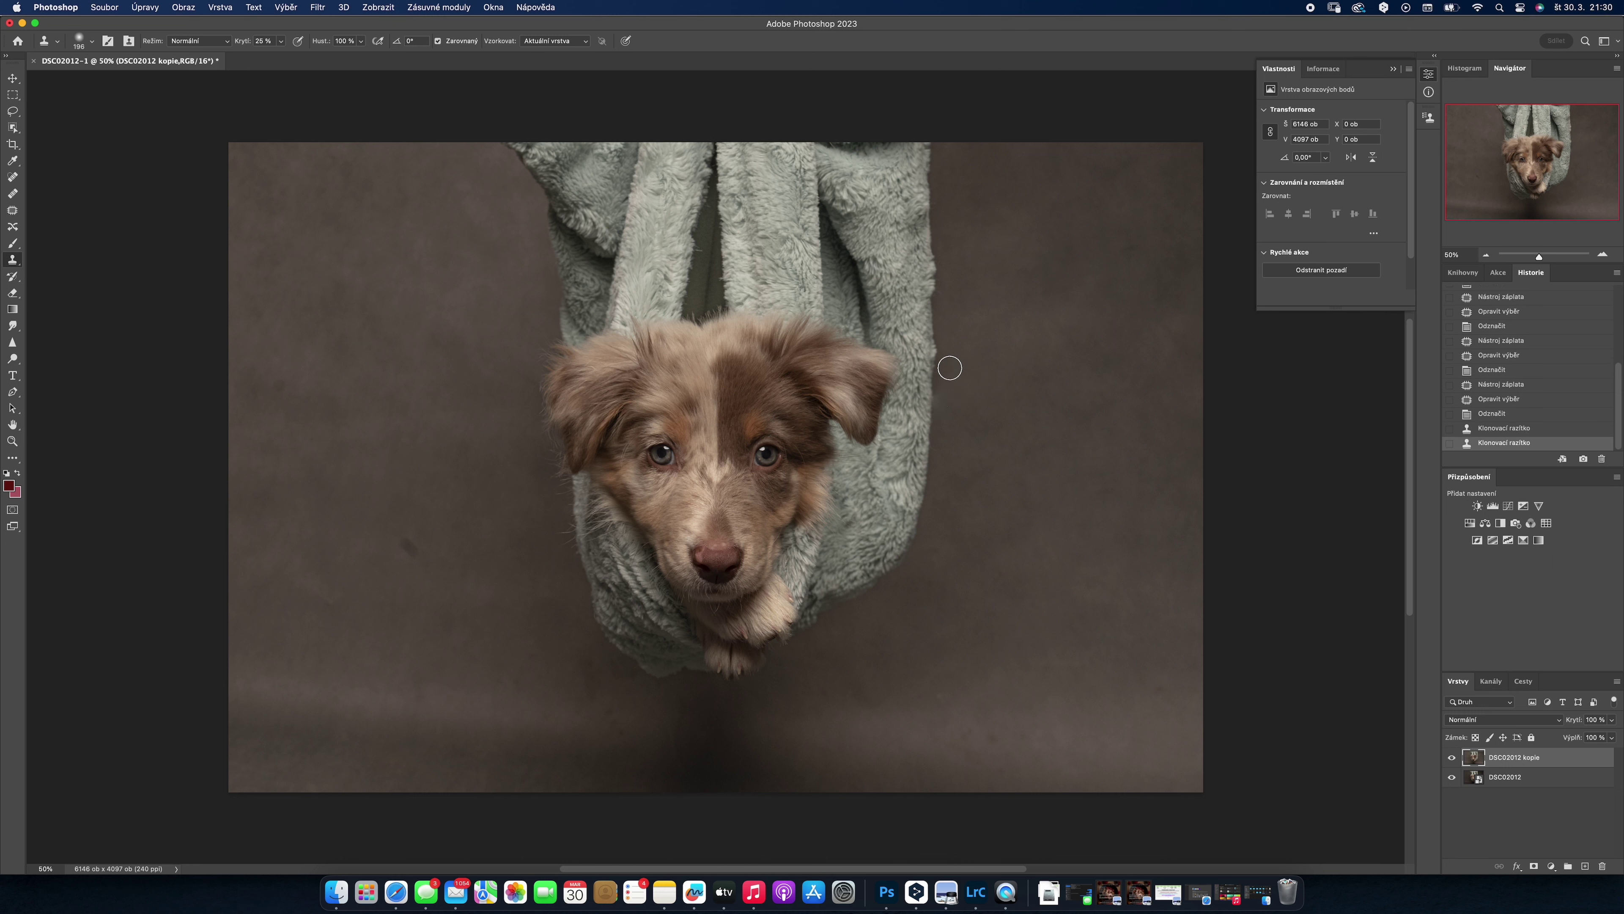
{"action": "left_click", "coordinate": [951, 382]}
{"action": "left_click", "coordinate": [938, 413]}
- Patch the uneven bottom-left band and the dark band beneath the puppy
{"action": "left_click", "coordinate": [13, 211]}
{"action": "left_click_drag", "start_coordinate": [236, 659], "coordinate": [204, 751]}
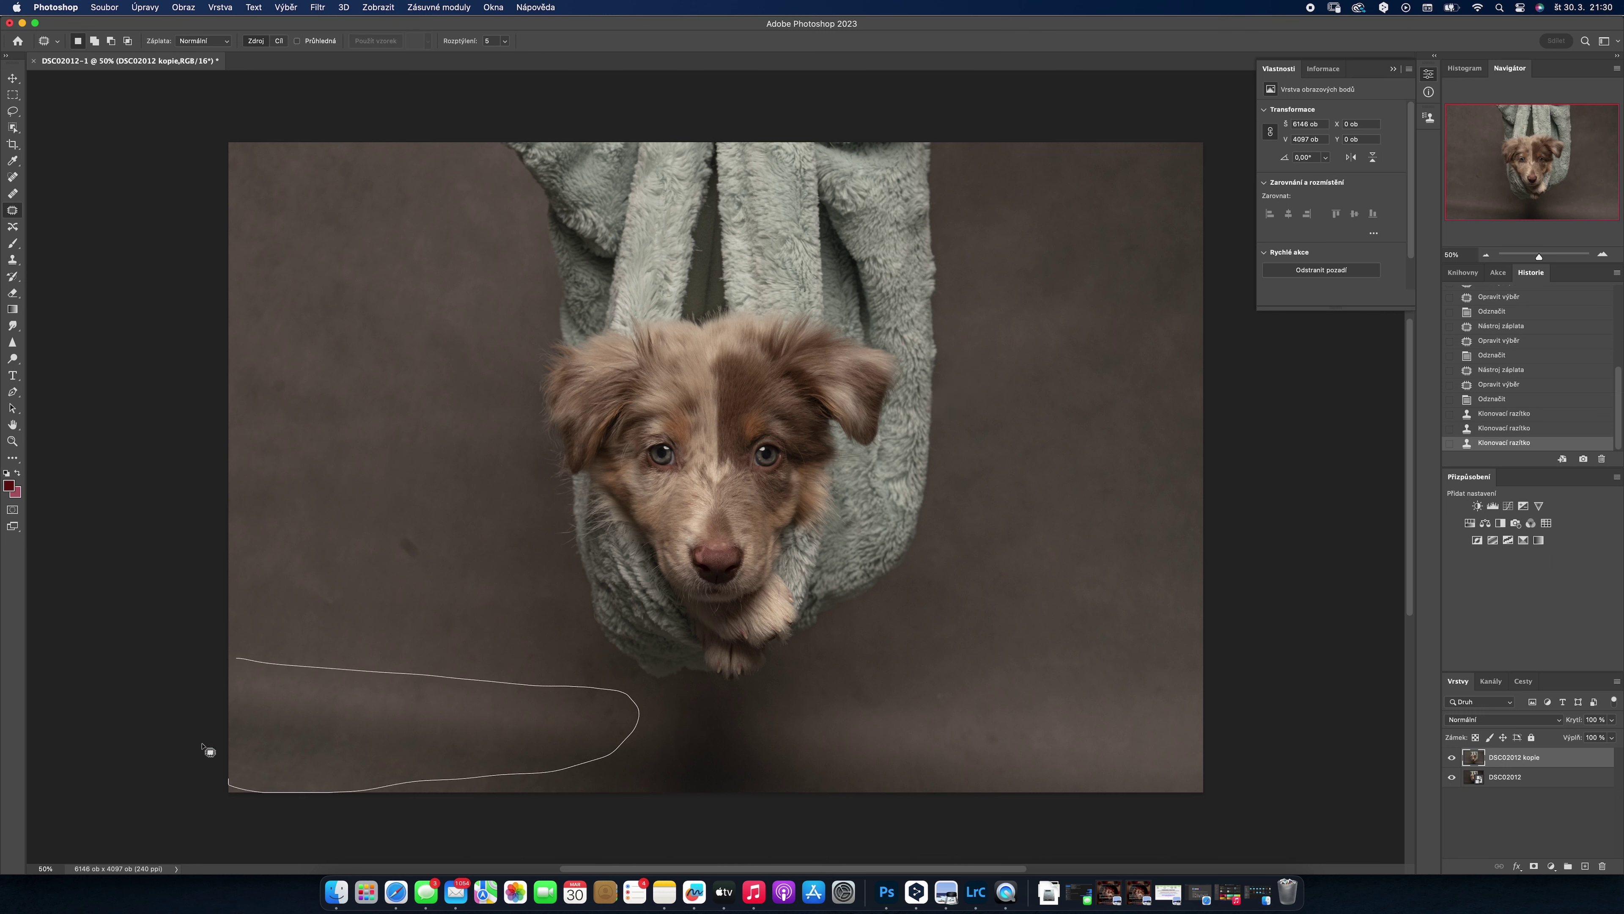
{"action": "left_click_drag", "start_coordinate": [384, 716], "coordinate": [229, 642]}
{"action": "left_click_drag", "start_coordinate": [503, 667], "coordinate": [472, 587]}
{"action": "key", "text": "cmd+d"}
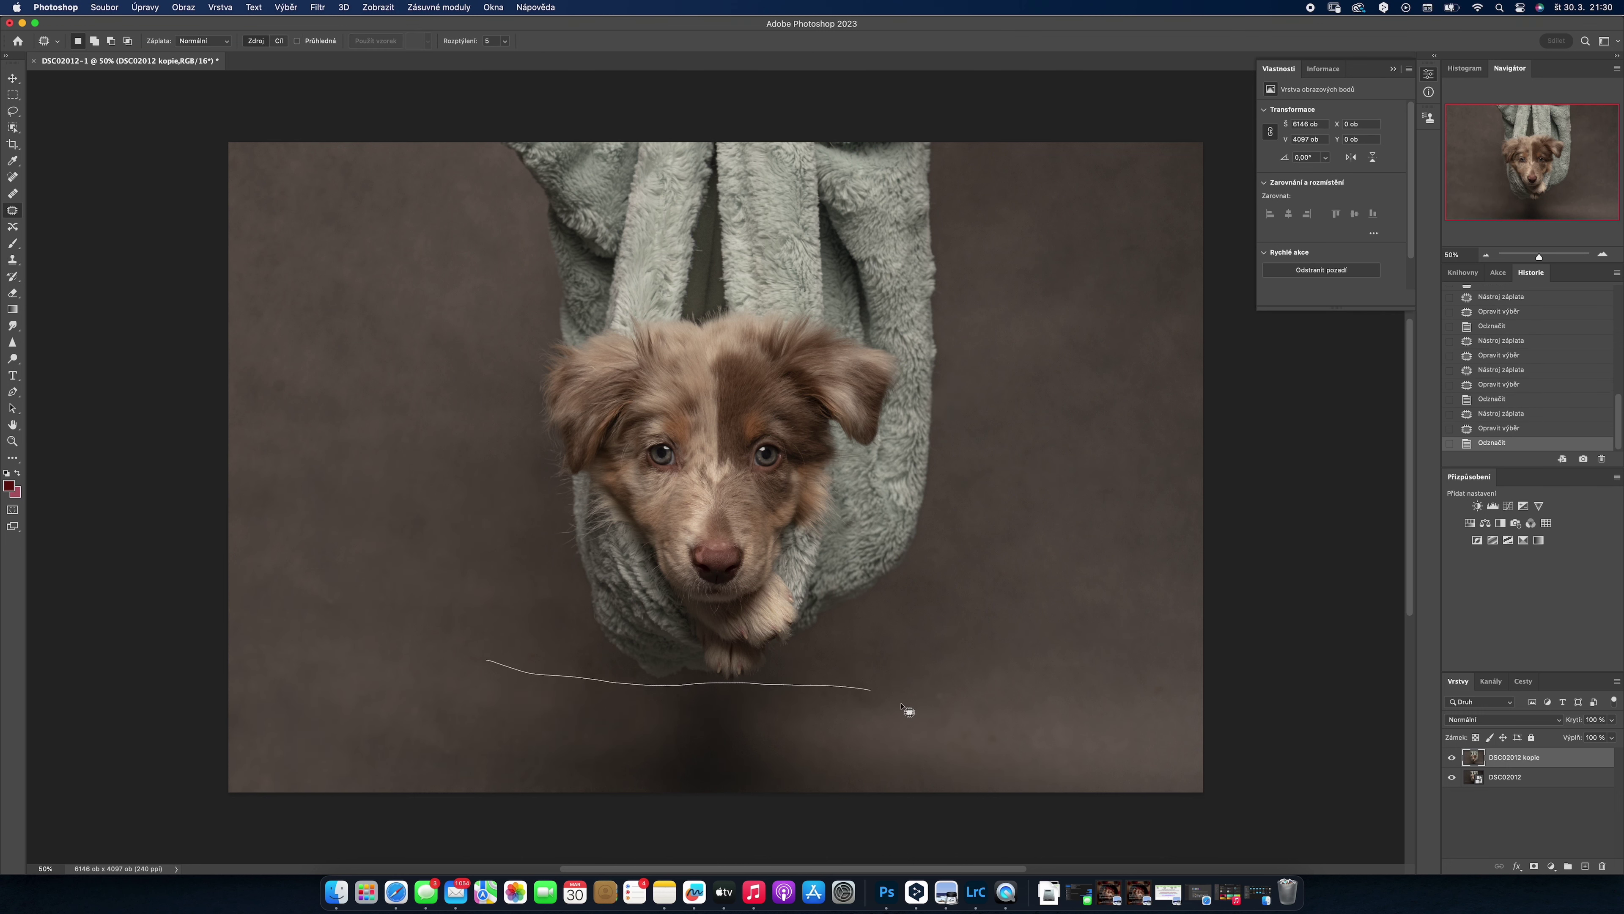
{"action": "left_click_drag", "start_coordinate": [487, 662], "coordinate": [474, 704]}
{"action": "left_click_drag", "start_coordinate": [662, 749], "coordinate": [1052, 743]}
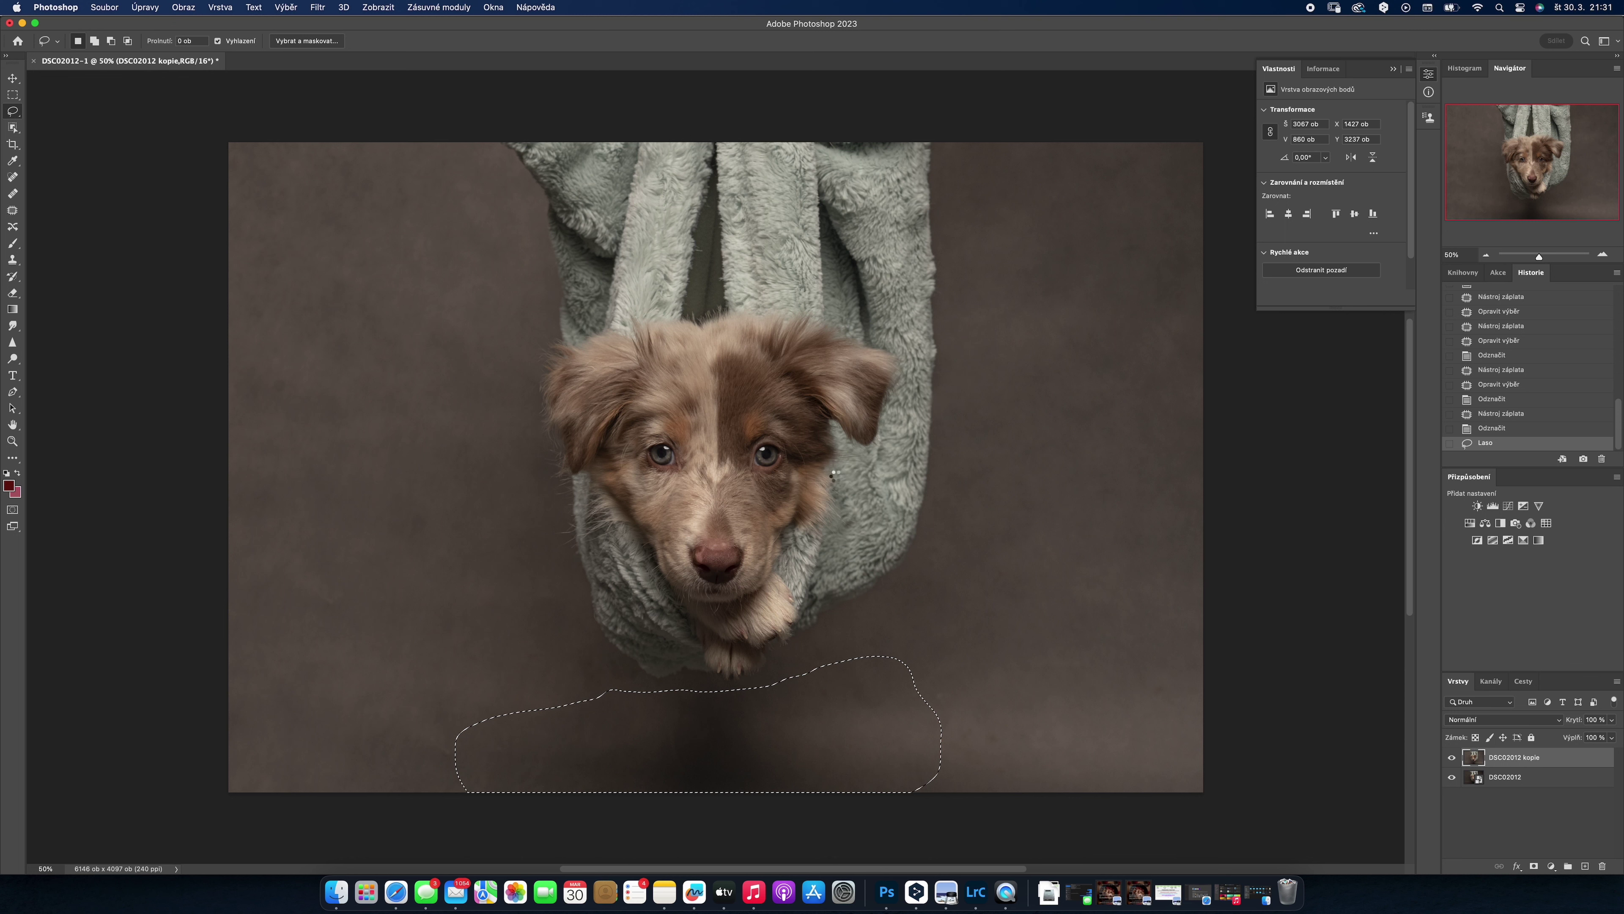
{"action": "key", "text": "super+d"}
- Patch the bottom band below the puppy and the lower-right backdrop areas
{"action": "mouse_move", "coordinate": [831, 677]}
{"action": "left_mouse_down"}
{"action": "mouse_move", "coordinate": [870, 781]}
{"action": "mouse_move", "coordinate": [838, 791]}
{"action": "left_mouse_up"}
{"action": "left_click_drag", "start_coordinate": [640, 749], "coordinate": [959, 665]}
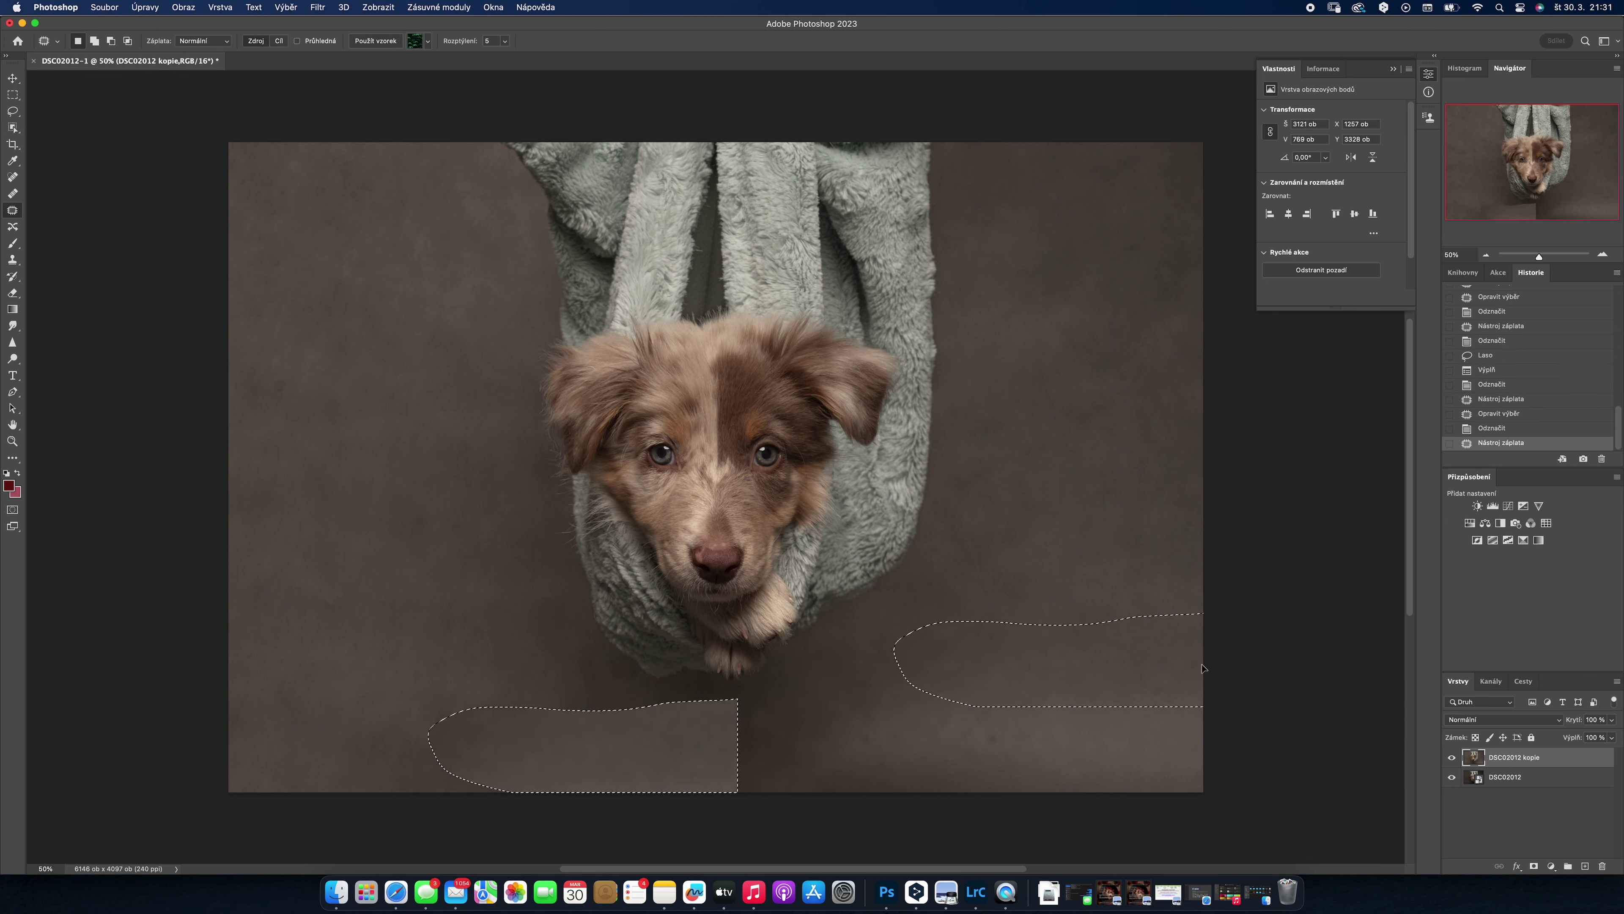
{"action": "key", "text": "super+d"}
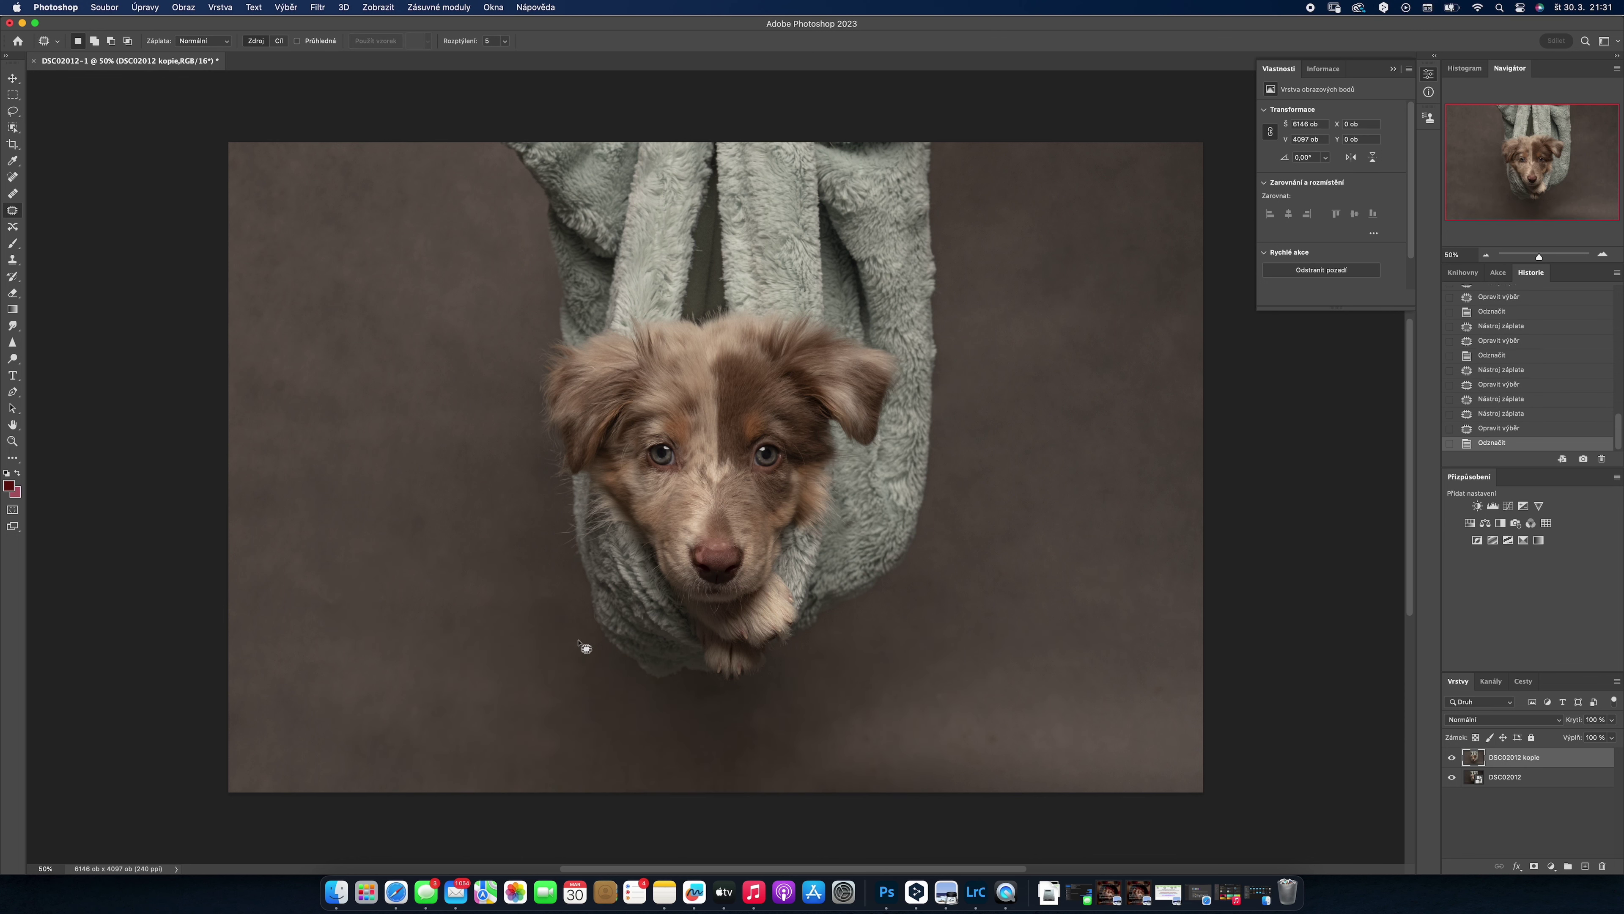
{"action": "mouse_move", "coordinate": [825, 736]}
{"action": "left_mouse_down"}
{"action": "mouse_move", "coordinate": [998, 707]}
{"action": "mouse_move", "coordinate": [1030, 601]}
{"action": "left_mouse_up"}
{"action": "key", "text": "super+d"}
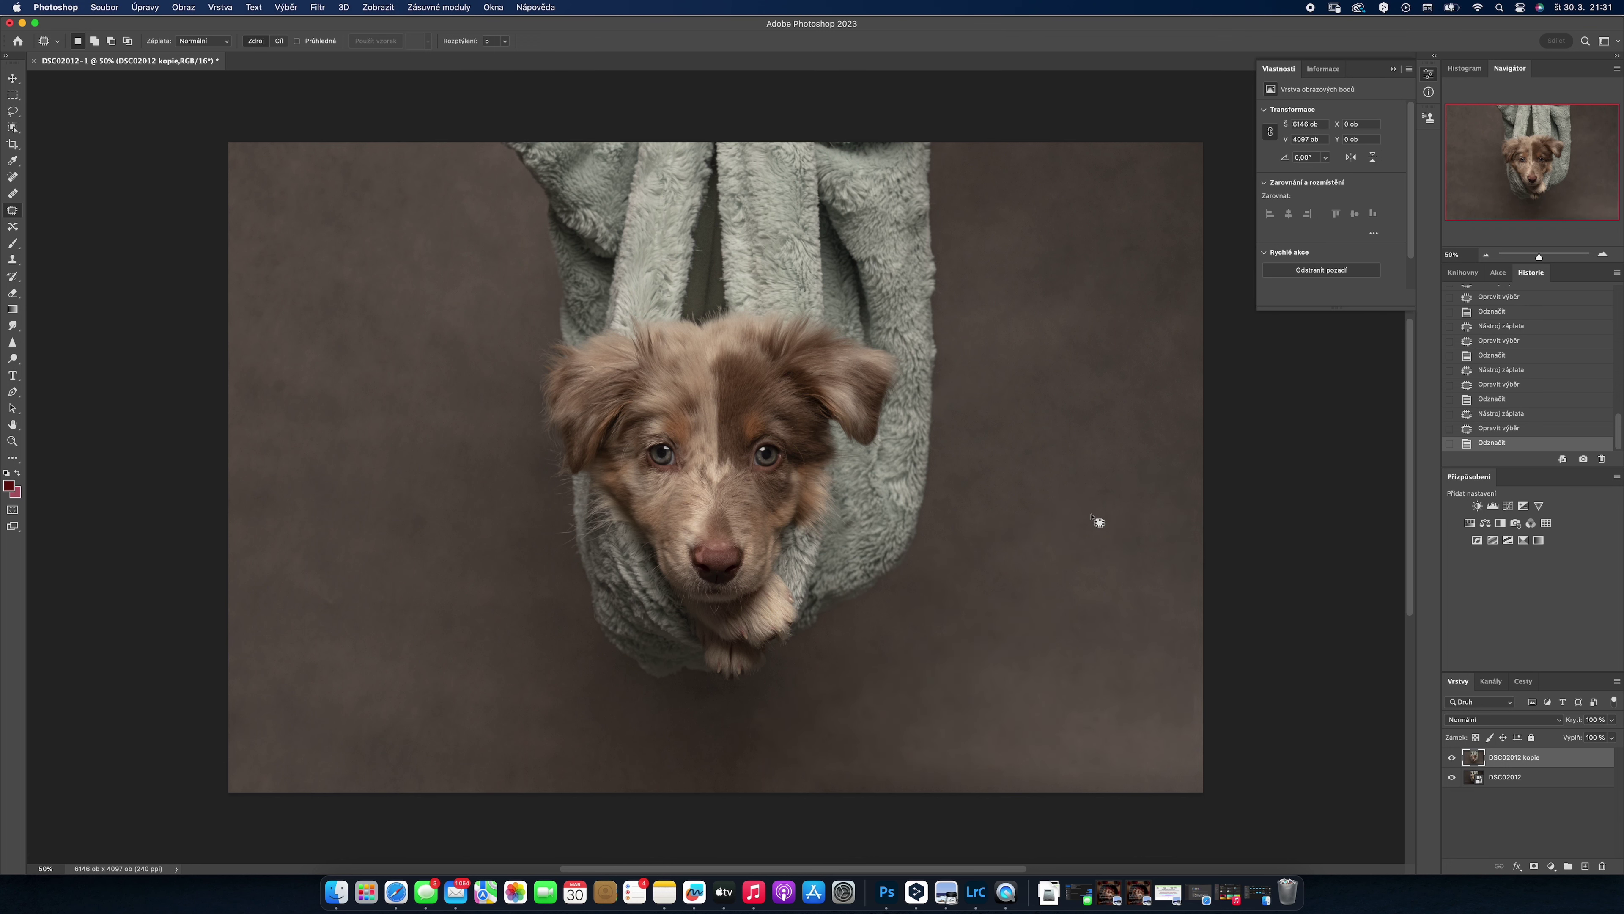
{"action": "left_click_drag", "start_coordinate": [1125, 653], "coordinate": [1120, 665]}
{"action": "left_click_drag", "start_coordinate": [1126, 716], "coordinate": [1105, 511]}
{"action": "key", "text": "super+d"}
- Lighten the backdrop below the puppy with the Dodge tool
{"action": "left_click_drag", "start_coordinate": [670, 685], "coordinate": [866, 740]}
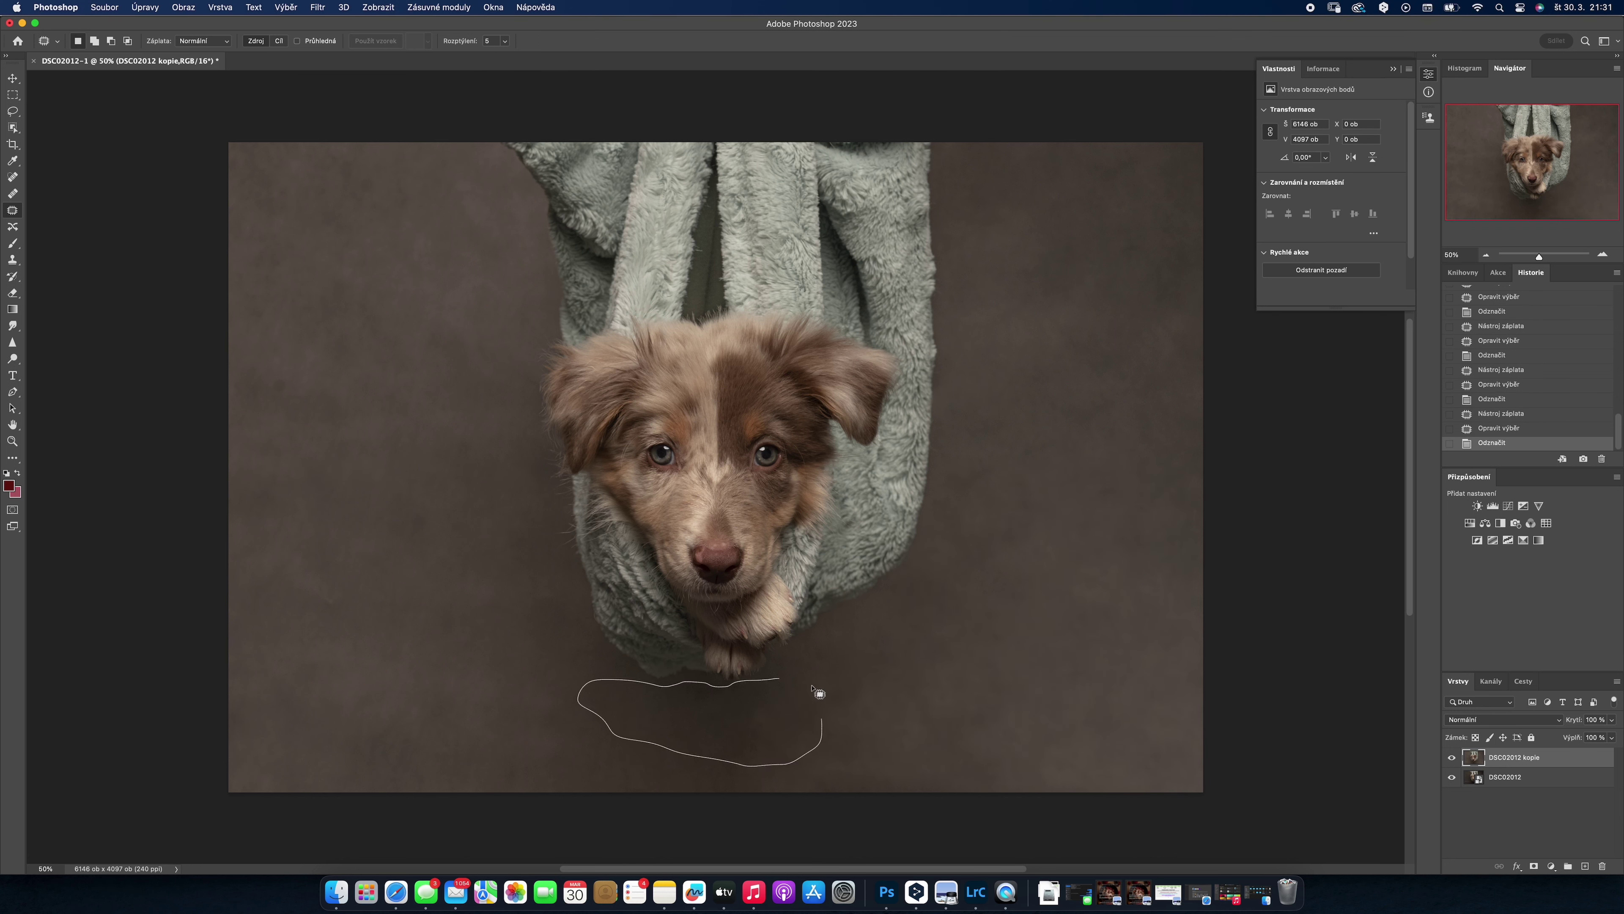
{"action": "key", "text": "o"}
{"action": "left_click_drag", "start_coordinate": [345, 362], "coordinate": [319, 163]}
- Redo the backdrop lightening below the puppy at 6% strength with a larger brush
{"action": "key", "text": "super+z"}
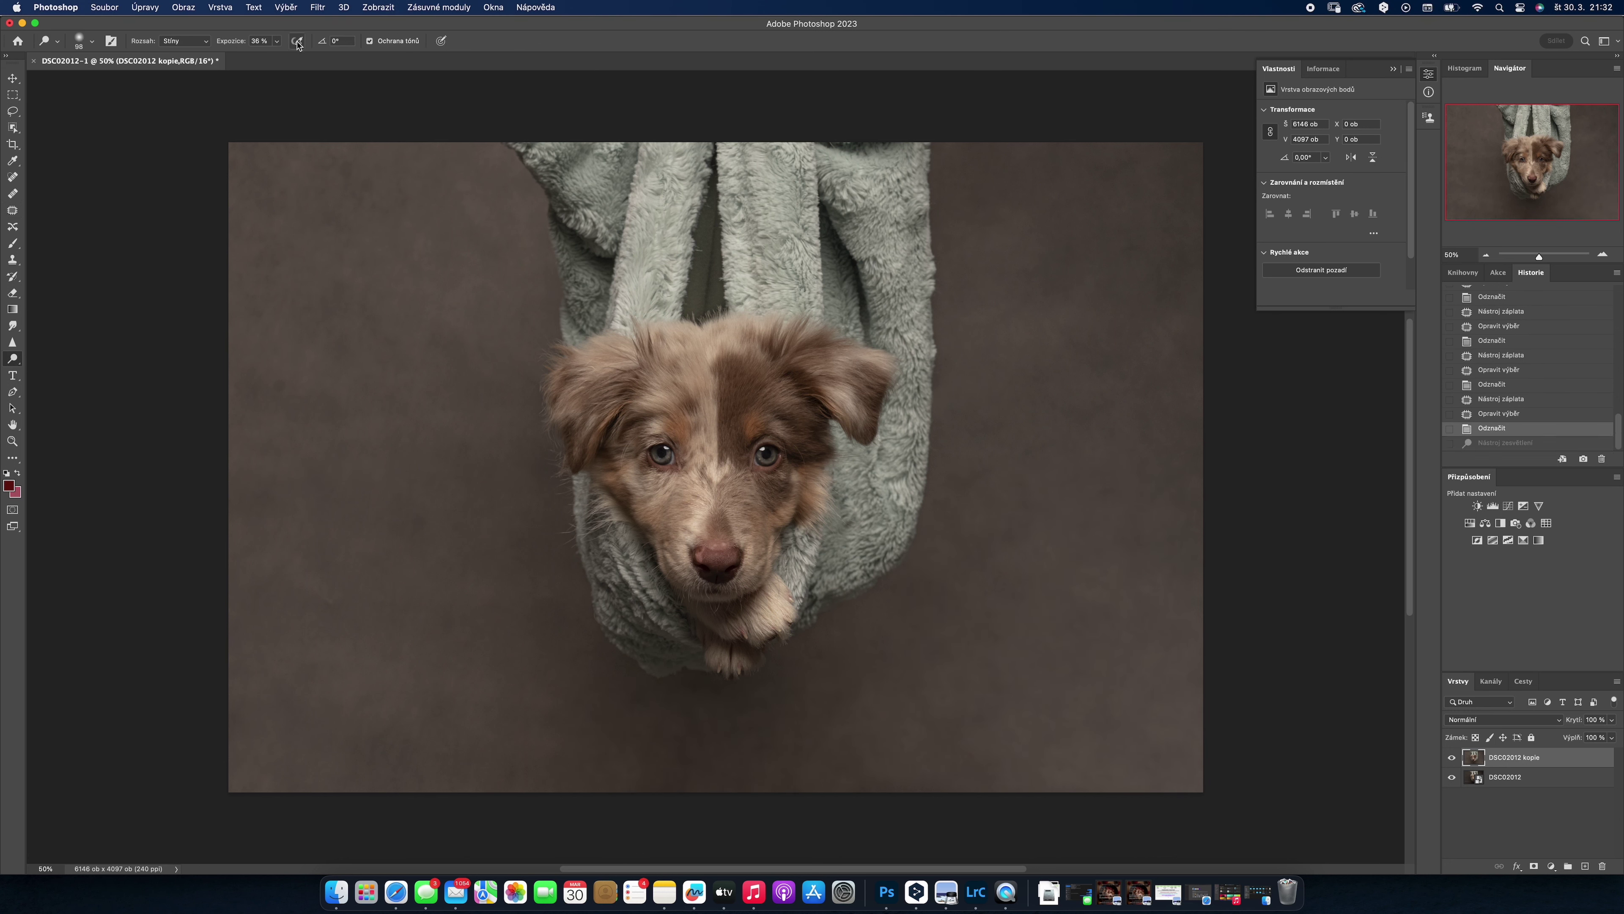
{"action": "key", "text": "0"}
{"action": "key", "text": "6"}
{"action": "right_click", "coordinate": [674, 682]}
{"action": "key", "text": "Return"}
{"action": "left_click", "coordinate": [735, 694]}
{"action": "left_click", "coordinate": [774, 707]}
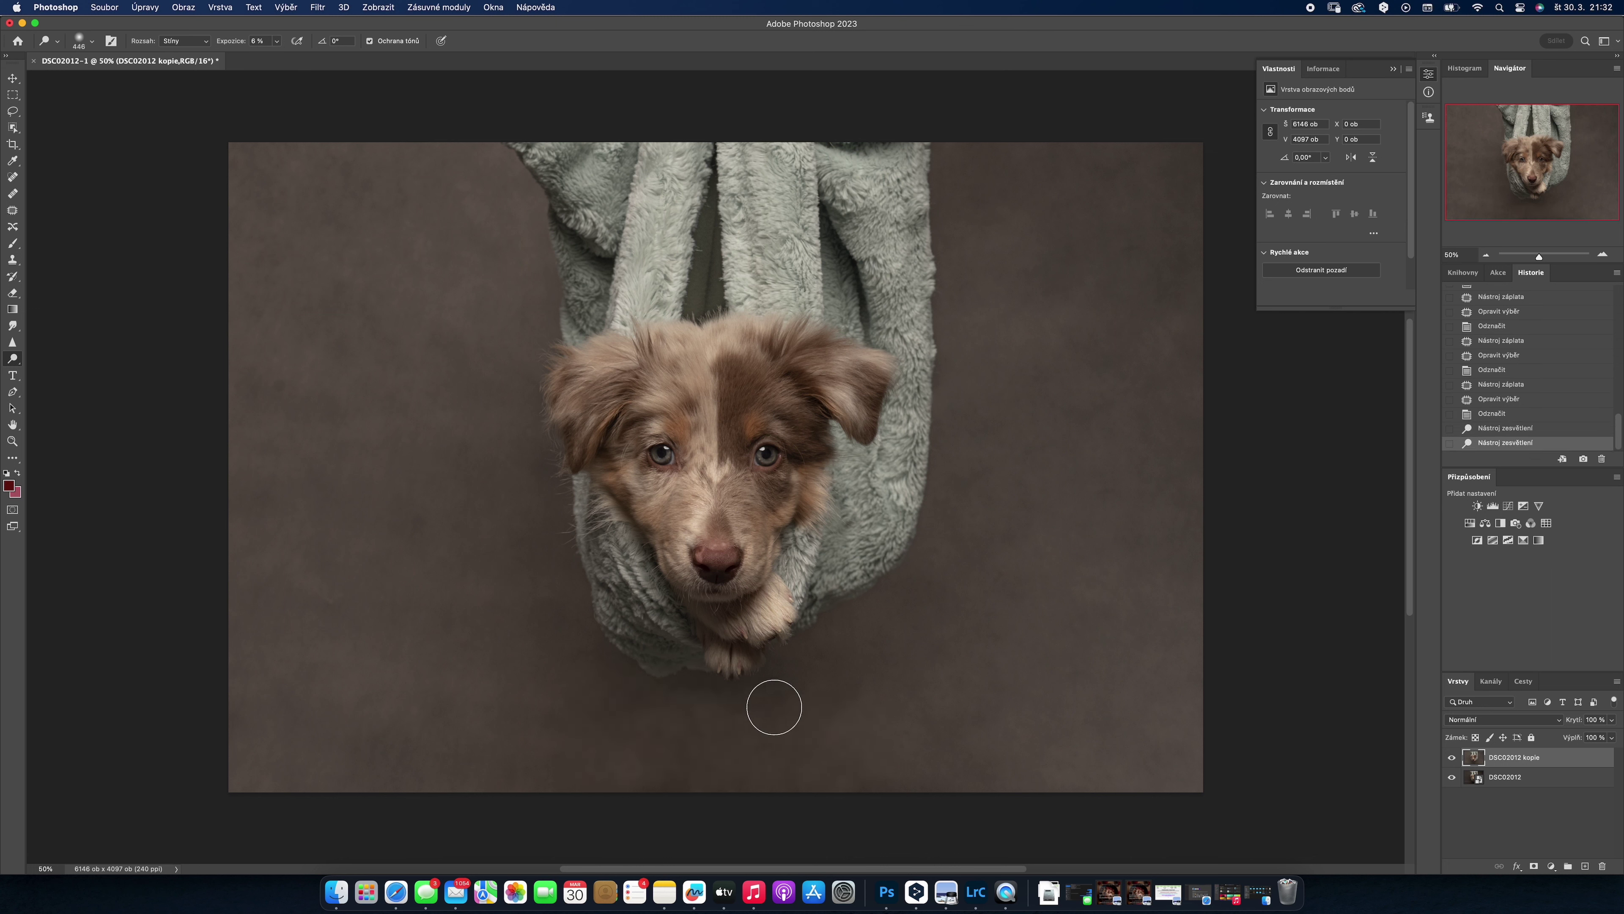
{"action": "left_click", "coordinate": [708, 706]}
{"action": "left_click", "coordinate": [496, 745]}
{"action": "left_click", "coordinate": [561, 778]}
- Patch remaining blemishes on the backdrop below and right of the puppy
{"action": "key", "text": "j"}
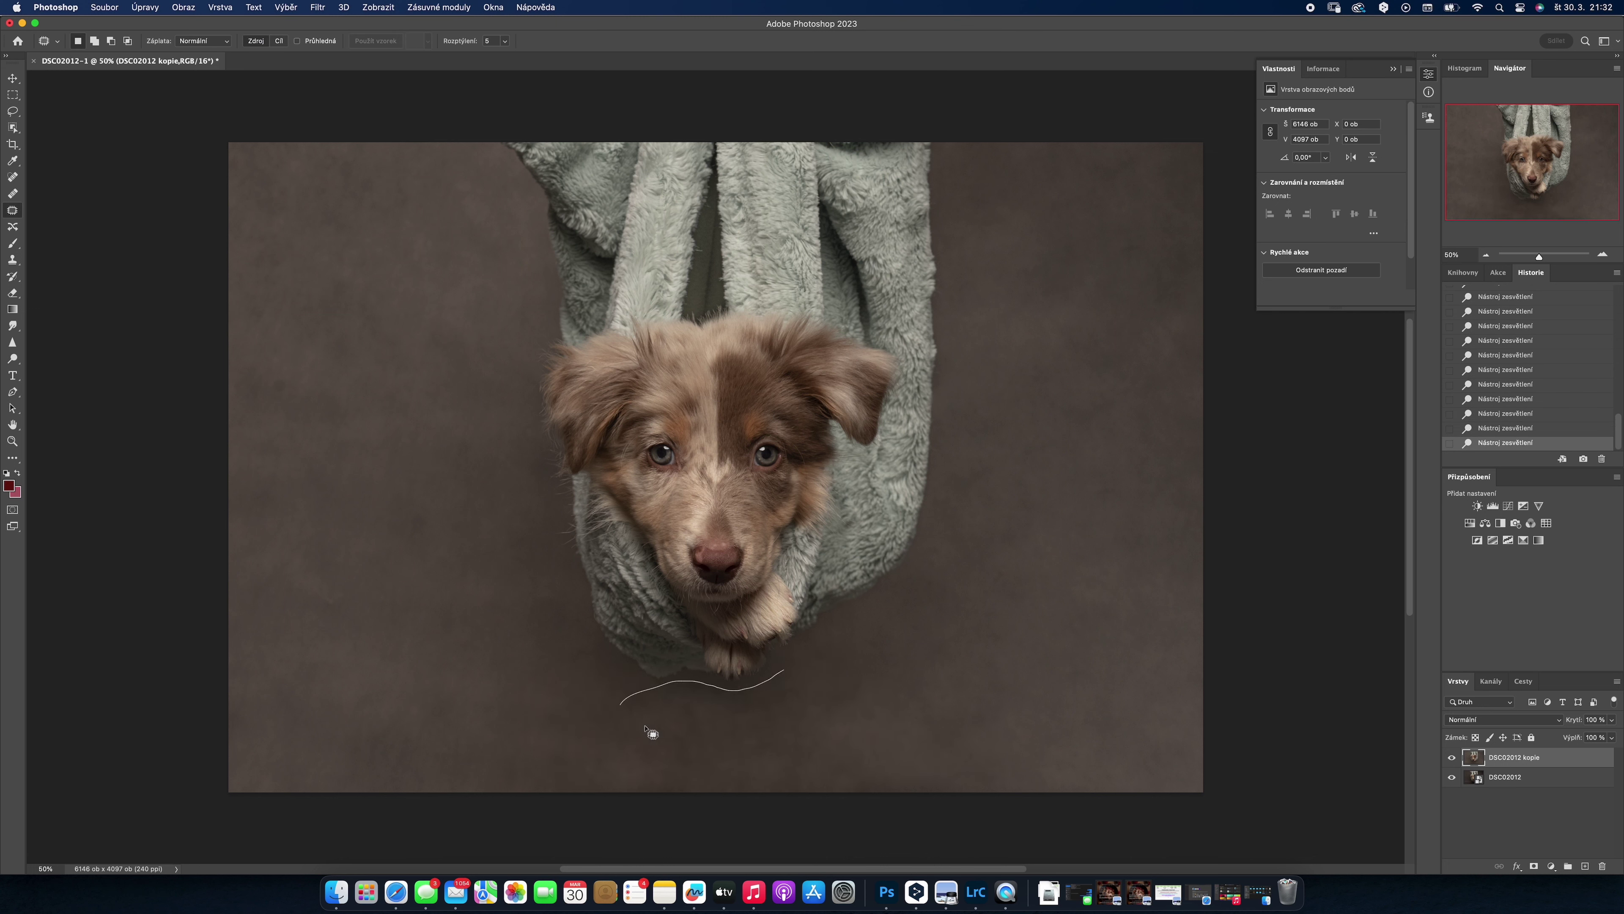
{"action": "left_click_drag", "start_coordinate": [651, 734], "coordinate": [862, 648]}
{"action": "left_click", "coordinate": [811, 294]}
{"action": "key", "text": "super+d"}
{"action": "scroll", "coordinate": [294, 387], "scroll_direction": "up", "scroll_amount": 3}
{"action": "left_click_drag", "start_coordinate": [428, 380], "coordinate": [502, 354]}
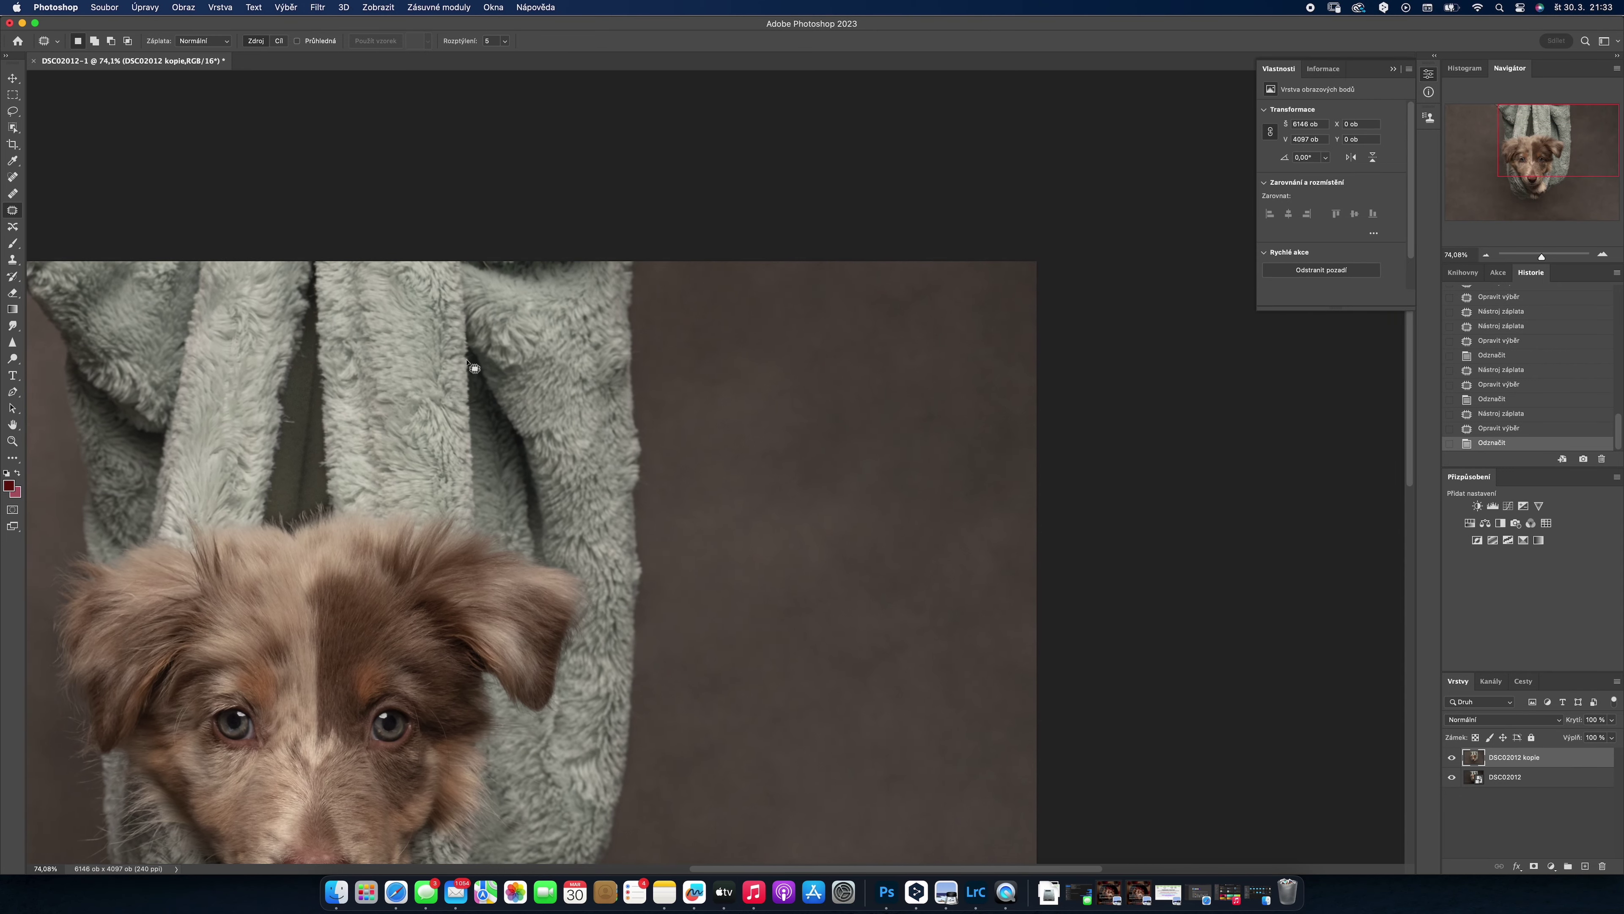
{"action": "left_click_drag", "start_coordinate": [721, 378], "coordinate": [721, 387]}
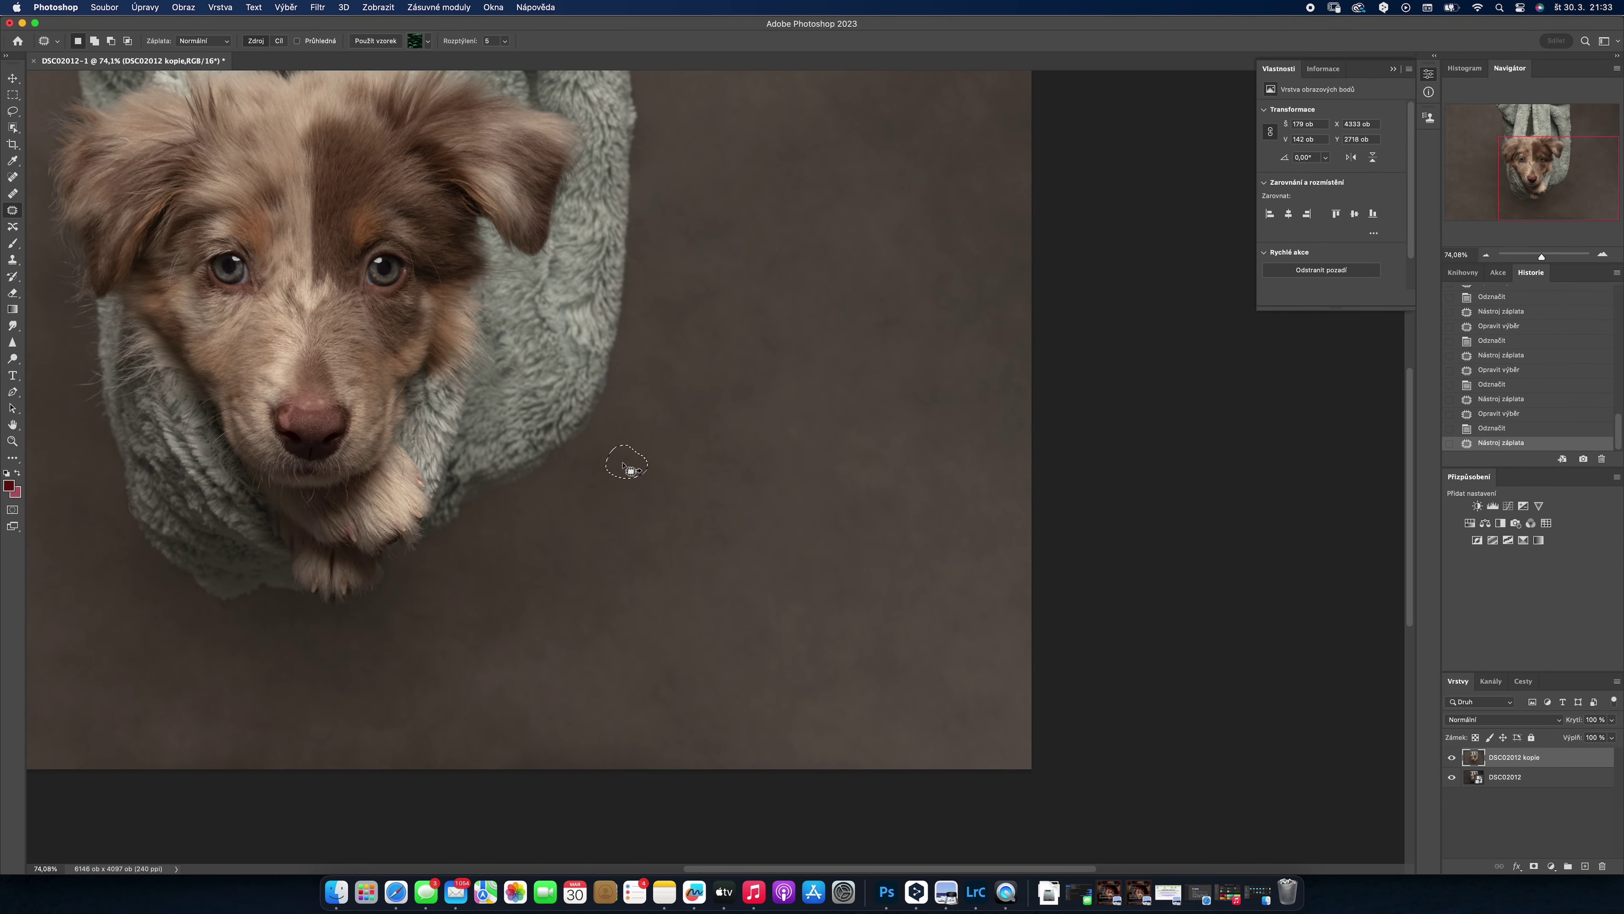
{"action": "mouse_move", "coordinate": [732, 500]}
{"action": "left_mouse_down"}
{"action": "mouse_move", "coordinate": [652, 404]}
{"action": "mouse_move", "coordinate": [913, 397]}
{"action": "left_mouse_up"}
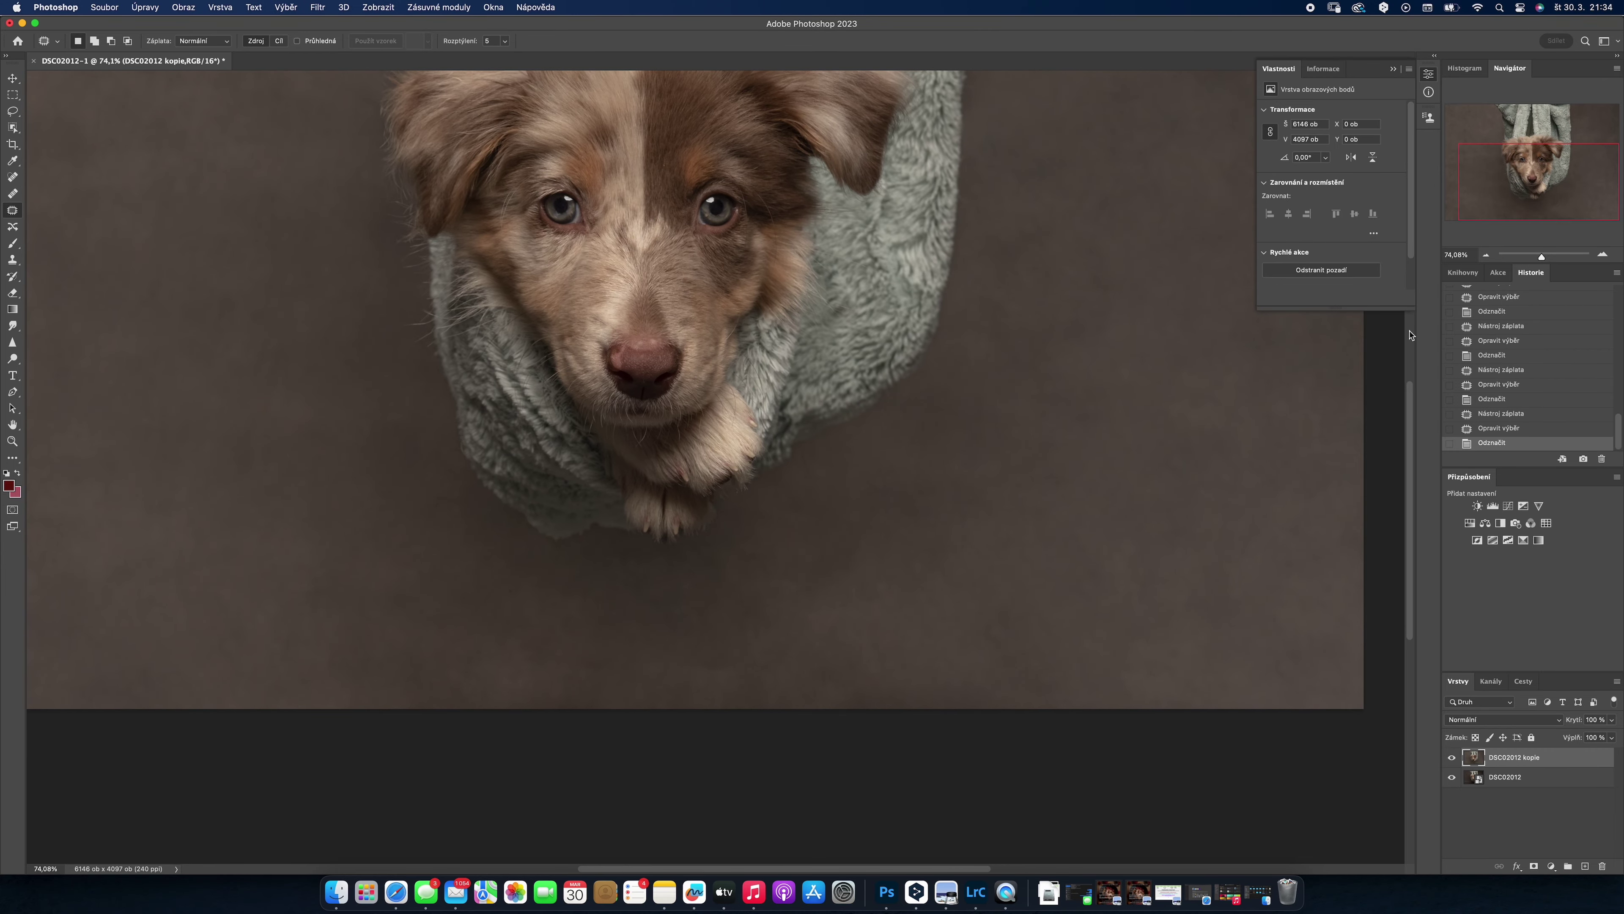
{"action": "scroll", "coordinate": [710, 468], "scroll_direction": "down", "scroll_amount": 5}
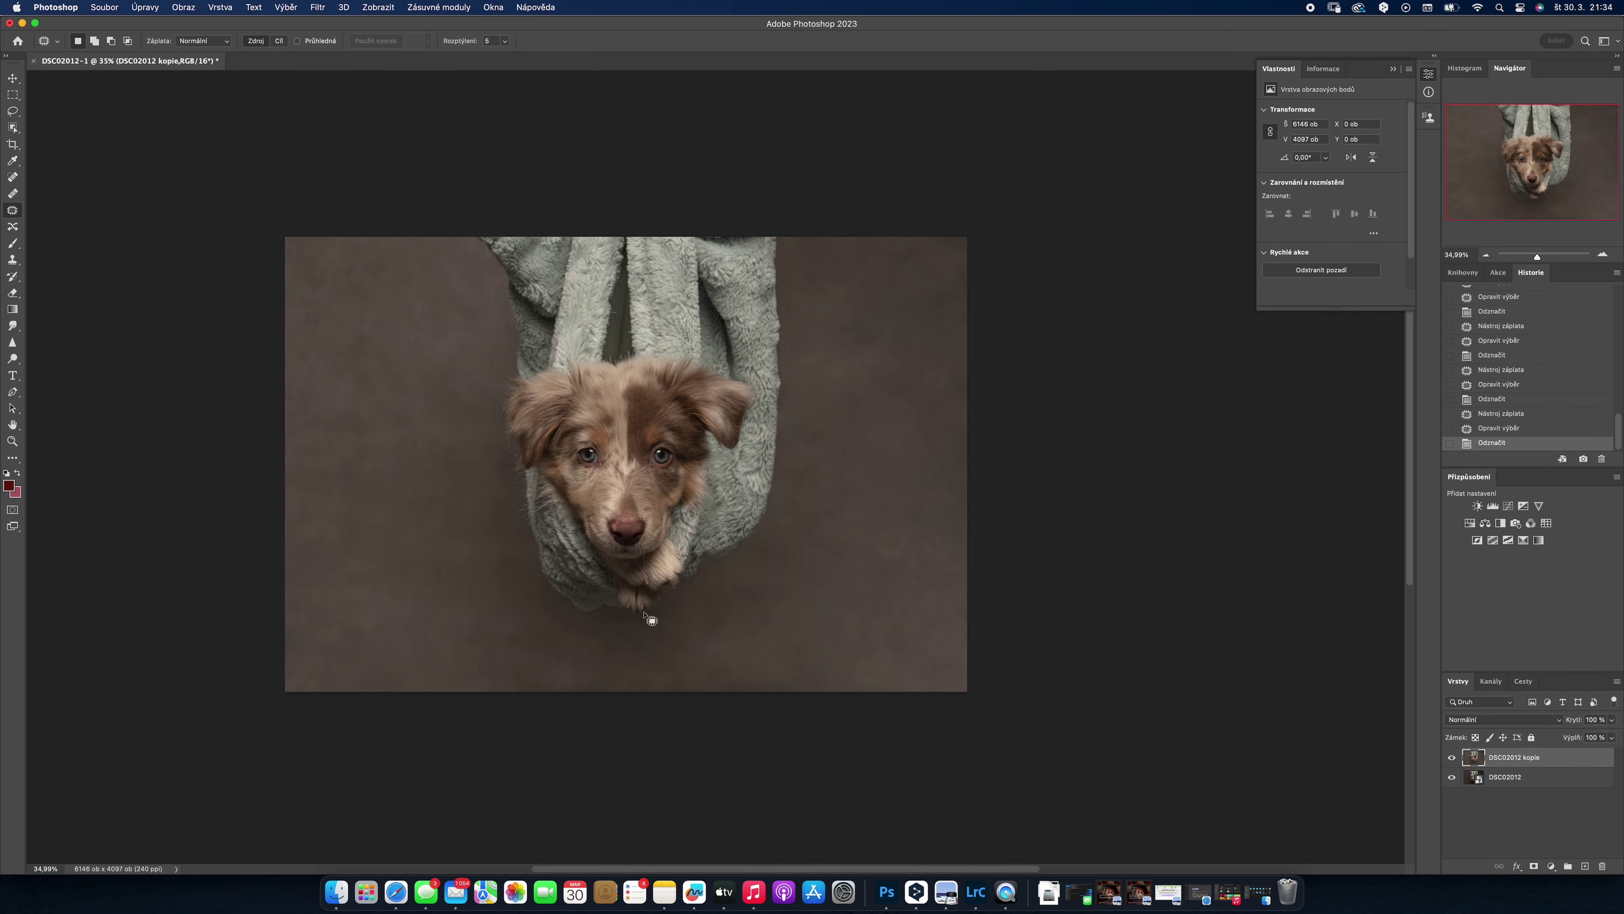
- Select the puppy and blanket sling, then invert the selection to the backdrop
{"action": "key", "text": "w"}
{"action": "left_click_drag", "start_coordinate": [454, 237], "coordinate": [850, 630]}
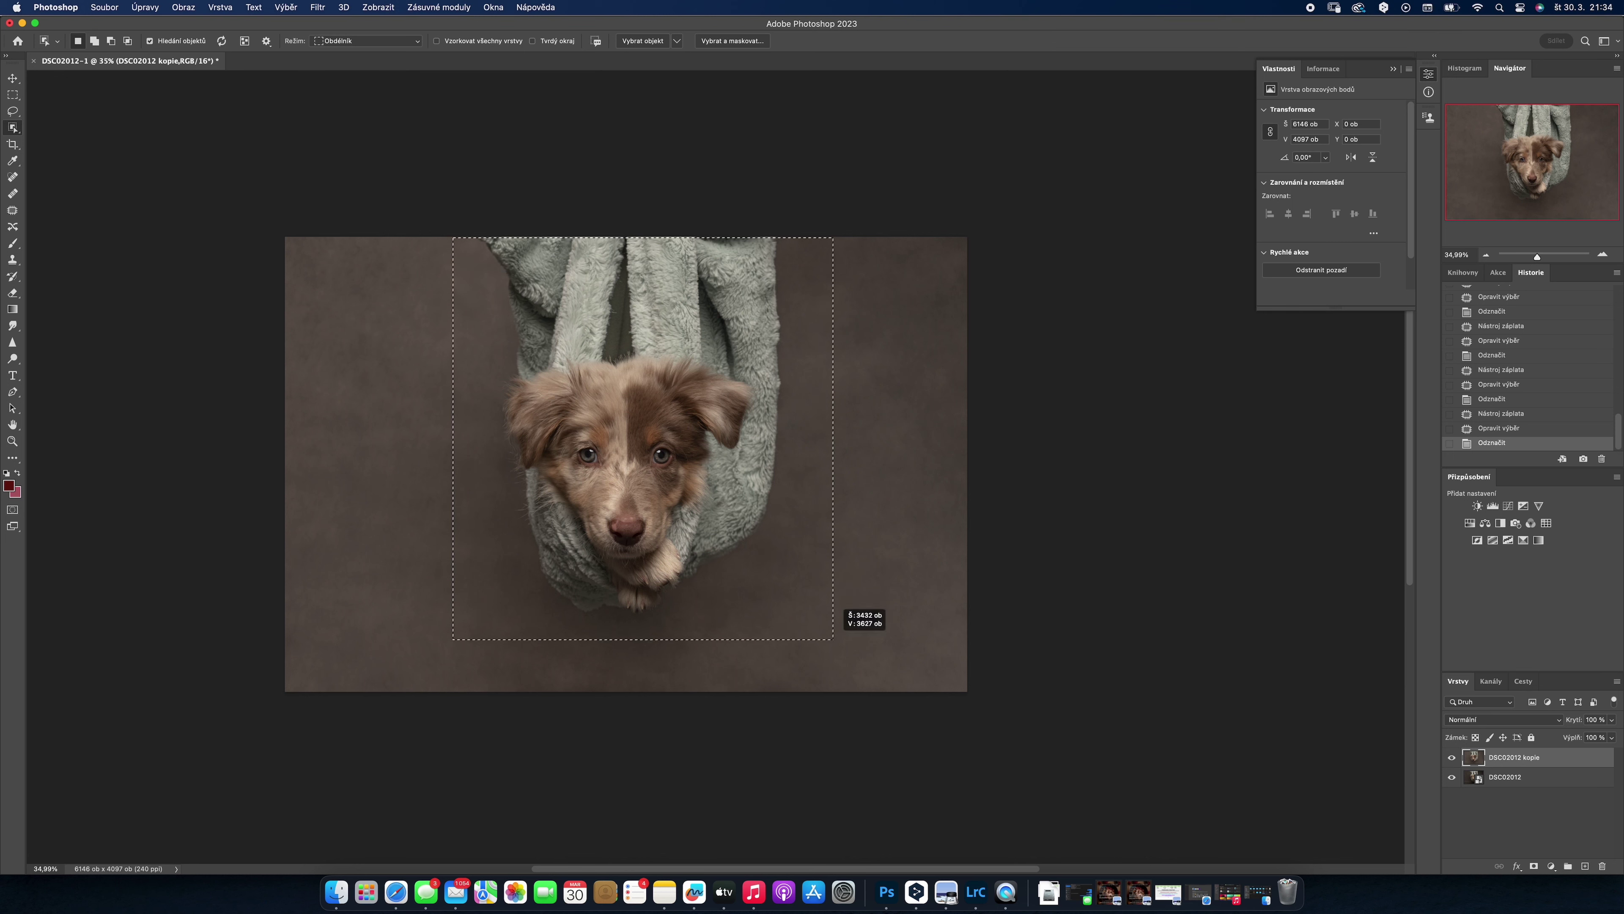
{"action": "key", "text": "l"}
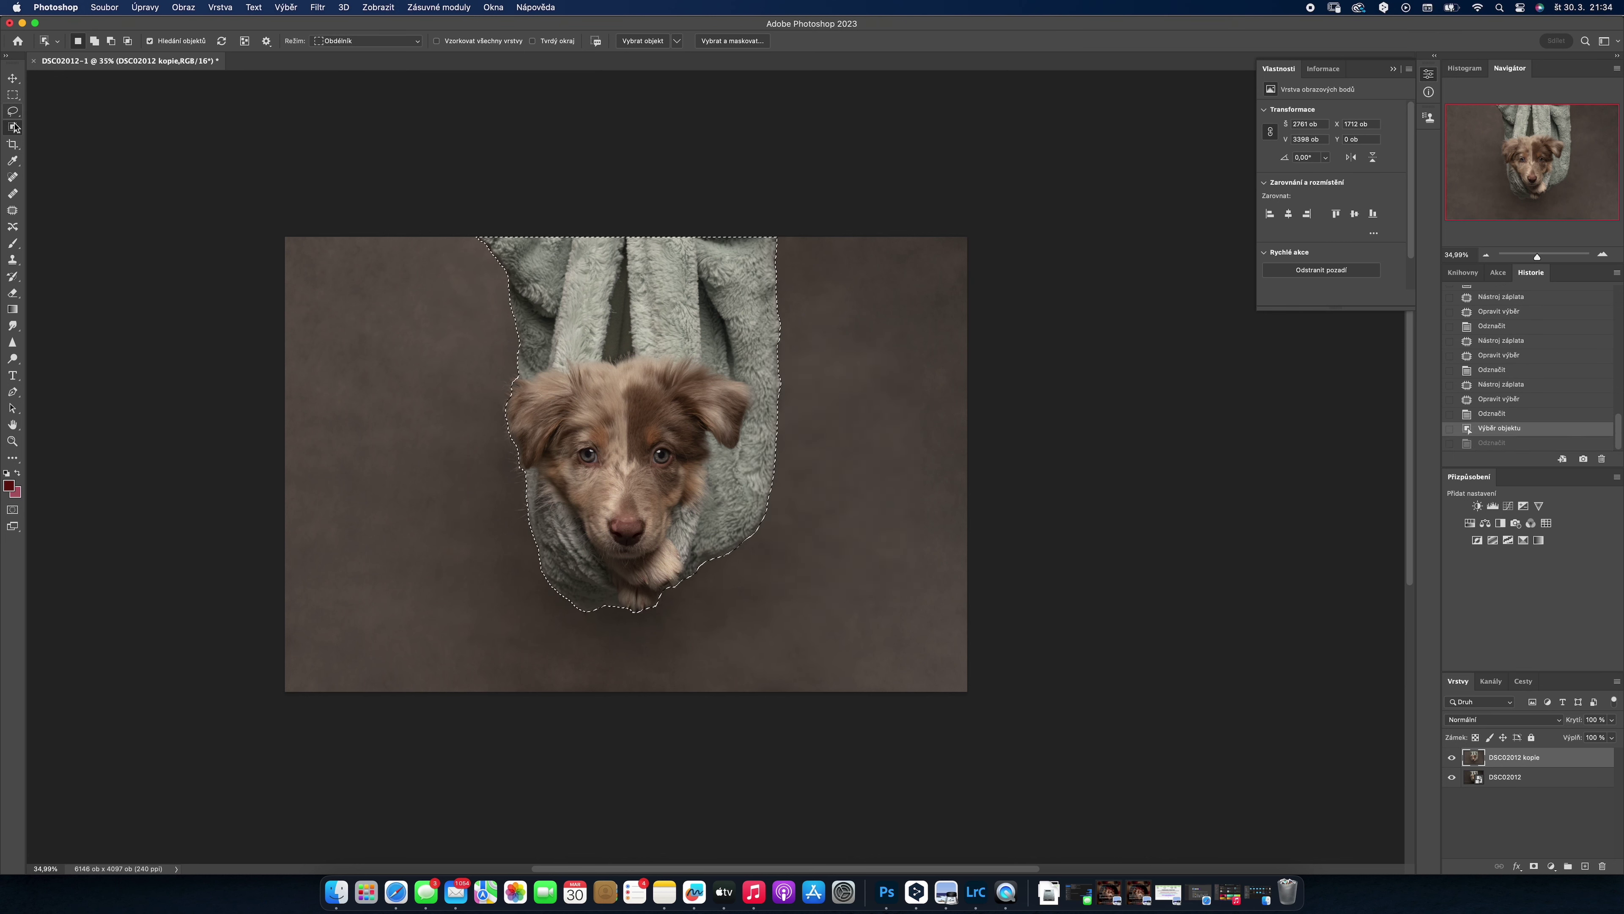
{"action": "right_click", "coordinate": [624, 281]}
{"action": "left_click", "coordinate": [656, 308]}
- Desaturate the backdrop with Vibrance -30 and Saturation -78, then stamp visible layers into a new layer
{"action": "left_click", "coordinate": [1539, 505]}
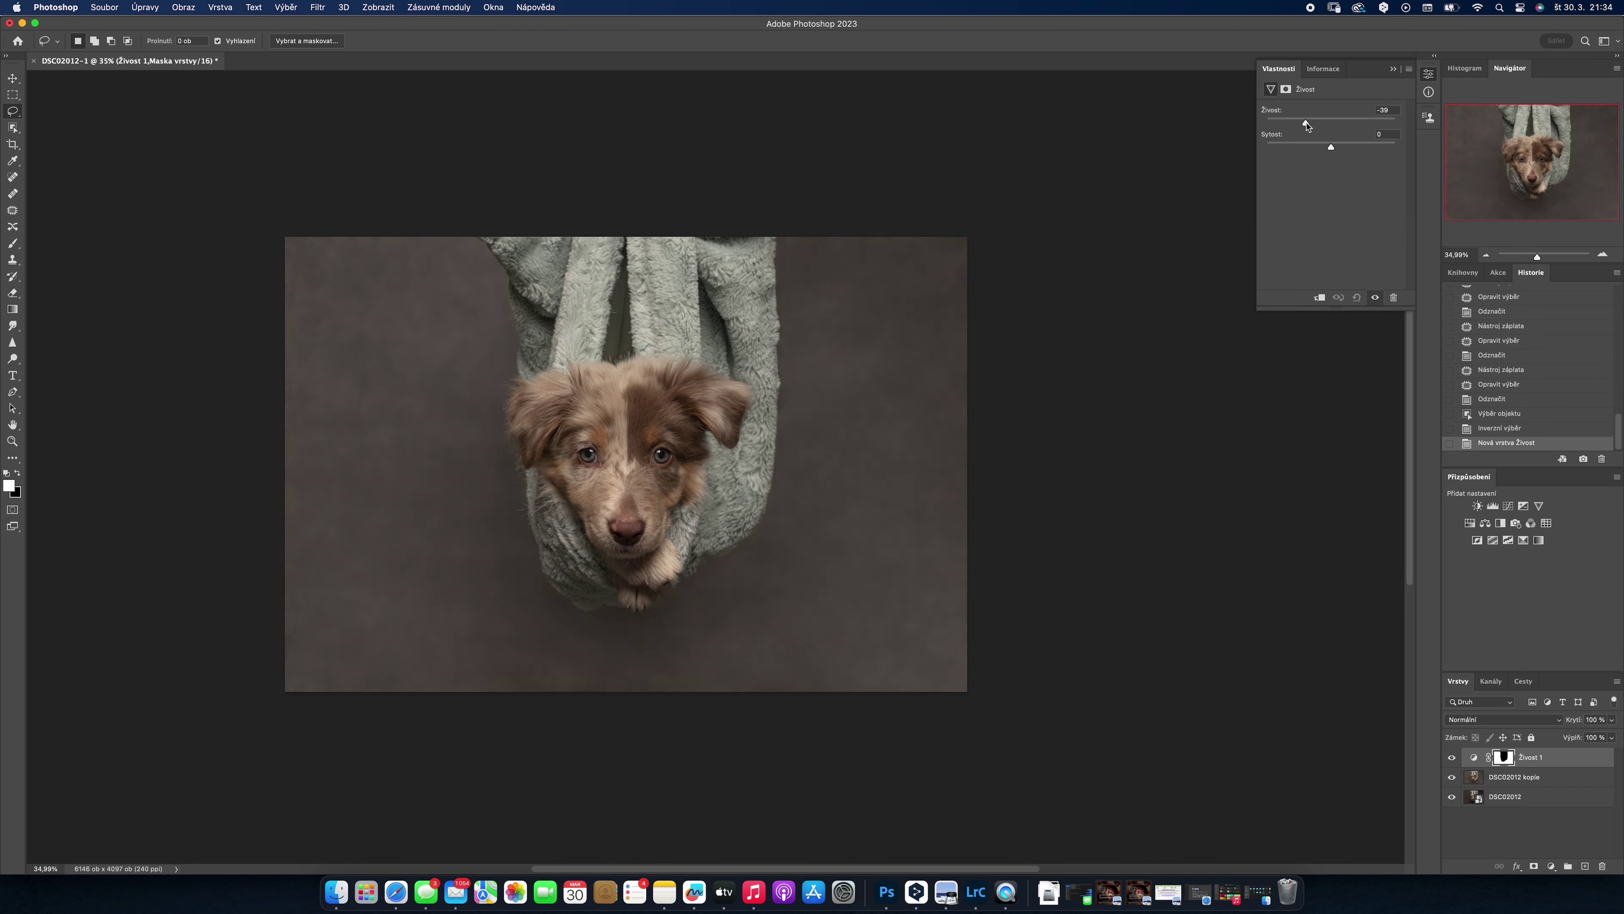
{"action": "left_click_drag", "start_coordinate": [1307, 126], "coordinate": [1307, 122]}
{"action": "left_click_drag", "start_coordinate": [1331, 147], "coordinate": [1324, 149]}
{"action": "key", "text": "5"}
{"action": "double_click", "coordinate": [1452, 757]}
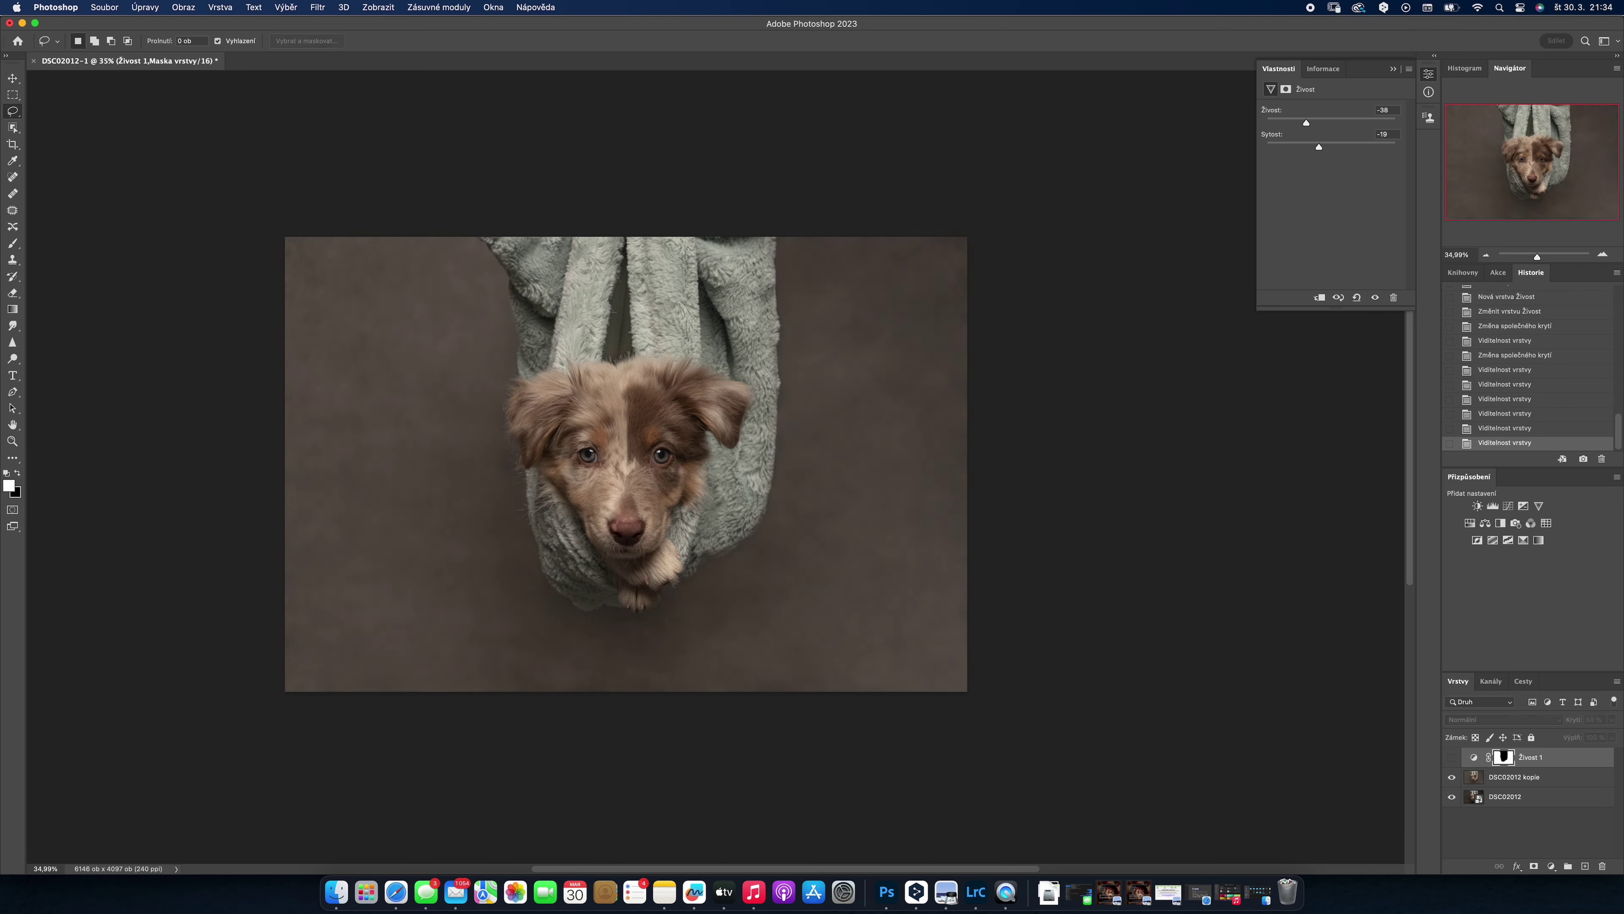
{"action": "key", "text": "super+alt+shift+e"}
- Spot-heal small specks on the puppy's face, paws and blanket in Vrstva 1, then fit the image
{"action": "scroll", "coordinate": [771, 241], "scroll_direction": "up", "scroll_amount": 5}
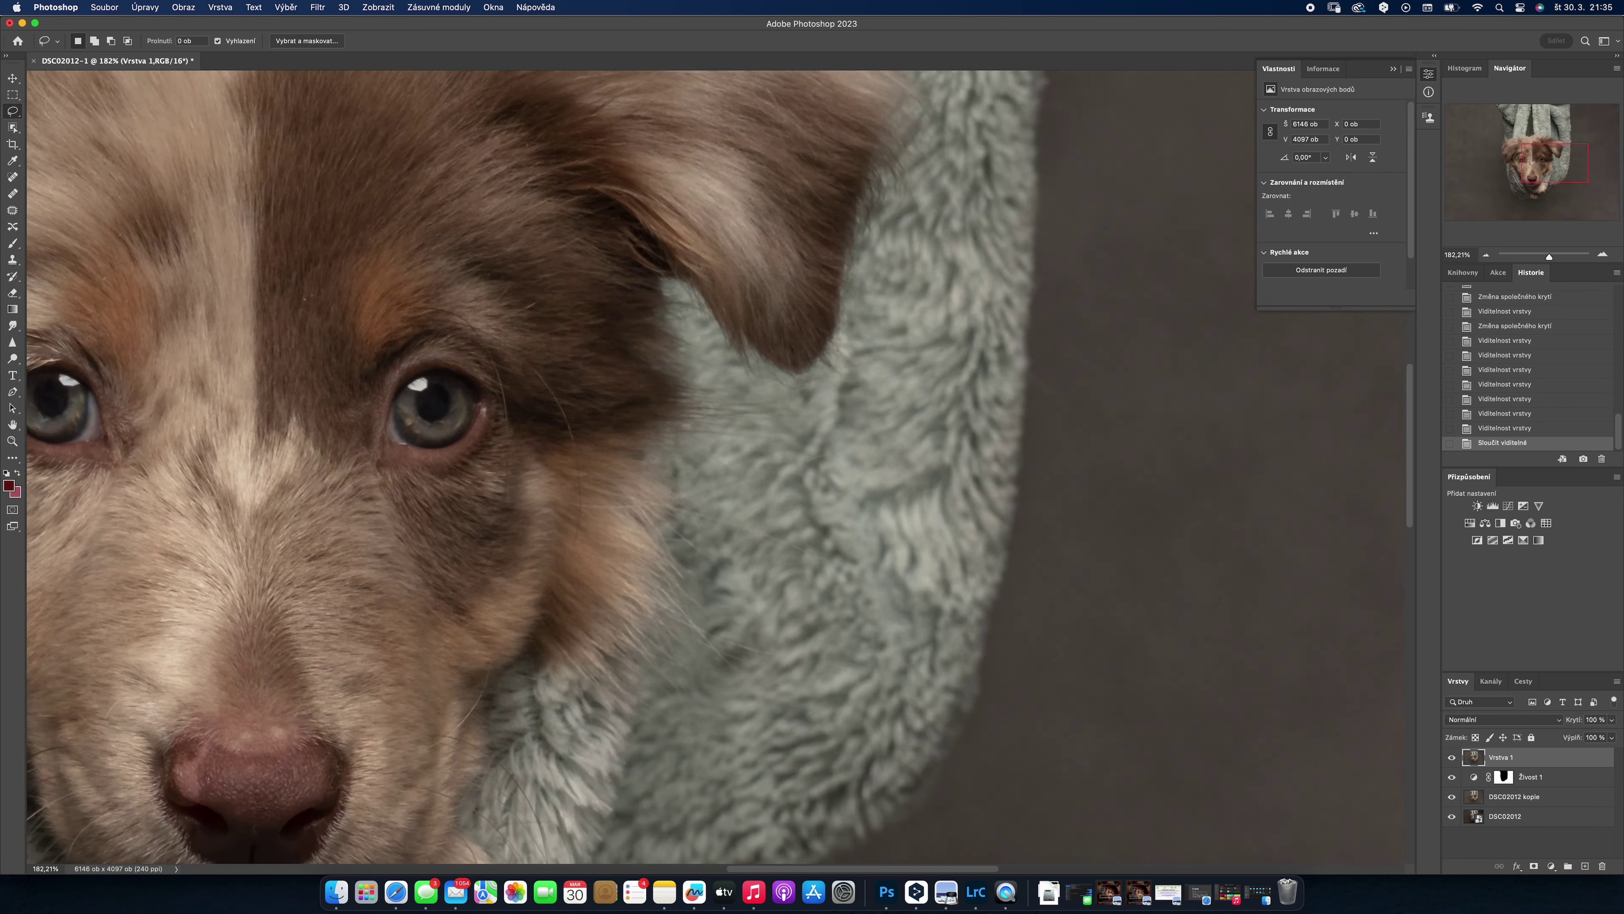
{"action": "key", "text": "j"}
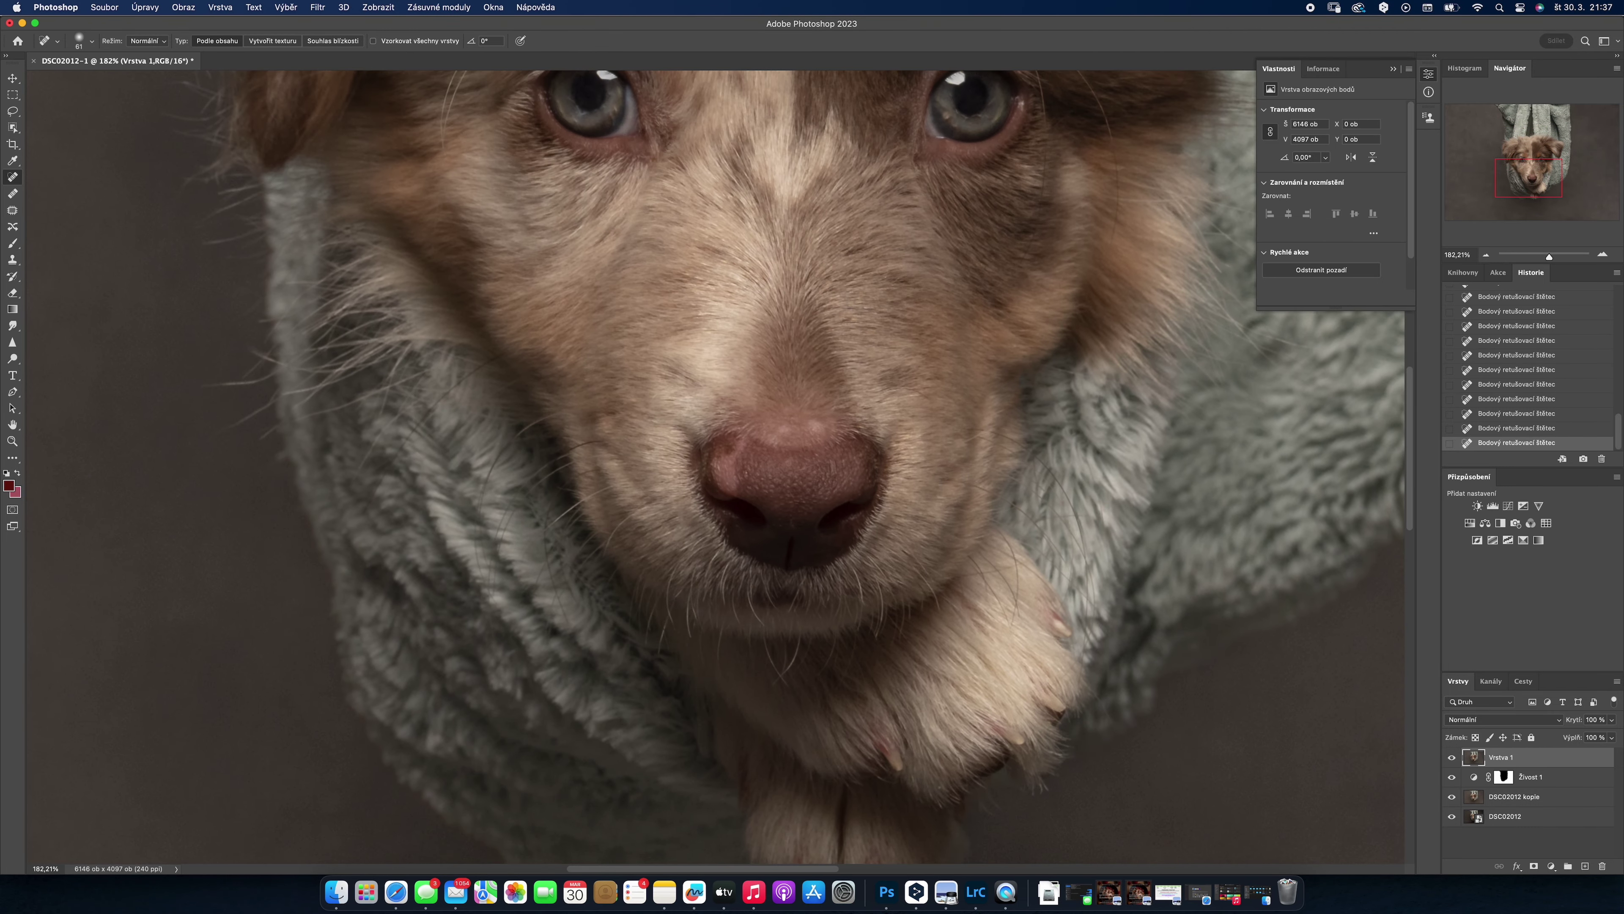
{"action": "key", "text": "super+0"}
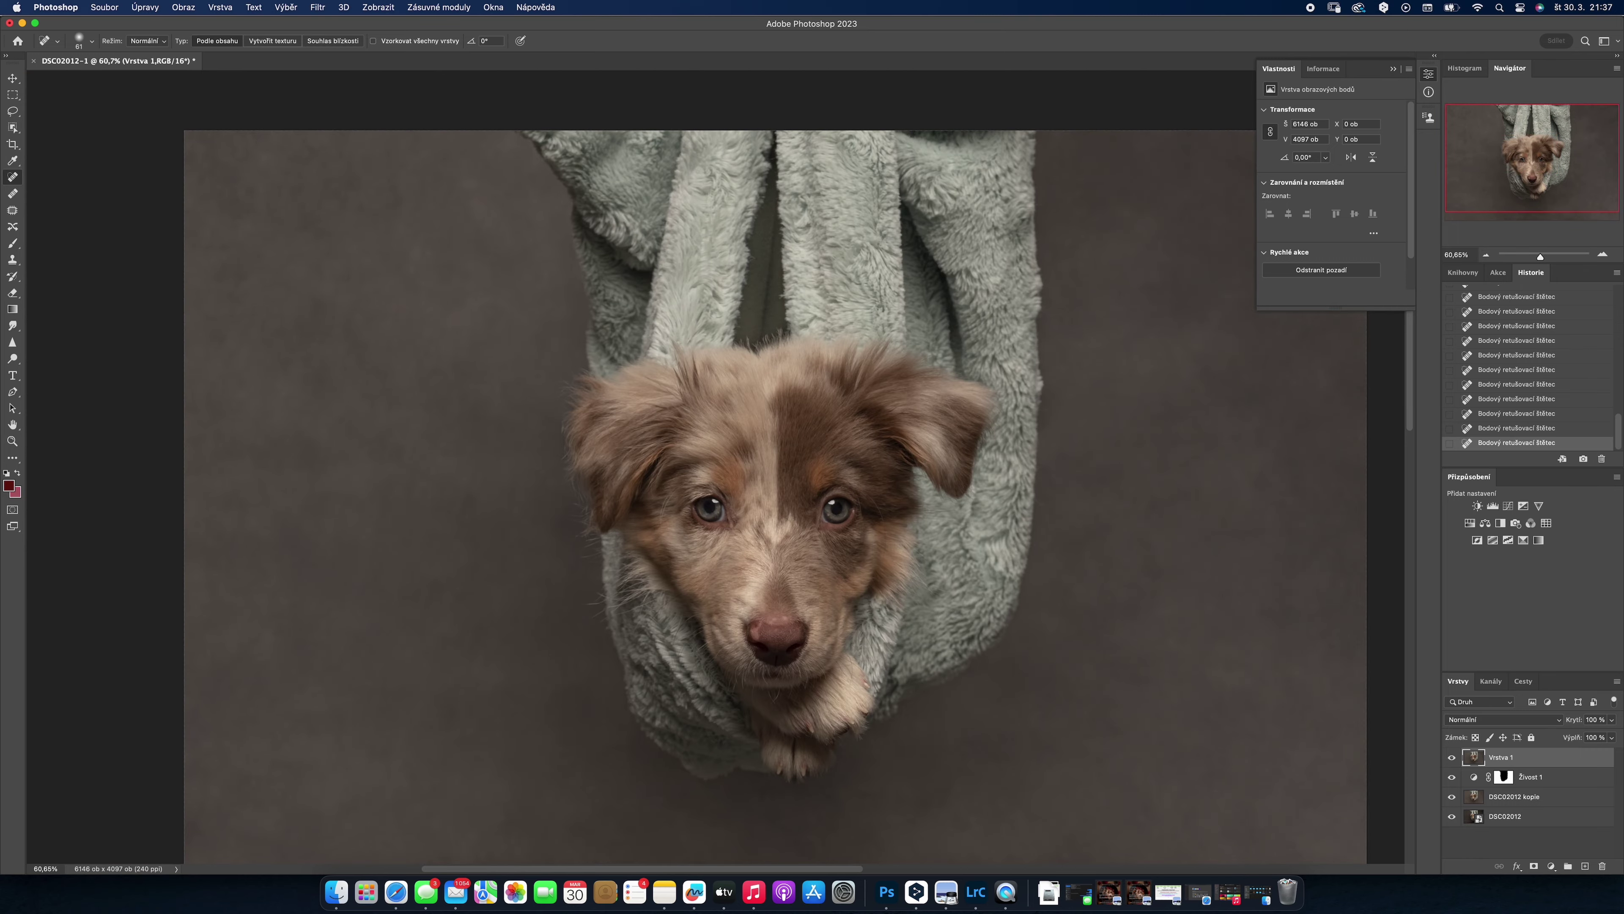
- Sample the eye highlight and set a light grey foreground colour
{"action": "scroll", "coordinate": [681, 500], "scroll_direction": "up", "scroll_amount": 10}
{"action": "key", "text": "i"}
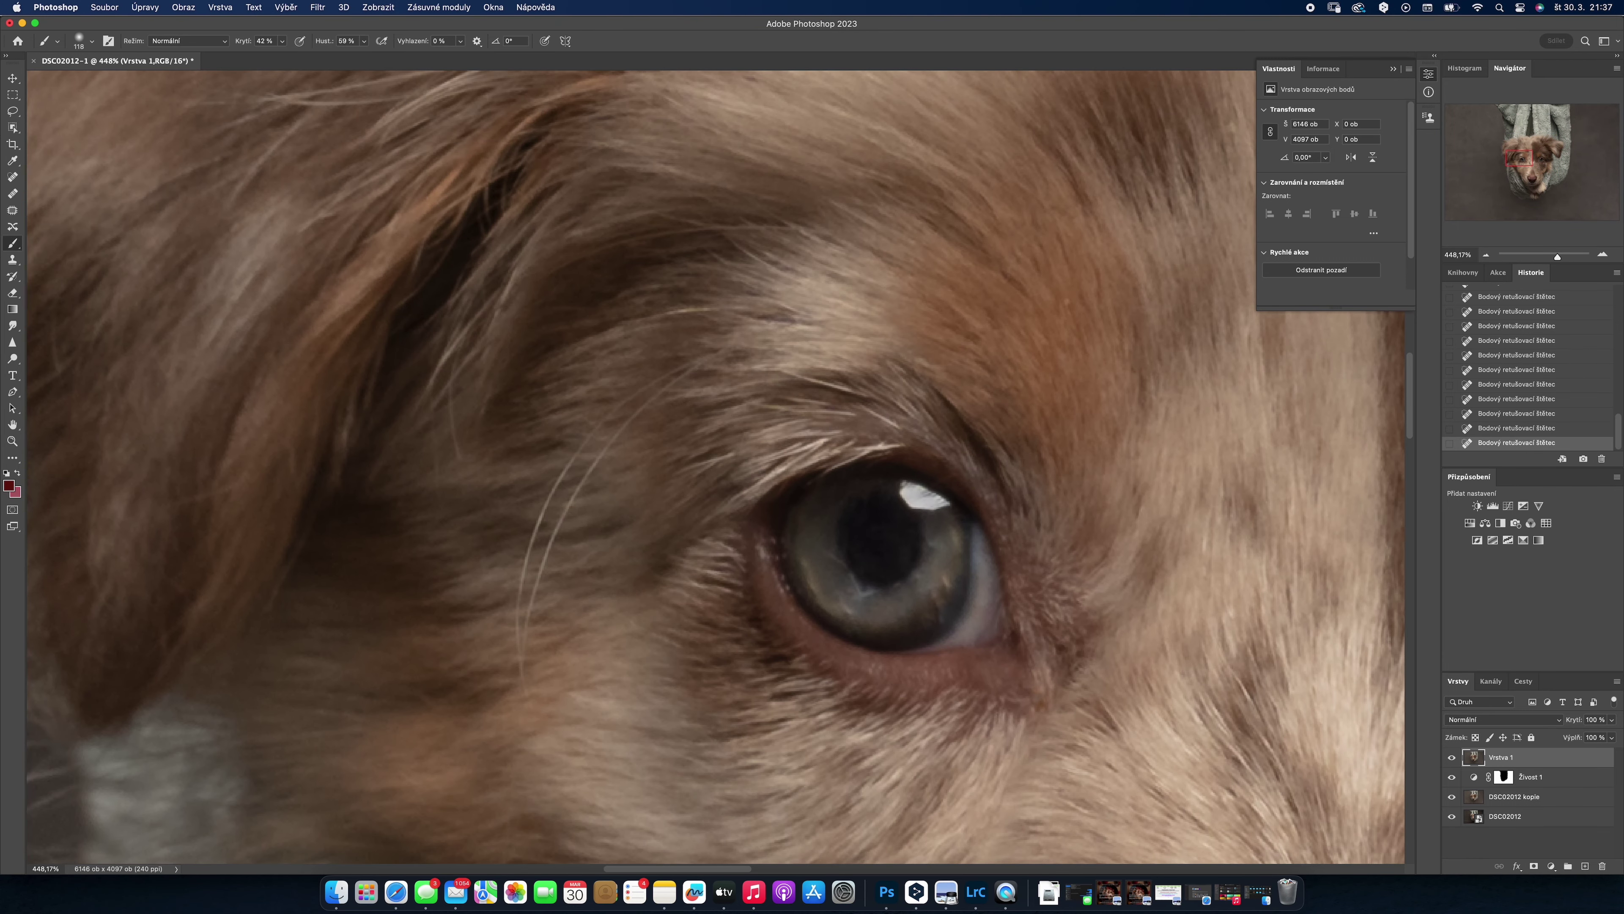
{"action": "left_click", "coordinate": [153, 749]}
{"action": "left_click", "coordinate": [8, 486]}
{"action": "key", "text": "Return"}
- Set a 10 px soft round brush and paint over the first eye's catchlight
{"action": "key", "text": "b"}
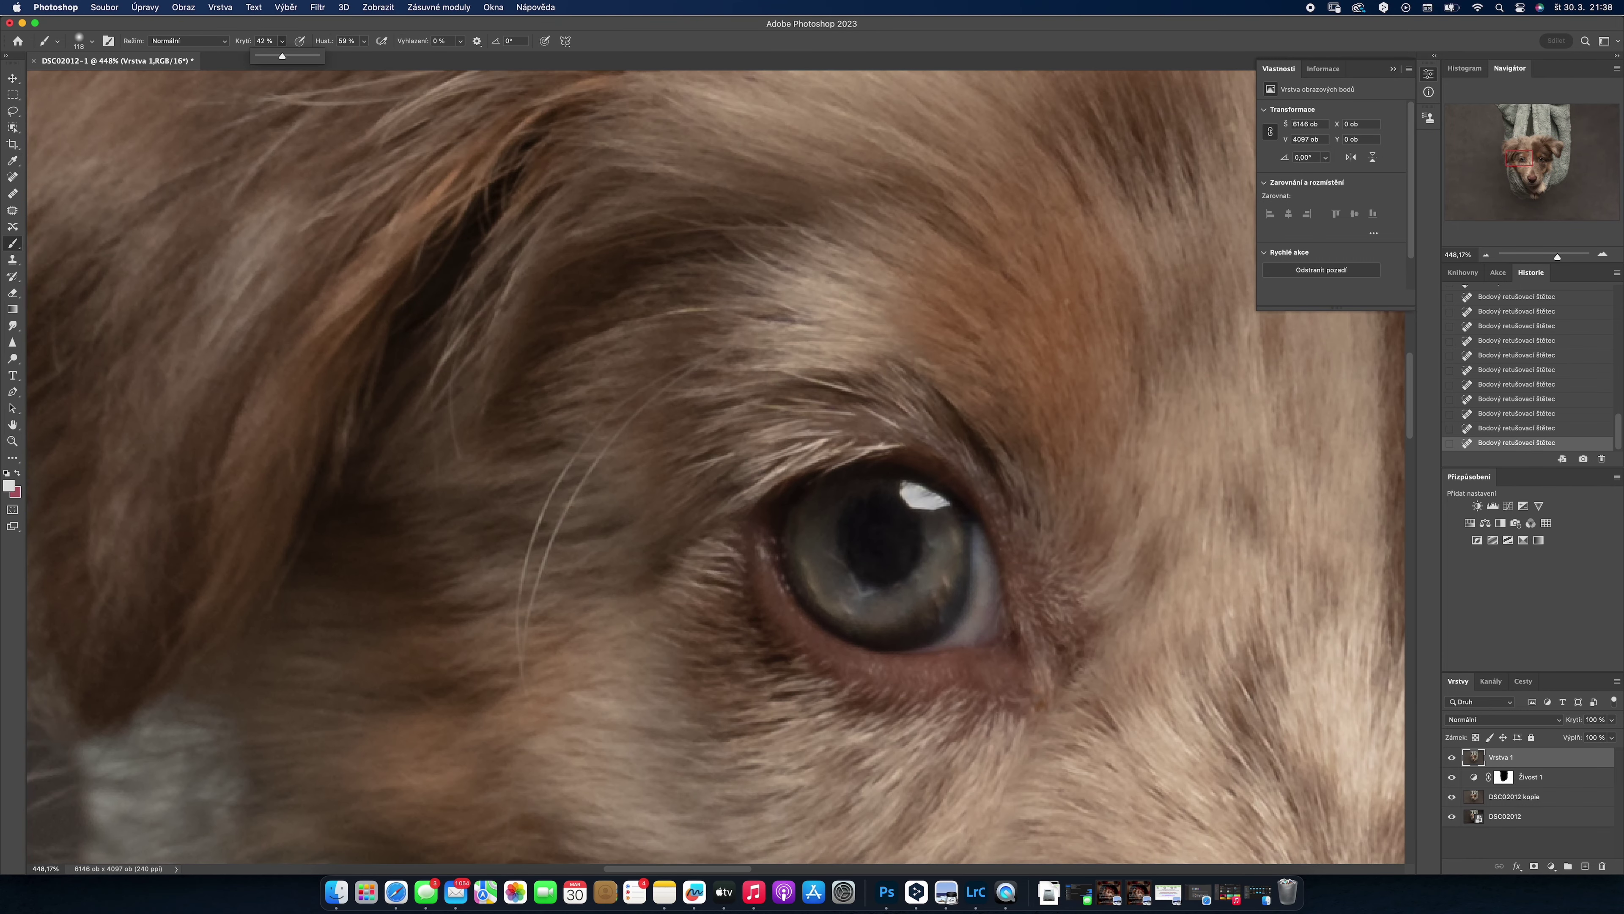
{"action": "right_click", "coordinate": [934, 374]}
{"action": "type", "text": "10"}
{"action": "key", "text": "Return"}
{"action": "scroll", "coordinate": [1270, 529], "scroll_direction": "up", "scroll_amount": 3}
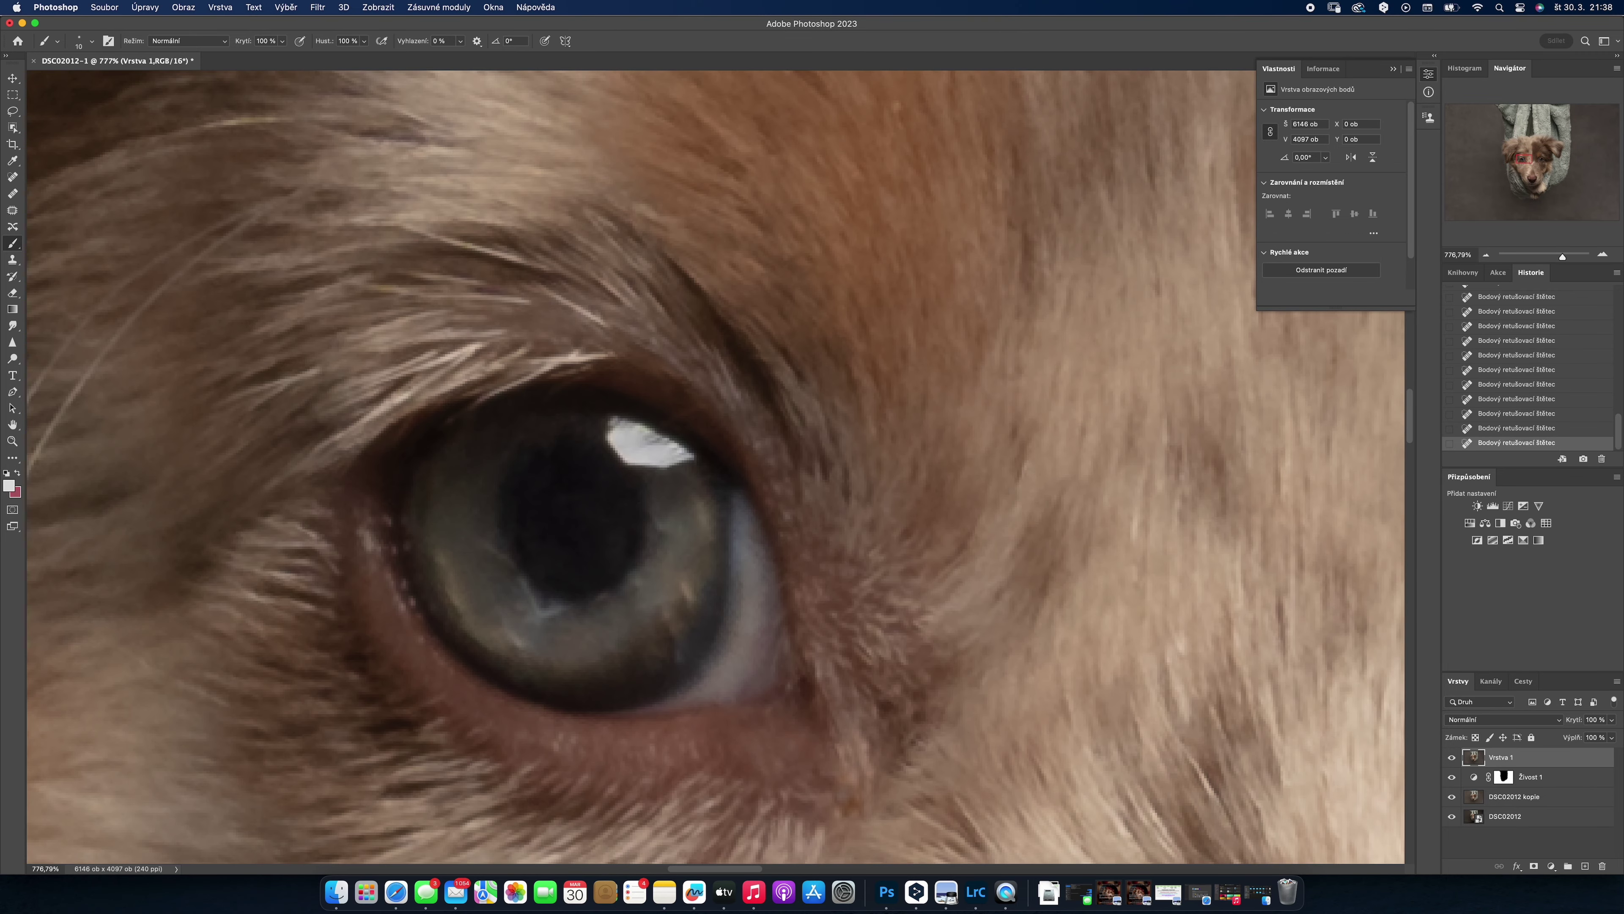
{"action": "left_click", "coordinate": [57, 40]}
{"action": "key", "text": "Return"}
{"action": "right_click", "coordinate": [742, 385]}
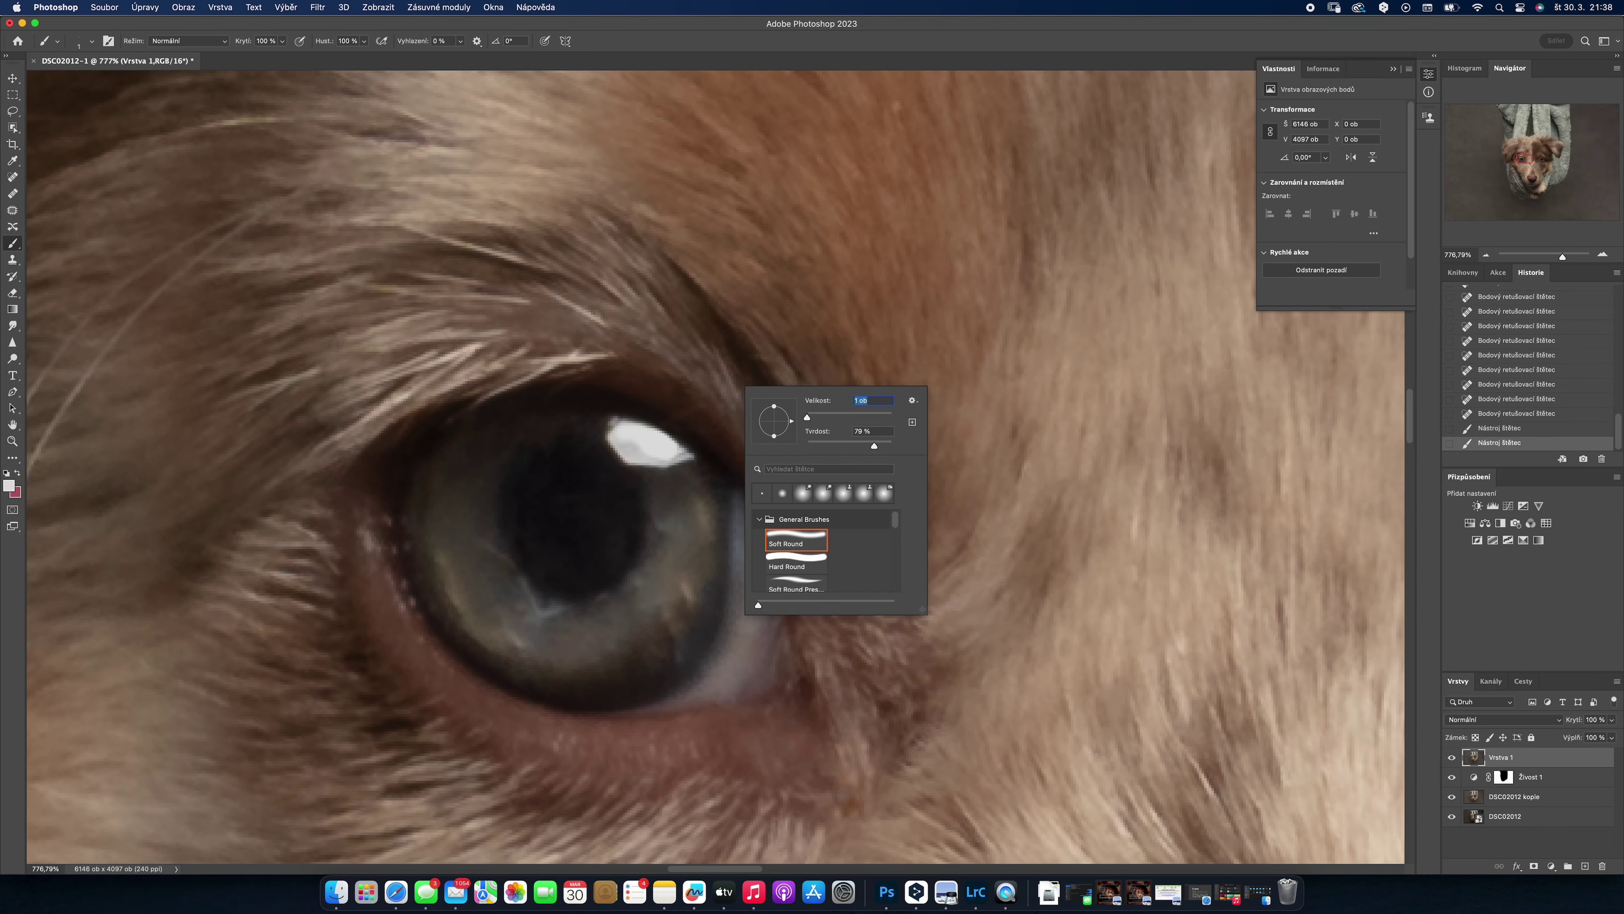
{"action": "key", "text": "Return"}
{"action": "left_click", "coordinate": [679, 459]}
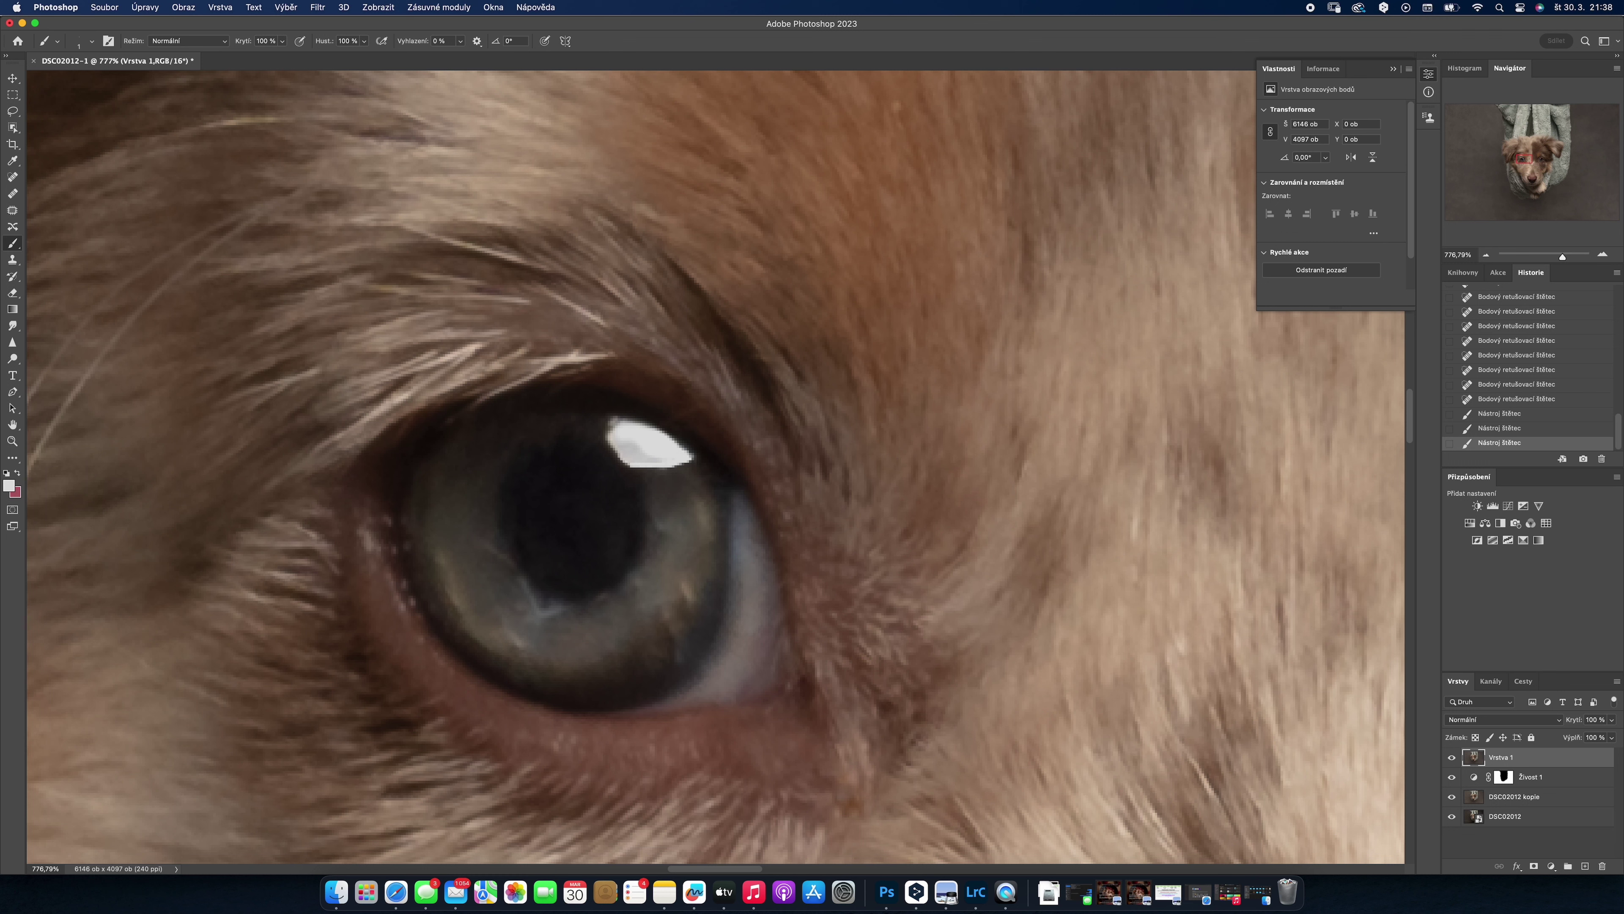
- Switch to an 8 px brush and brighten the catchlight in the other eye
{"action": "key", "text": "ctrl+z"}
{"action": "right_click", "coordinate": [736, 371]}
{"action": "type", "text": "8"}
{"action": "key", "text": "Return"}
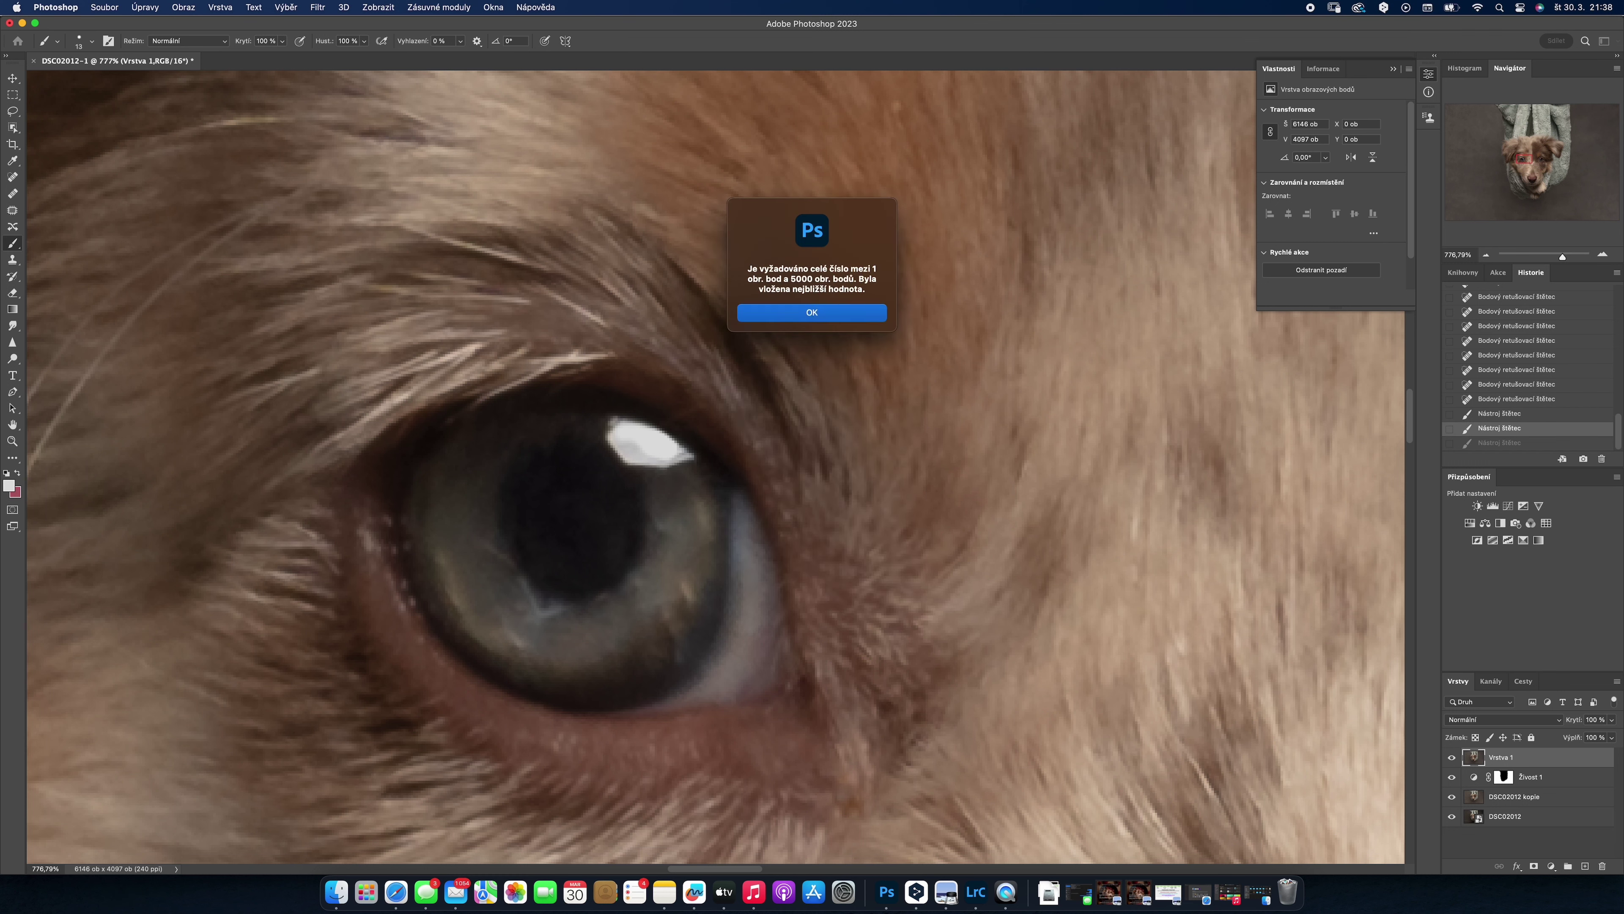
{"action": "key", "text": "Return"}
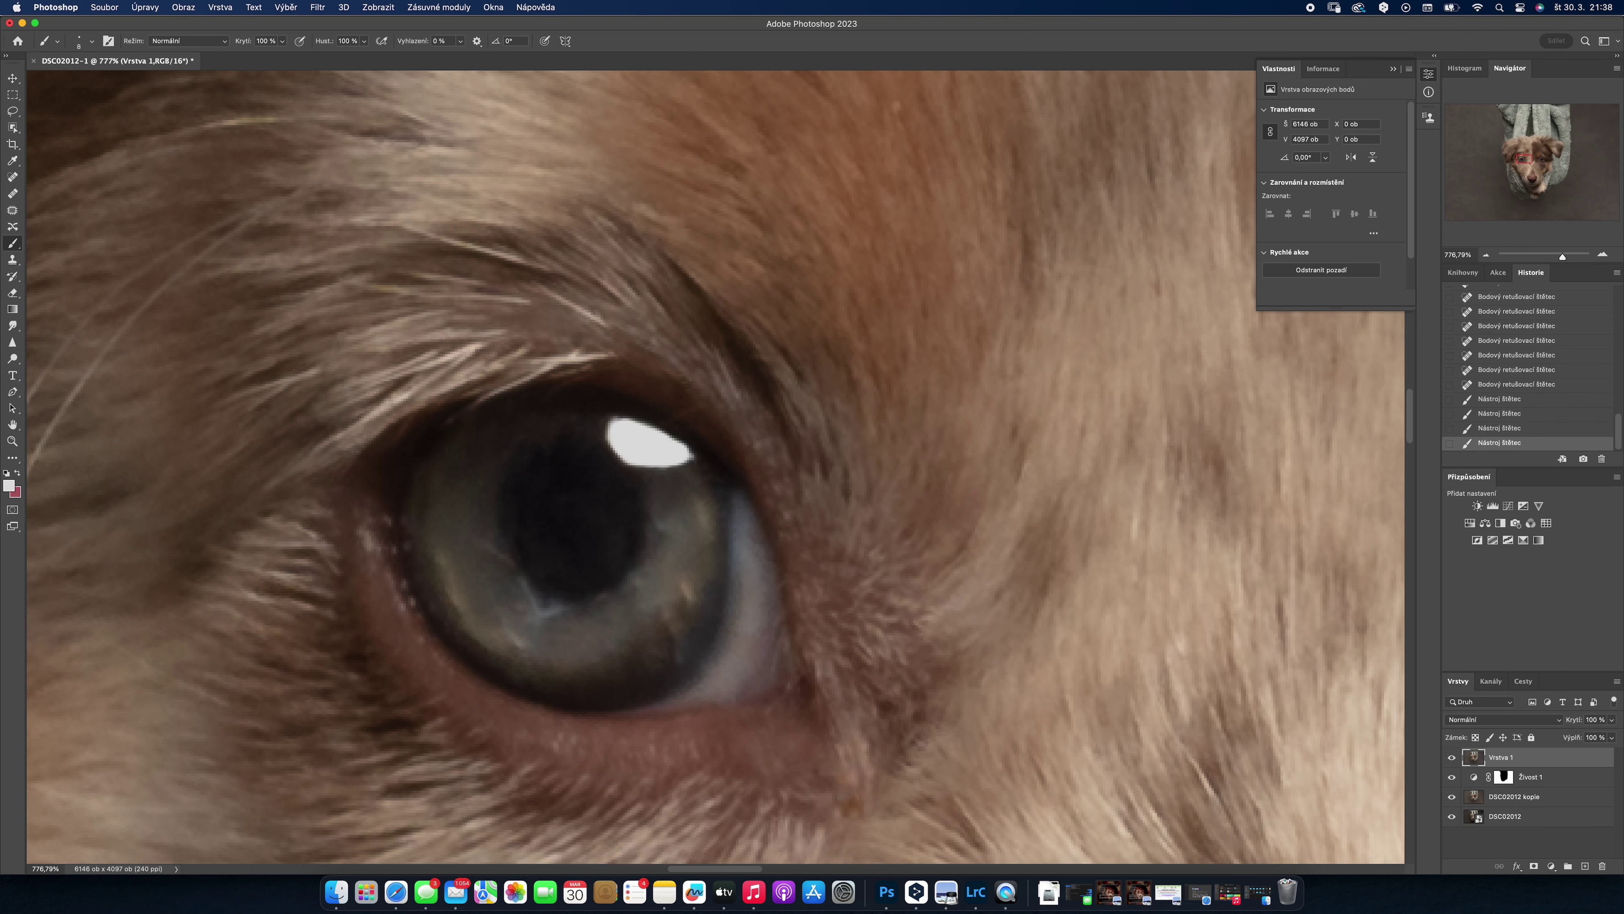
{"action": "scroll", "coordinate": [716, 467], "scroll_direction": "right", "scroll_amount": 10}
{"action": "left_click_drag", "start_coordinate": [735, 407], "coordinate": [684, 432]}
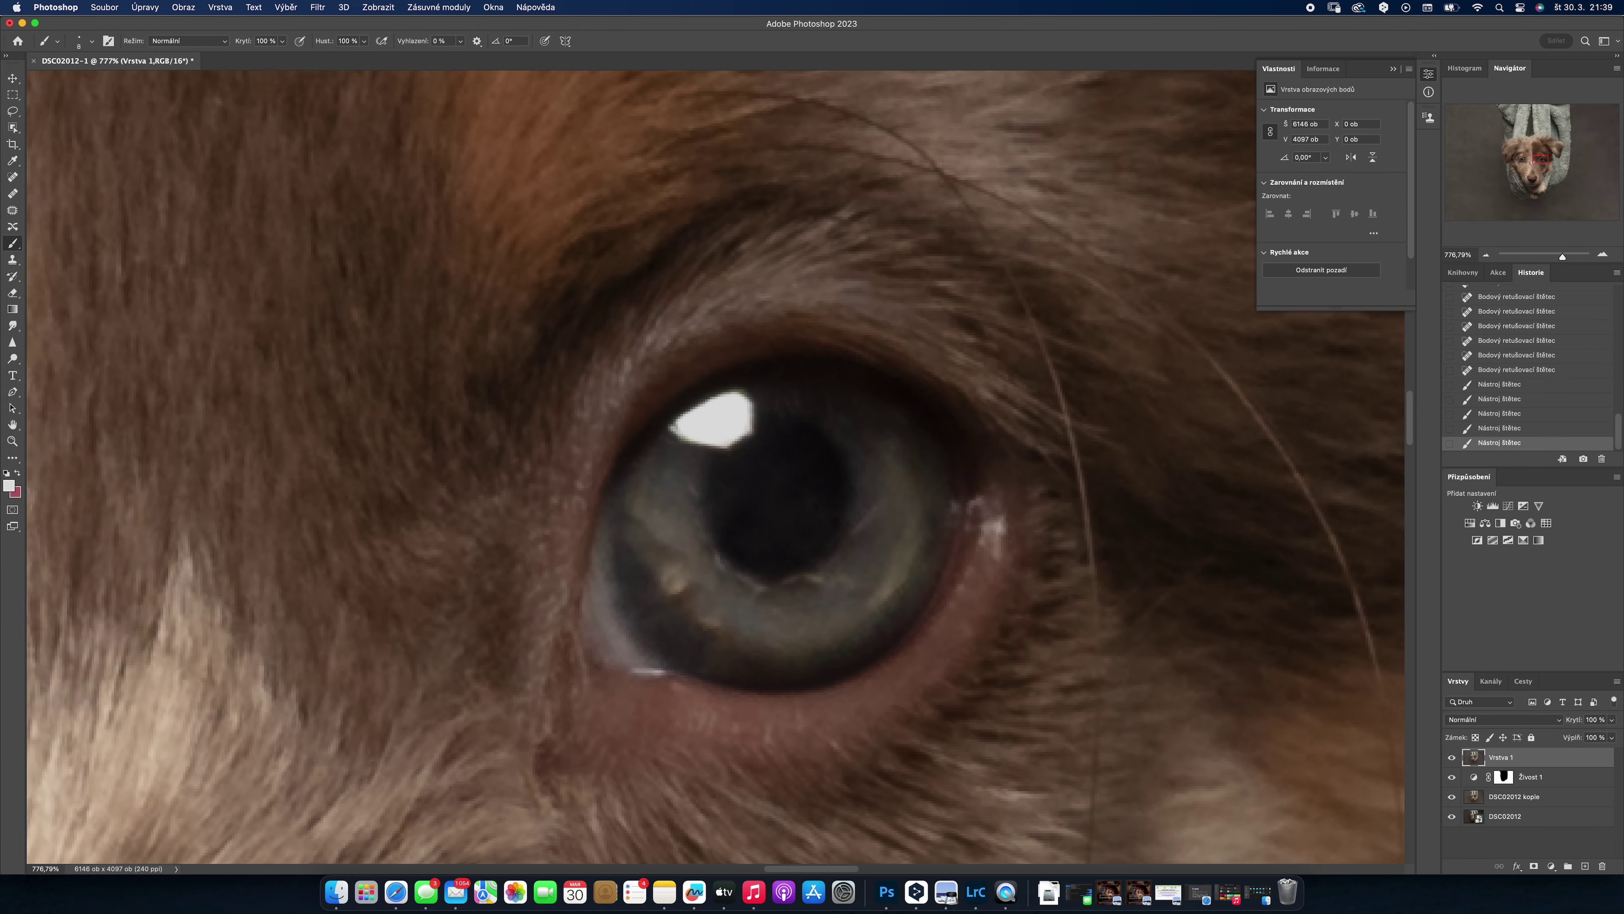
{"action": "scroll", "coordinate": [716, 467], "scroll_direction": "down", "scroll_amount": 10}
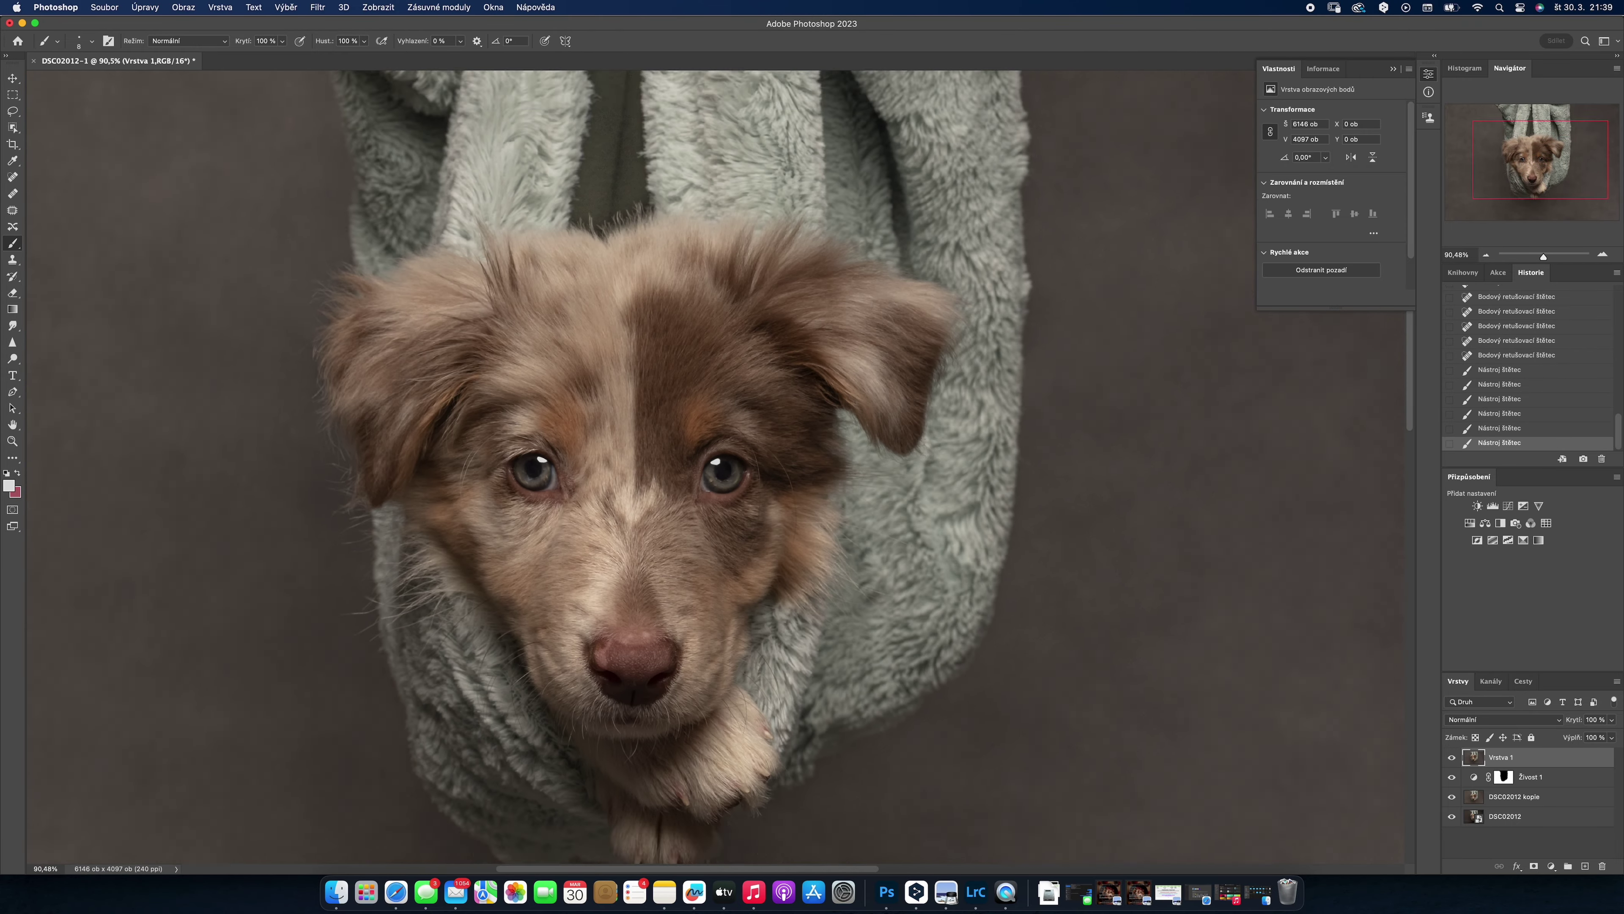
- Compare the retouch, then stamp all visible layers into a new merged layer
{"action": "scroll", "coordinate": [716, 467], "scroll_direction": "up", "scroll_amount": 10}
{"action": "left_click", "coordinate": [1452, 757]}
{"action": "key", "text": "super+alt+shift+e"}
- Add a brightening Curves layer, invert its mask, and paint it onto the iris with a soft round brush
{"action": "left_click", "coordinate": [1552, 866]}
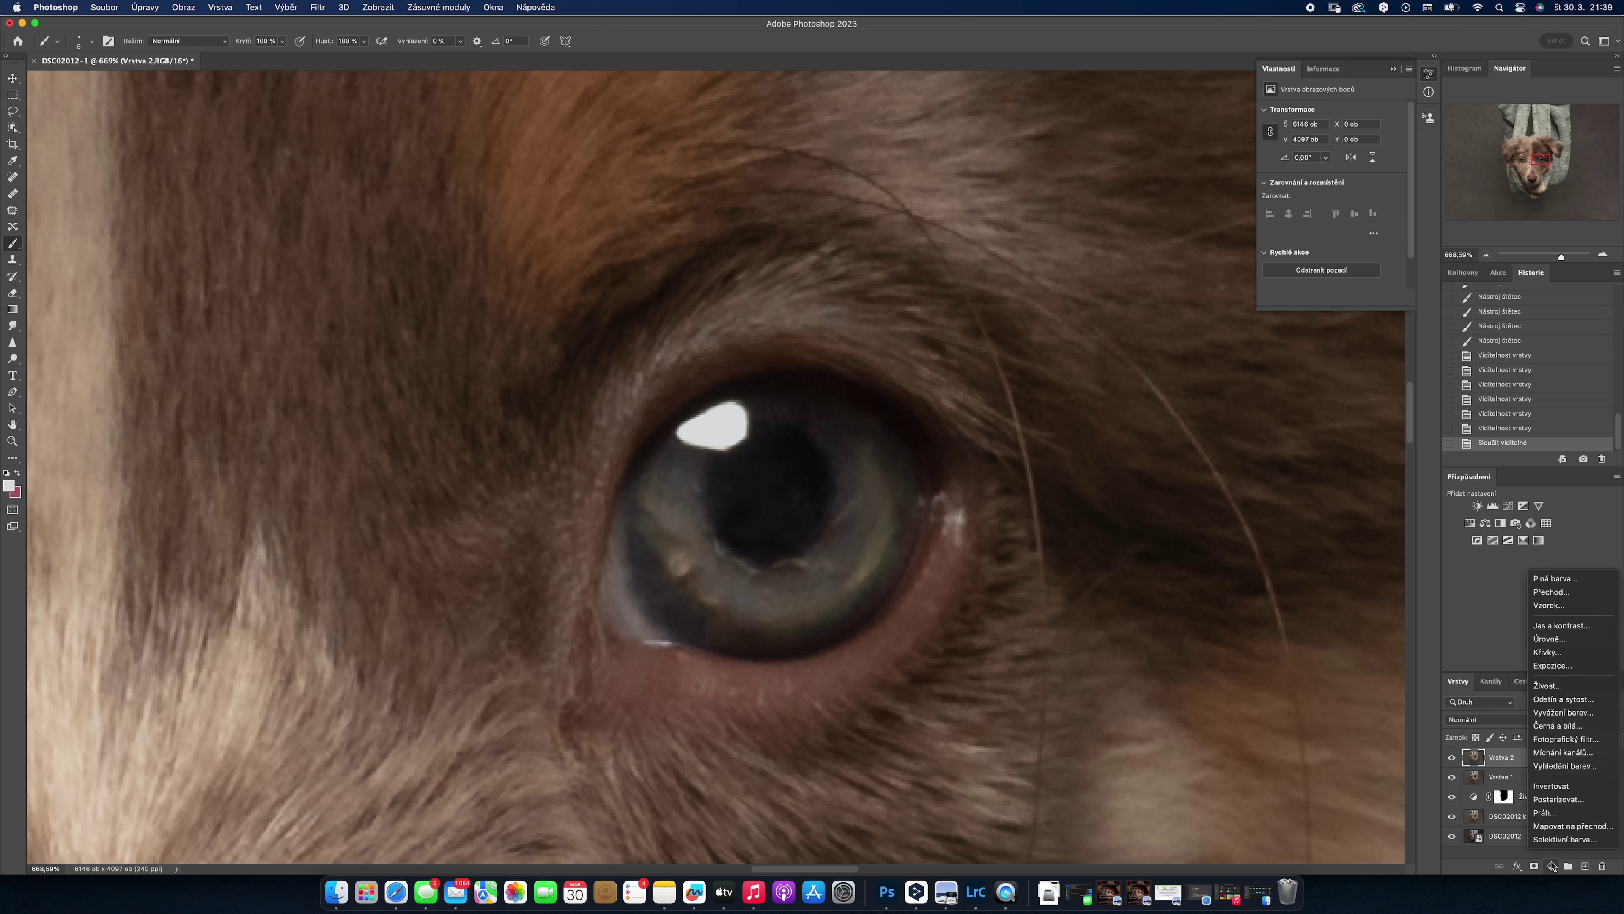
{"action": "left_click", "coordinate": [1560, 645]}
{"action": "left_click_drag", "start_coordinate": [1340, 193], "coordinate": [1328, 185]}
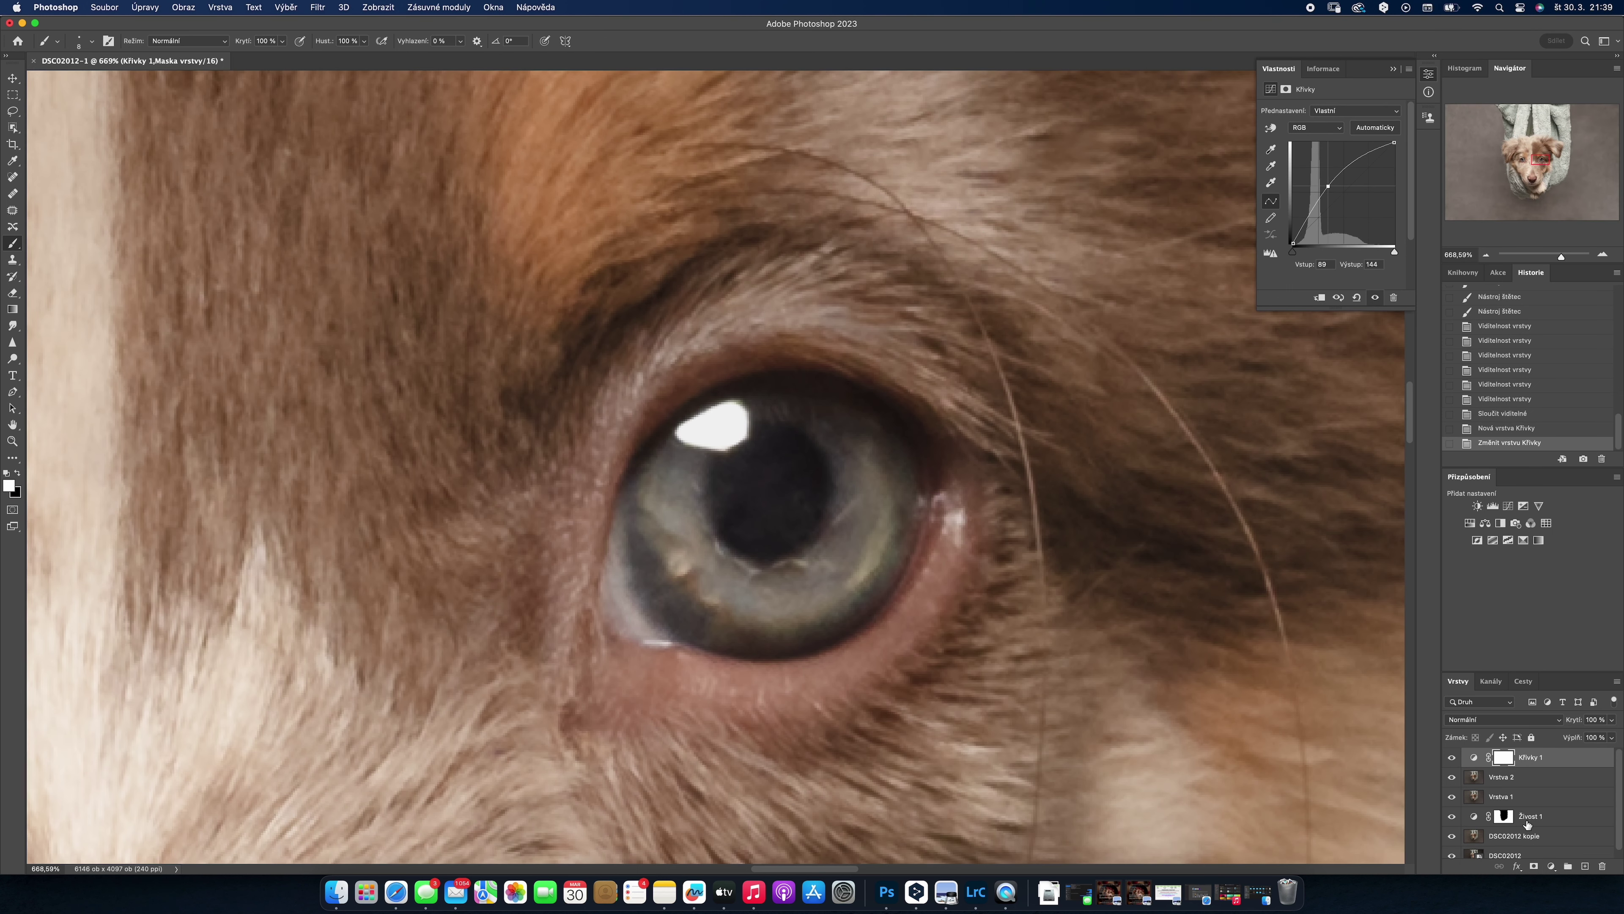
{"action": "key", "text": "super+i"}
{"action": "right_click", "coordinate": [915, 401]}
{"action": "left_click", "coordinate": [91, 45]}
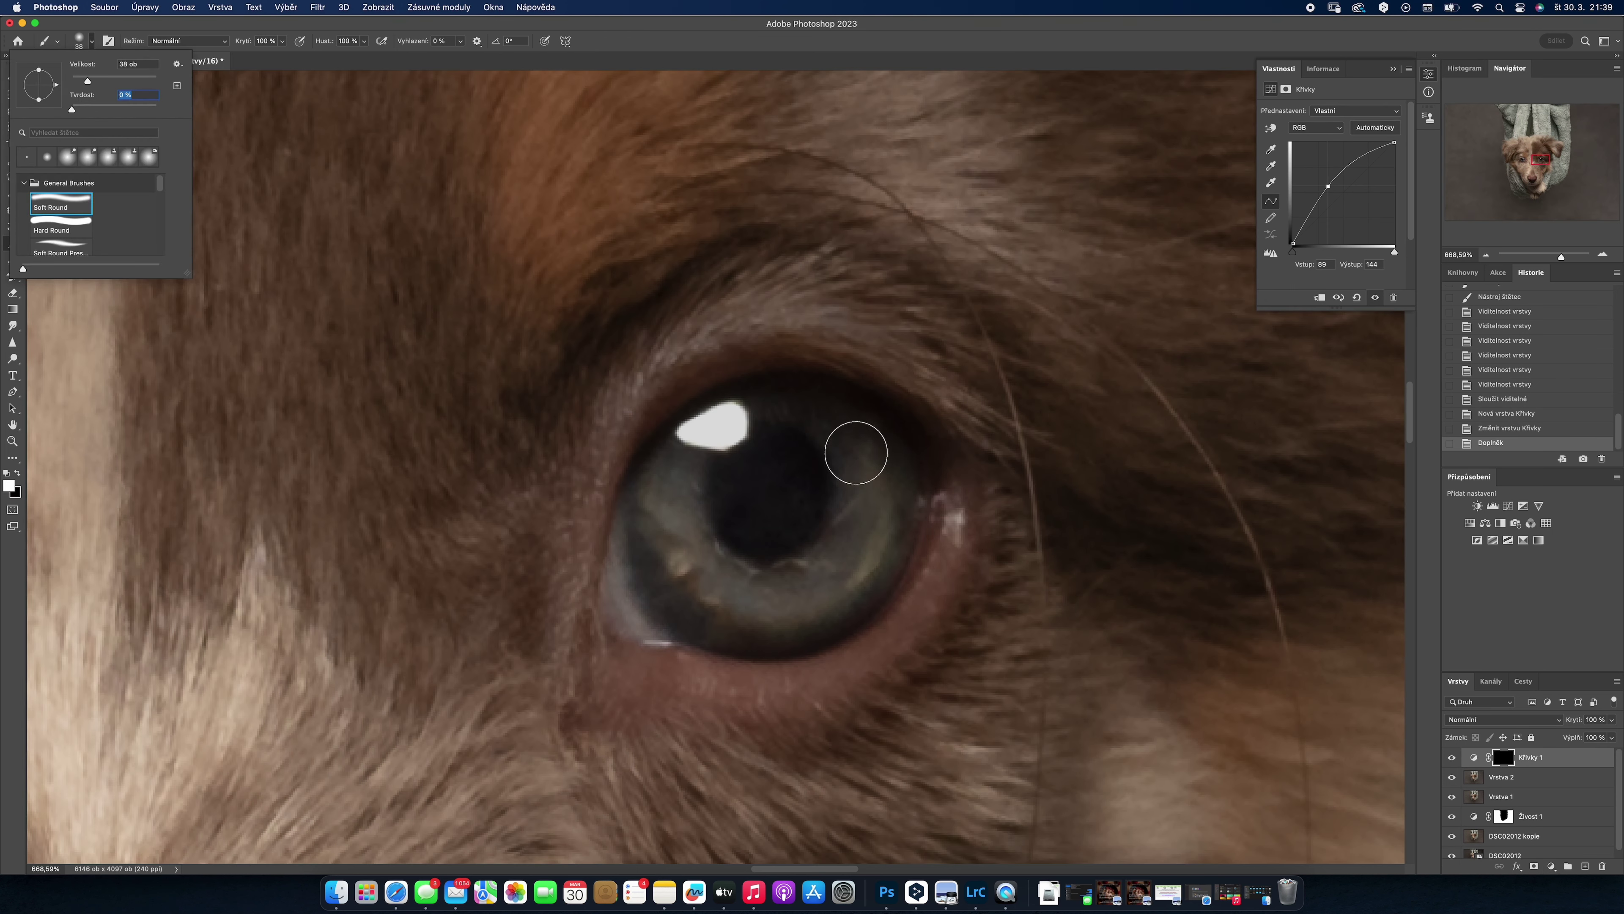
{"action": "left_click_drag", "start_coordinate": [856, 446], "coordinate": [682, 569]}
- Paint more brightening into the irises and lower that Curves layer's opacity
{"action": "right_click", "coordinate": [933, 464]}
{"action": "key", "text": "Escape"}
{"action": "scroll", "coordinate": [703, 505], "scroll_direction": "down", "scroll_amount": 5, "text": "alt"}
{"action": "left_click_drag", "start_coordinate": [921, 499], "coordinate": [1023, 525]}
{"action": "left_click", "coordinate": [1612, 720]}
{"action": "left_click_drag", "start_coordinate": [1611, 736], "coordinate": [1558, 736]}
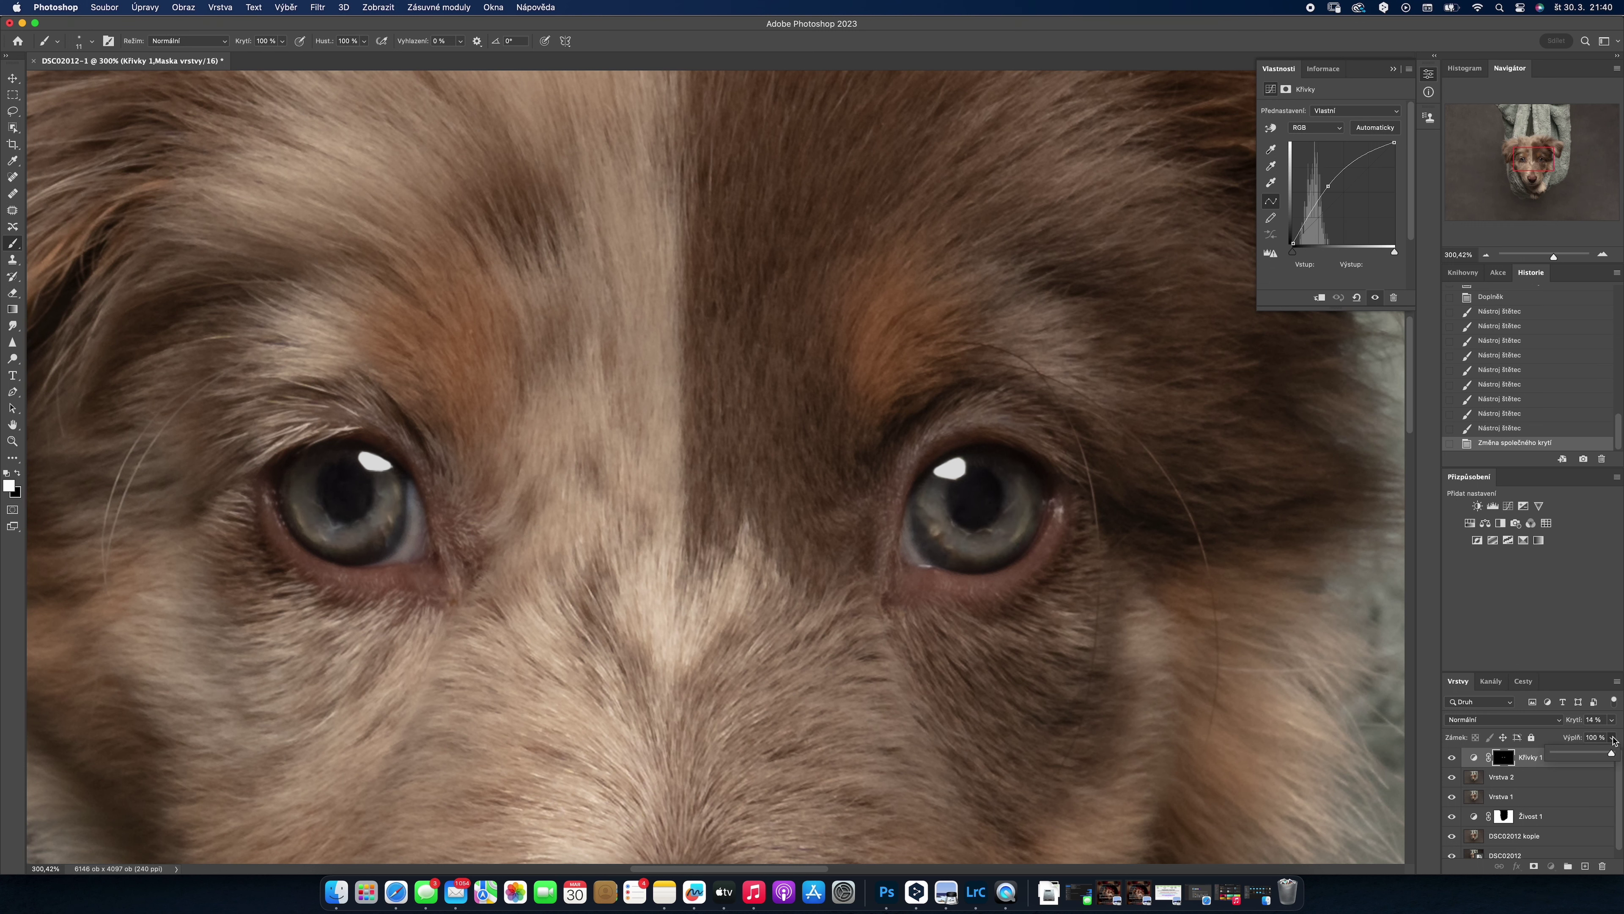
- Stamp the visible layers into another merged layer, viewing the right eye close up
{"action": "key", "text": "super+alt+shift+e"}
{"action": "left_click_drag", "start_coordinate": [1554, 256], "coordinate": [1558, 256]}
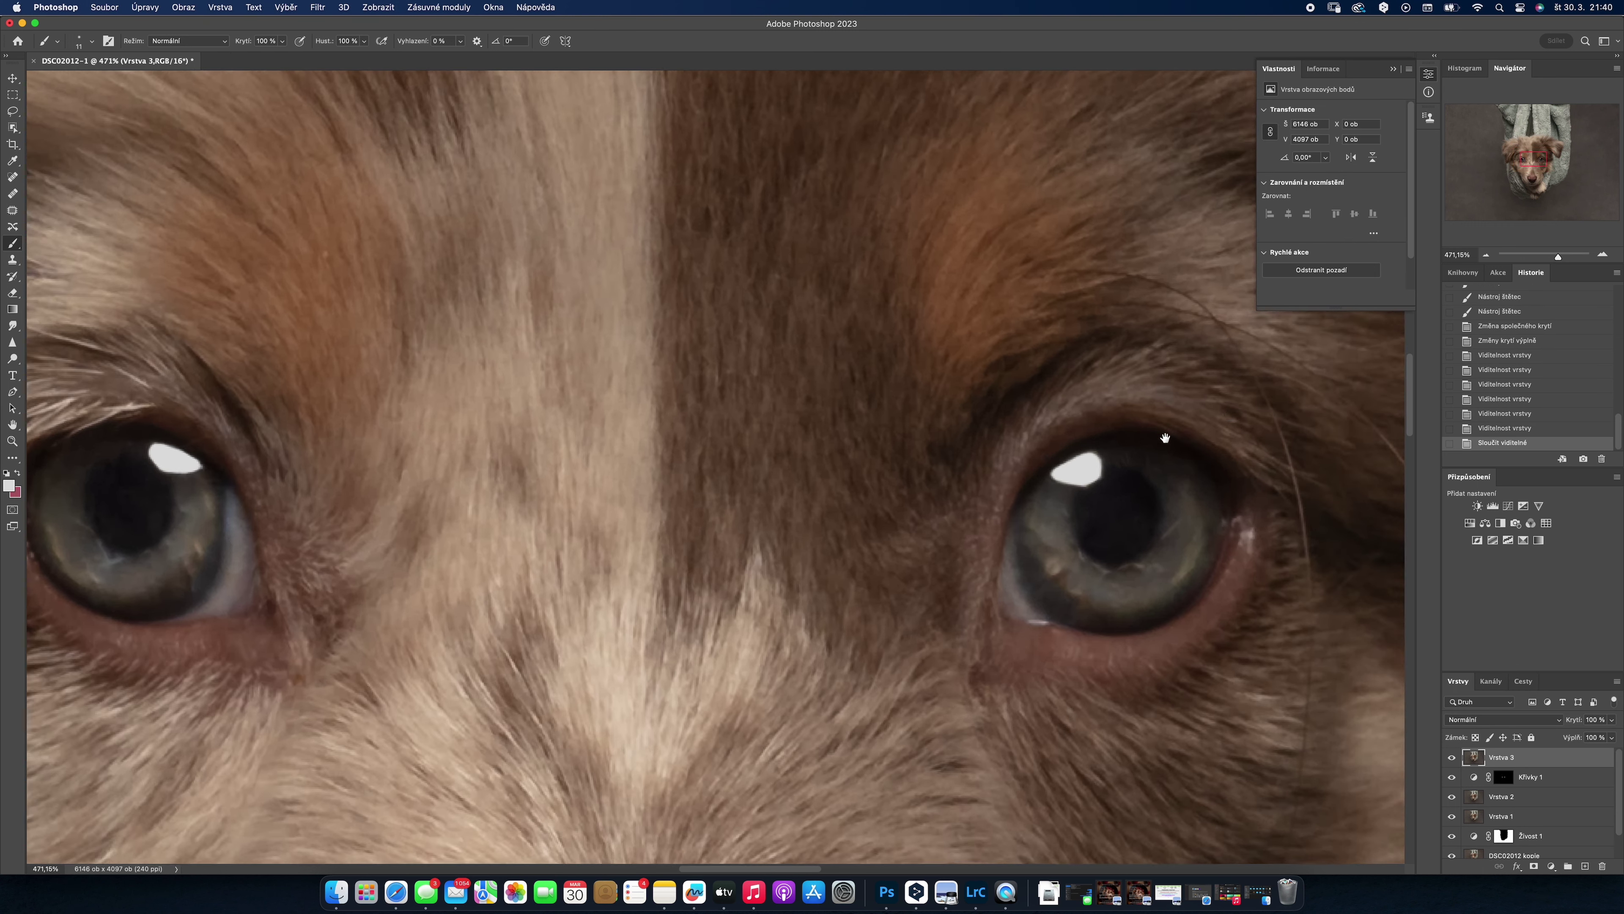
{"action": "left_click_drag", "start_coordinate": [1534, 160], "coordinate": [1543, 157]}
- Add a darkening Curves 2 layer, invert its mask, and paint around the eye, ending at 13 px
{"action": "left_click", "coordinate": [1552, 866]}
{"action": "left_click", "coordinate": [1561, 626]}
{"action": "left_click_drag", "start_coordinate": [1348, 189], "coordinate": [1349, 197]}
{"action": "key", "text": "super+i"}
{"action": "right_click", "coordinate": [787, 374]}
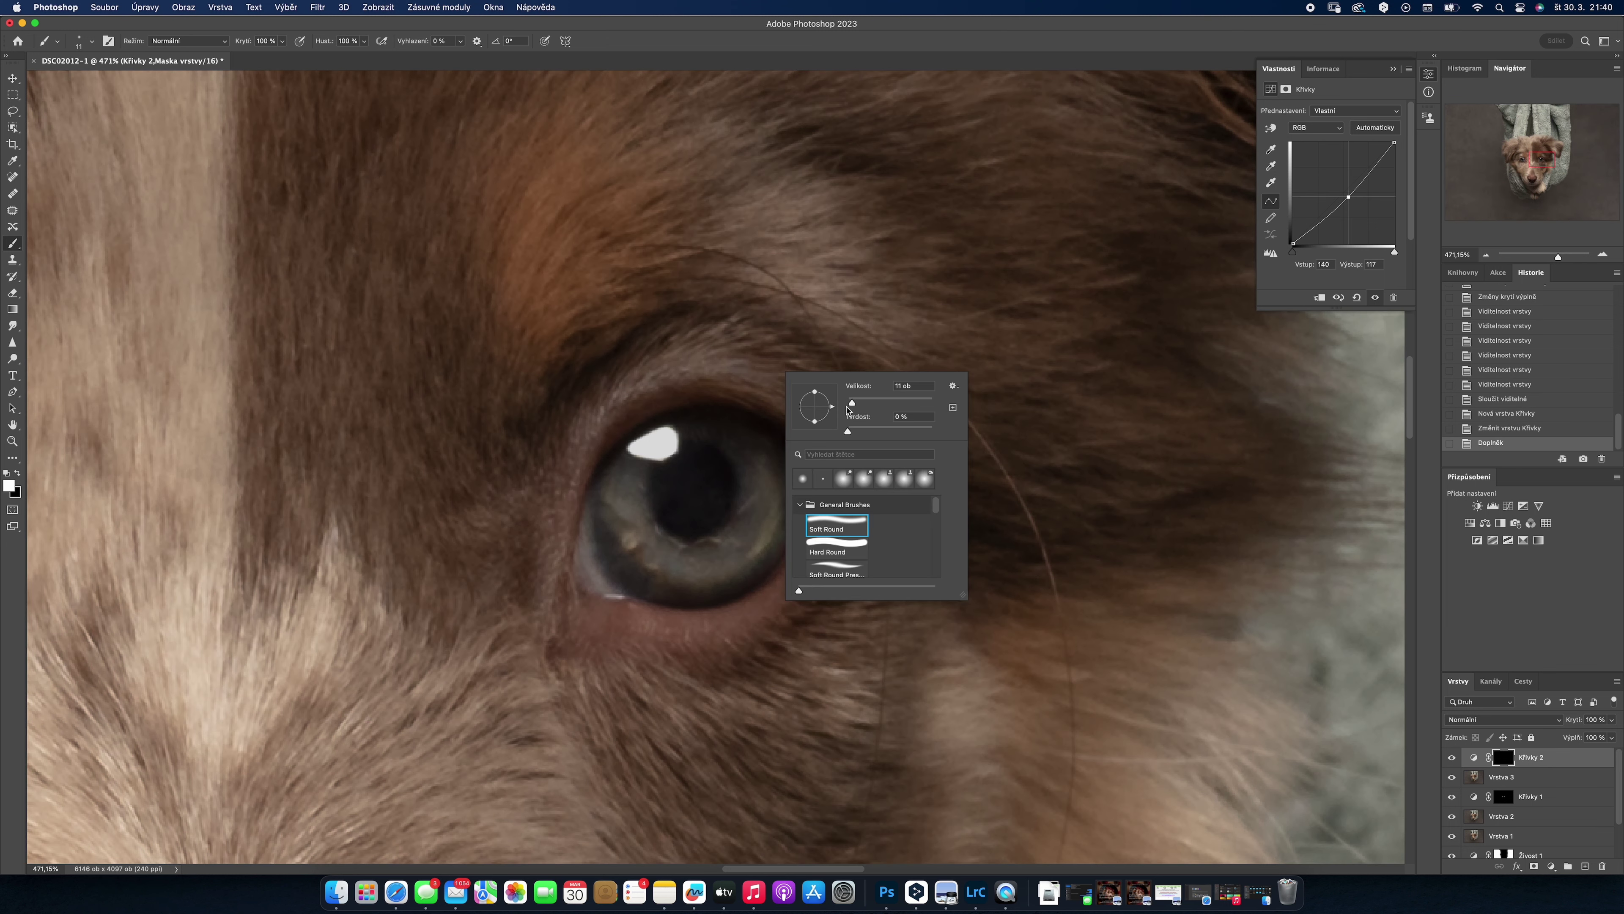
{"action": "mouse_move", "coordinate": [601, 410]}
{"action": "left_mouse_down"}
{"action": "mouse_move", "coordinate": [704, 397]}
{"action": "mouse_move", "coordinate": [818, 505]}
{"action": "left_mouse_up"}
{"action": "left_click_drag", "start_coordinate": [601, 563], "coordinate": [767, 589]}
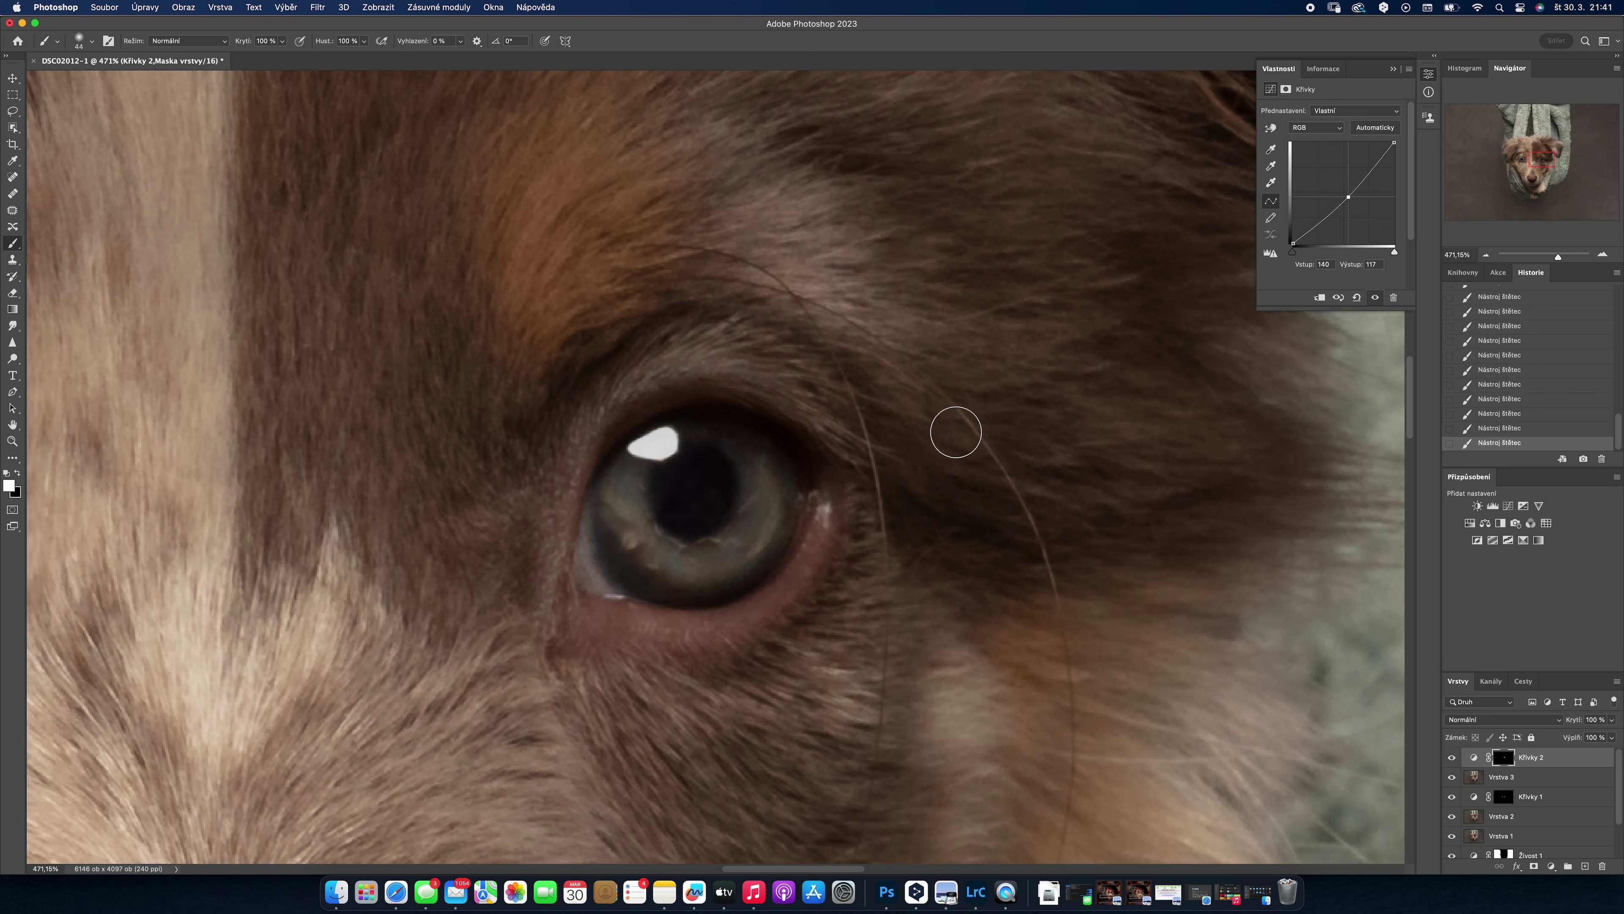
{"action": "right_click", "coordinate": [805, 533]}
{"action": "left_click_drag", "start_coordinate": [806, 506], "coordinate": [786, 505]}
{"action": "key", "text": "Return"}
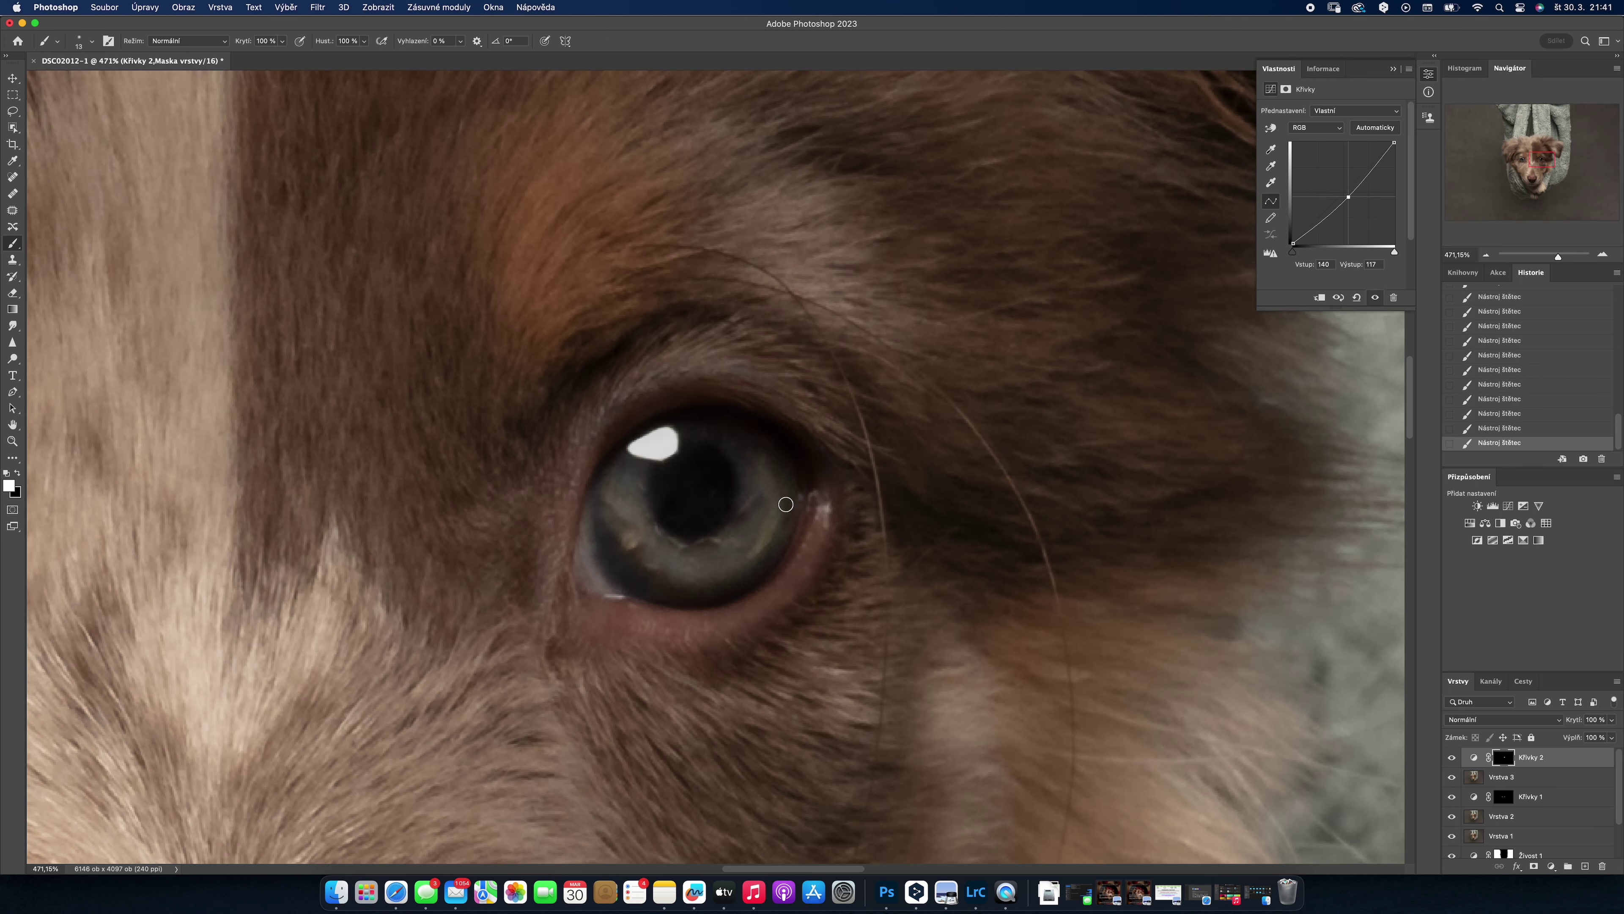
- Set the brush to 40, undo and redo strokes, and set Curves 2 opacity to 59%
{"action": "scroll", "coordinate": [627, 532], "scroll_direction": "left", "scroll_amount": 10}
{"action": "right_click", "coordinate": [633, 487]}
{"action": "left_click_drag", "start_coordinate": [697, 403], "coordinate": [722, 403]}
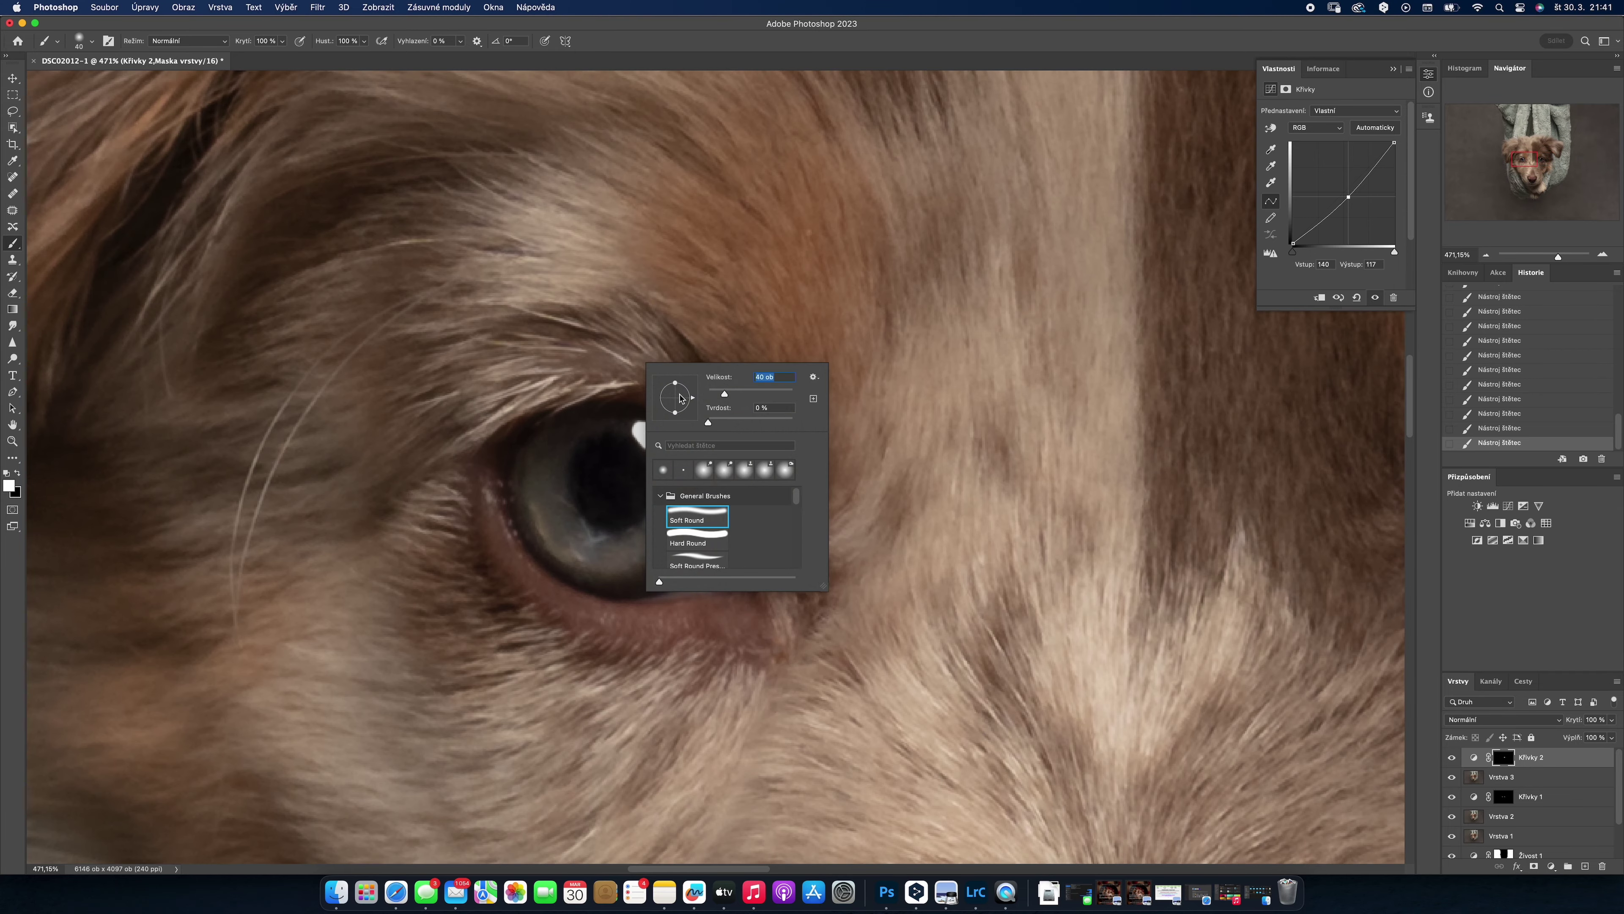
{"action": "key", "text": "Return"}
{"action": "key", "text": "super+z"}
{"action": "key", "text": "super+z"}
{"action": "key", "text": "super+shift+z"}
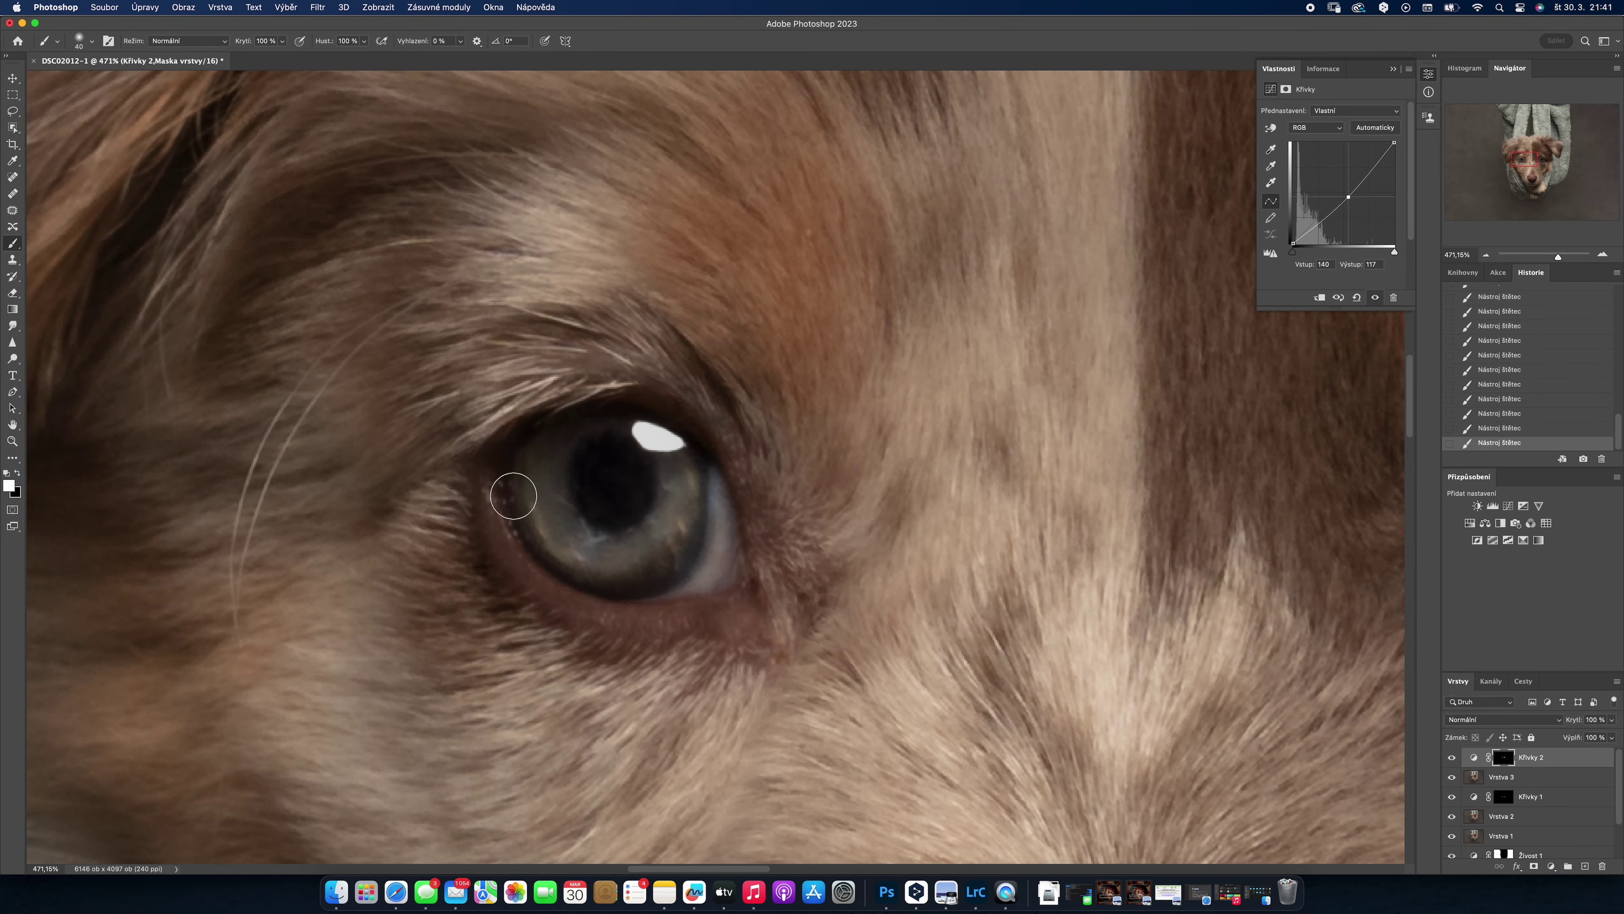
{"action": "scroll", "coordinate": [346, 352], "scroll_direction": "down", "scroll_amount": 5}
{"action": "left_click", "coordinate": [1452, 757]}
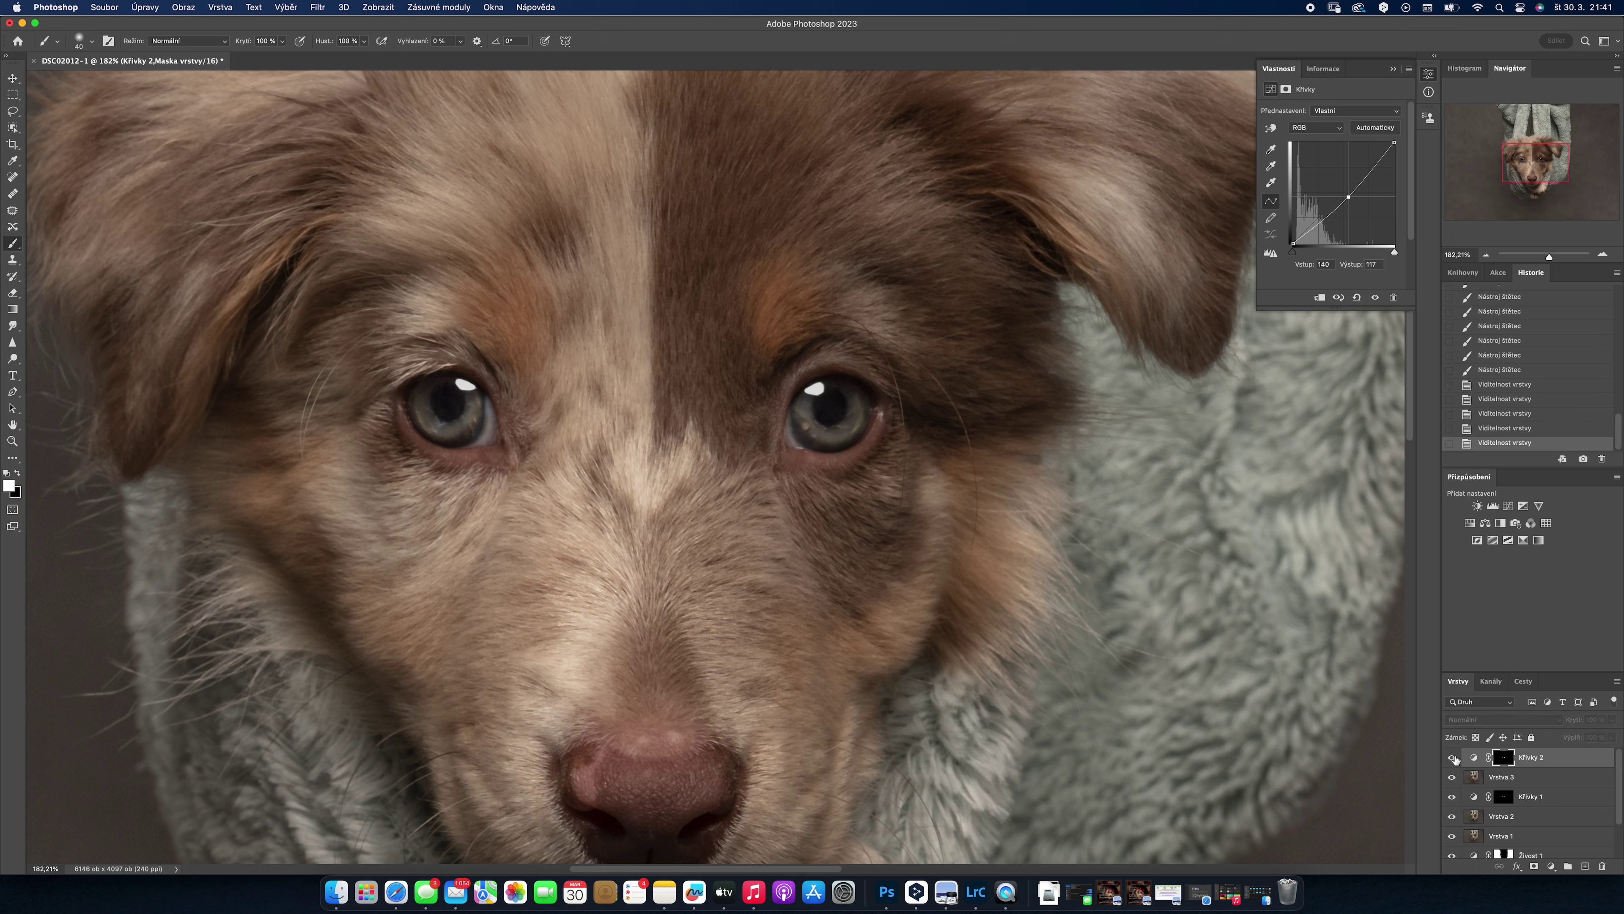
{"action": "left_click_drag", "start_coordinate": [1612, 719], "coordinate": [1580, 741]}
- Paint darkening around both eyes on the Curves 2 mask, then stamp a merged layer
{"action": "key", "text": "x"}
{"action": "left_click_drag", "start_coordinate": [489, 364], "coordinate": [435, 362]}
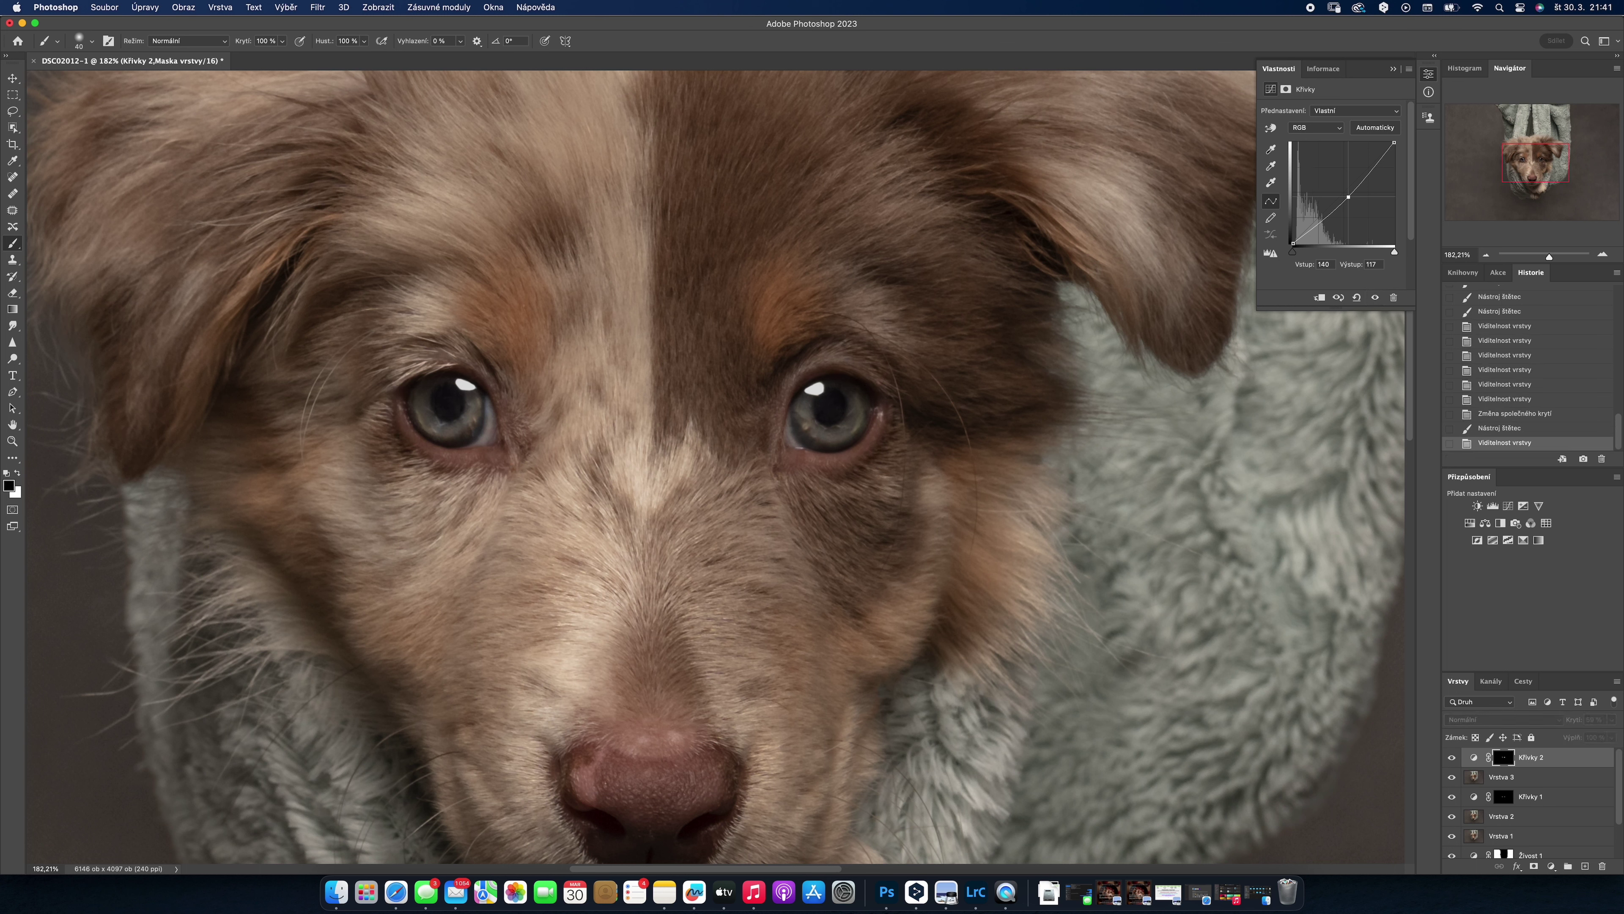
{"action": "left_click_drag", "start_coordinate": [429, 456], "coordinate": [486, 458]}
{"action": "key", "text": "x"}
{"action": "left_click_drag", "start_coordinate": [793, 455], "coordinate": [831, 456]}
{"action": "left_click_drag", "start_coordinate": [783, 401], "coordinate": [782, 438]}
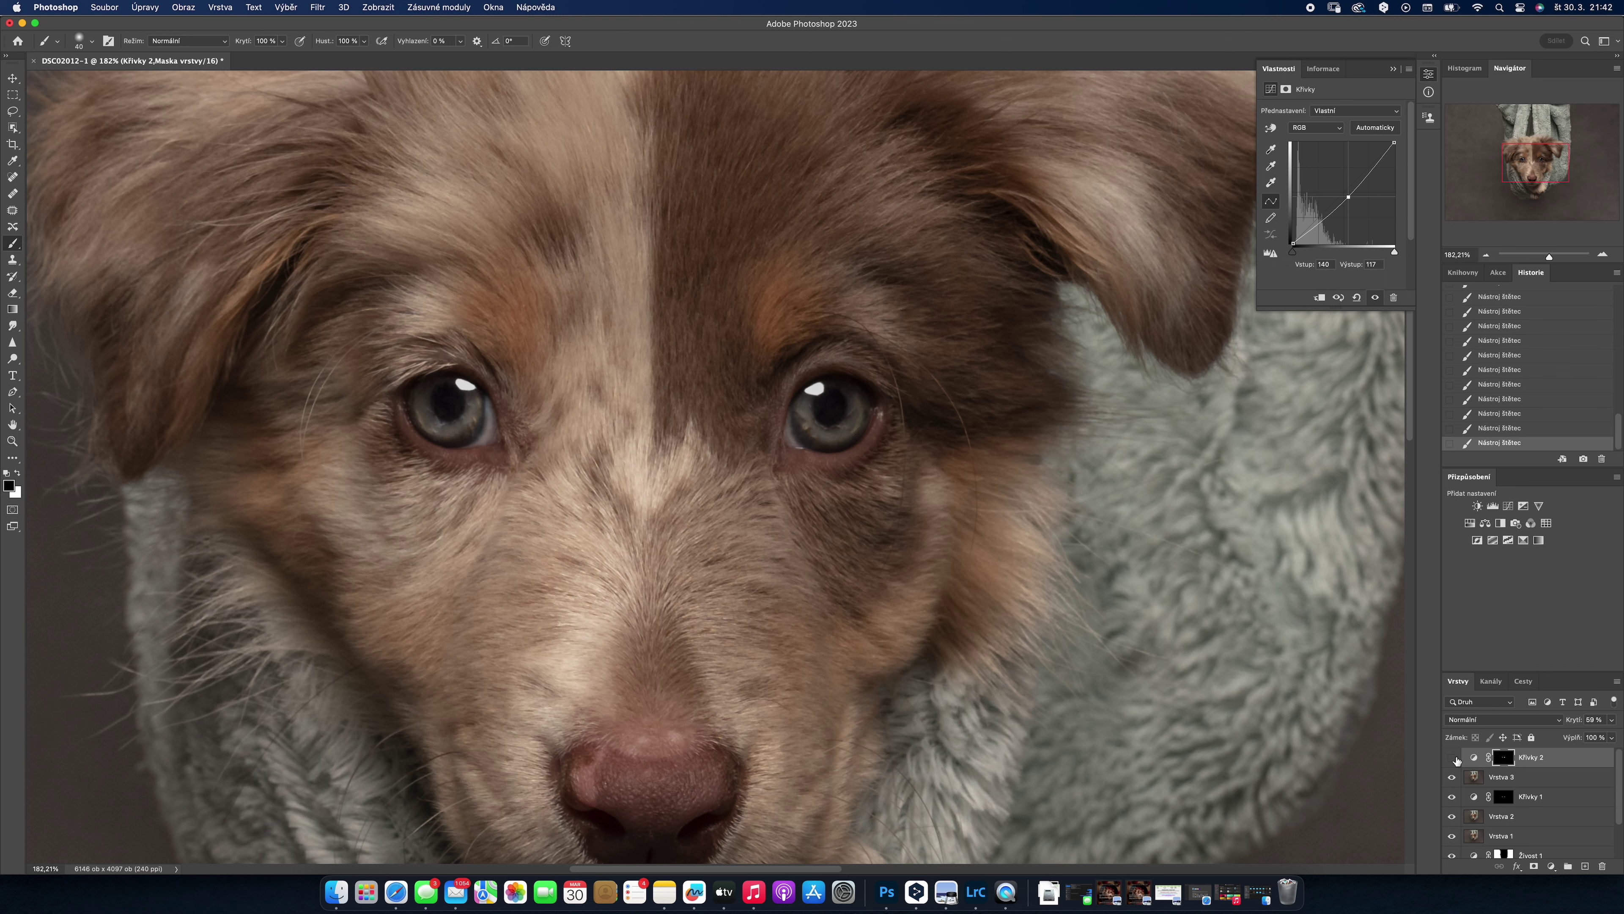
{"action": "left_click", "coordinate": [1452, 757]}
{"action": "key", "text": "ctrl+shift+alt+e"}
- Add a brightening Curves 3 layer, invert its mask, and paint white into the irises
{"action": "left_click_drag", "start_coordinate": [1549, 256], "coordinate": [1564, 259]}
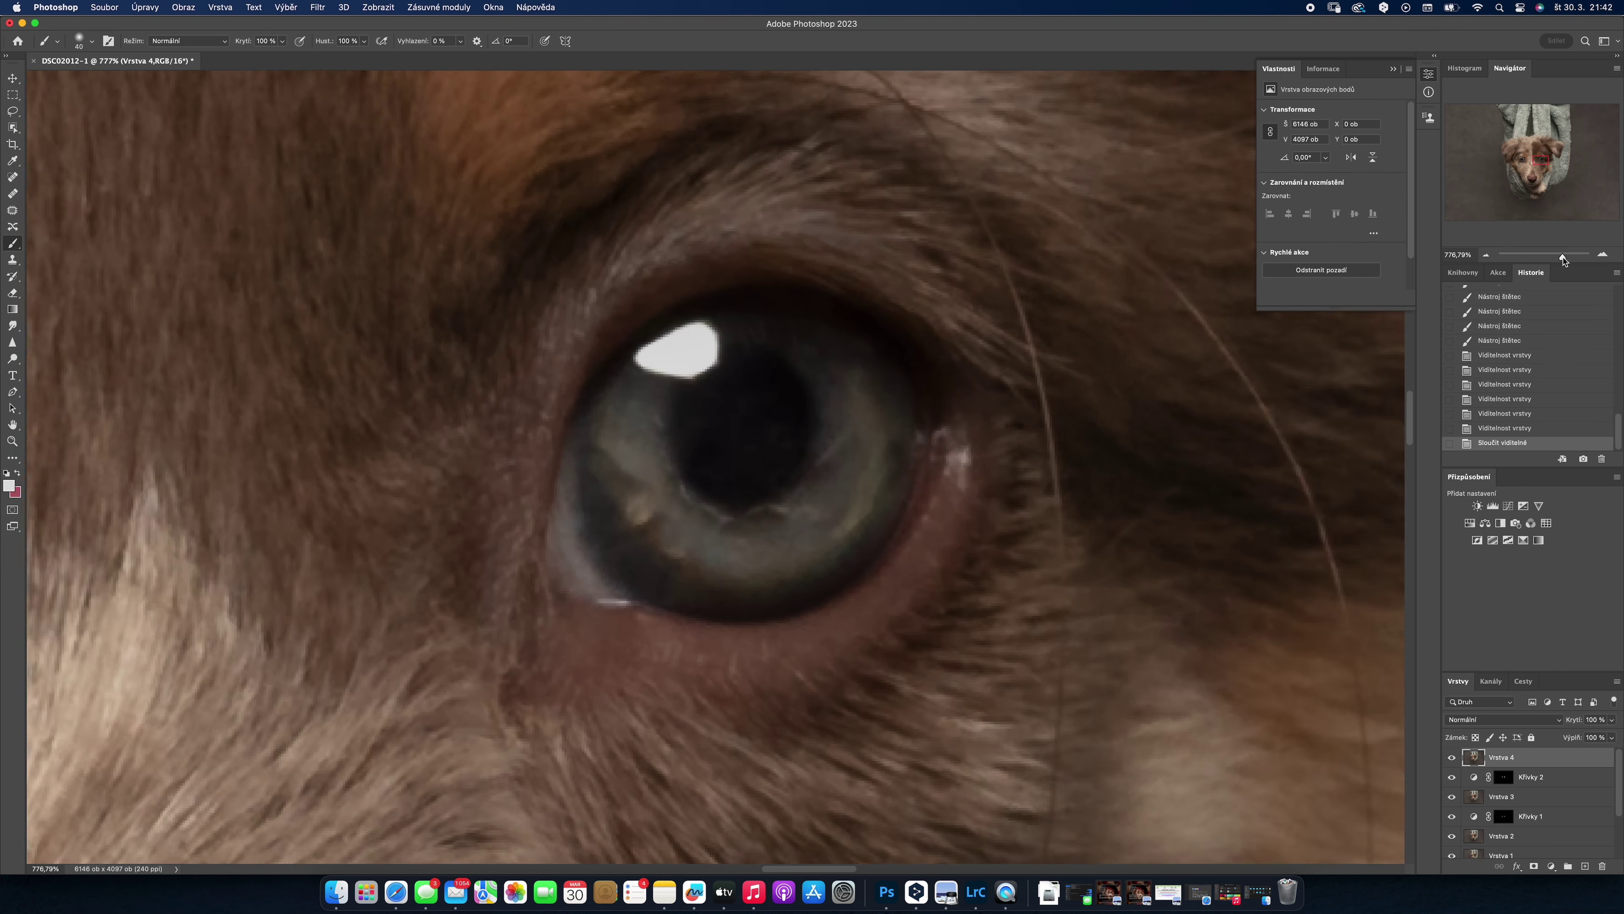
{"action": "left_click", "coordinate": [1508, 505]}
{"action": "left_click_drag", "start_coordinate": [1331, 206], "coordinate": [1331, 183]}
{"action": "key", "text": "ctrl+i"}
{"action": "right_click", "coordinate": [933, 403]}
{"action": "left_click_drag", "start_coordinate": [1007, 427], "coordinate": [999, 426]}
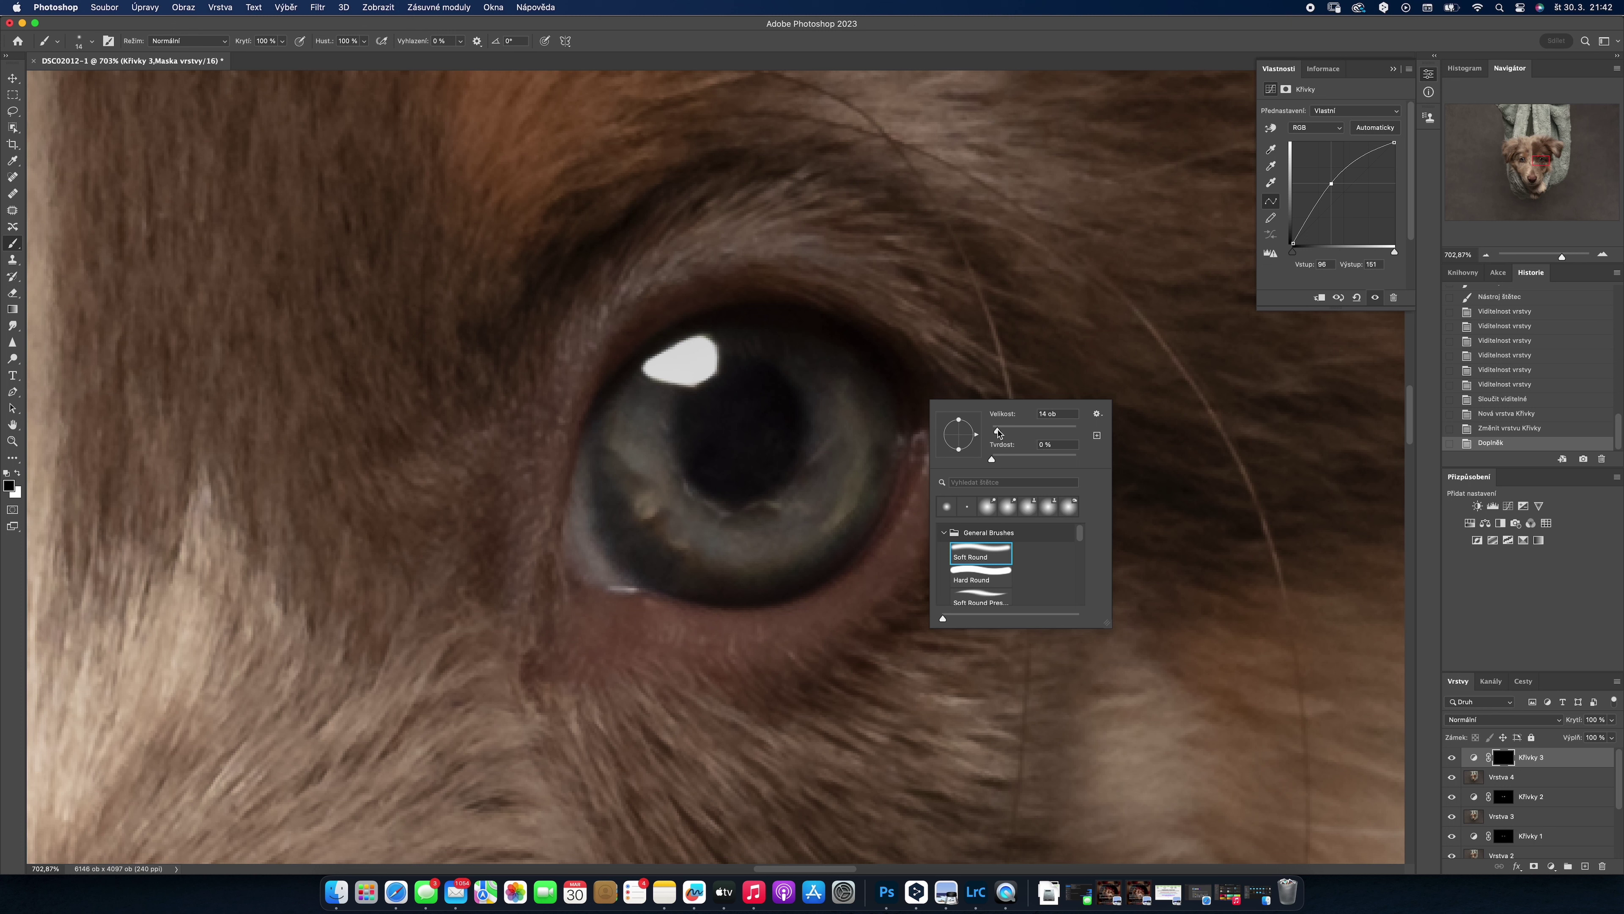
{"action": "key", "text": "Return"}
{"action": "key", "text": "x"}
{"action": "left_click_drag", "start_coordinate": [817, 442], "coordinate": [829, 455]}
{"action": "left_click_drag", "start_coordinate": [748, 512], "coordinate": [809, 505]}
{"action": "left_click_drag", "start_coordinate": [742, 512], "coordinate": [700, 499]}
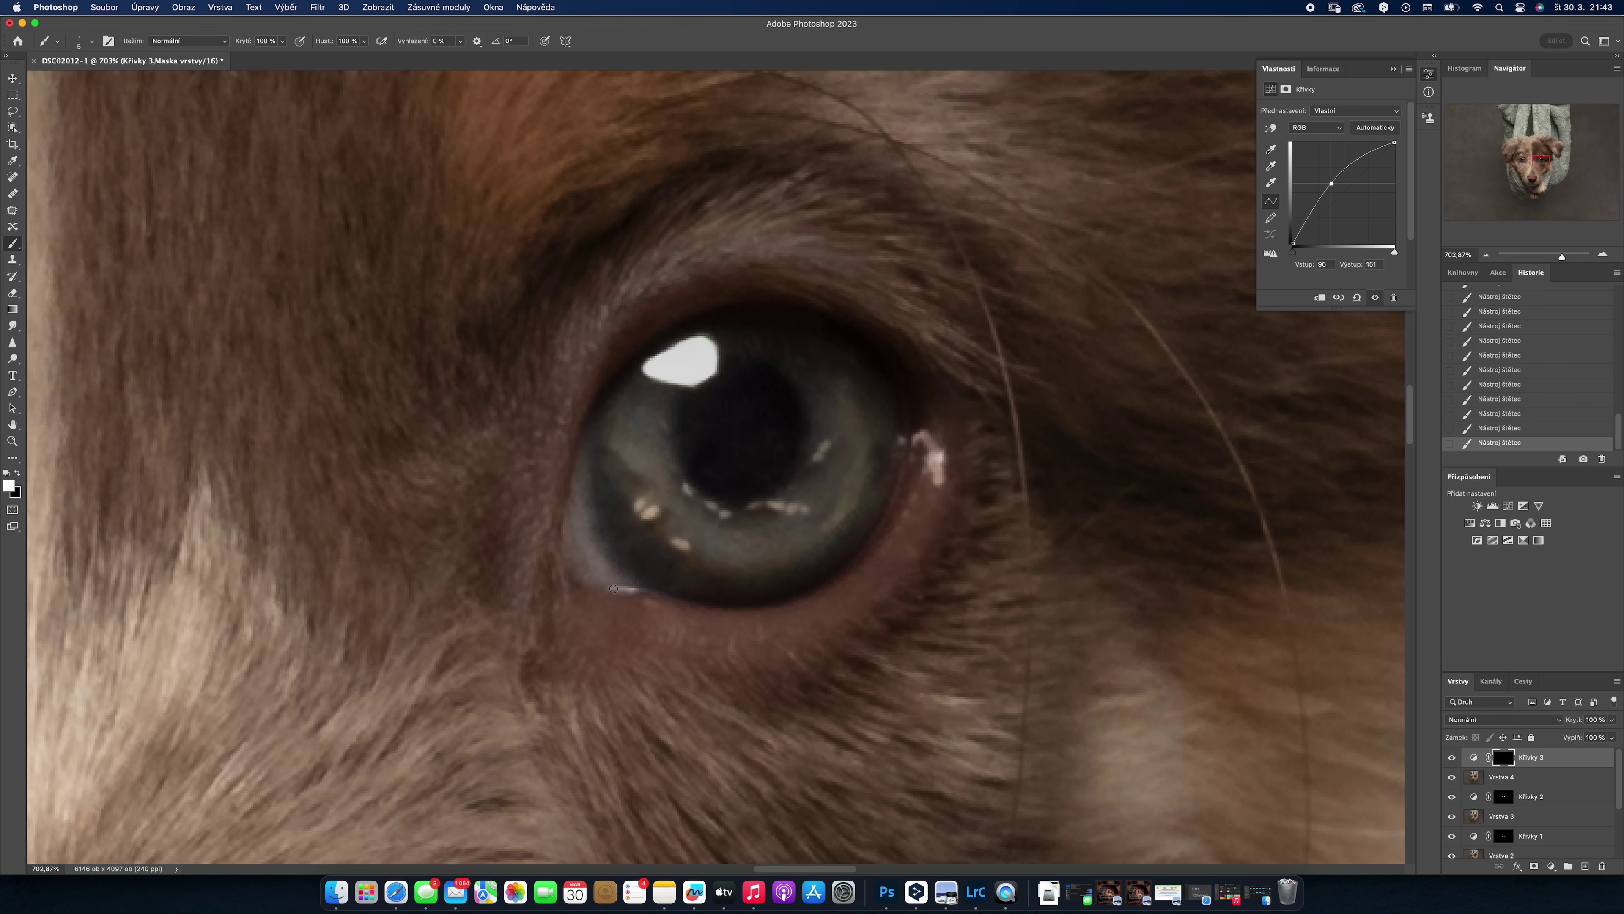
- Lower the Curves 3 iris brightening's opacity and fill, comparing it on and off
{"action": "scroll", "coordinate": [617, 484], "scroll_direction": "left", "scroll_amount": 15}
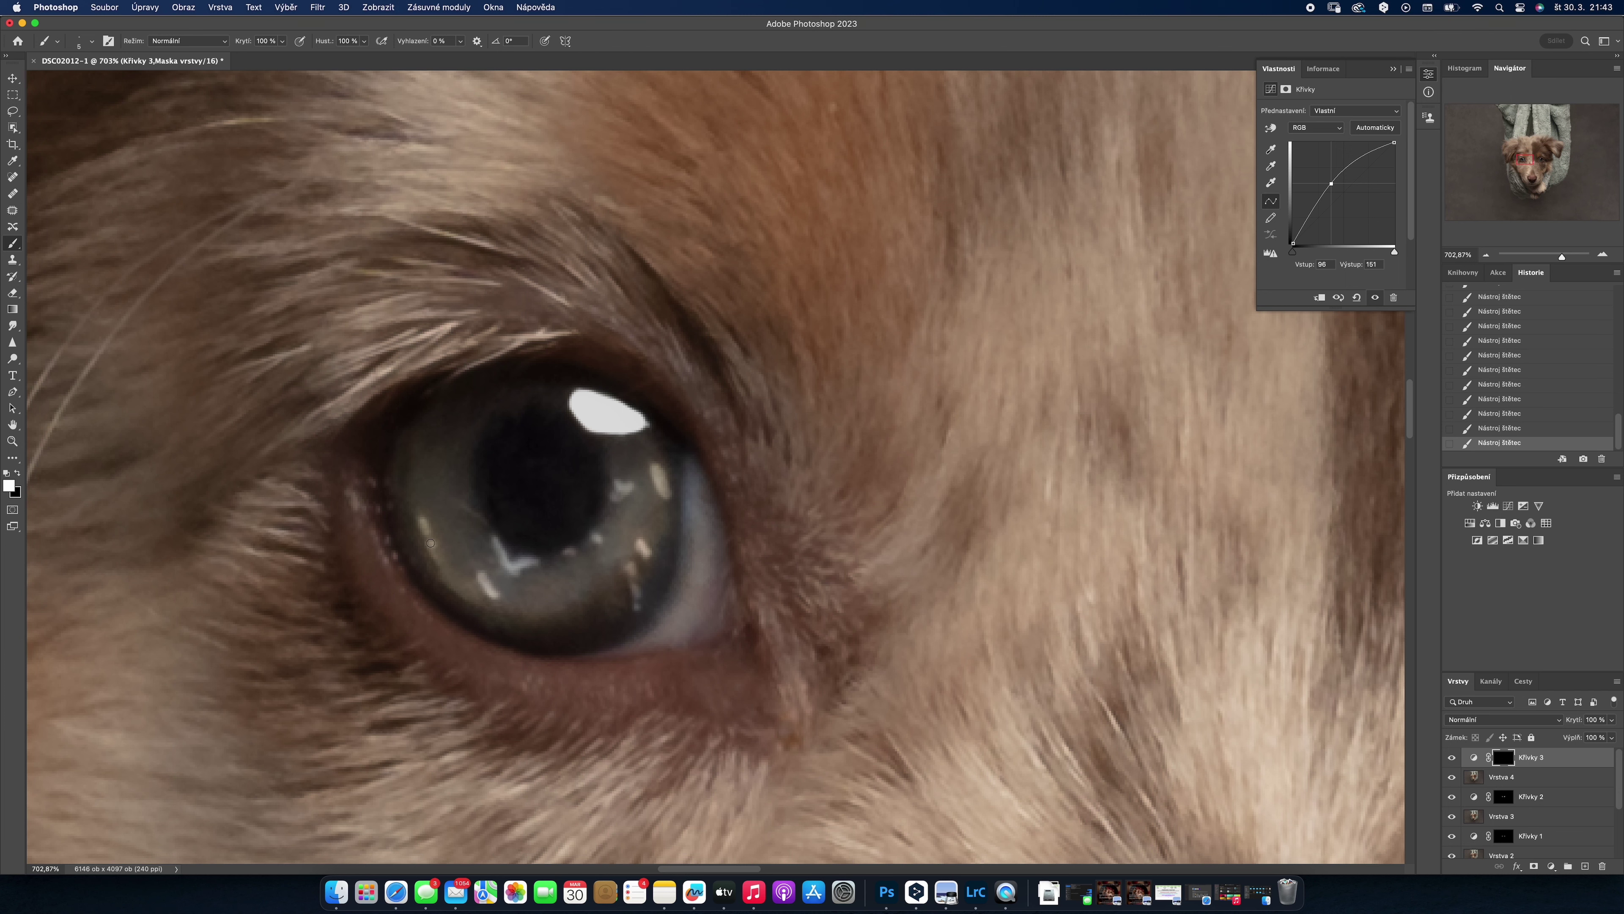
{"action": "left_click_drag", "start_coordinate": [1562, 256], "coordinate": [1547, 256]}
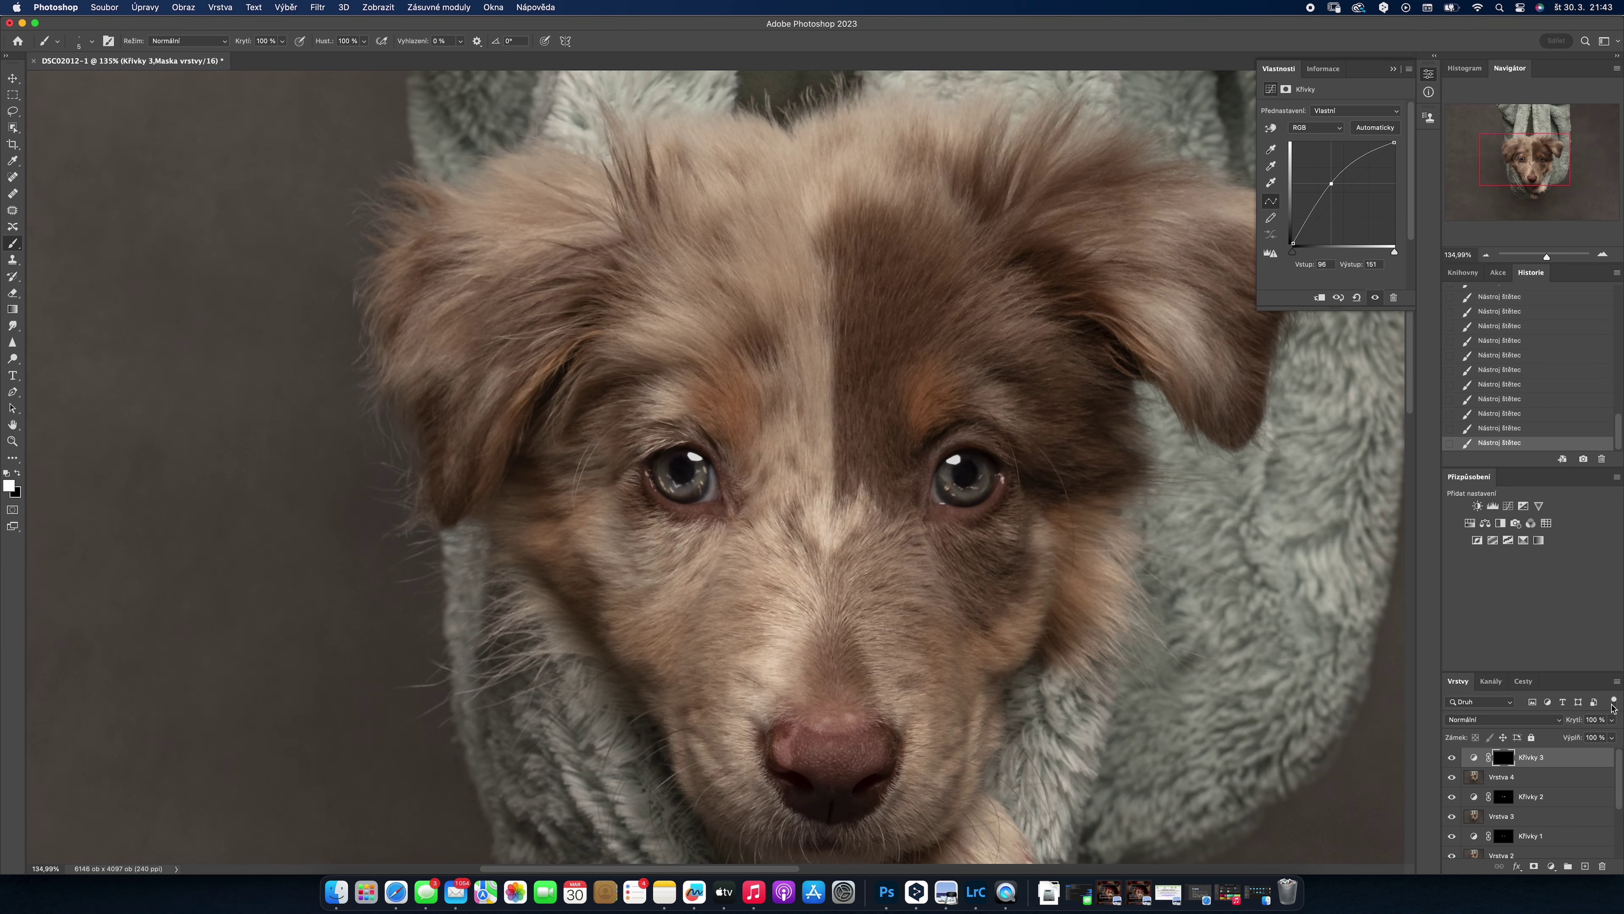
{"action": "left_click_drag", "start_coordinate": [1612, 720], "coordinate": [1558, 738]}
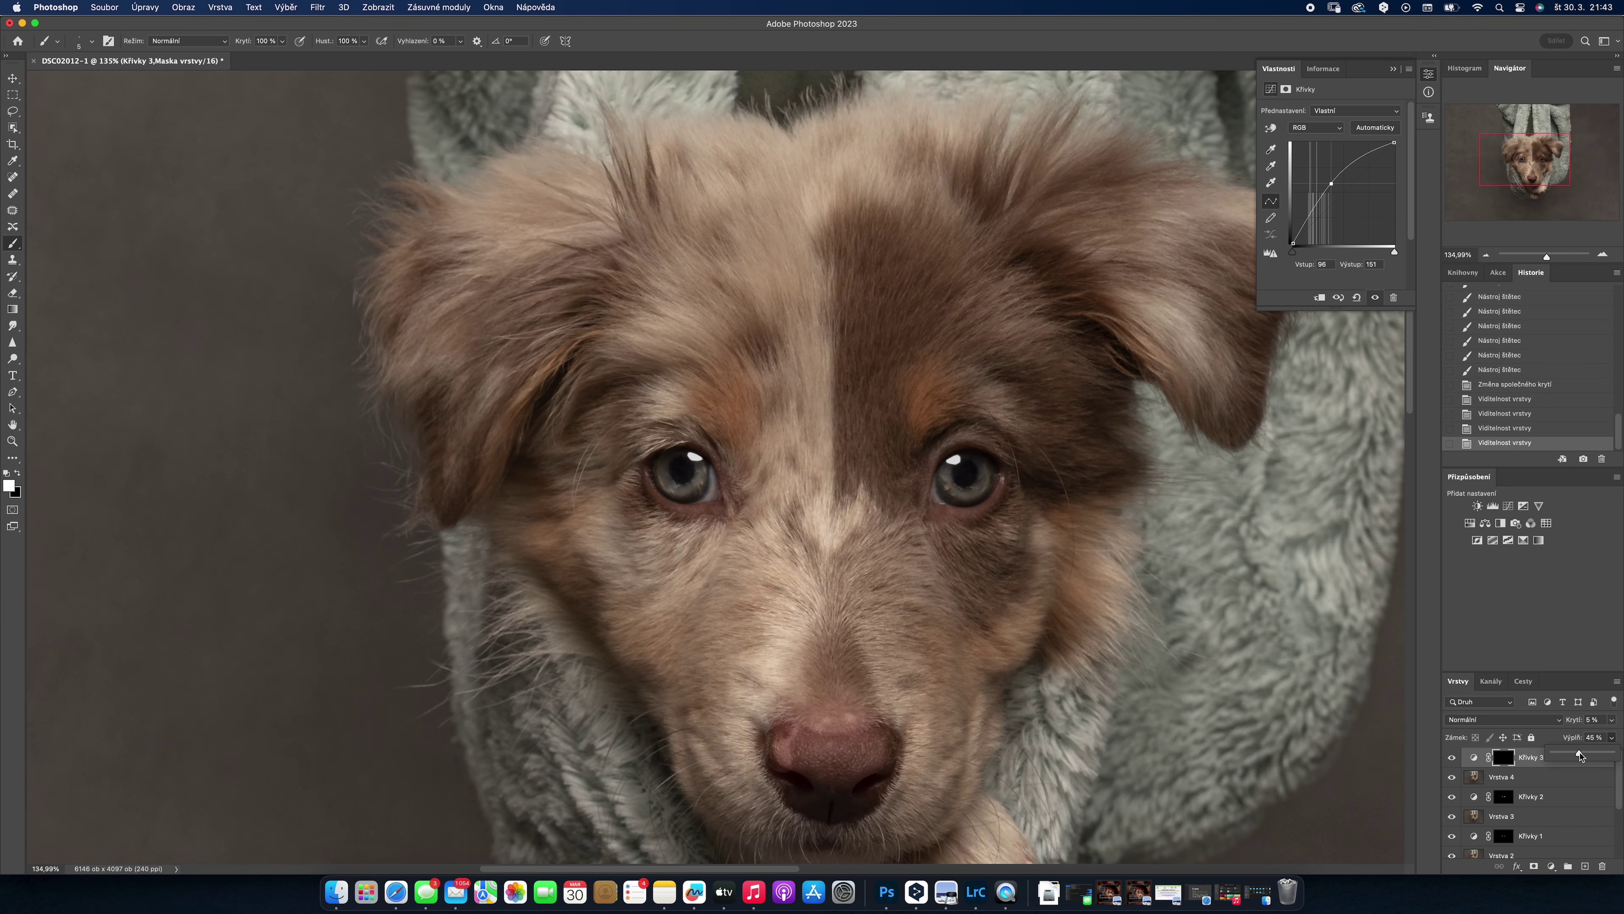
{"action": "left_click", "coordinate": [1452, 758]}
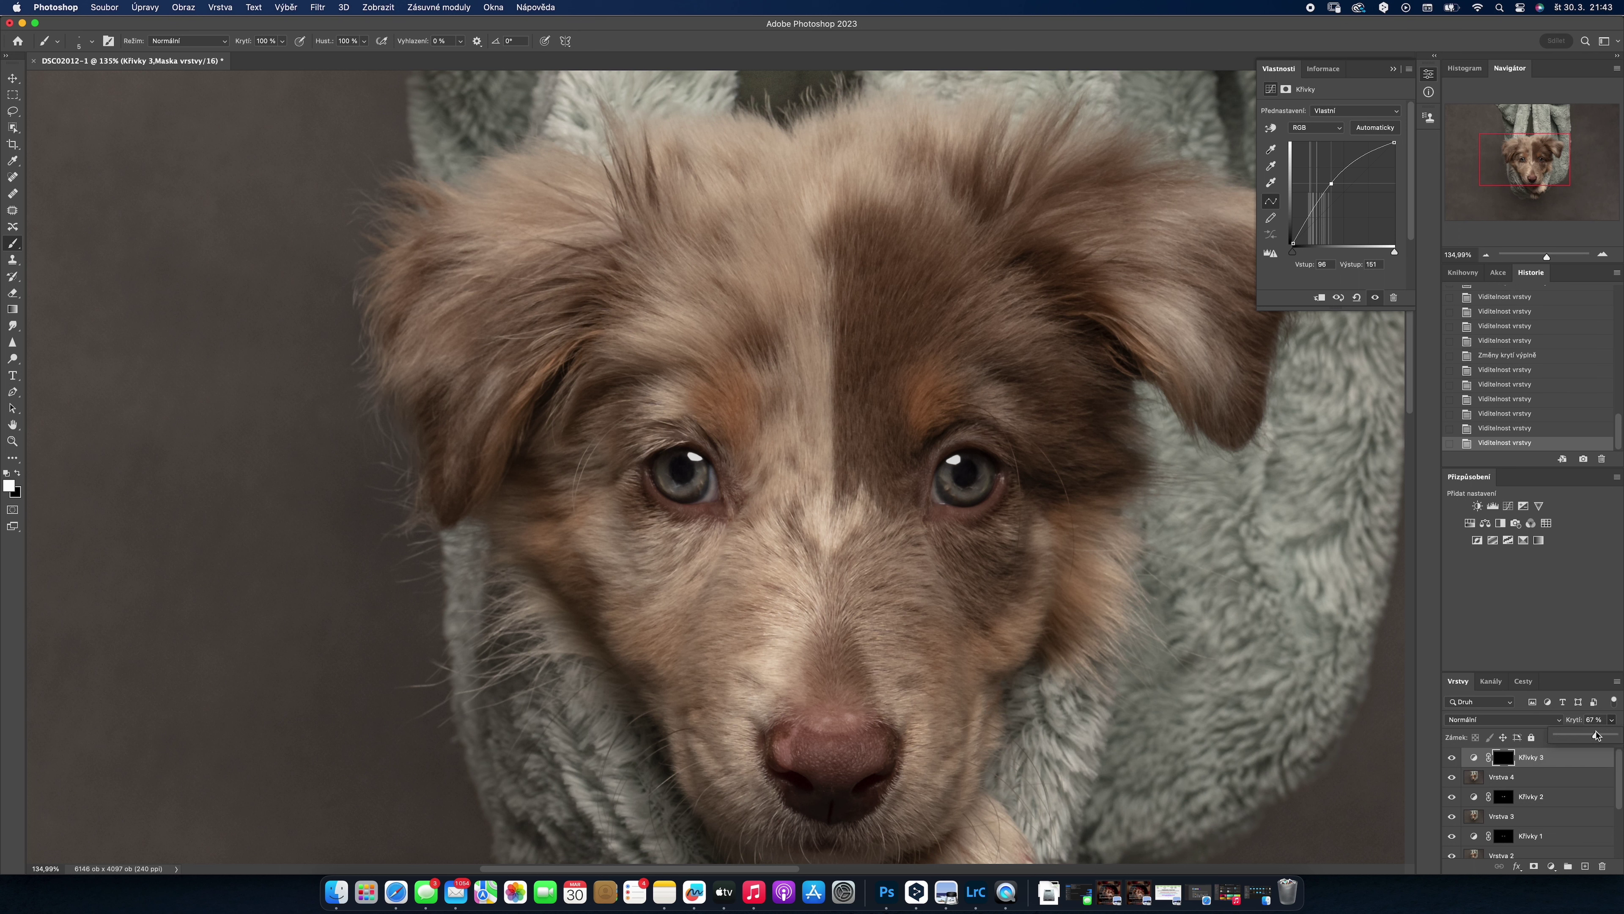
{"action": "left_click", "coordinate": [1457, 759]}
{"action": "left_click_drag", "start_coordinate": [1611, 737], "coordinate": [1555, 750]}
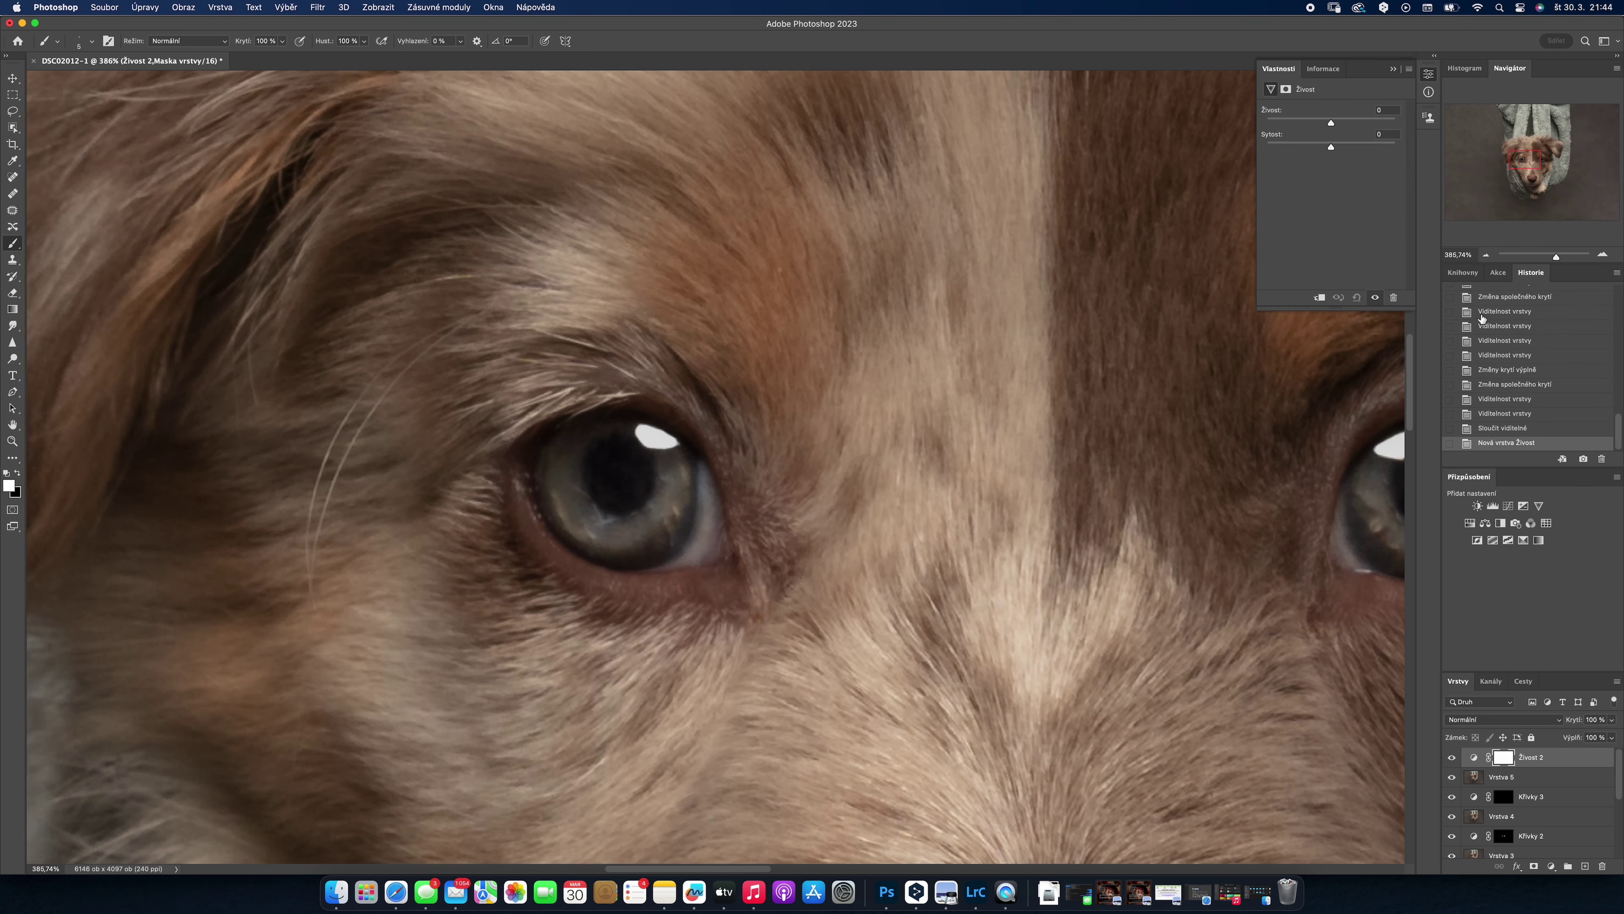
- Mute the irises with Vibrance -91 and Saturation -77 on a painted inverted mask, then stamp a merged layer
{"action": "mouse_move", "coordinate": [1330, 122]}
{"action": "left_mouse_down"}
{"action": "mouse_move", "coordinate": [1272, 122]}
{"action": "mouse_move", "coordinate": [1280, 146]}
{"action": "left_mouse_up"}
{"action": "key", "text": "ctrl+i"}
{"action": "right_click", "coordinate": [788, 520]}
{"action": "left_click_drag", "start_coordinate": [788, 520], "coordinate": [782, 517]}
{"action": "key", "text": "Return"}
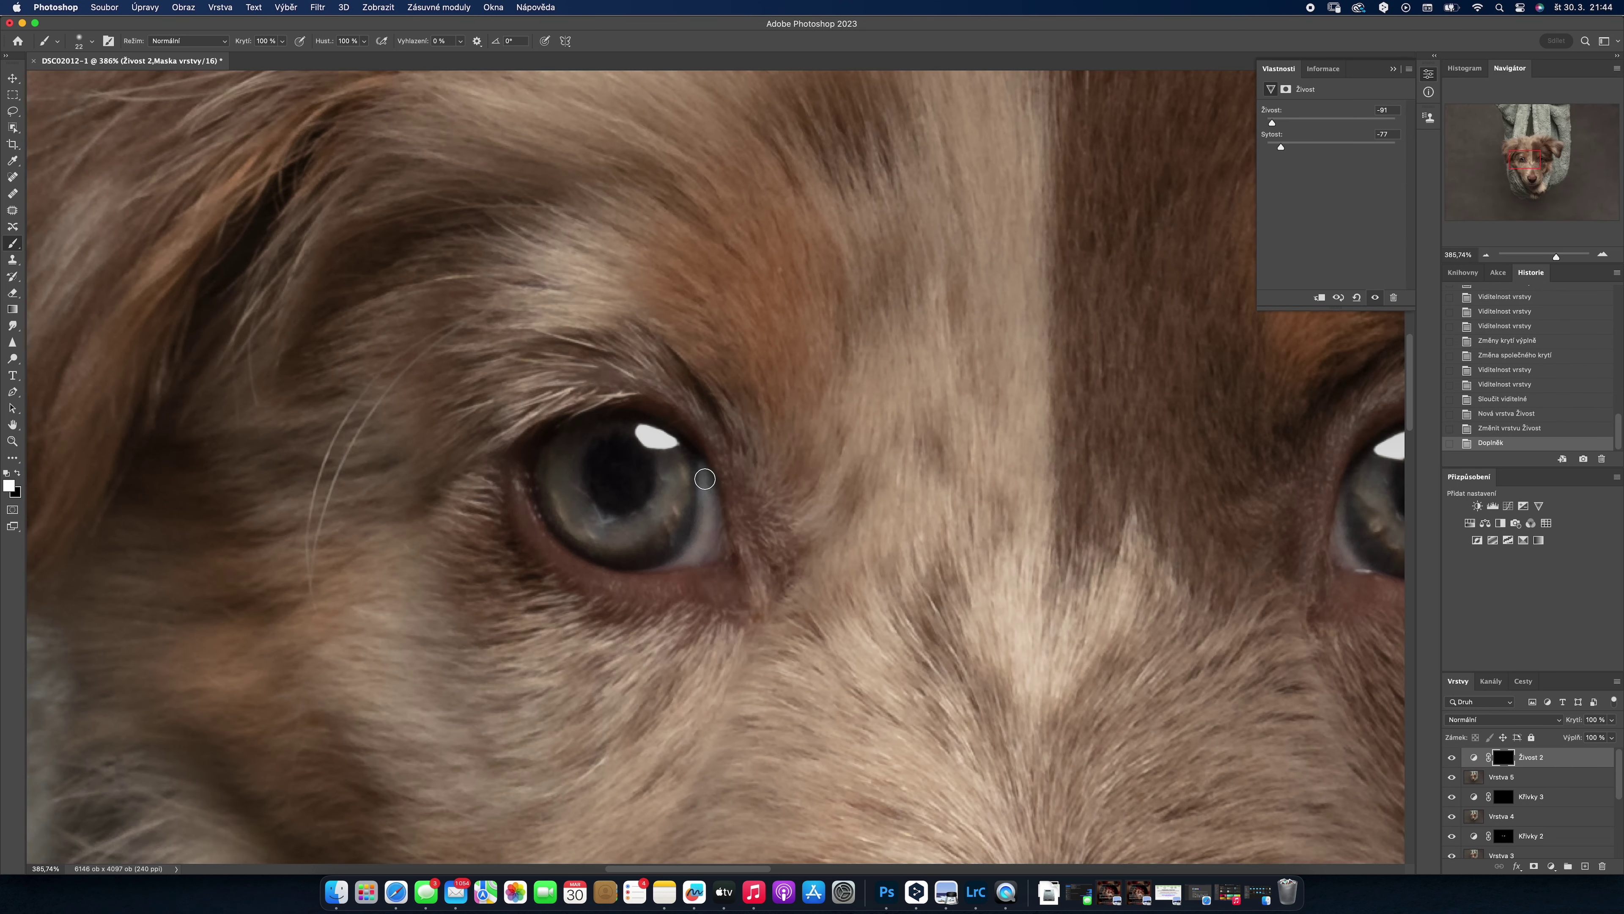
{"action": "left_click_drag", "start_coordinate": [704, 480], "coordinate": [707, 490]}
{"action": "left_click_drag", "start_coordinate": [700, 551], "coordinate": [703, 557]}
{"action": "left_click", "coordinate": [677, 565]}
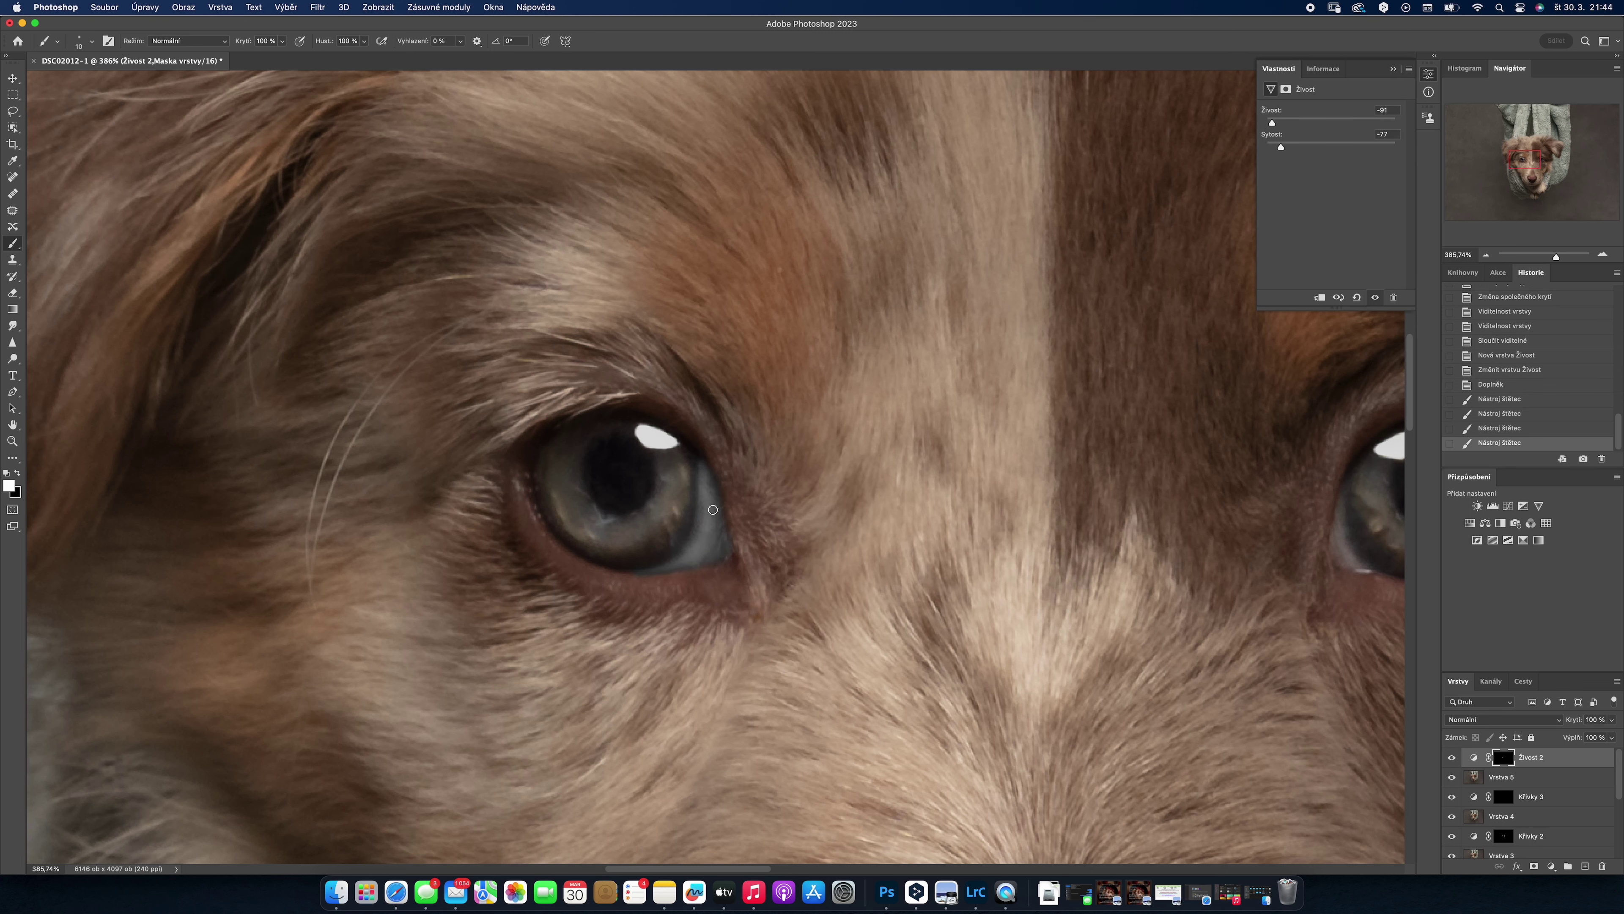
{"action": "left_click", "coordinate": [712, 509]}
{"action": "left_click", "coordinate": [713, 510]}
{"action": "scroll", "coordinate": [850, 530], "scroll_direction": "right", "scroll_amount": 5}
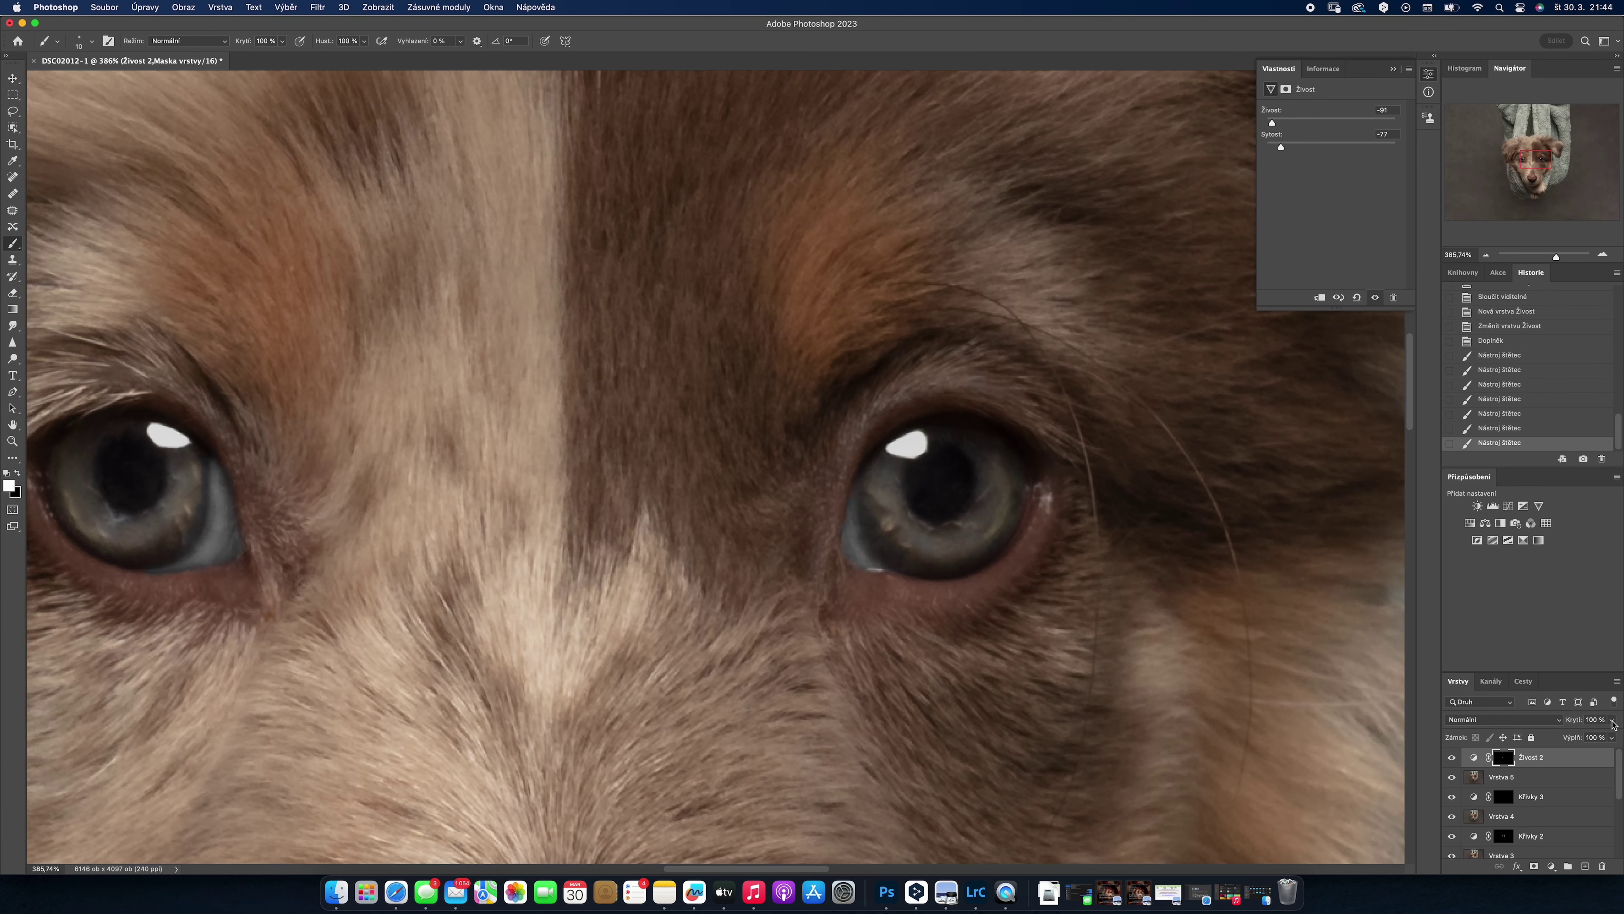
{"action": "key", "text": "ctrl+alt+shift+e"}
- Add a brightening Curves 4 layer, invert its mask, and paint white over the nose and muzzle
{"action": "left_click_drag", "start_coordinate": [1552, 256], "coordinate": [1555, 256]}
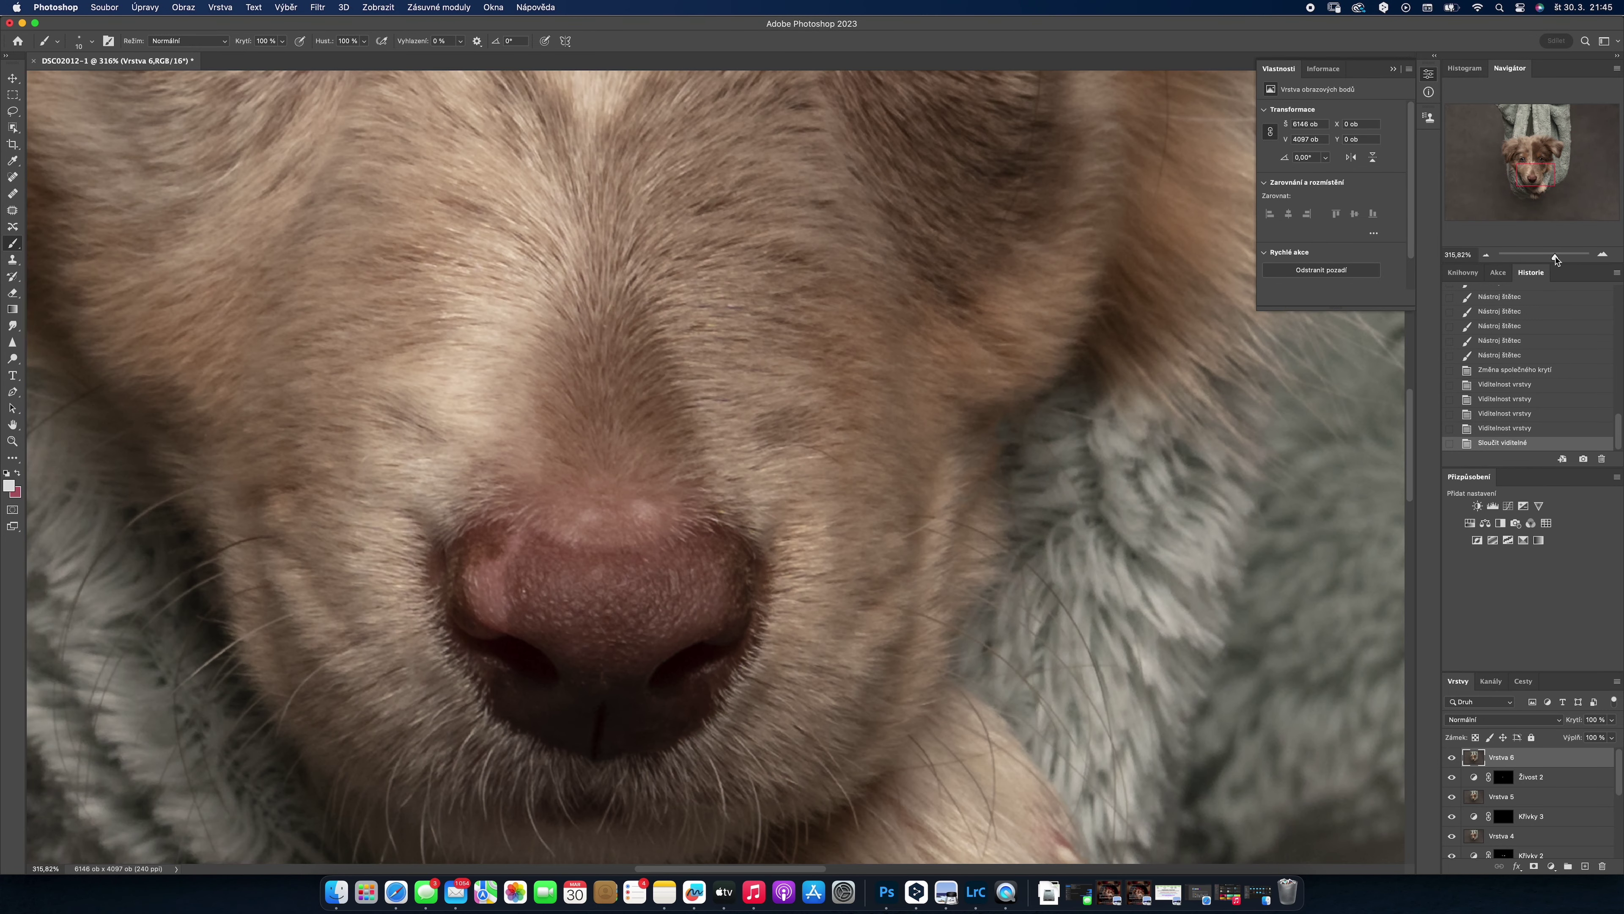
{"action": "left_click", "coordinate": [1555, 867]}
{"action": "left_click", "coordinate": [1548, 651]}
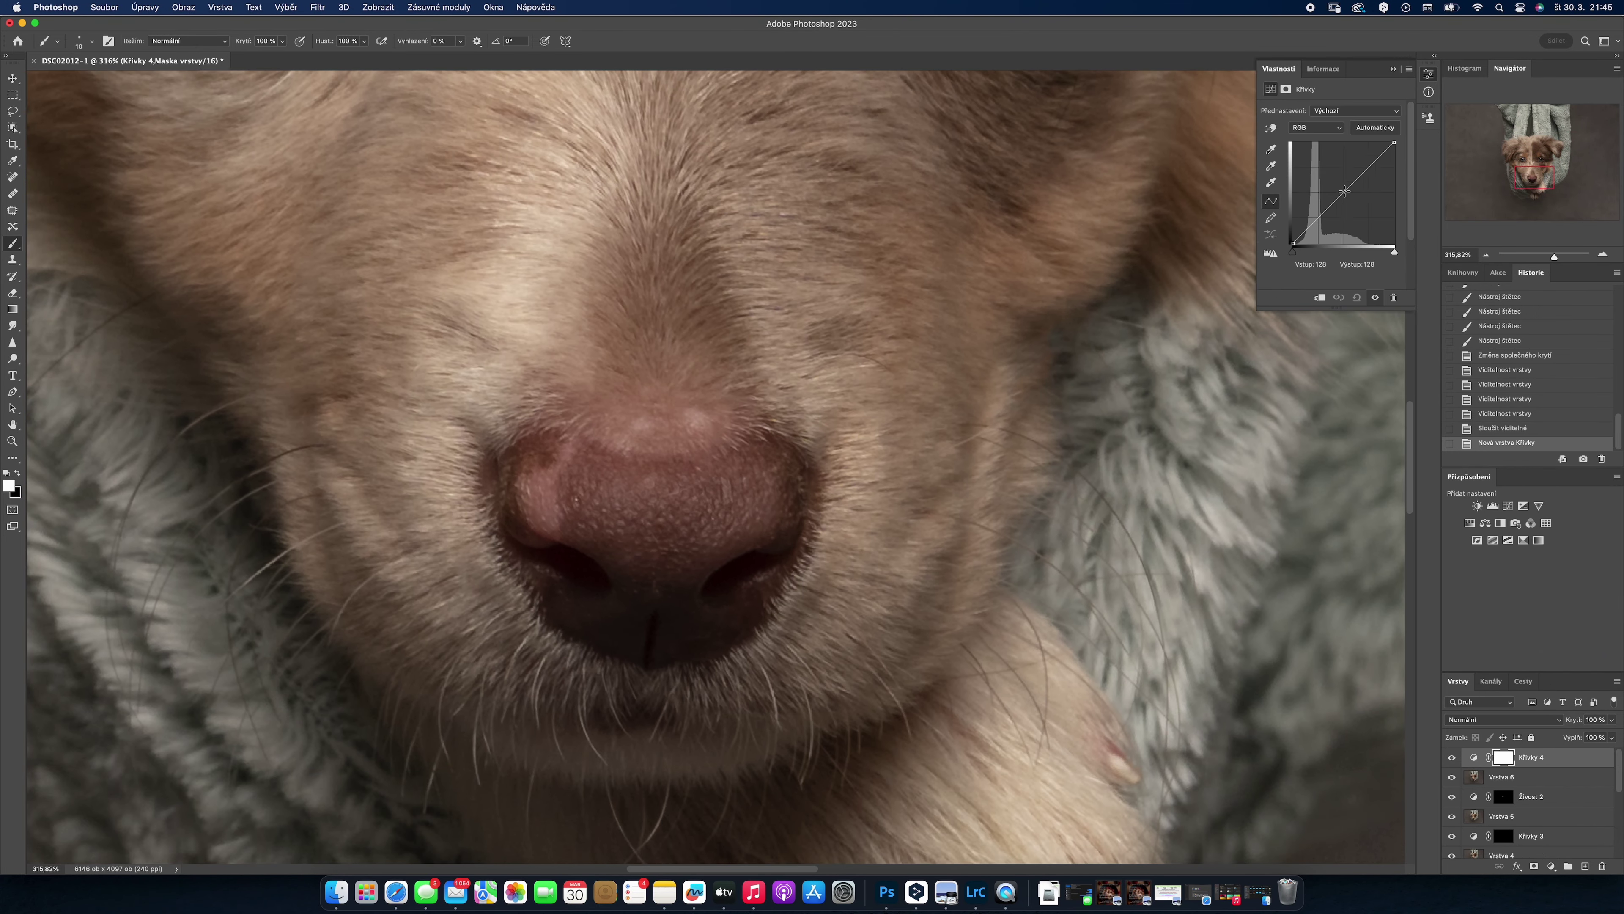
{"action": "left_click_drag", "start_coordinate": [1343, 193], "coordinate": [1340, 186]}
{"action": "key", "text": "ctrl+i"}
{"action": "right_click", "coordinate": [488, 379]}
{"action": "key", "text": "Return"}
{"action": "left_click_drag", "start_coordinate": [719, 492], "coordinate": [550, 505]}
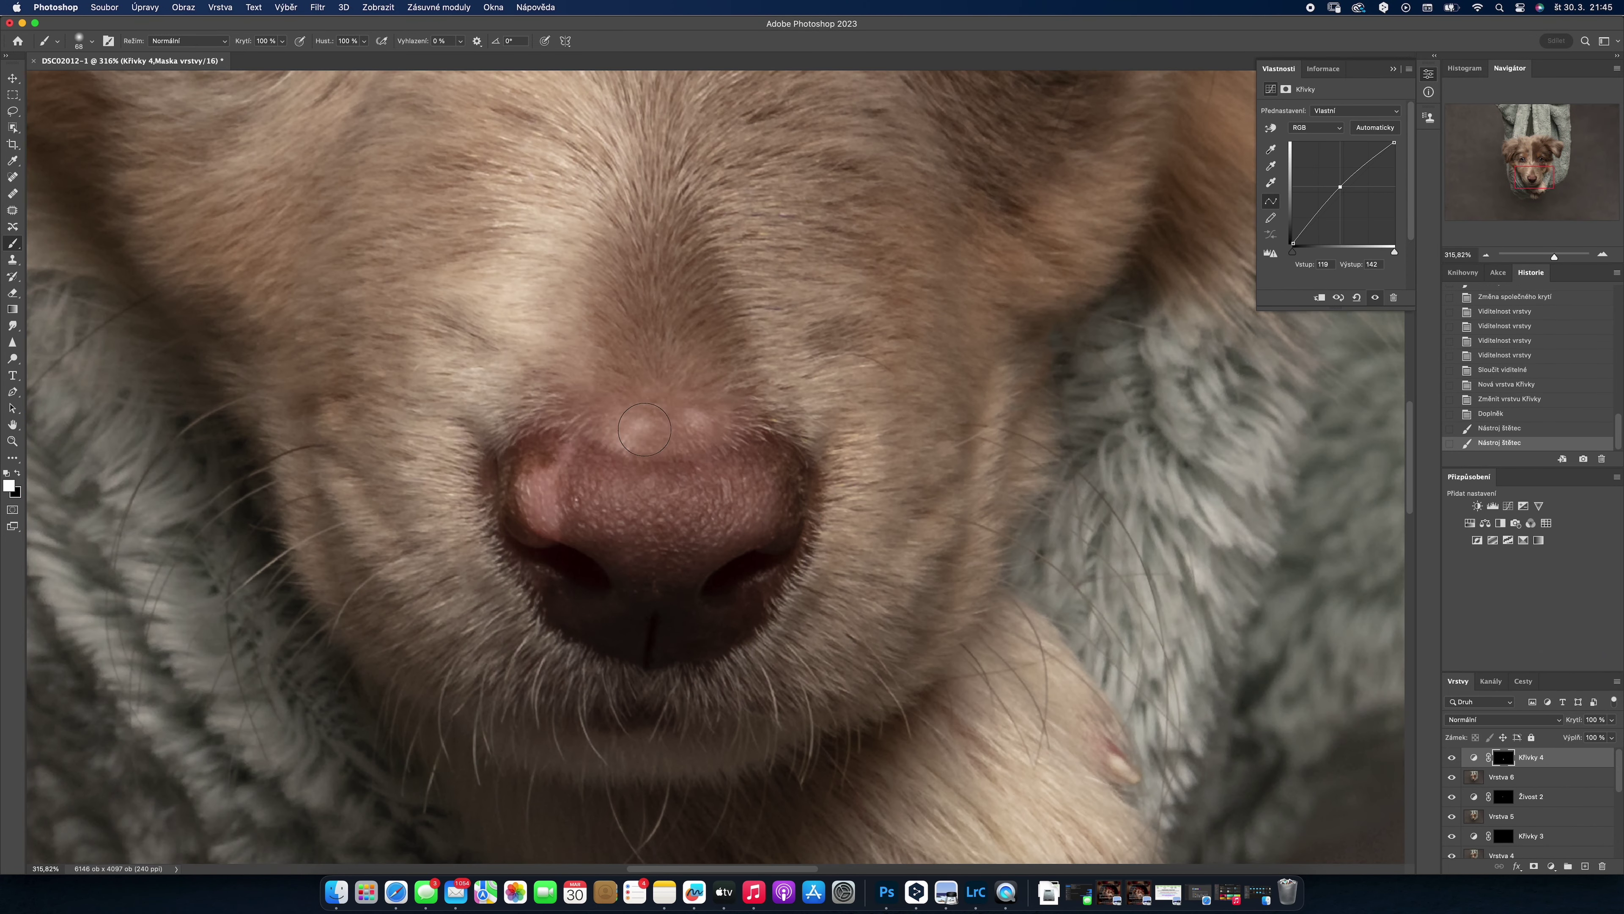
{"action": "left_click_drag", "start_coordinate": [620, 442], "coordinate": [703, 416]}
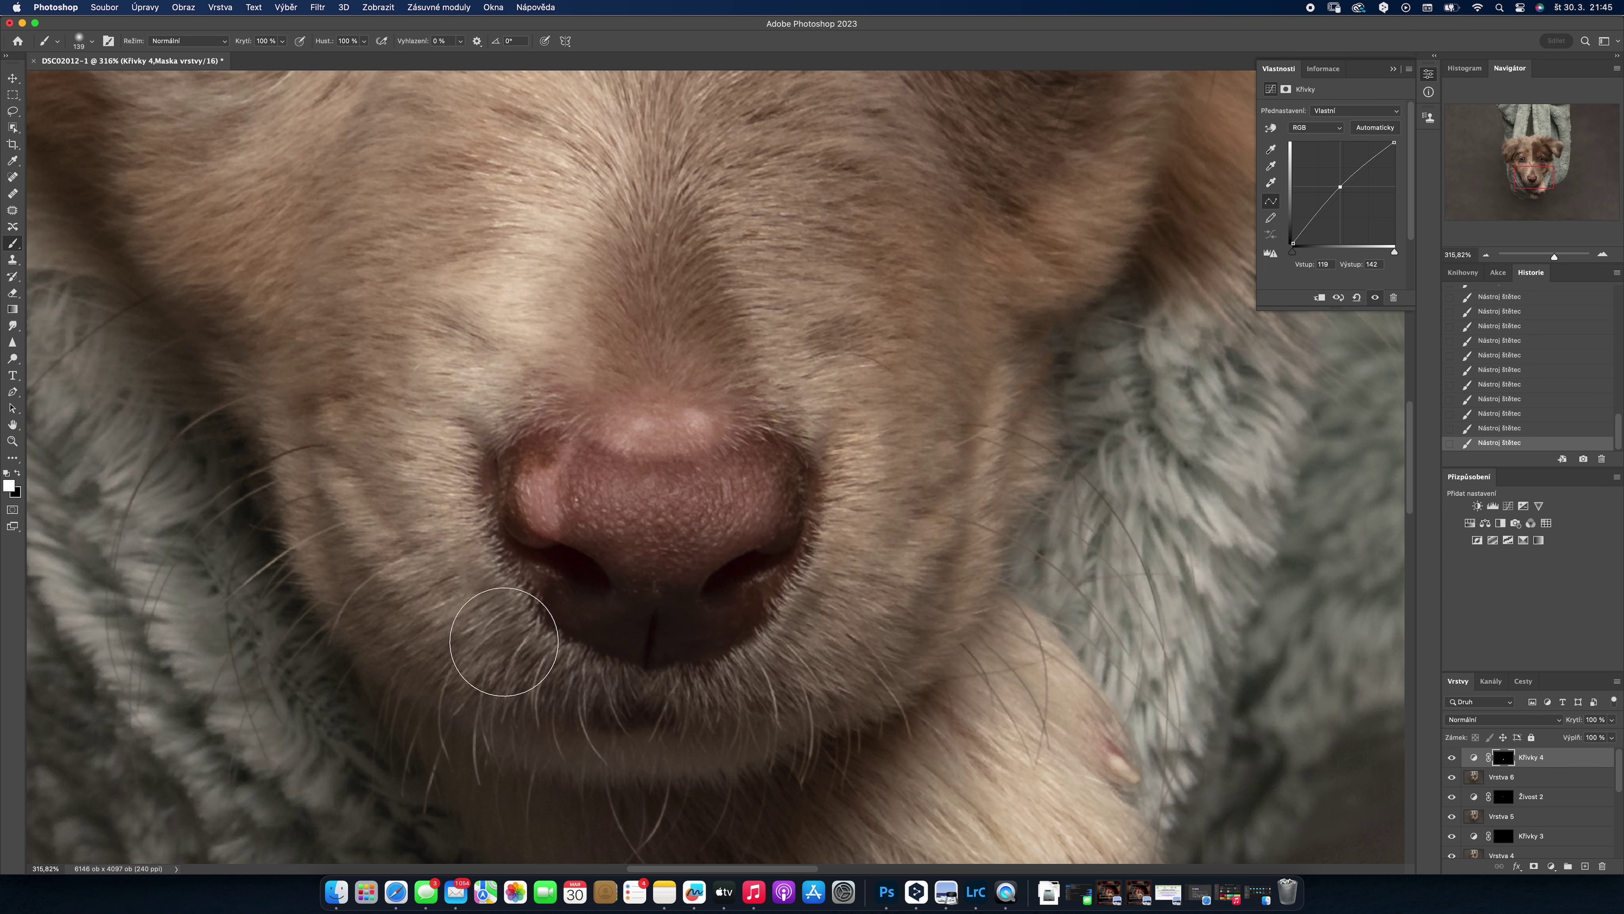
- Compare the nose brightening on and off, then stamp visible layers into Vrstva 7
{"action": "scroll", "coordinate": [640, 608], "scroll_direction": "down", "scroll_amount": 5}
{"action": "left_click_drag", "start_coordinate": [1522, 259], "coordinate": [1513, 260]}
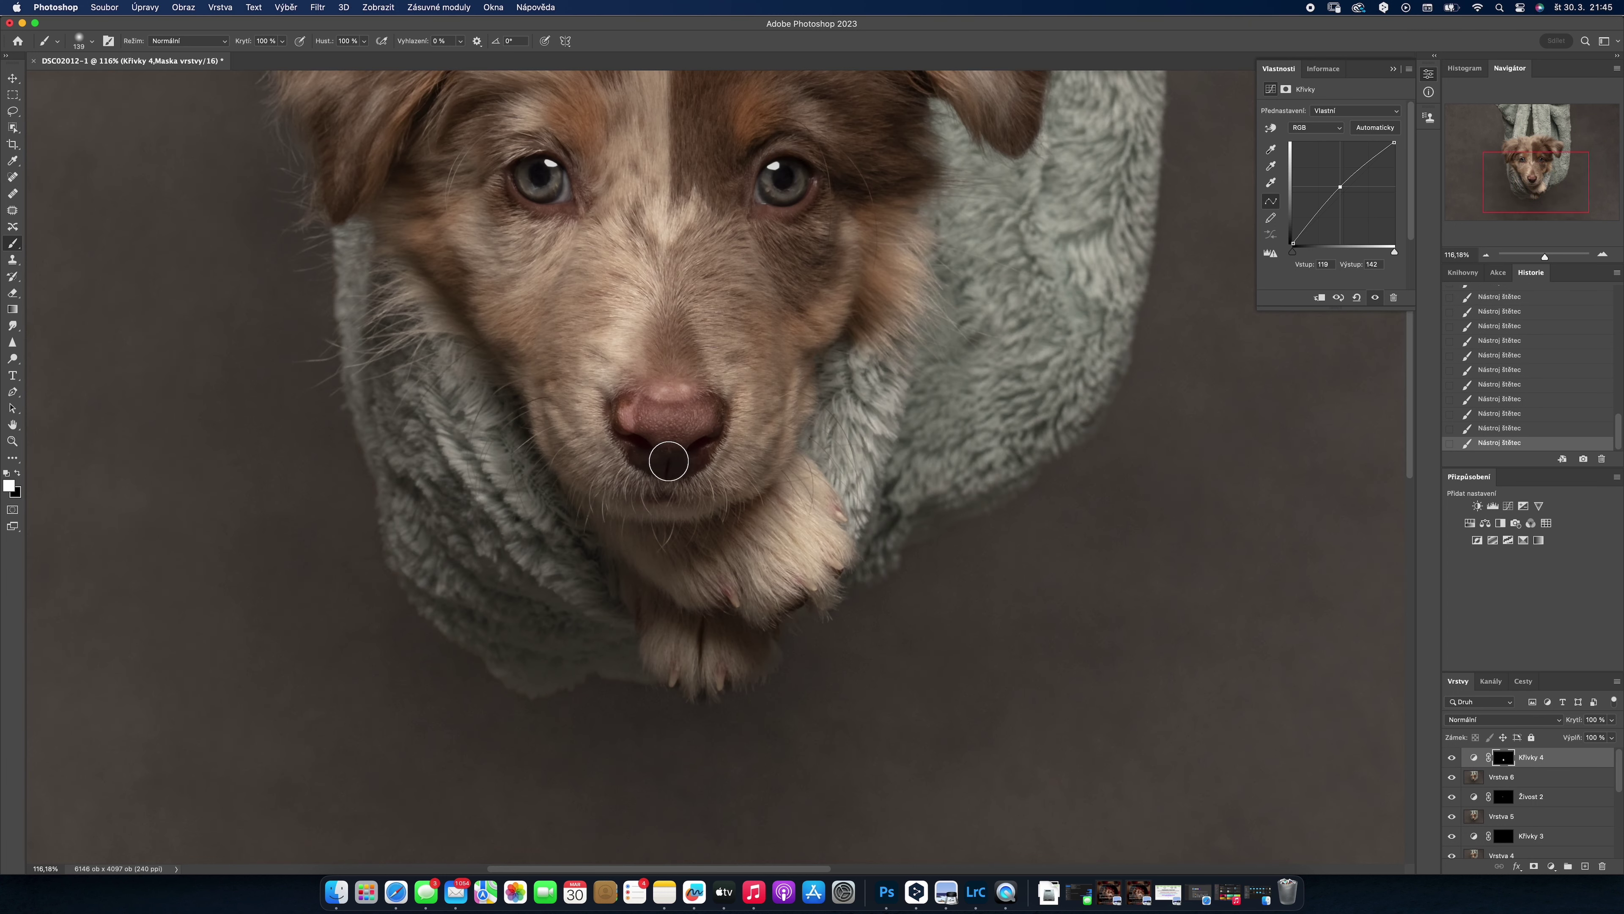
{"action": "key", "text": "ctrl+comma"}
{"action": "key", "text": "ctrl+comma"}
{"action": "key", "text": "ctrl+comma"}
{"action": "key", "text": "ctrl+comma"}
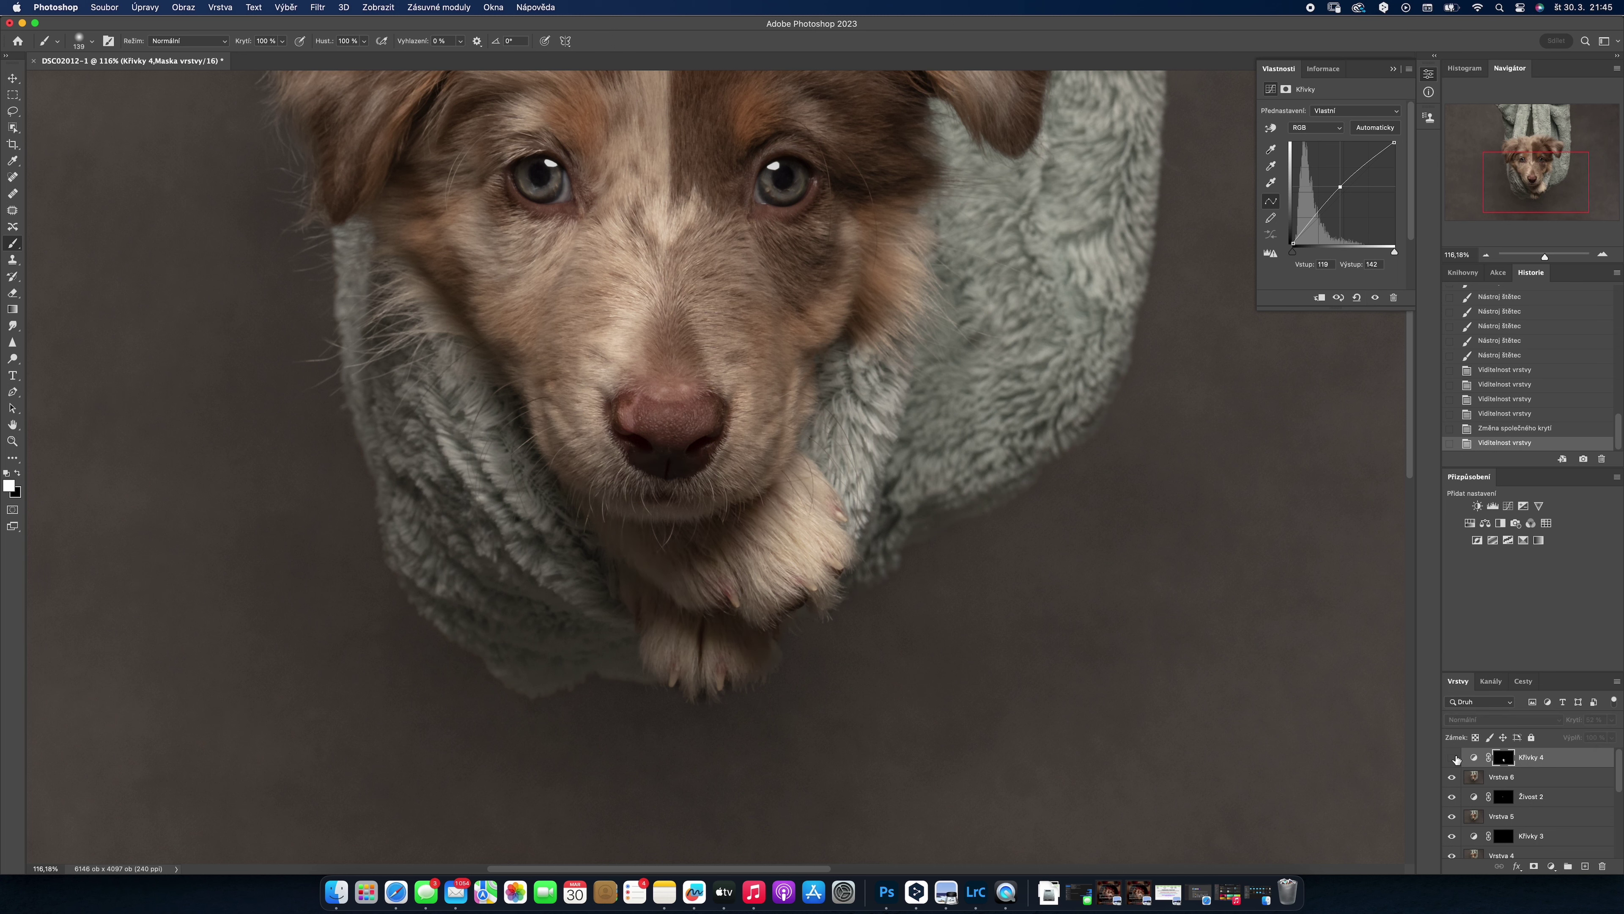
{"action": "key", "text": "ctrl+comma"}
{"action": "key", "text": "ctrl+alt+shift+e"}
- Add a brightening Curves 5 layer, invert its mask, and paint it onto the head and forehead
{"action": "scroll", "coordinate": [1004, 472], "scroll_direction": "up", "scroll_amount": 3}
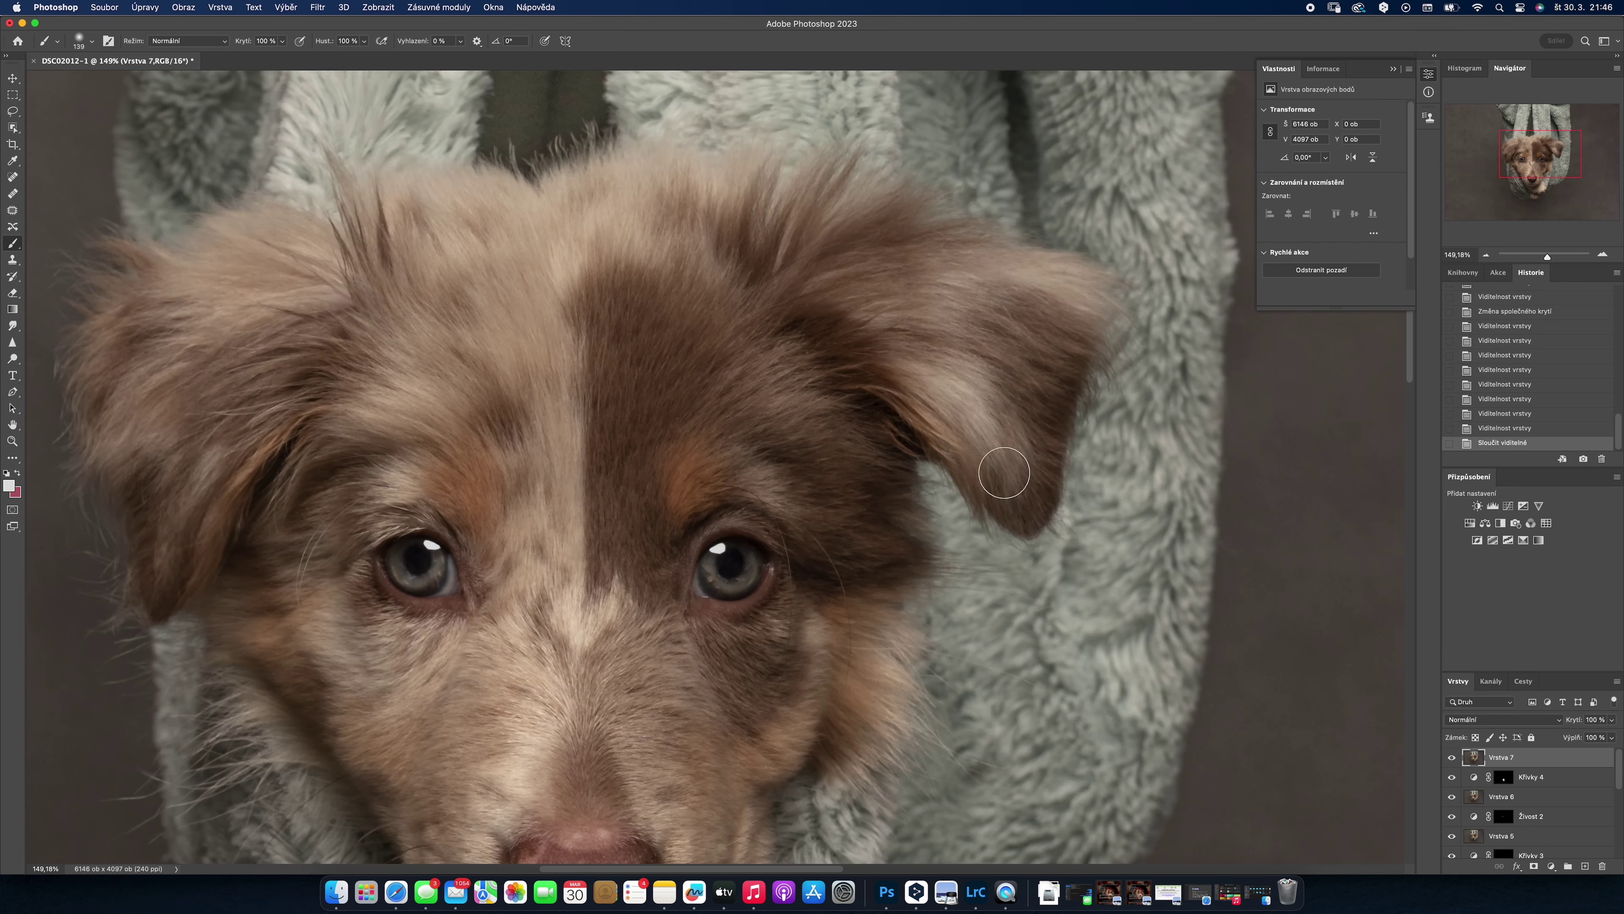
{"action": "left_click", "coordinate": [1550, 866]}
{"action": "left_click", "coordinate": [1560, 650]}
{"action": "left_click_drag", "start_coordinate": [1343, 194], "coordinate": [1340, 190]}
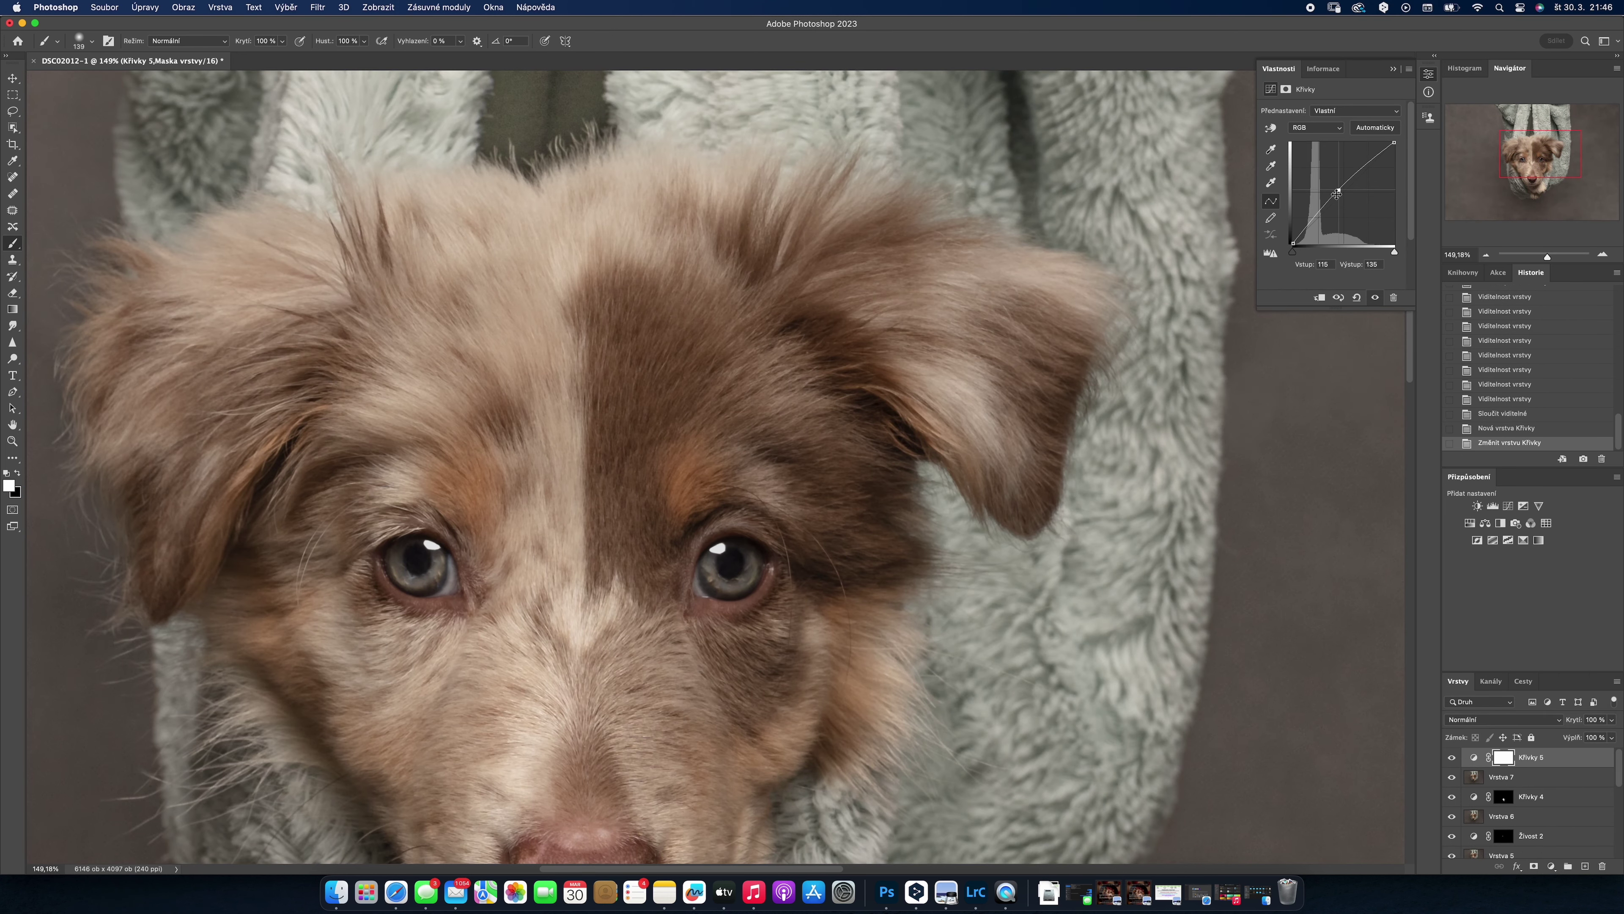
{"action": "key", "text": "ctrl+i"}
{"action": "mouse_move", "coordinate": [242, 275]}
{"action": "left_mouse_down"}
{"action": "mouse_move", "coordinate": [428, 281]}
{"action": "mouse_move", "coordinate": [435, 211]}
{"action": "left_mouse_up"}
{"action": "left_click_drag", "start_coordinate": [576, 249], "coordinate": [749, 448]}
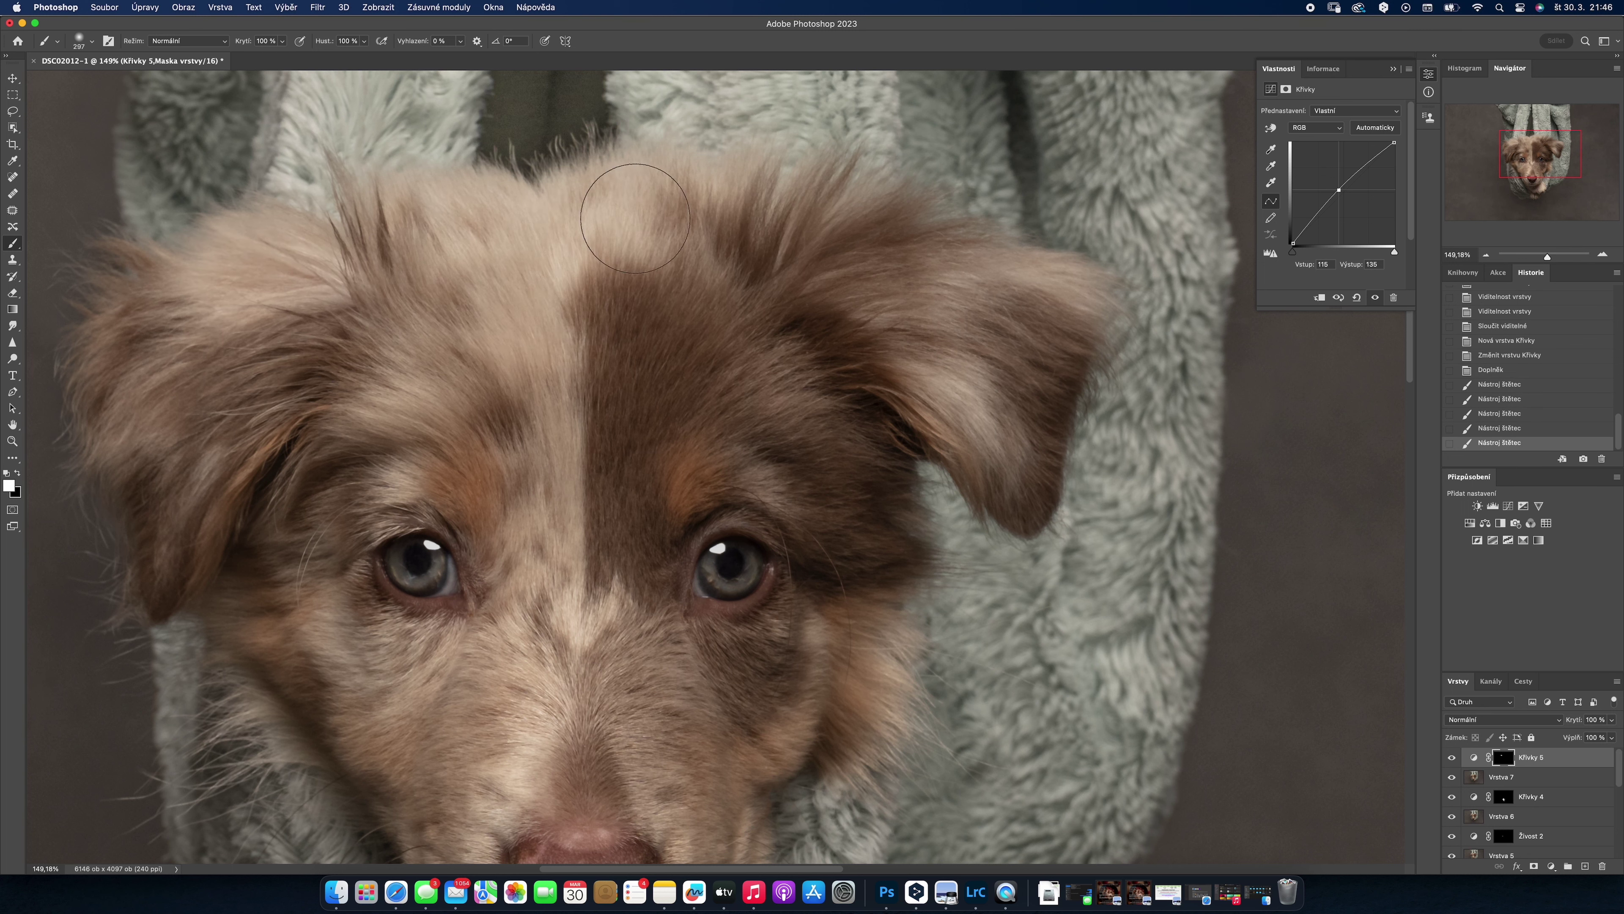
- With a larger brush, paint brightening across the forehead, top of the head, and cheek
{"action": "key", "text": "]"}
{"action": "key", "text": "]"}
{"action": "key", "text": "]"}
{"action": "left_click_drag", "start_coordinate": [537, 435], "coordinate": [633, 217]}
{"action": "left_click_drag", "start_coordinate": [288, 640], "coordinate": [725, 283]}
{"action": "left_click_drag", "start_coordinate": [831, 256], "coordinate": [1046, 301]}
{"action": "scroll", "coordinate": [1046, 301], "scroll_direction": "down", "scroll_amount": 3}
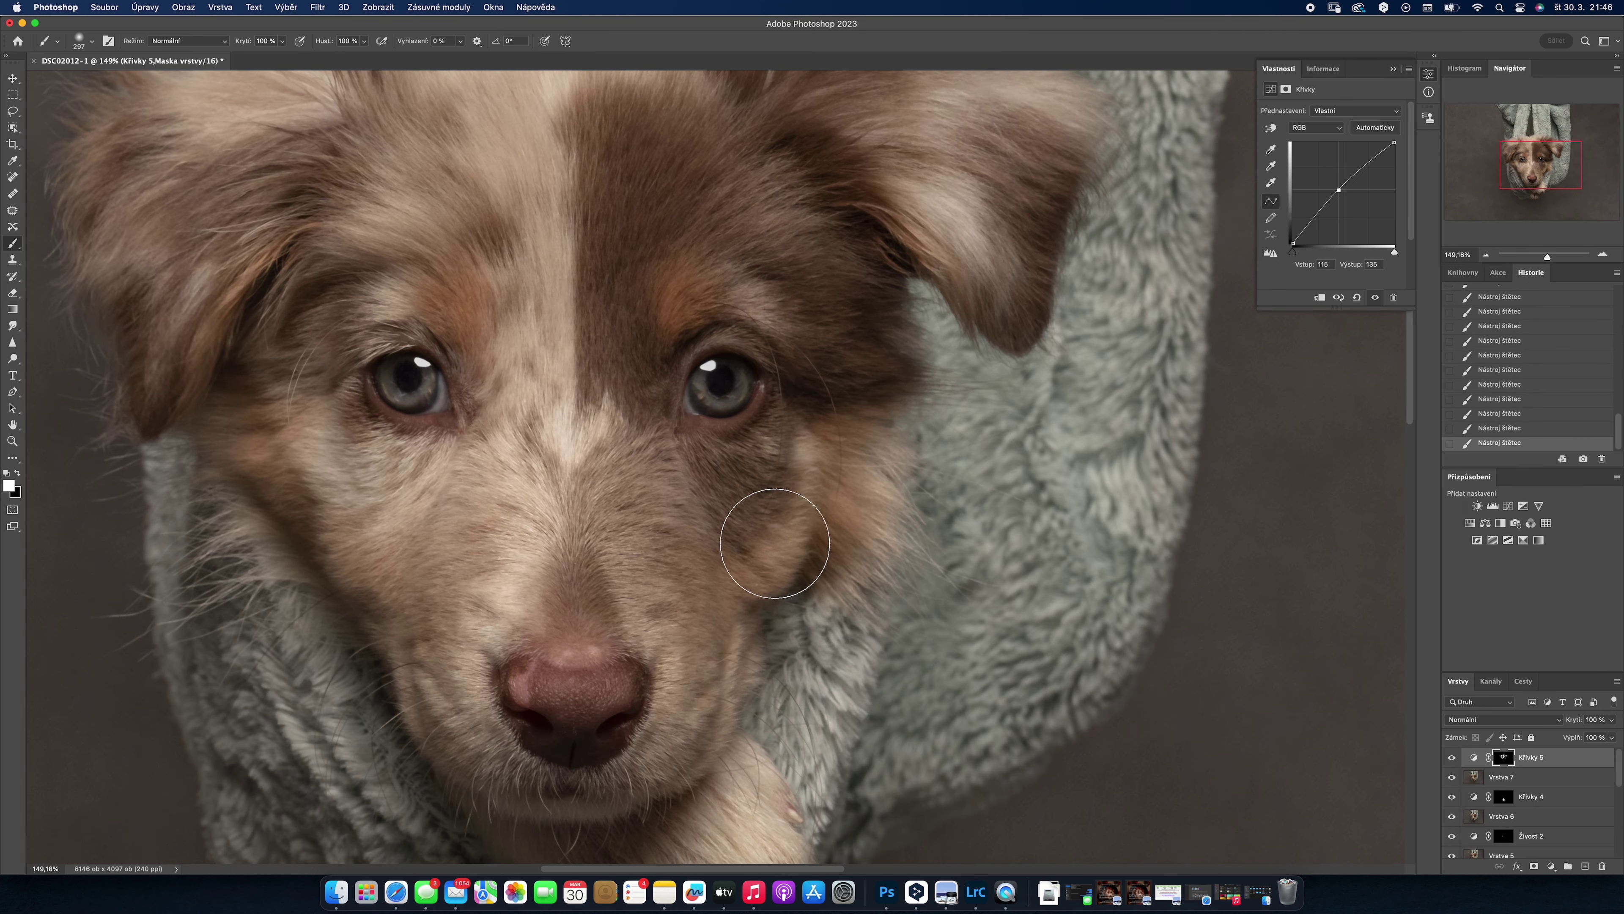
{"action": "mouse_move", "coordinate": [774, 544]}
{"action": "left_mouse_down"}
{"action": "mouse_move", "coordinate": [468, 734]}
{"action": "mouse_move", "coordinate": [451, 495]}
{"action": "left_mouse_up"}
- Set Curves 5 opacity to 42%, then stamp visible layers into Vrstva 8
{"action": "scroll", "coordinate": [452, 495], "scroll_direction": "up", "scroll_amount": 2}
{"action": "key", "text": "super+0"}
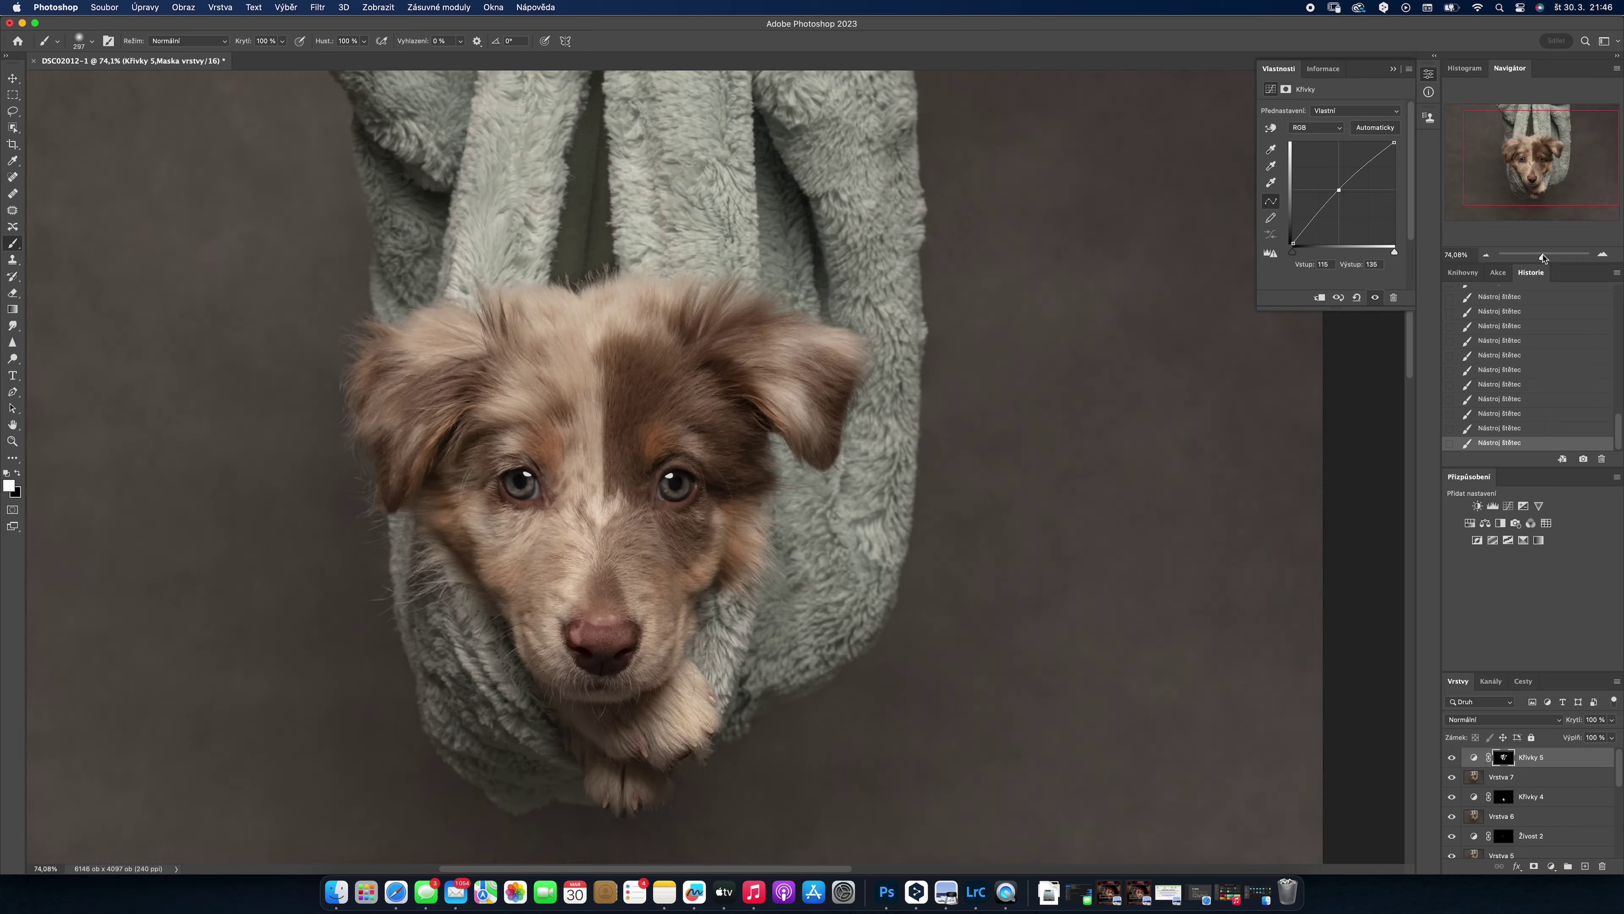
{"action": "left_click", "coordinate": [1452, 757]}
{"action": "left_click", "coordinate": [1612, 719]}
{"action": "left_click_drag", "start_coordinate": [1611, 733], "coordinate": [1575, 732]}
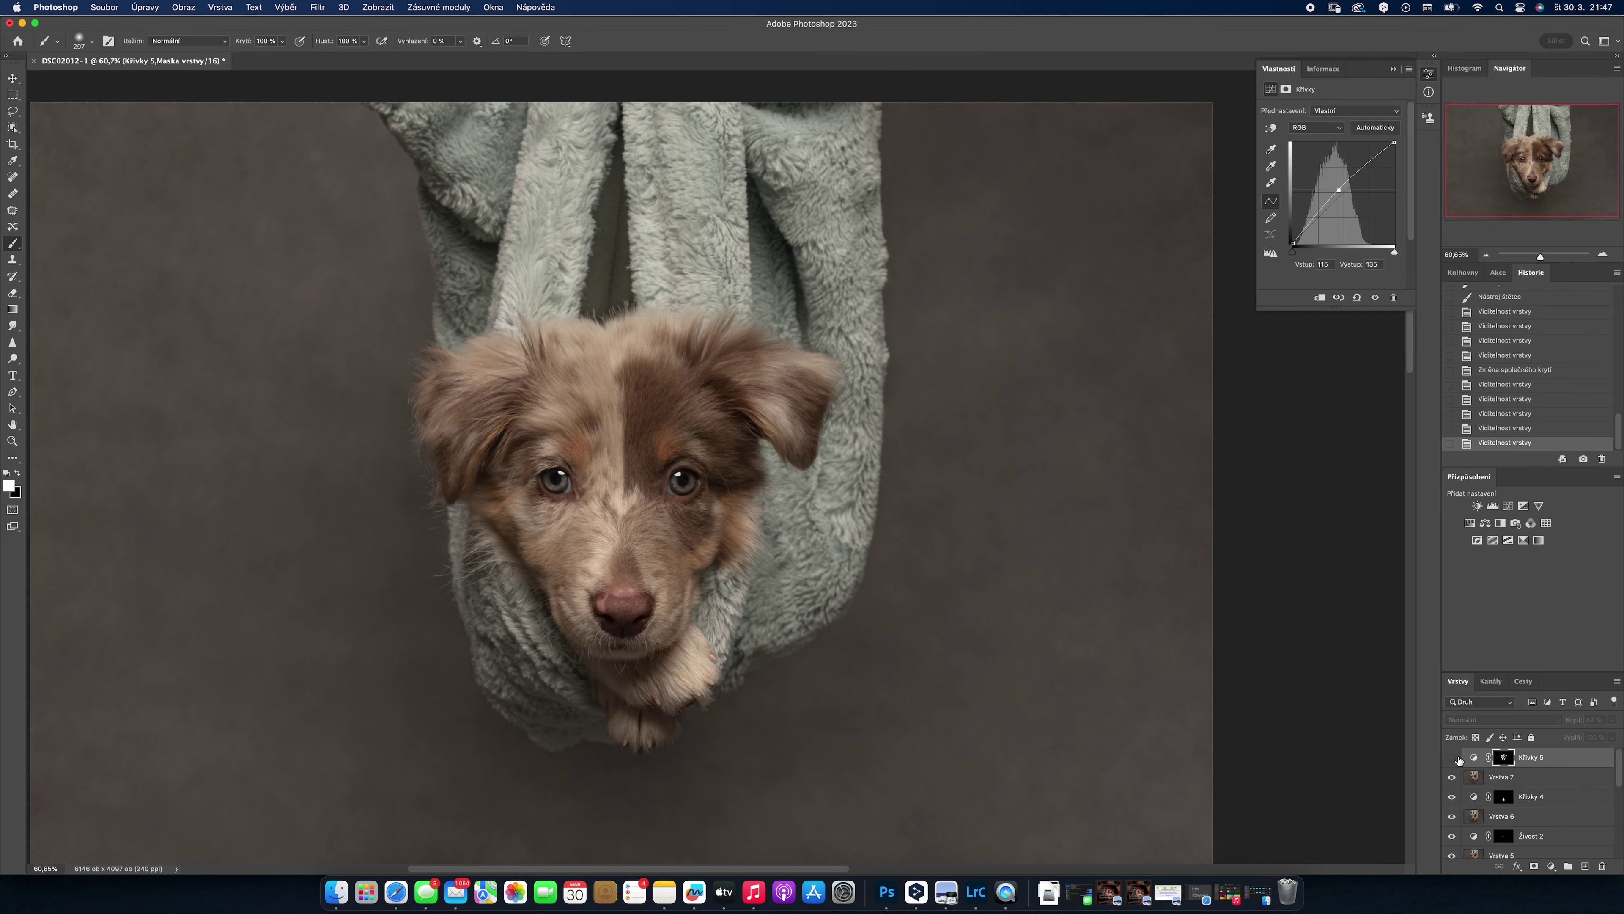
{"action": "key", "text": "super+alt+shift+e"}
- Add a Curves layer with the midpoint pulled down, invert its mask, and set brush opacity to 50%
{"action": "left_click", "coordinate": [1550, 866]}
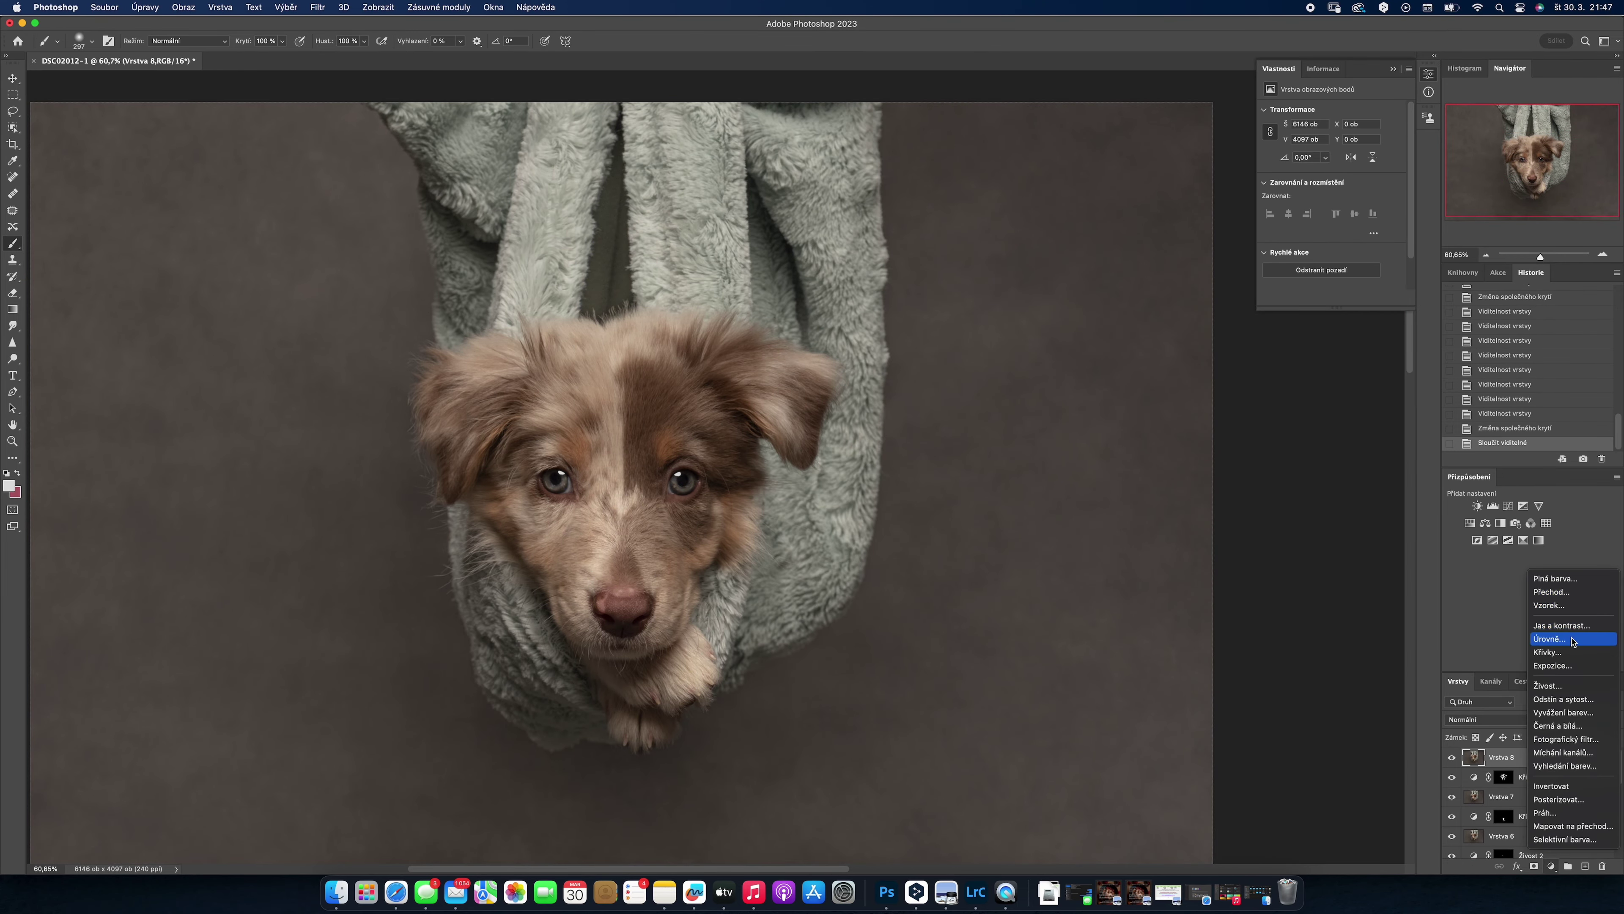
{"action": "left_click", "coordinate": [1535, 630]}
{"action": "left_click_drag", "start_coordinate": [1351, 186], "coordinate": [1351, 198]}
{"action": "key", "text": "super+i"}
{"action": "left_click_drag", "start_coordinate": [1544, 258], "coordinate": [1545, 256]}
{"action": "left_click", "coordinate": [632, 298]}
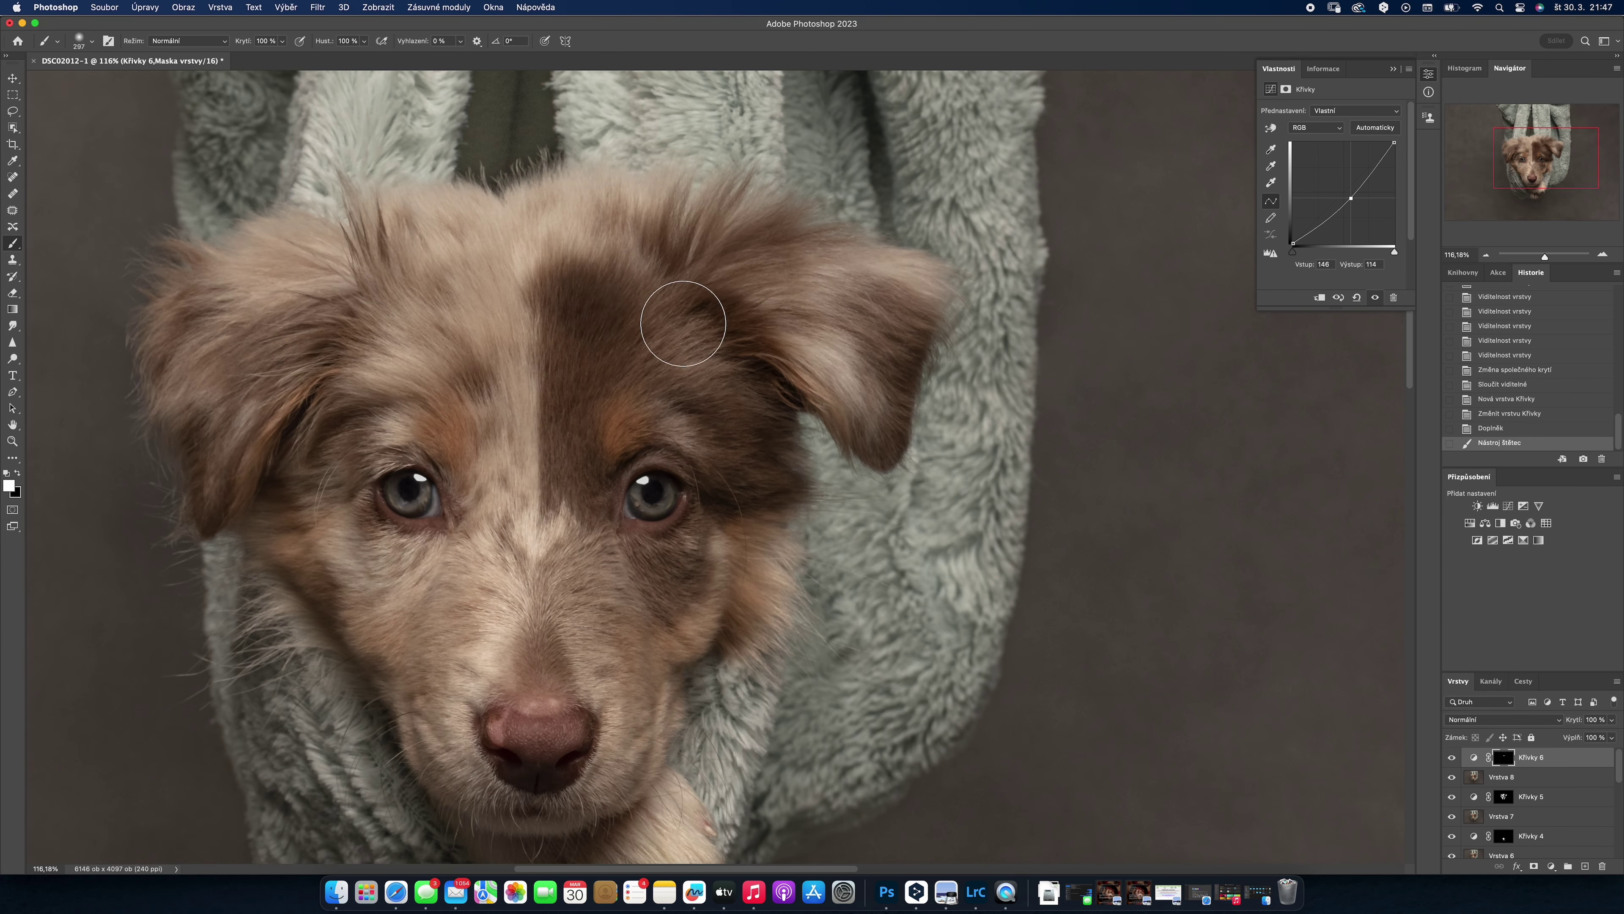
{"action": "key", "text": "super+z"}
{"action": "left_click_drag", "start_coordinate": [282, 41], "coordinate": [252, 57]}
{"action": "left_click_drag", "start_coordinate": [601, 288], "coordinate": [580, 363]}
- Paint the darkening over the forehead, right ear and head fur, then shrink the brush to 47
{"action": "left_click_drag", "start_coordinate": [703, 223], "coordinate": [889, 326]}
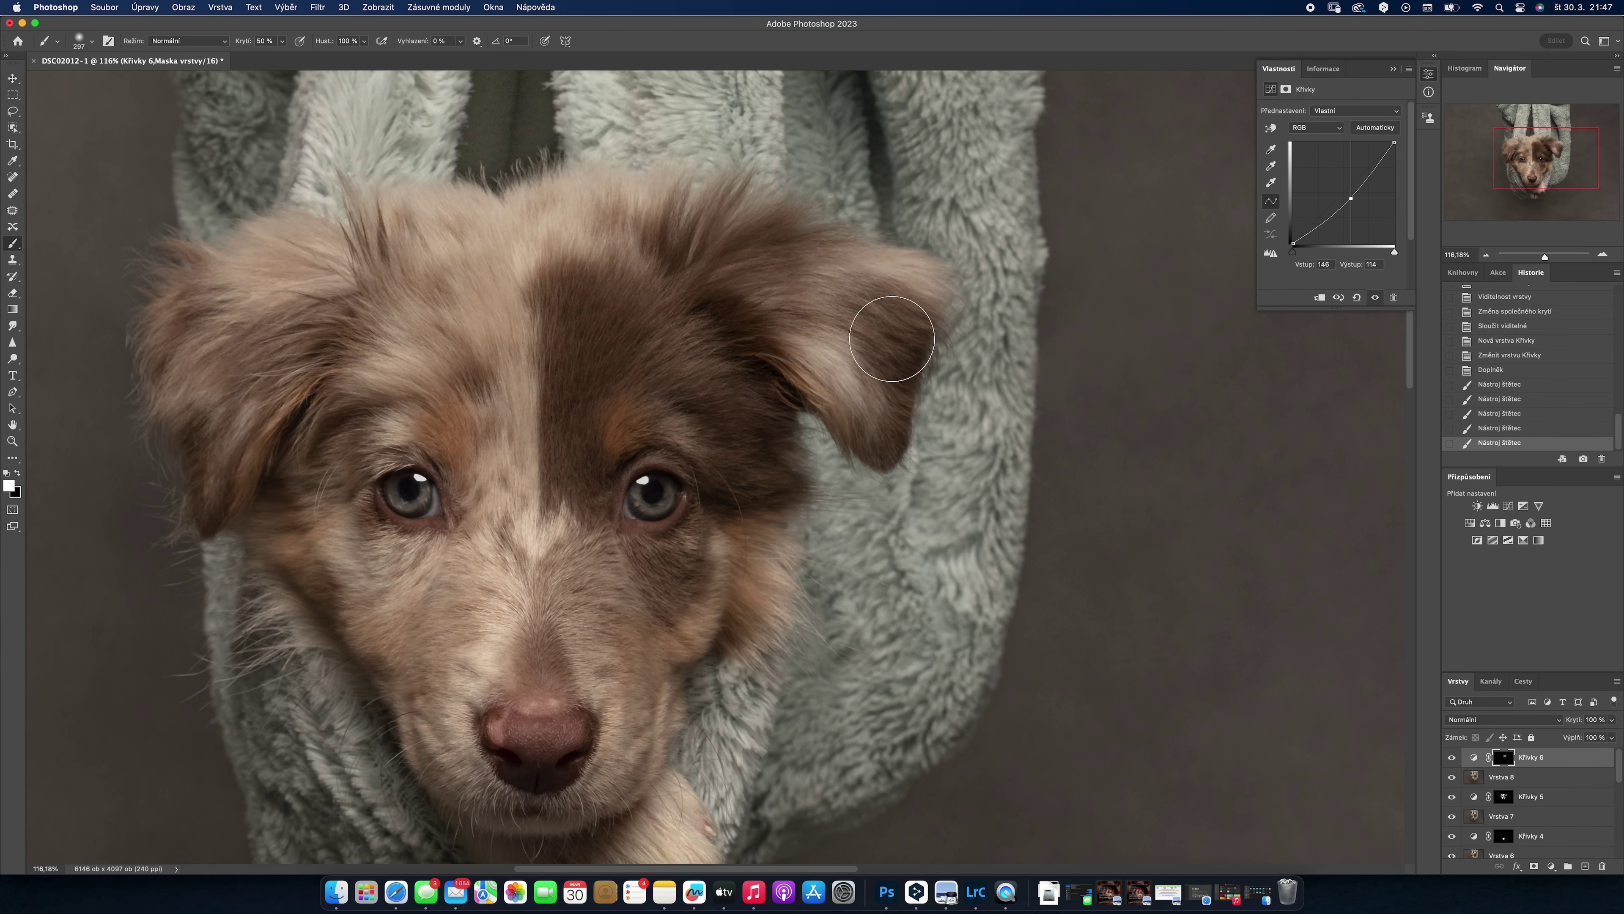
{"action": "left_click_drag", "start_coordinate": [640, 512], "coordinate": [799, 607]}
{"action": "left_click_drag", "start_coordinate": [447, 333], "coordinate": [498, 415]}
{"action": "left_click_drag", "start_coordinate": [397, 223], "coordinate": [291, 341]}
{"action": "right_click", "coordinate": [588, 465]}
{"action": "left_click_drag", "start_coordinate": [646, 496], "coordinate": [614, 495]}
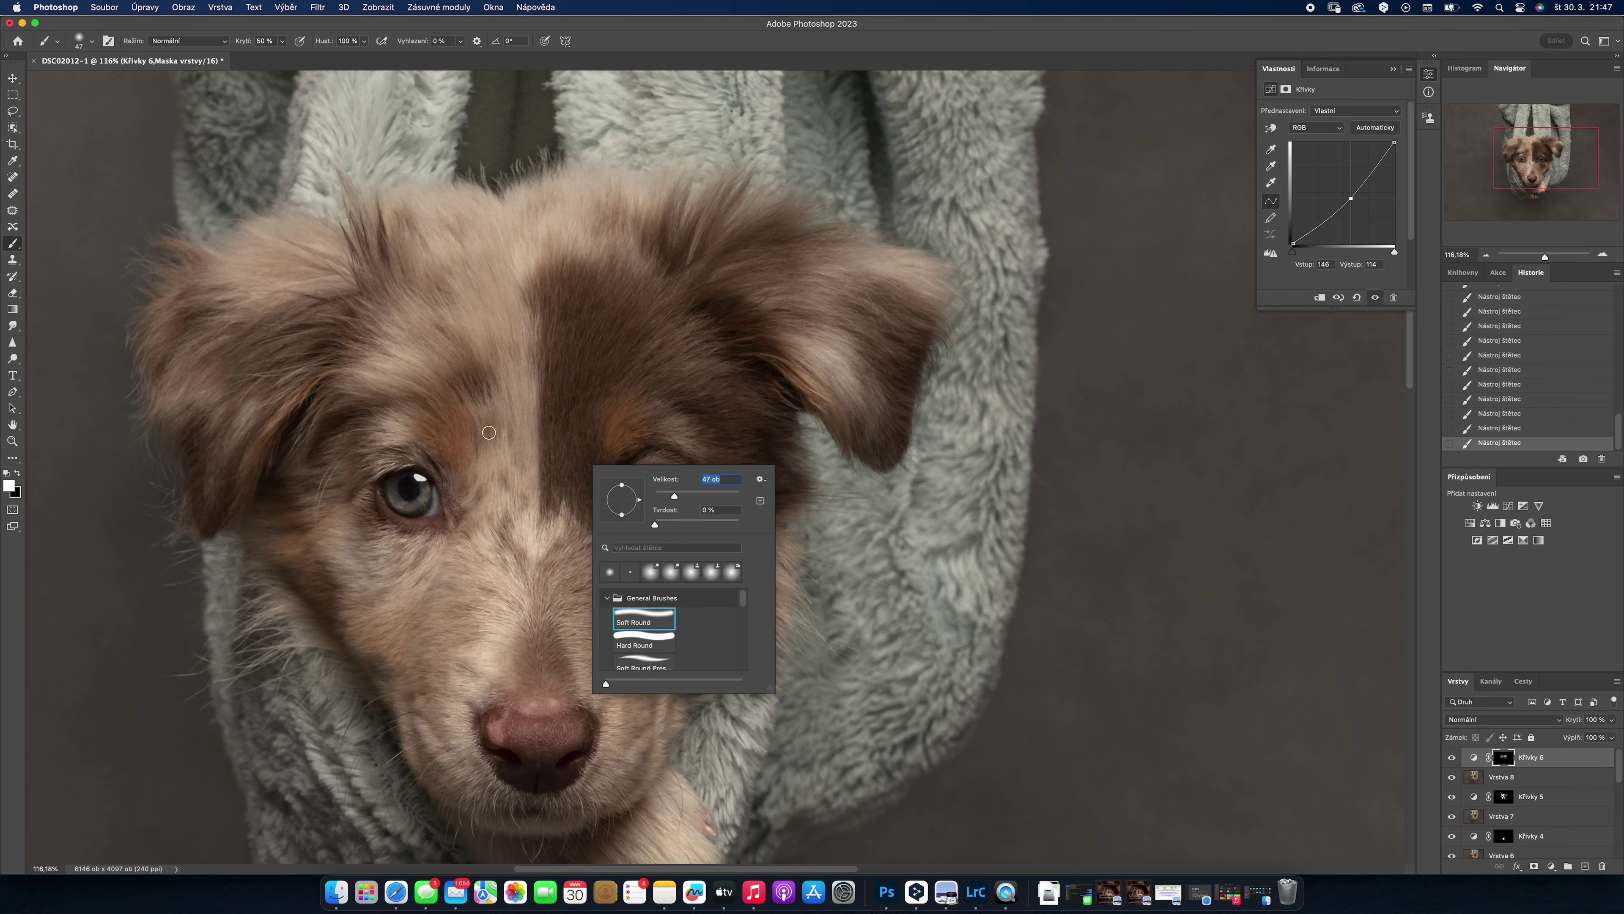
{"action": "key", "text": "Return"}
{"action": "scroll", "coordinate": [444, 656], "scroll_direction": "down", "scroll_amount": 5}
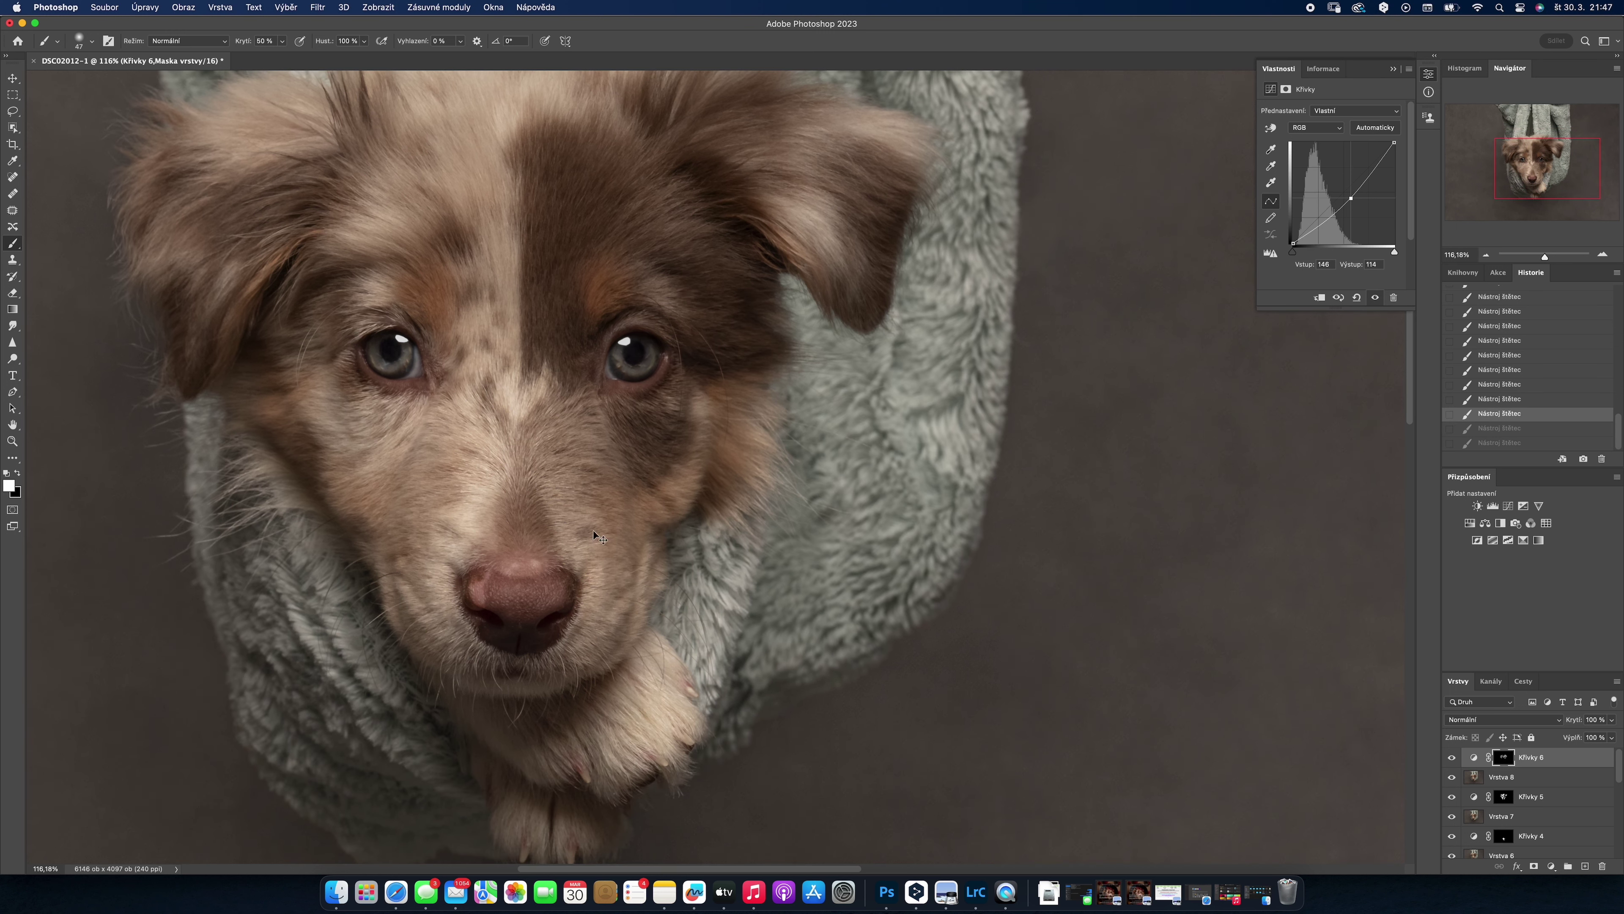
{"action": "scroll", "coordinate": [627, 780], "scroll_direction": "down", "scroll_amount": 5}
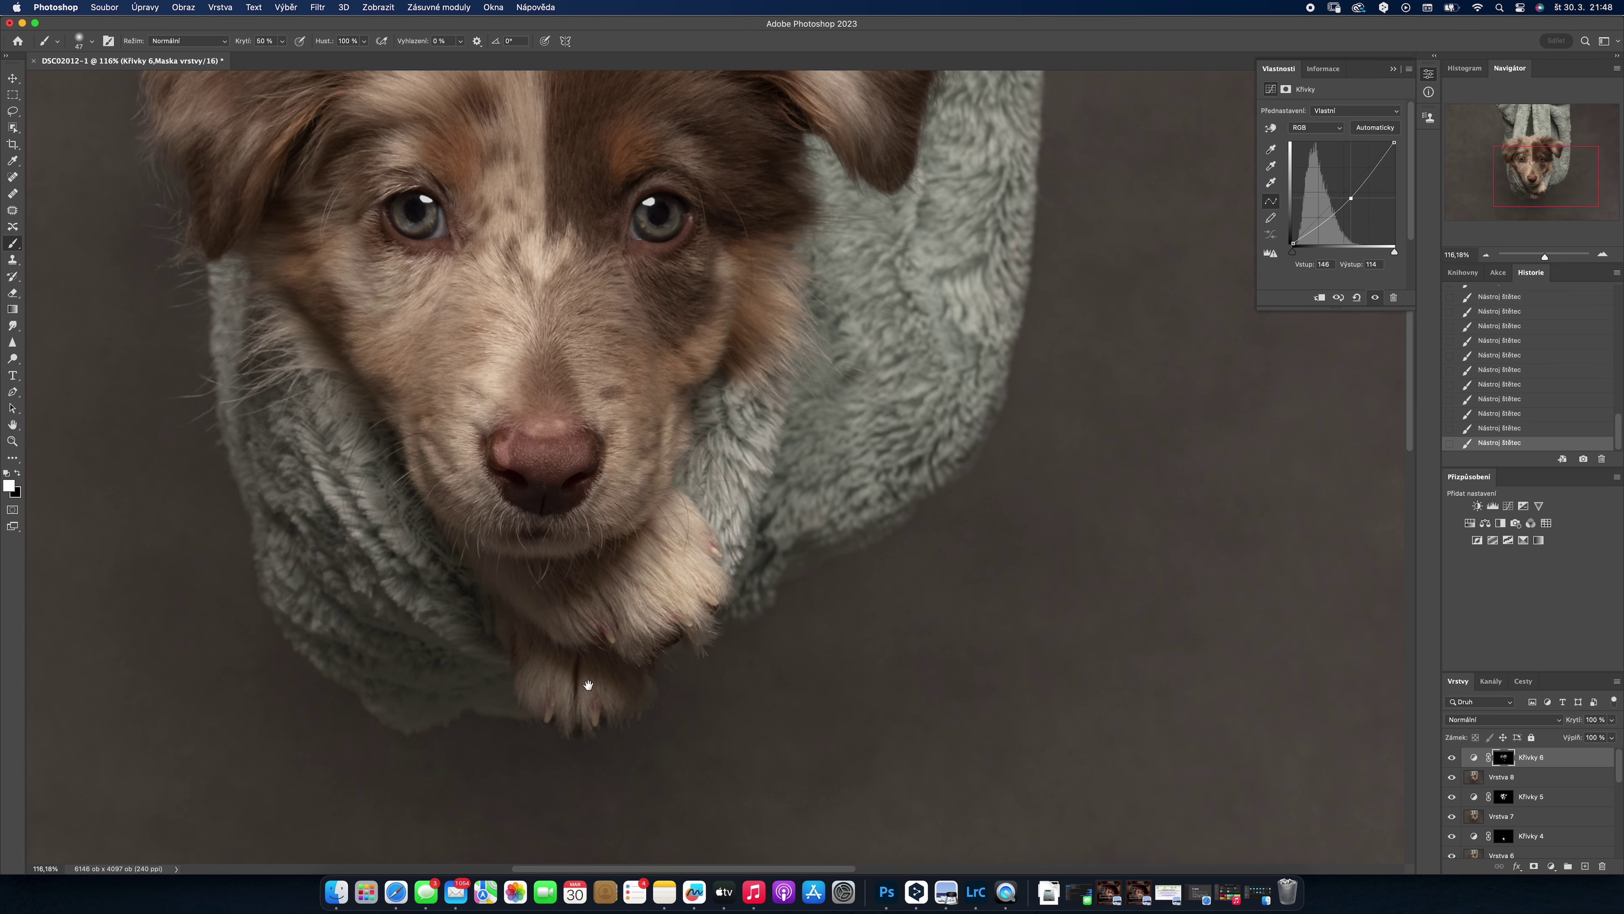
- Enlarge the brush to 70 and darken the fur edge of the right ear
{"action": "right_click", "coordinate": [448, 435]}
{"action": "left_click_drag", "start_coordinate": [512, 462], "coordinate": [525, 462]}
{"action": "key", "text": "Return"}
{"action": "scroll", "coordinate": [337, 554], "scroll_direction": "right", "scroll_amount": 8}
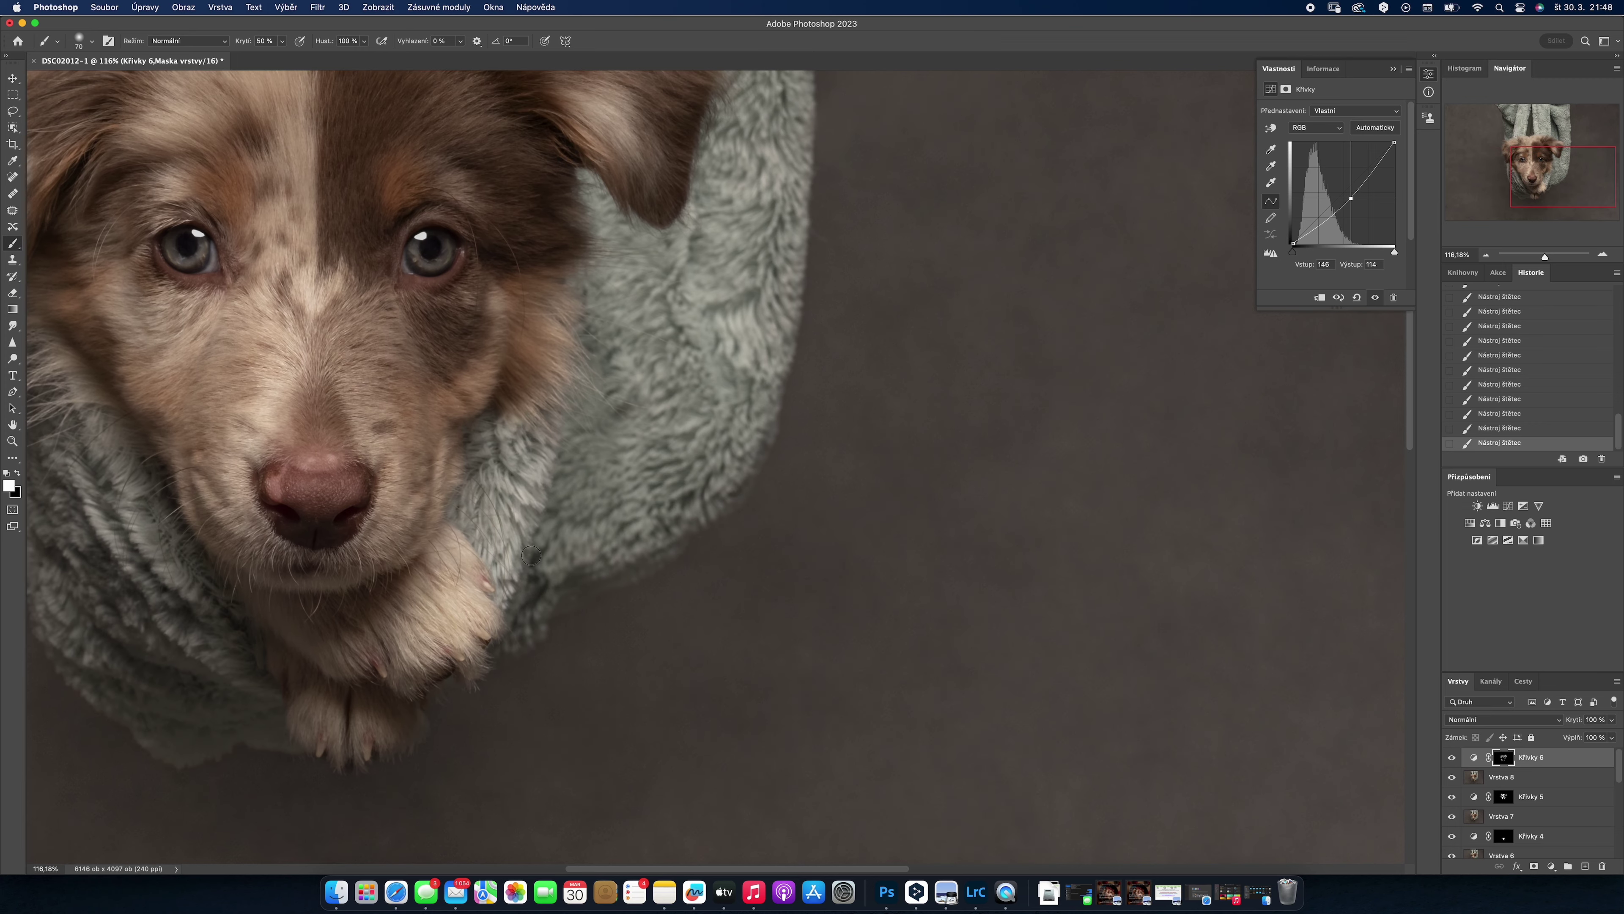
{"action": "scroll", "coordinate": [416, 519], "scroll_direction": "up", "scroll_amount": 6}
{"action": "scroll", "coordinate": [486, 493], "scroll_direction": "up", "scroll_amount": 10}
{"action": "left_click_drag", "start_coordinate": [510, 485], "coordinate": [582, 562]}
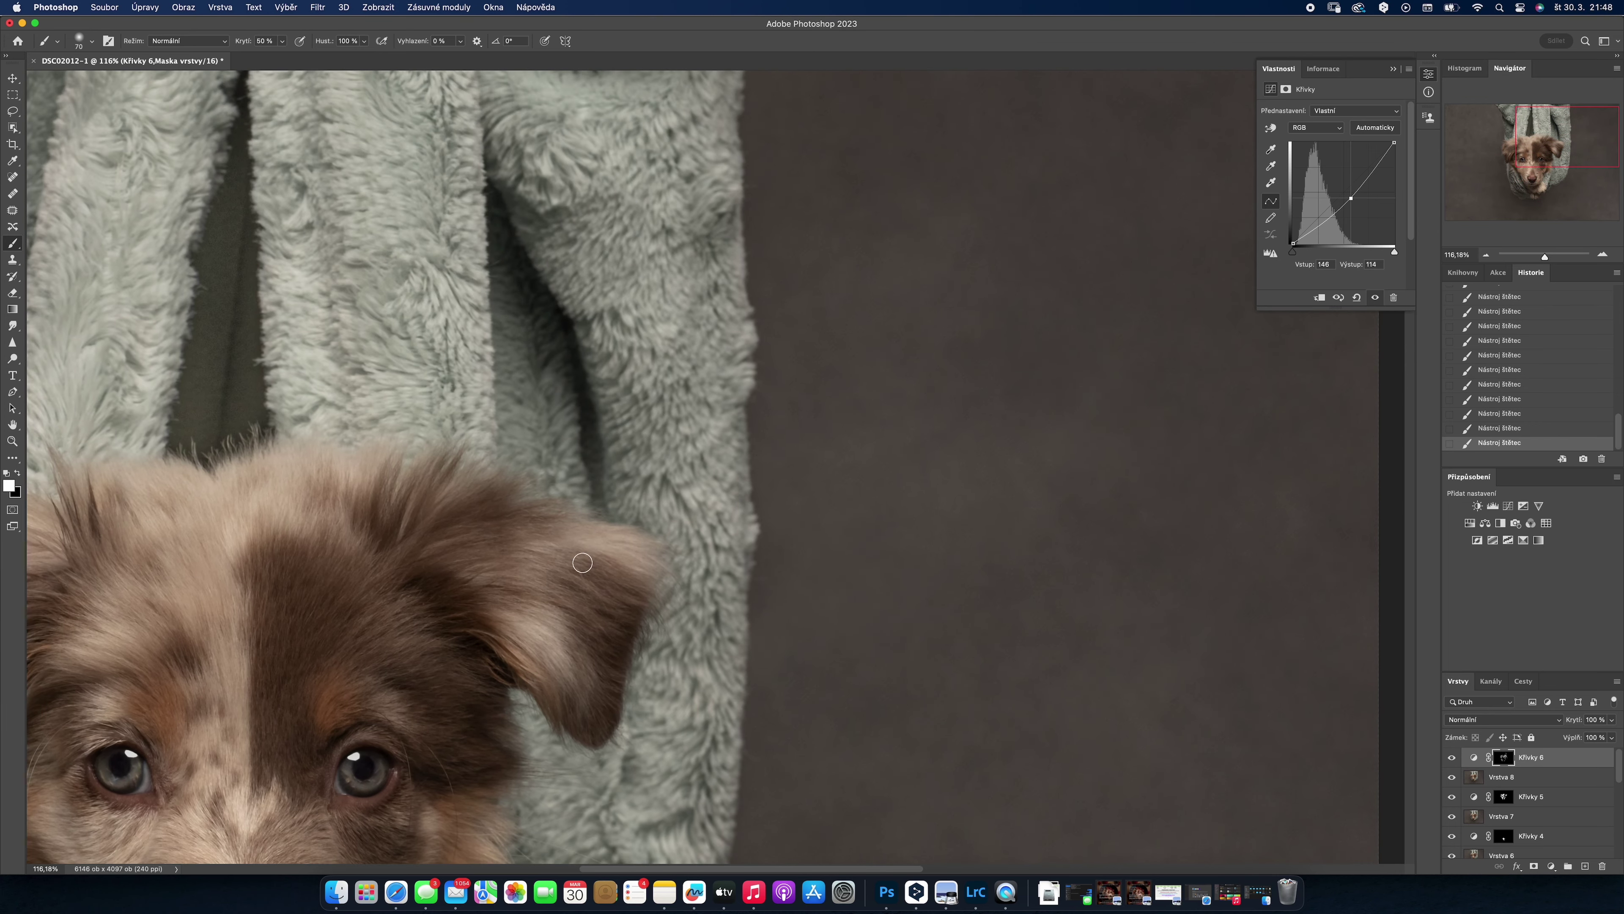
- Darken the blanket folds above and beside the head, including the shadowed gaps
{"action": "scroll", "coordinate": [448, 288], "scroll_direction": "up", "scroll_amount": 5}
{"action": "scroll", "coordinate": [448, 288], "scroll_direction": "left", "scroll_amount": 4}
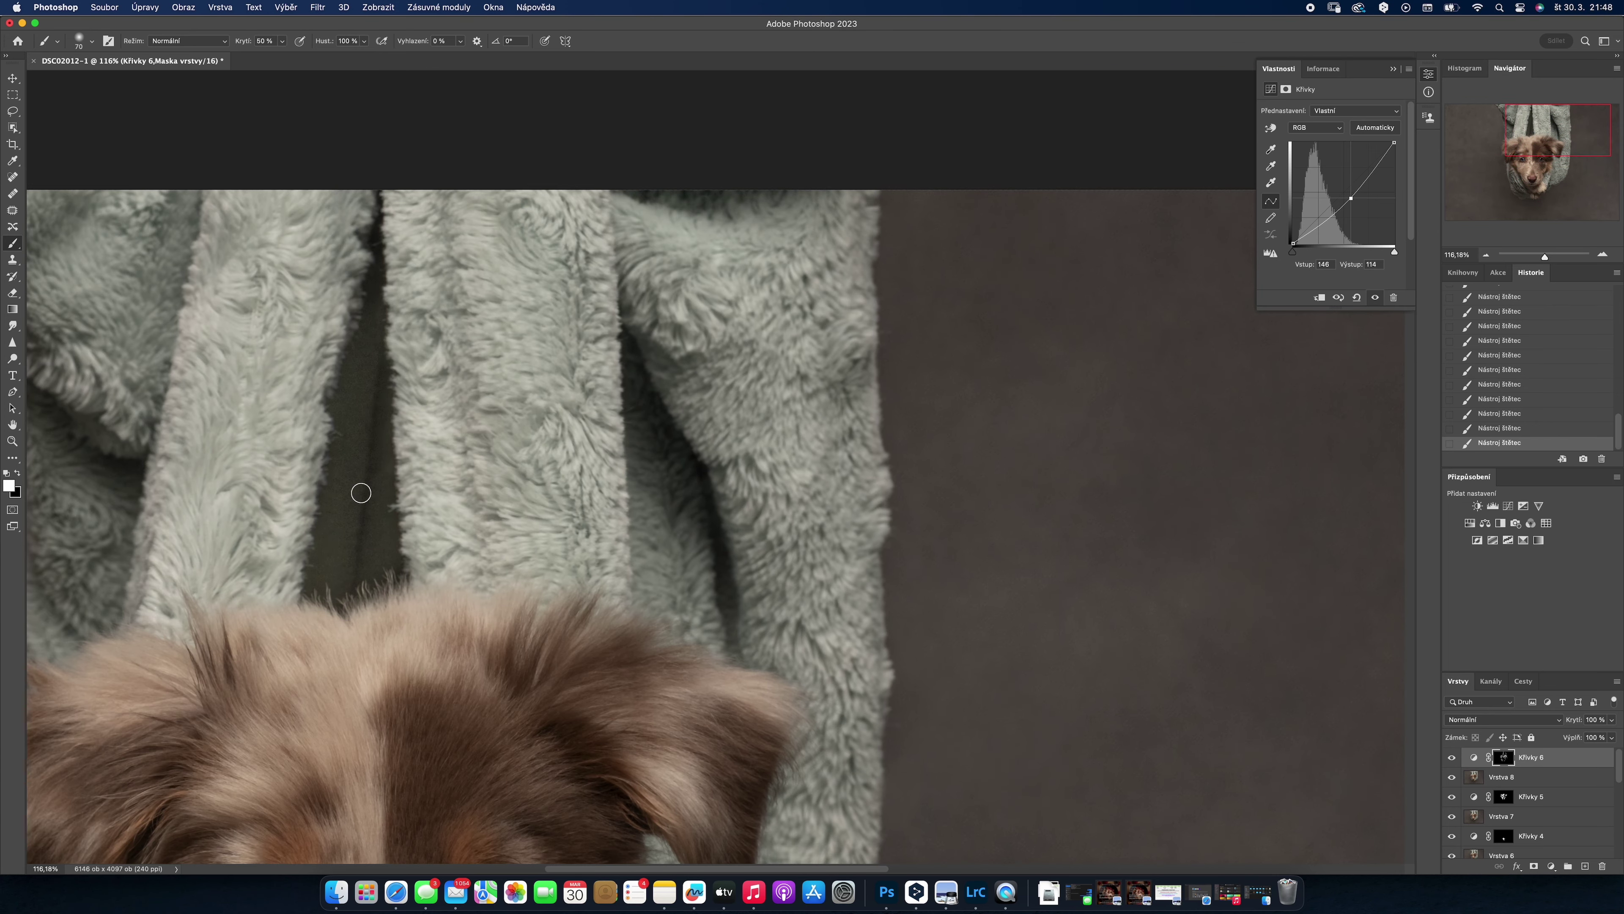
{"action": "scroll", "coordinate": [576, 320], "scroll_direction": "left", "scroll_amount": 5}
{"action": "left_click_drag", "start_coordinate": [620, 283], "coordinate": [646, 563]}
{"action": "left_click_drag", "start_coordinate": [693, 246], "coordinate": [742, 410]}
{"action": "scroll", "coordinate": [519, 290], "scroll_direction": "left", "scroll_amount": 4}
{"action": "left_click_drag", "start_coordinate": [448, 288], "coordinate": [365, 653]}
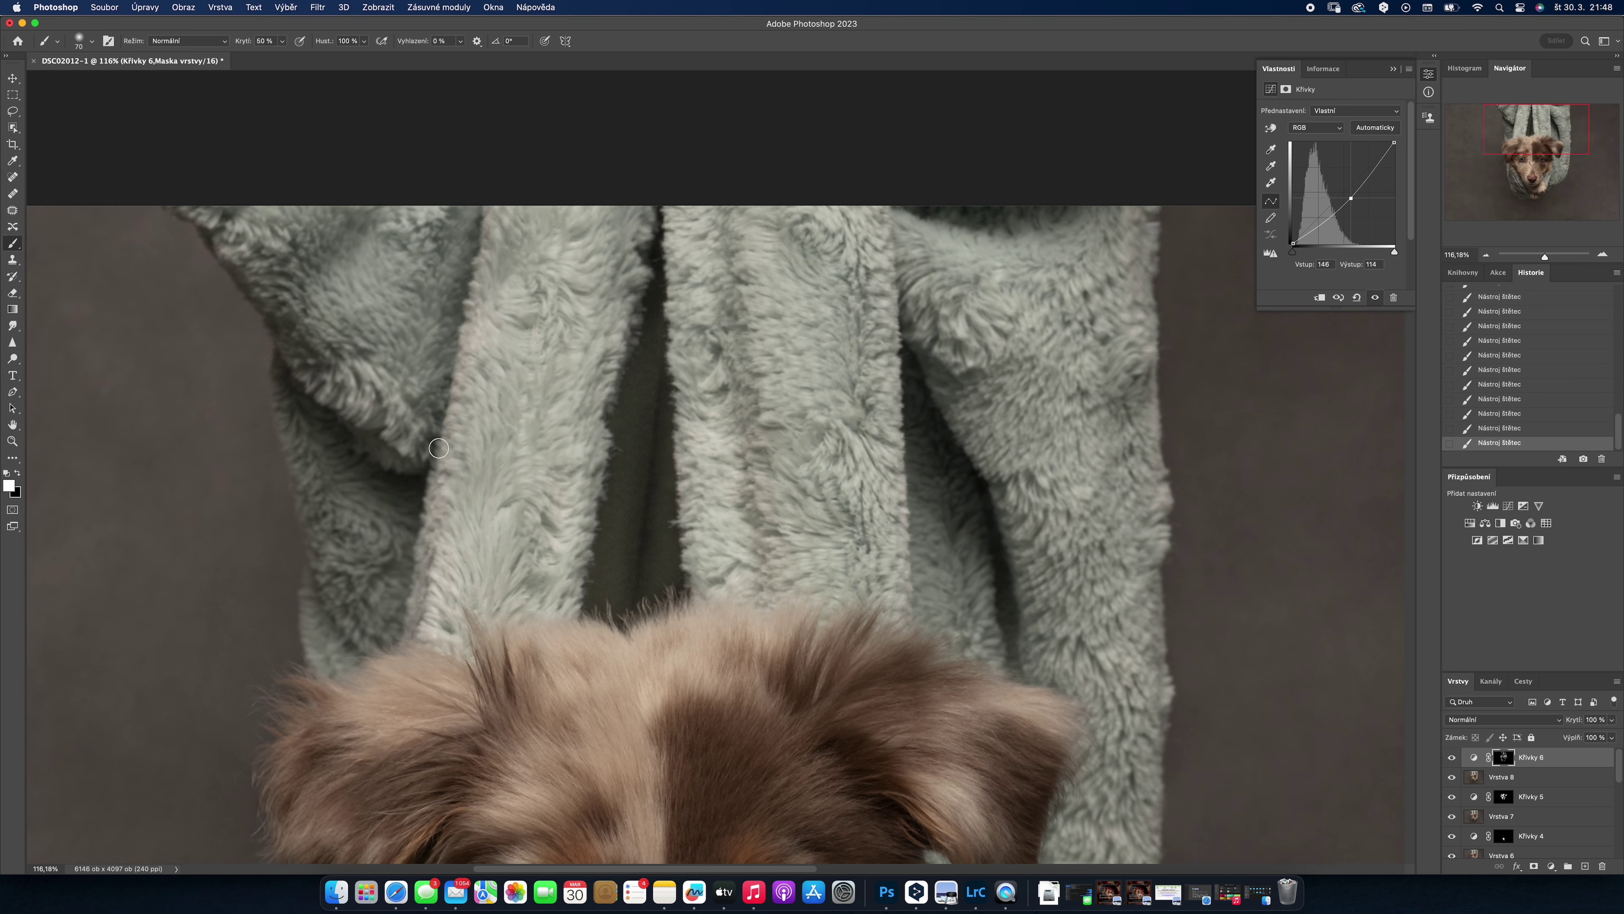
{"action": "left_click_drag", "start_coordinate": [323, 328], "coordinate": [377, 394]}
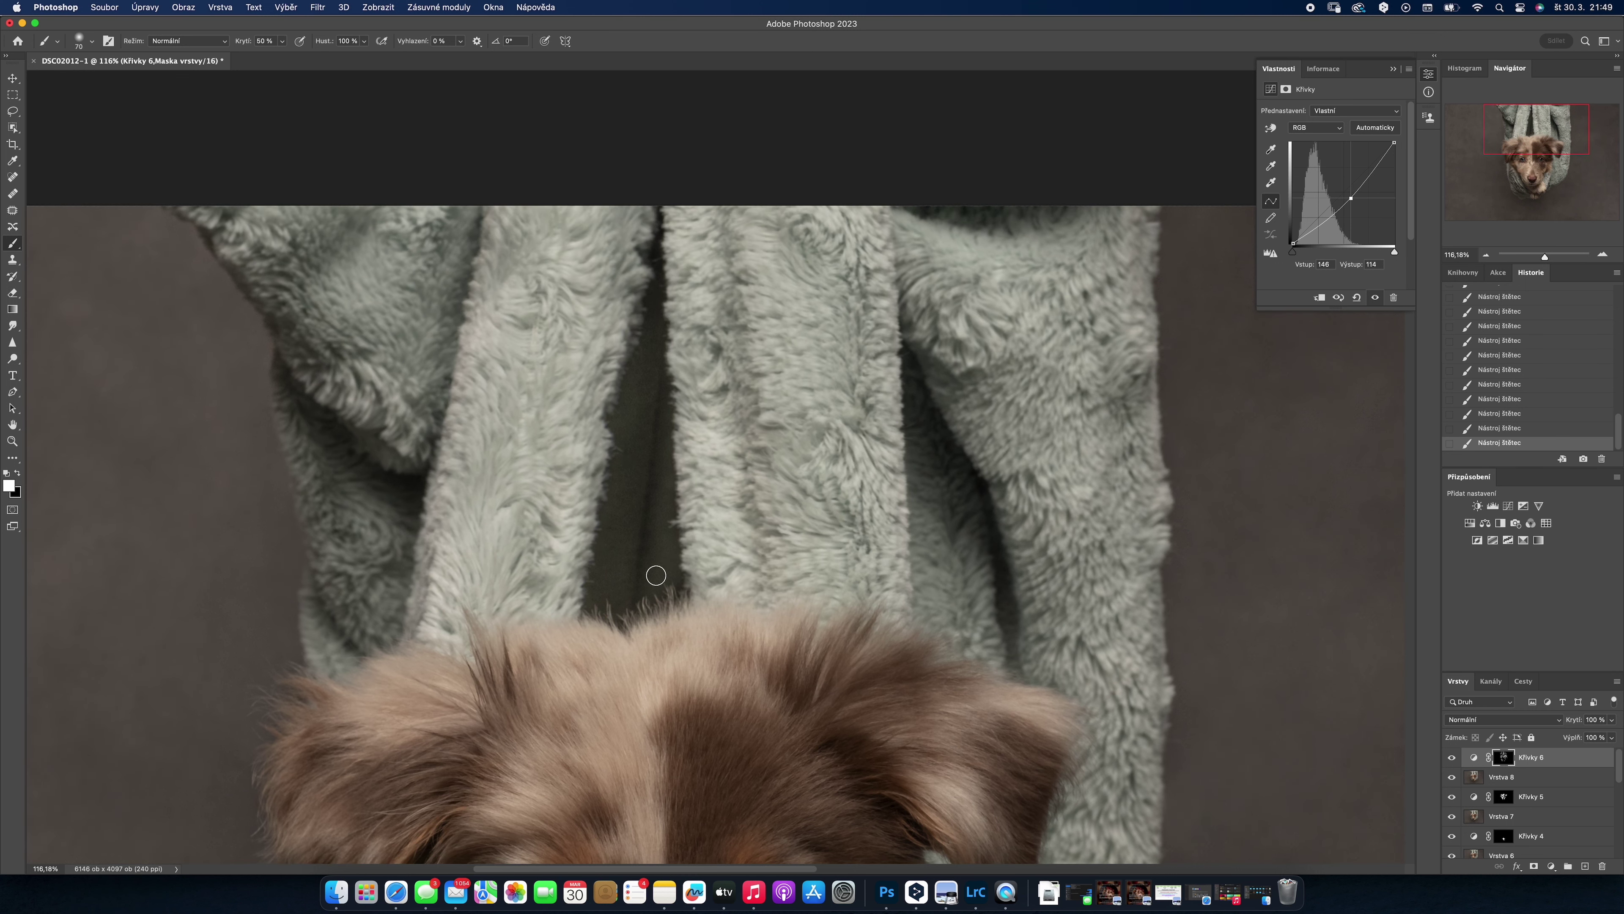
- Compare the darkening on and off, fit the portrait in view, and stamp visible layers
{"action": "scroll", "coordinate": [656, 576], "scroll_direction": "down", "scroll_amount": 5}
{"action": "scroll", "coordinate": [725, 436], "scroll_direction": "down", "scroll_amount": 5}
{"action": "scroll", "coordinate": [812, 554], "scroll_direction": "down", "scroll_amount": 3}
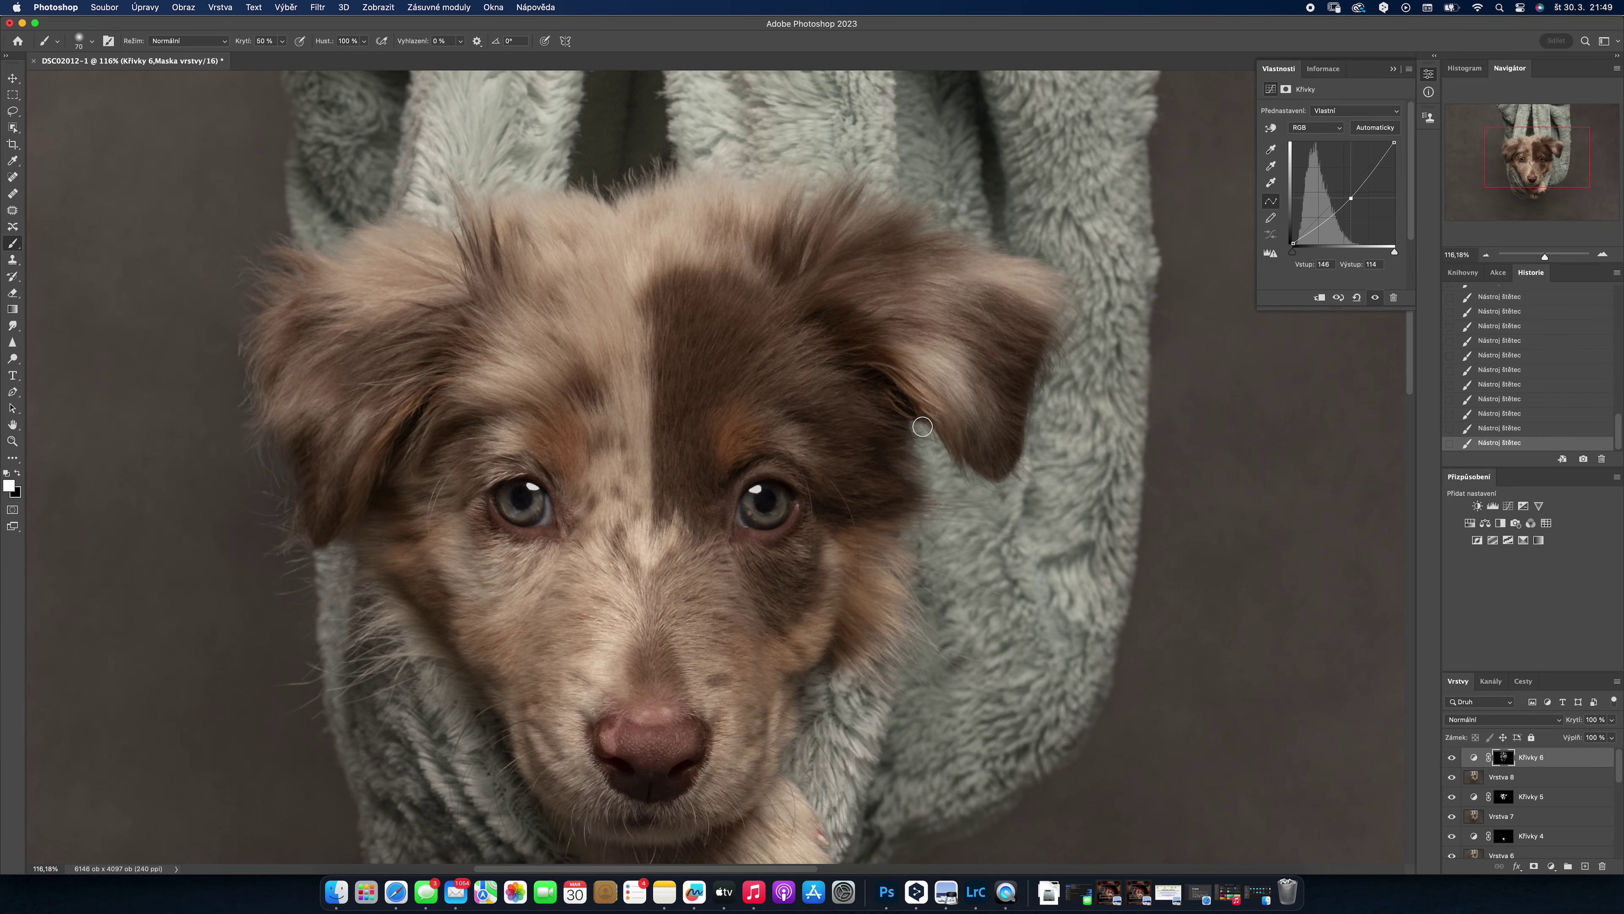
{"action": "left_click", "coordinate": [1452, 757]}
{"action": "key", "text": "super+0"}
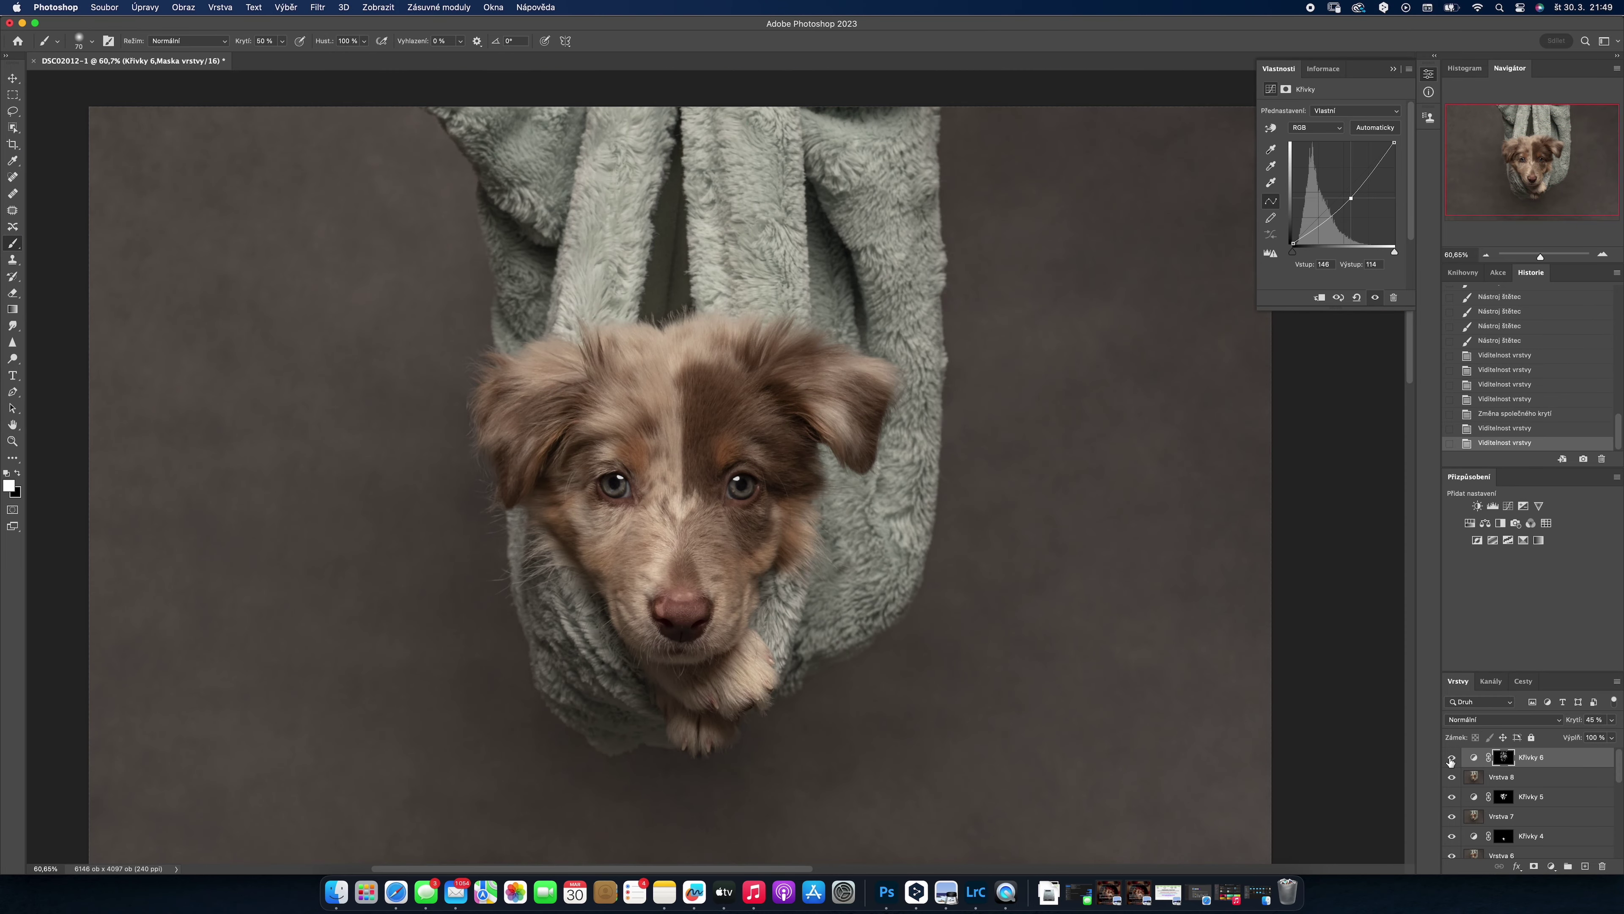
{"action": "key", "text": "super+alt+shift+e"}
- Try a Selective Color layer on the cyans and greens, then delete it
{"action": "left_click", "coordinate": [1526, 540]}
{"action": "left_click", "coordinate": [1356, 125]}
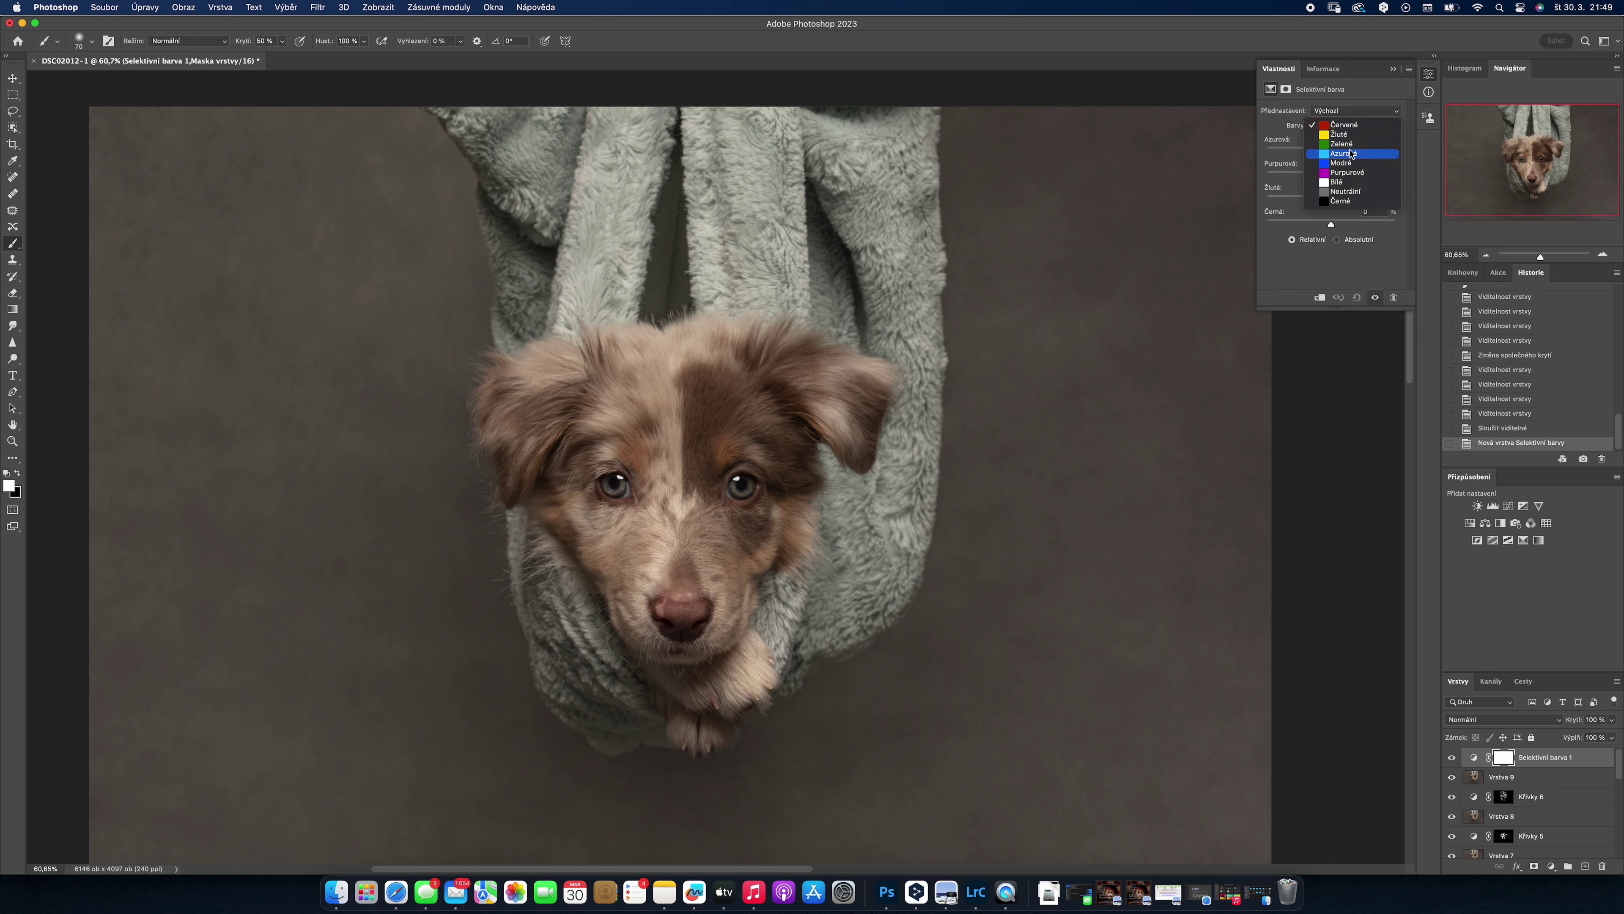
{"action": "left_click", "coordinate": [1336, 158]}
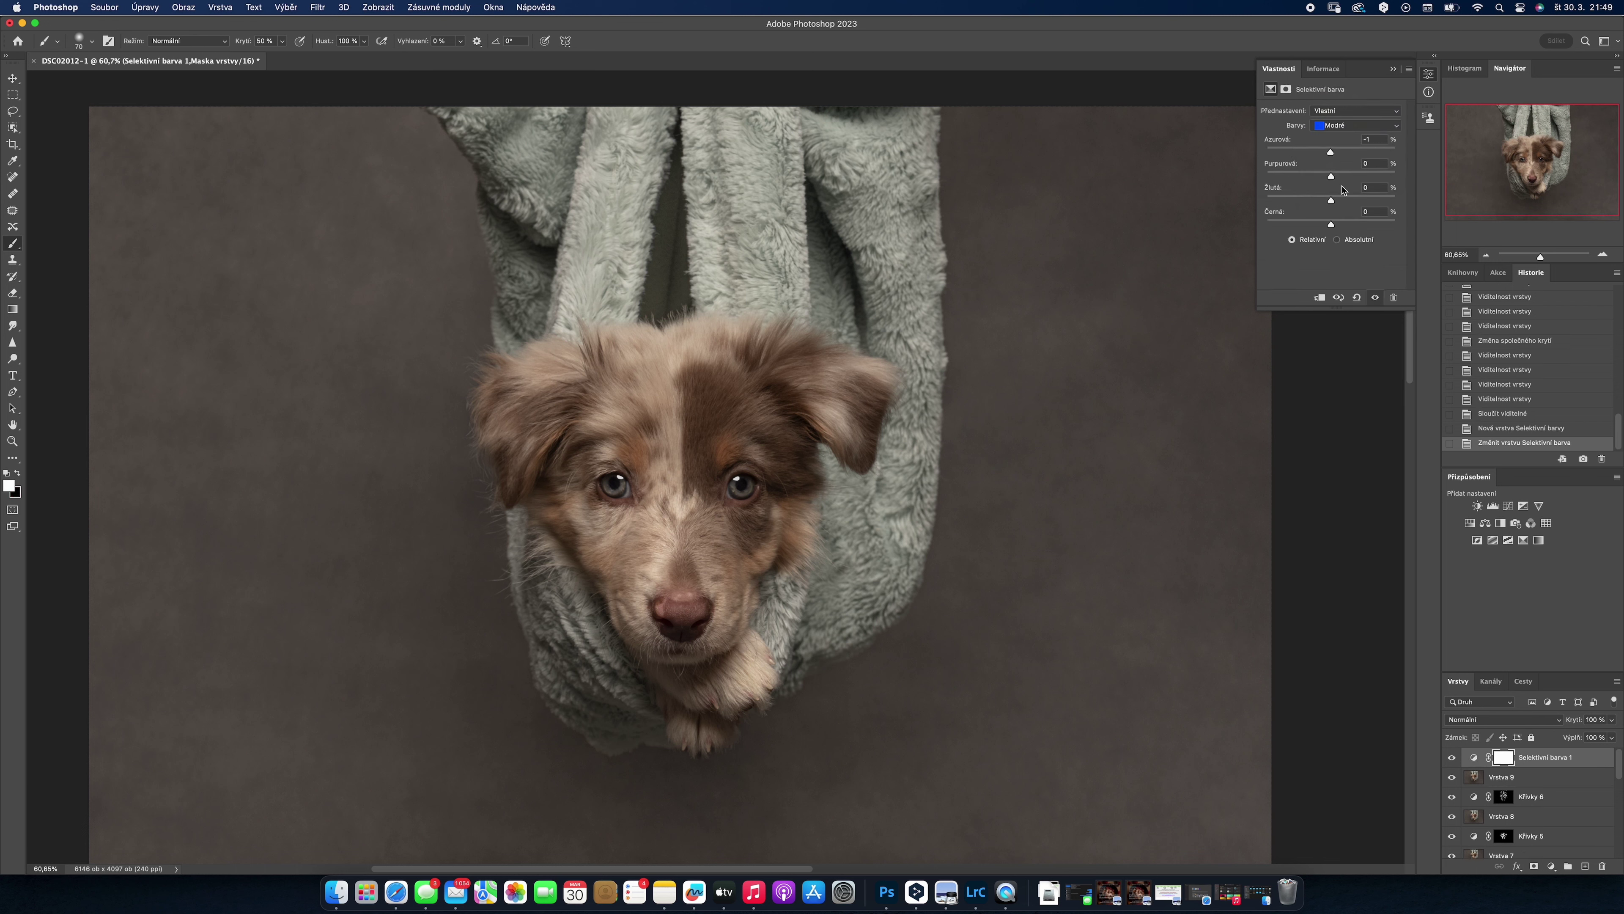
{"action": "left_click", "coordinate": [1356, 126]}
{"action": "left_click", "coordinate": [1356, 125]}
{"action": "left_click", "coordinate": [1336, 151]}
{"action": "left_click_drag", "start_coordinate": [1592, 761], "coordinate": [1602, 866]}
- Add a Hue/Saturation layer and test saturation and lightness on the cyans, blues and yellows
{"action": "left_click", "coordinate": [1470, 523]}
{"action": "left_click", "coordinate": [1343, 127]}
{"action": "left_click", "coordinate": [1317, 176]}
{"action": "mouse_move", "coordinate": [1331, 183]}
{"action": "left_mouse_down"}
{"action": "mouse_move", "coordinate": [1406, 188]}
{"action": "mouse_move", "coordinate": [1331, 186]}
{"action": "left_mouse_up"}
{"action": "key", "text": "l"}
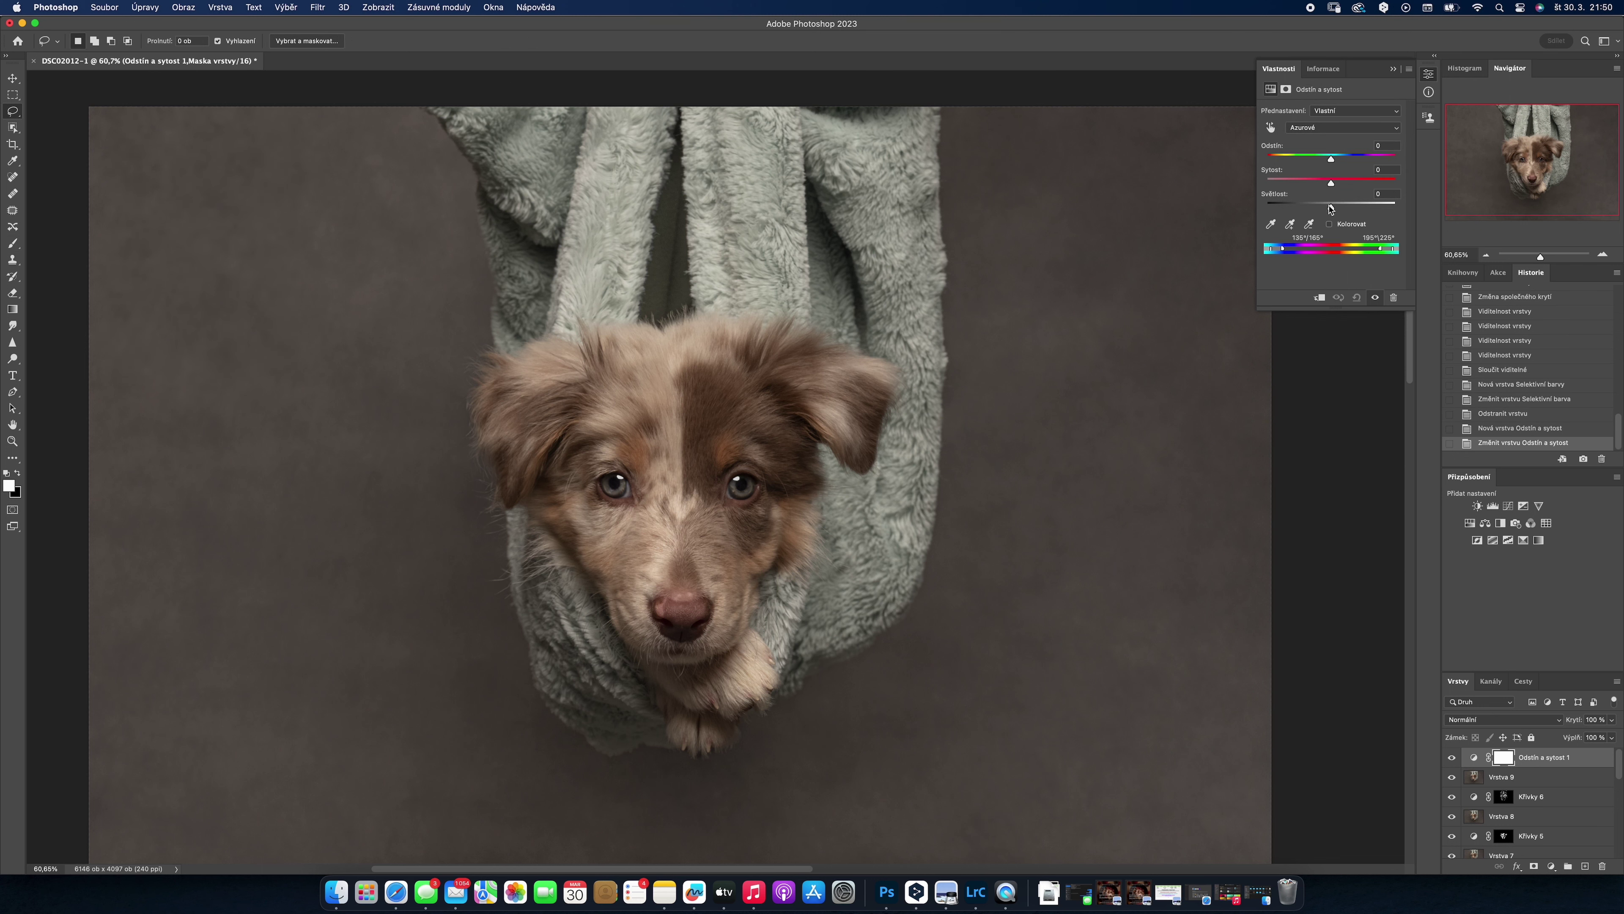
{"action": "left_click", "coordinate": [1343, 128]}
{"action": "left_click", "coordinate": [1343, 142]}
{"action": "left_click", "coordinate": [1344, 127]}
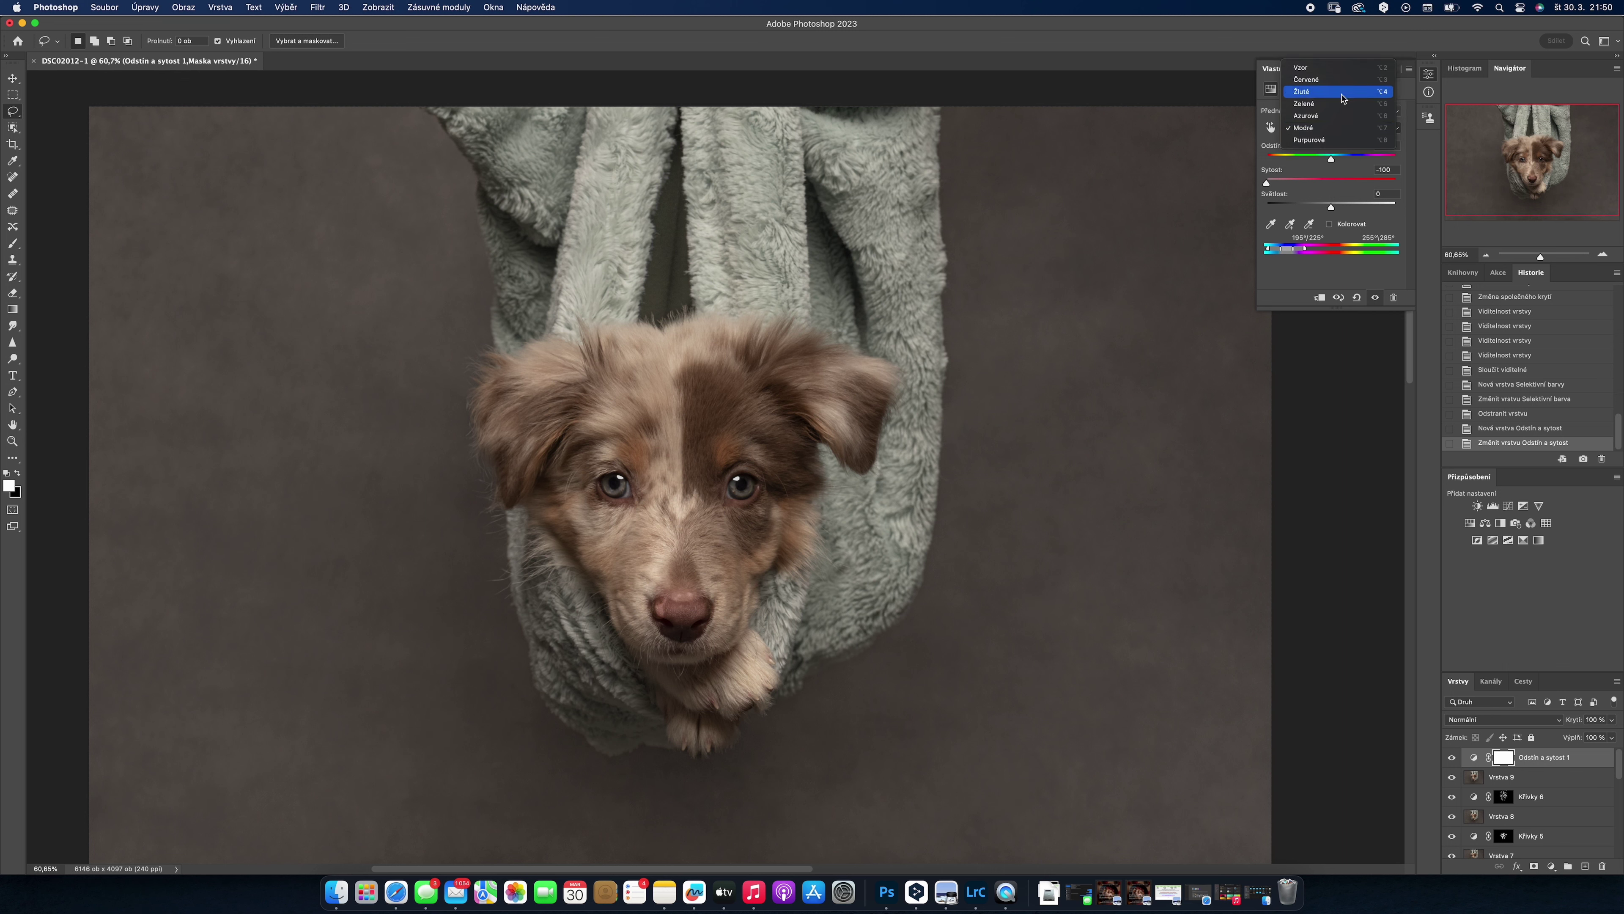
{"action": "left_click", "coordinate": [1343, 81]}
{"action": "left_click_drag", "start_coordinate": [1331, 183], "coordinate": [1327, 185]}
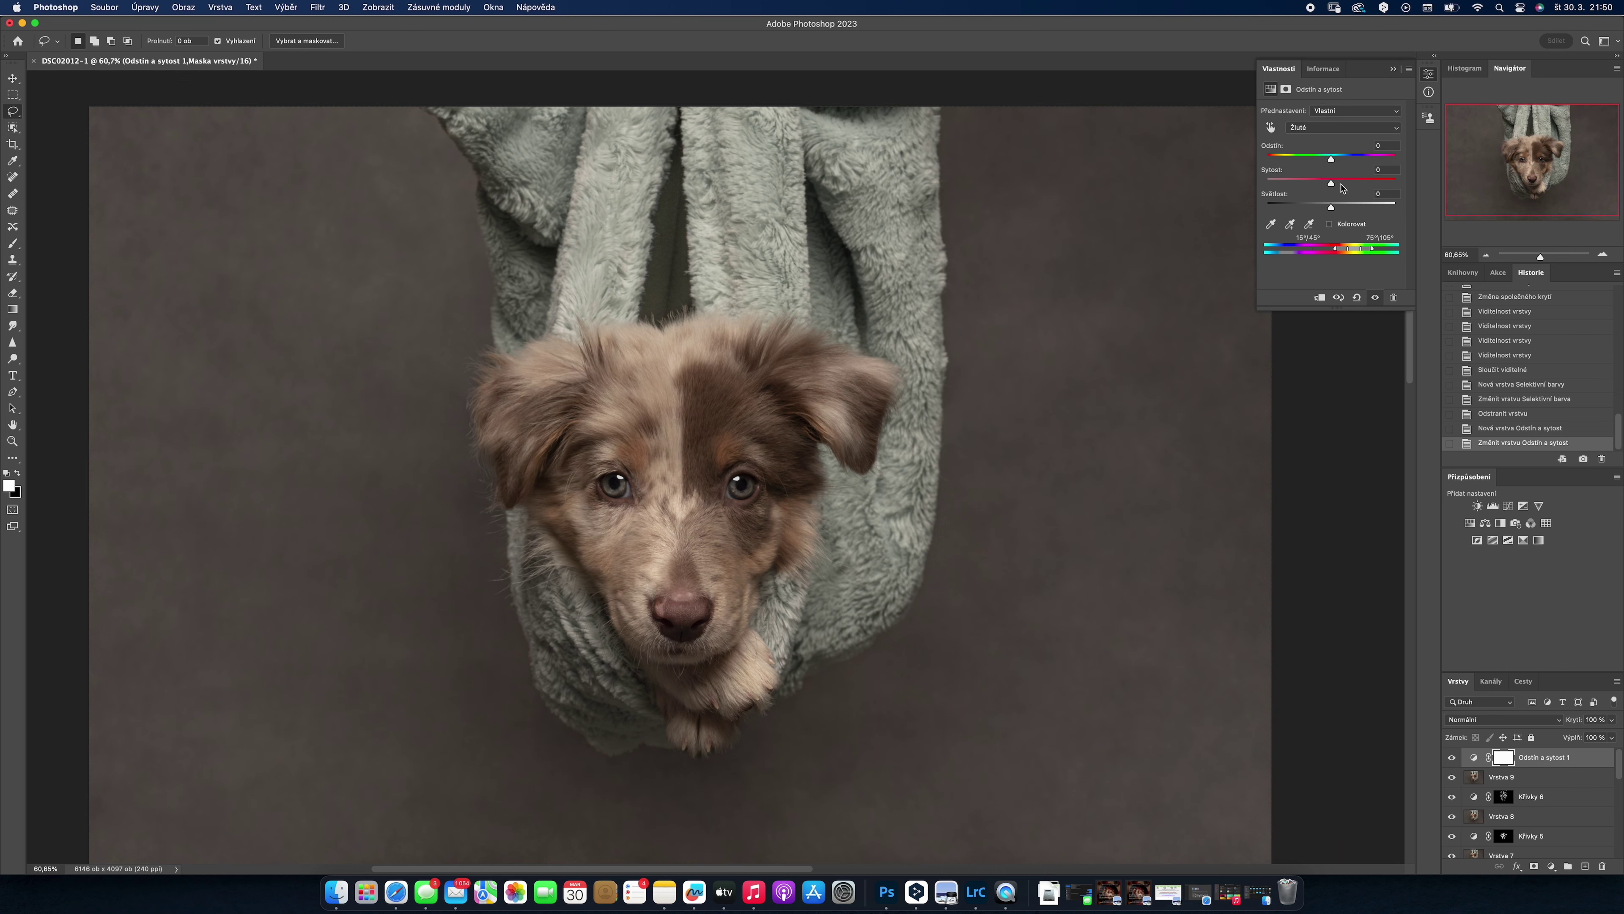
{"action": "left_click_drag", "start_coordinate": [1331, 207], "coordinate": [1267, 185]}
- Desaturate the greens and blues, compare the result, and stamp visible layers
{"action": "left_click", "coordinate": [1343, 127]}
{"action": "left_click", "coordinate": [1343, 142]}
{"action": "left_click", "coordinate": [1343, 127]}
{"action": "left_click", "coordinate": [1343, 157]}
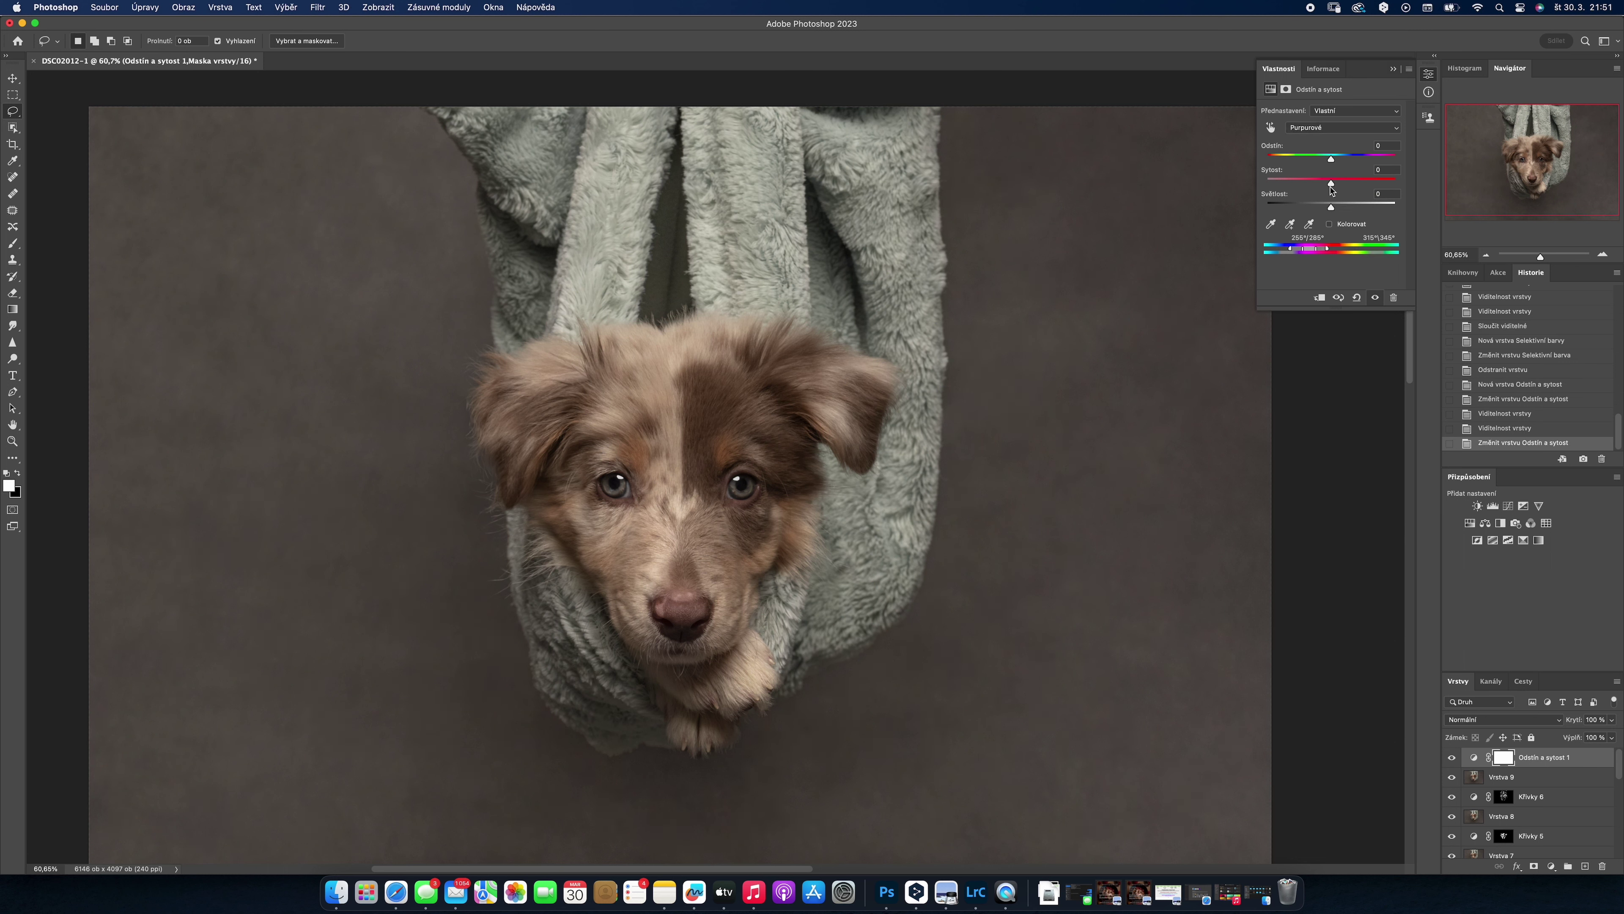
{"action": "left_click", "coordinate": [1452, 757]}
{"action": "left_click", "coordinate": [1451, 757]}
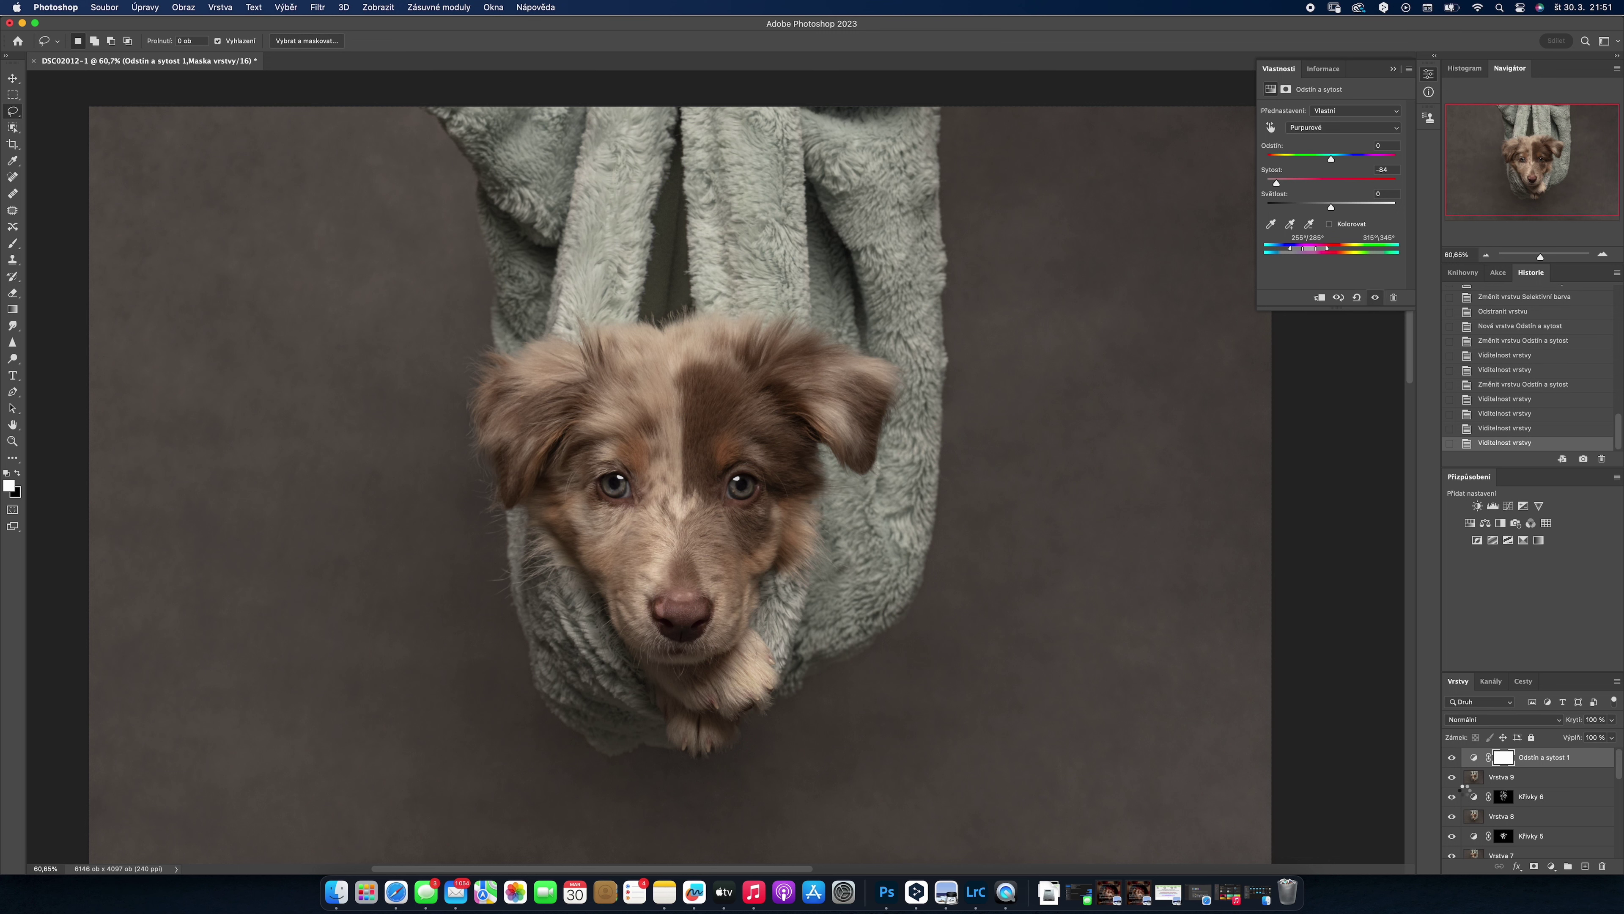
{"action": "key", "text": "super+alt+shift+e"}
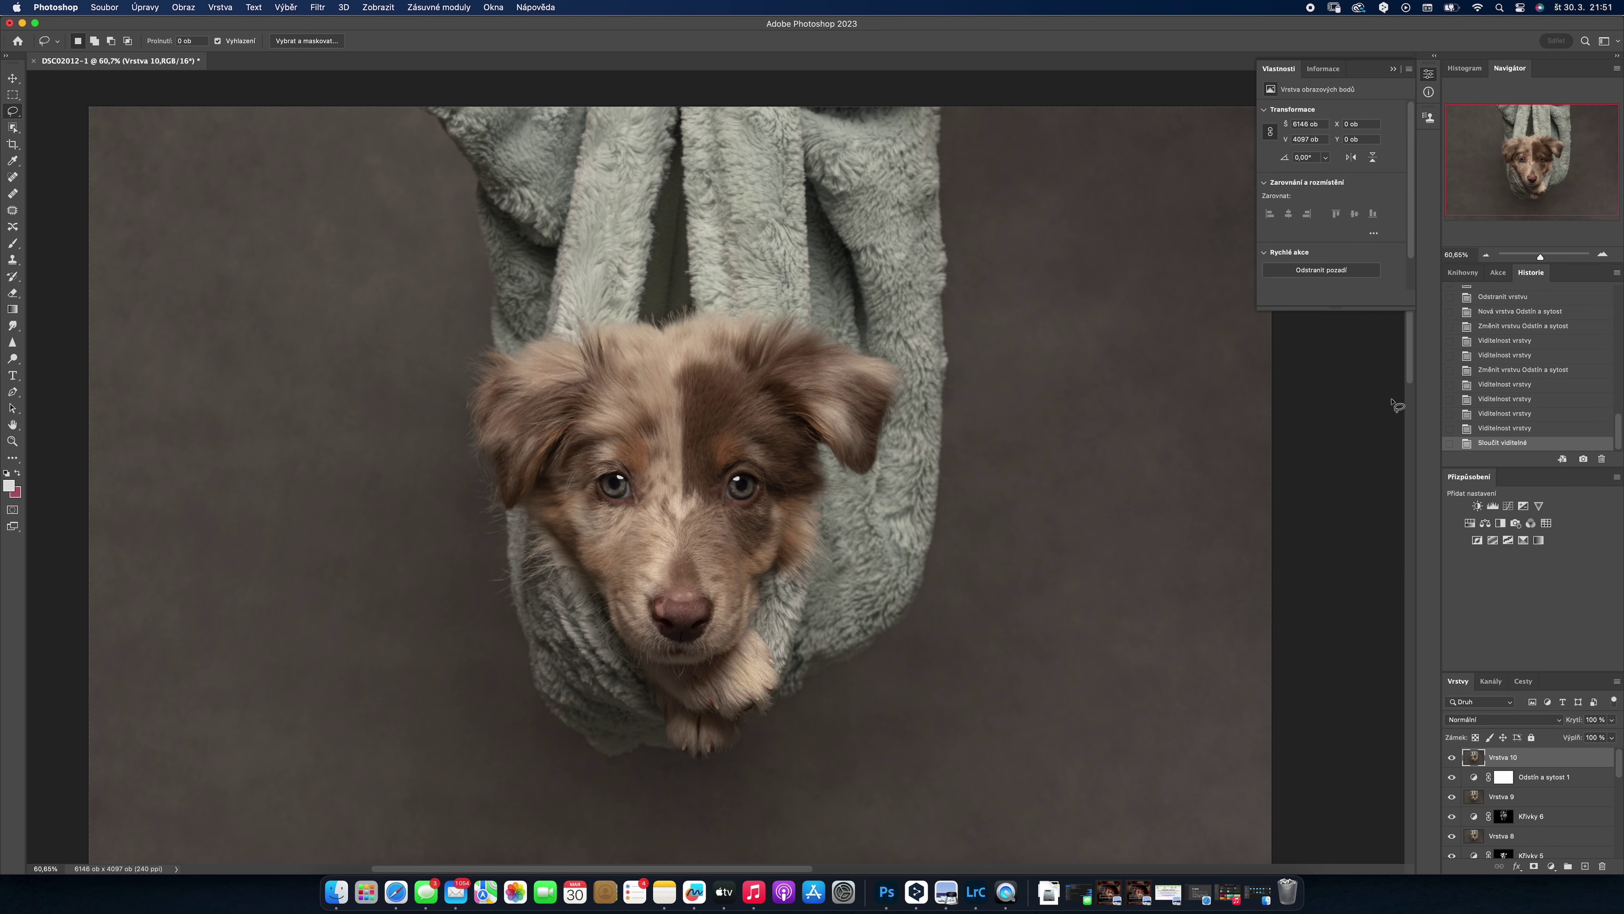
- Add a Brightness/Contrast layer (Brightness 9, Contrast -11) and stamp visible layers
{"action": "left_click", "coordinate": [1477, 505]}
{"action": "left_click_drag", "start_coordinate": [1332, 145], "coordinate": [1318, 170]}
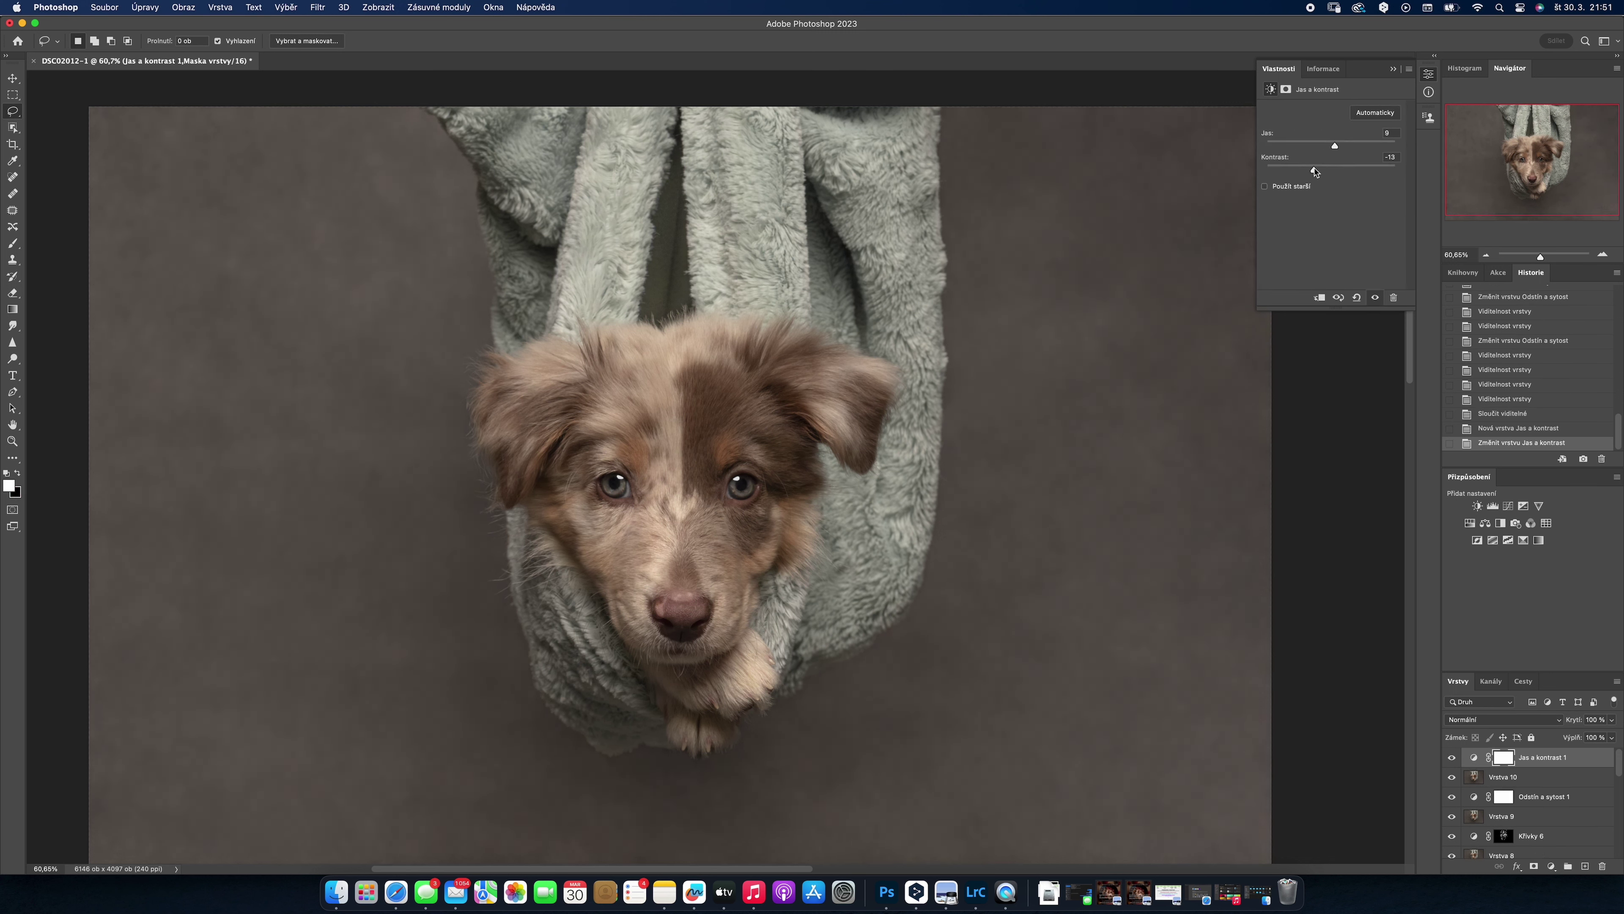
{"action": "left_click", "coordinate": [1451, 757]}
{"action": "left_click", "coordinate": [1451, 757]}
{"action": "key", "text": "super+alt+shift+e"}
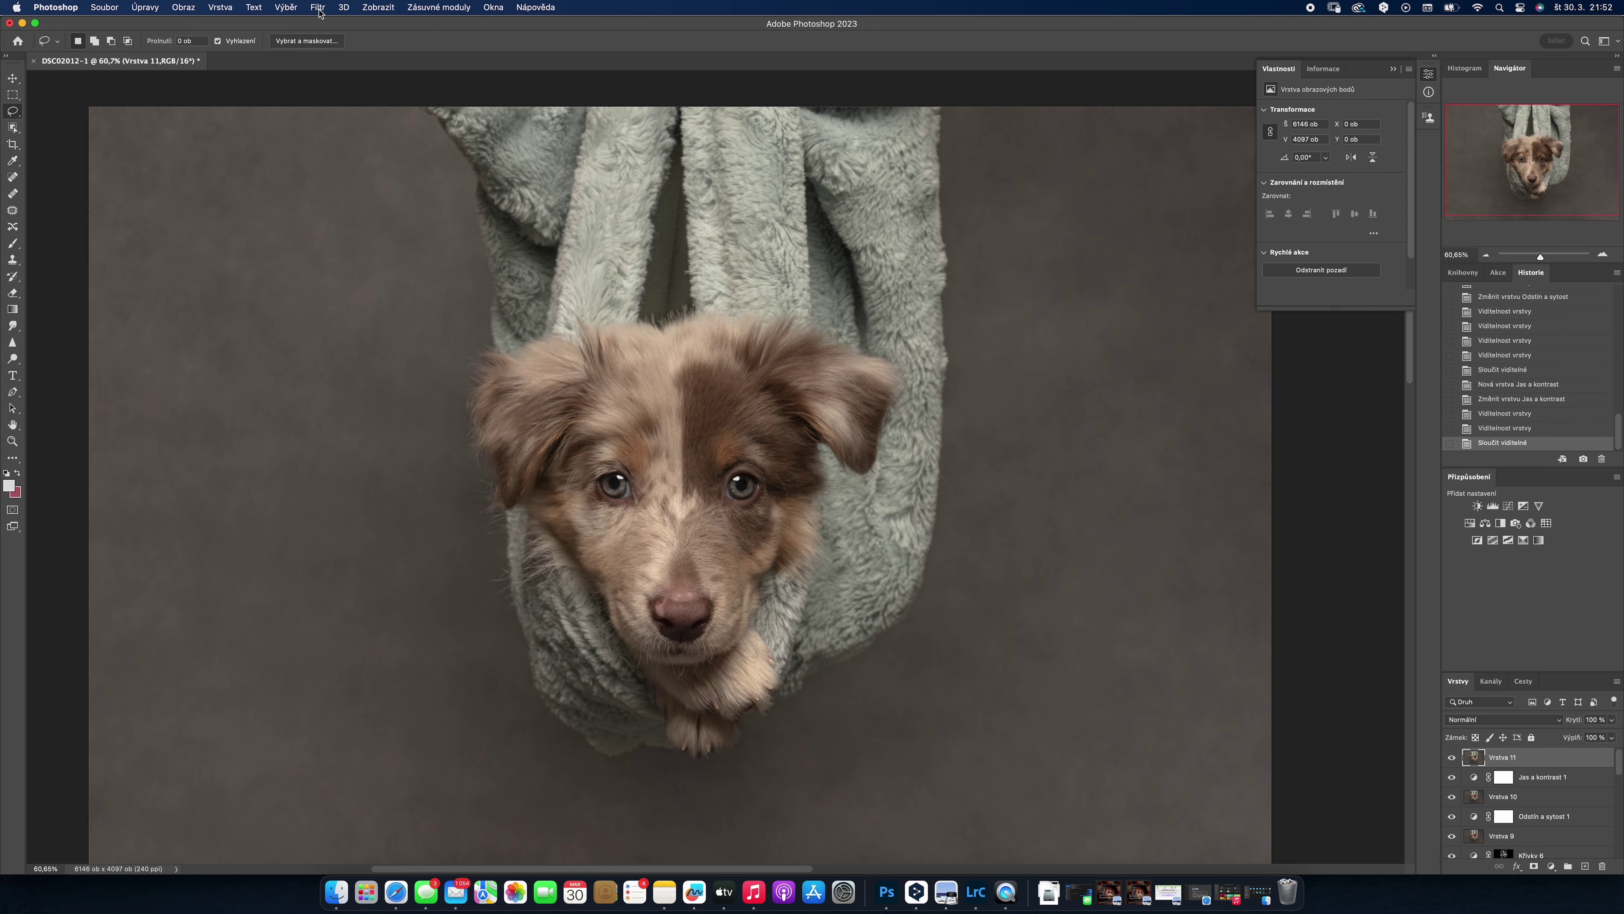
- In the Camera Raw Filter, raise Exposure to +0.20 and lower Shadows and Whites
{"action": "left_click", "coordinate": [318, 8]}
{"action": "left_click", "coordinate": [345, 88]}
{"action": "mouse_move", "coordinate": [1507, 318]}
{"action": "left_mouse_down"}
{"action": "mouse_move", "coordinate": [1522, 362]}
{"action": "mouse_move", "coordinate": [1489, 378]}
{"action": "left_mouse_up"}
{"action": "mouse_move", "coordinate": [1507, 397]}
{"action": "left_mouse_down"}
{"action": "mouse_move", "coordinate": [1520, 451]}
{"action": "mouse_move", "coordinate": [1499, 493]}
{"action": "mouse_move", "coordinate": [1518, 523]}
{"action": "left_mouse_up"}
{"action": "left_click", "coordinate": [856, 449]}
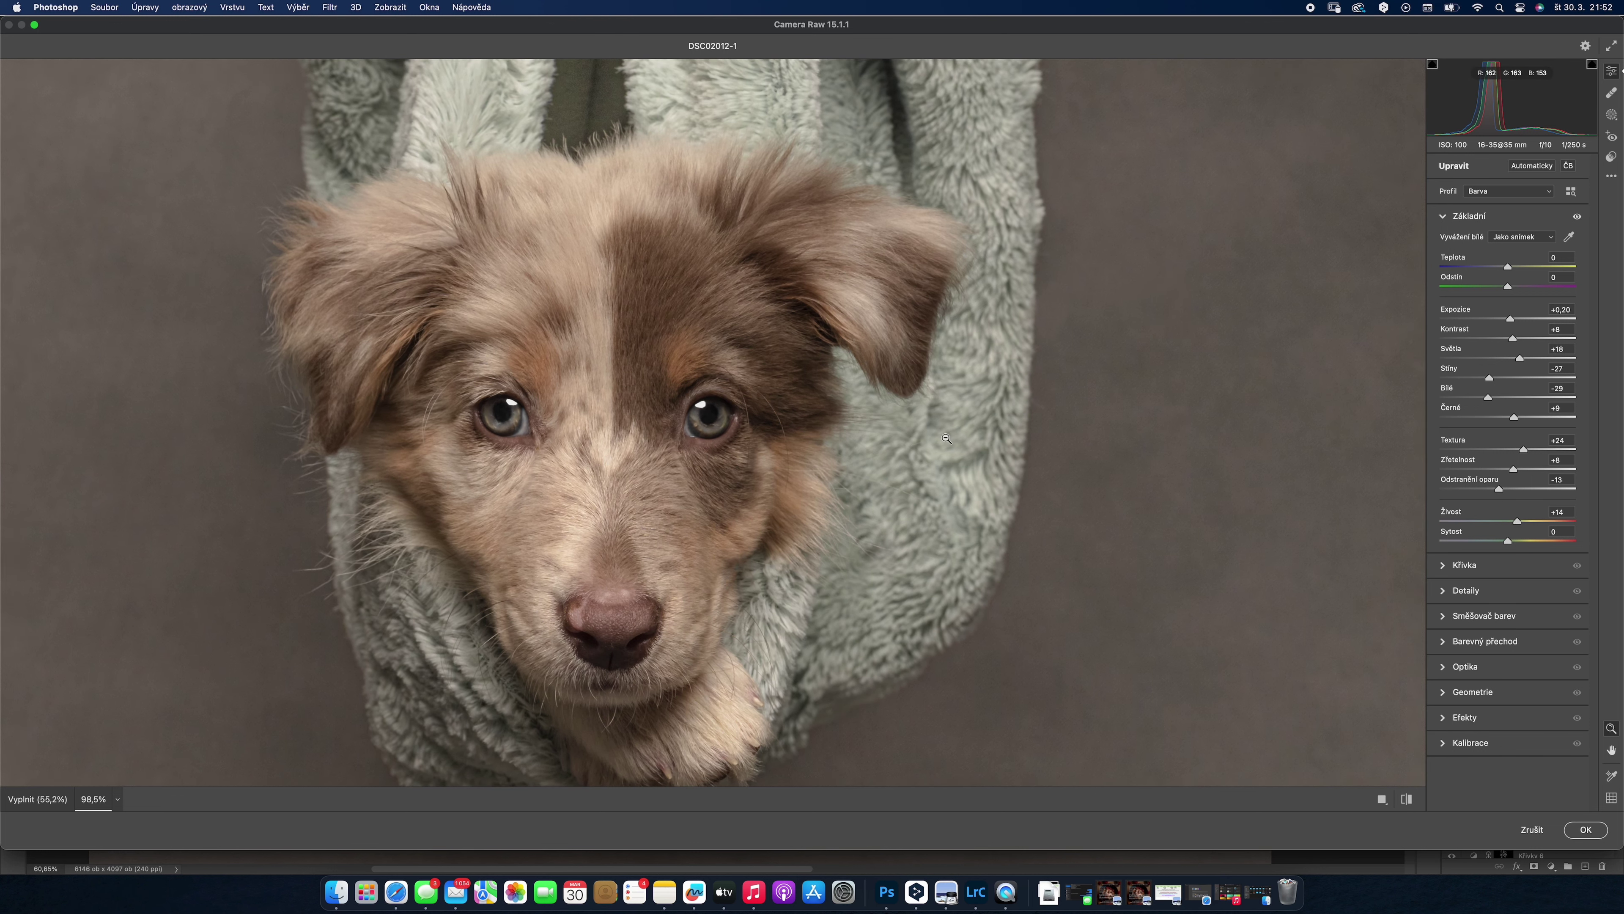
- View the photo at 50%, check the tone curve, and deepen Blacks to -3
{"action": "left_click", "coordinate": [117, 799]}
{"action": "left_click", "coordinate": [153, 693]}
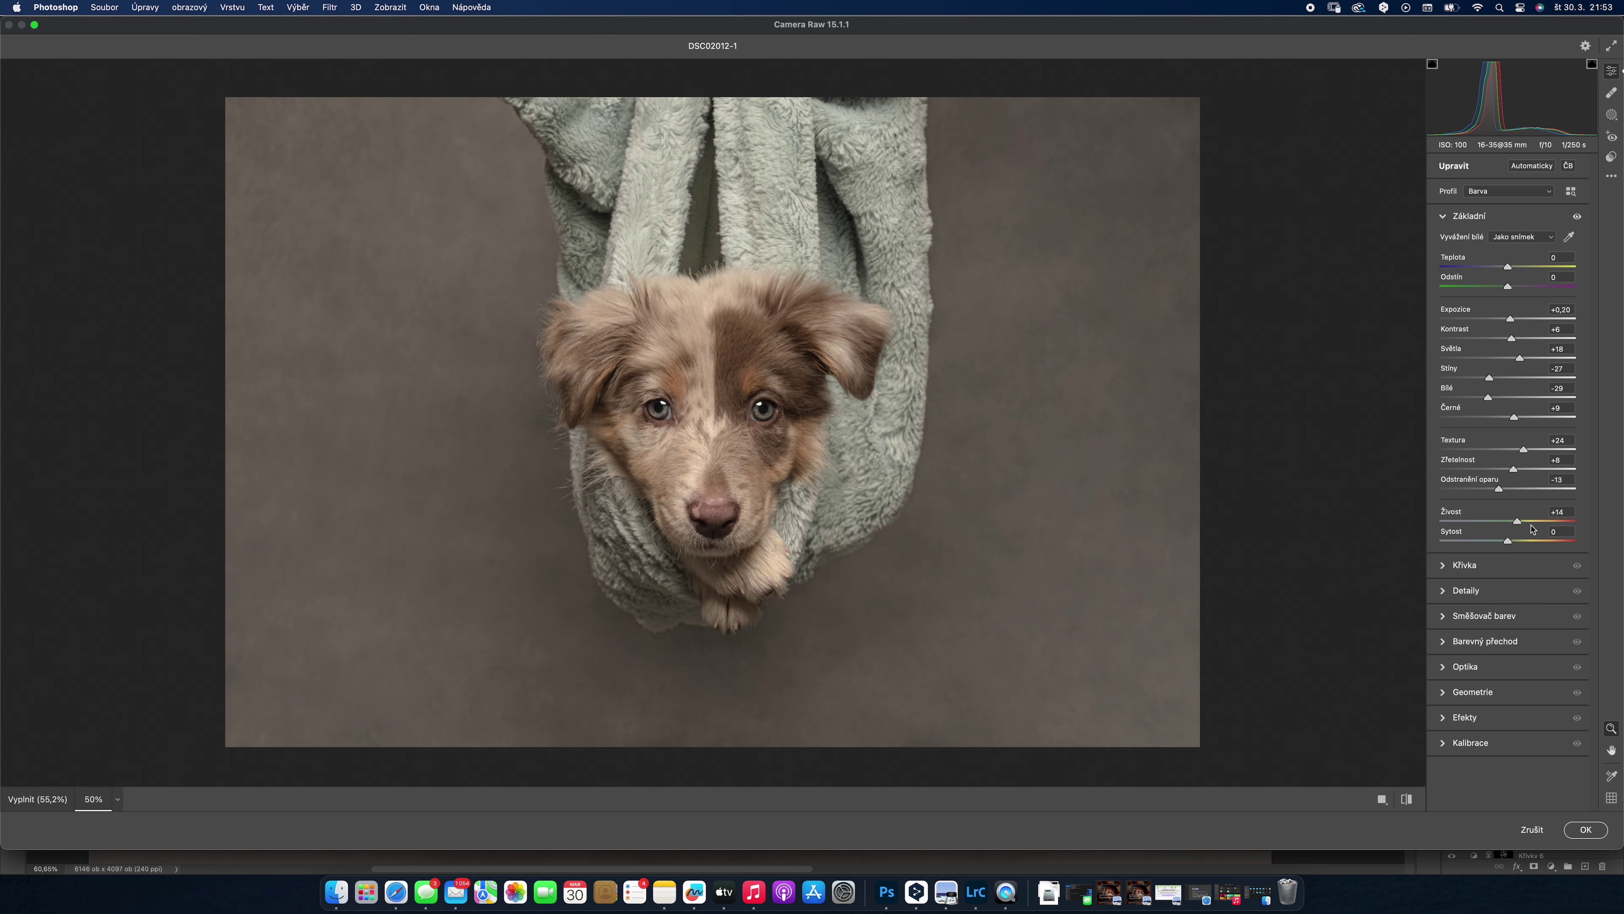
{"action": "left_click", "coordinate": [1464, 564]}
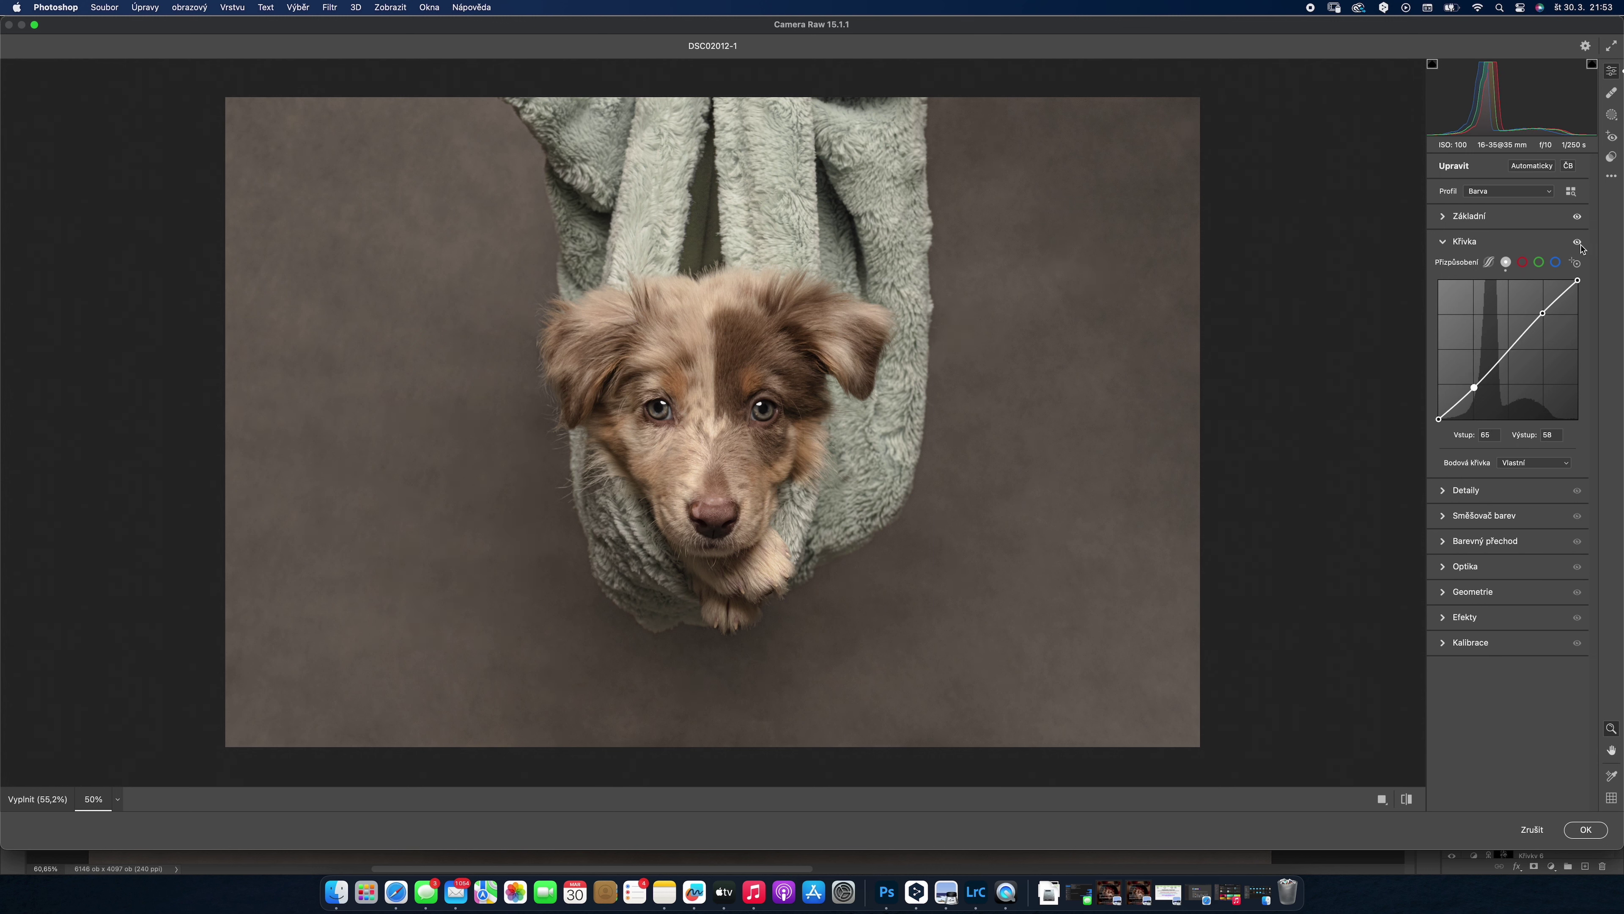
{"action": "left_click", "coordinate": [1490, 216]}
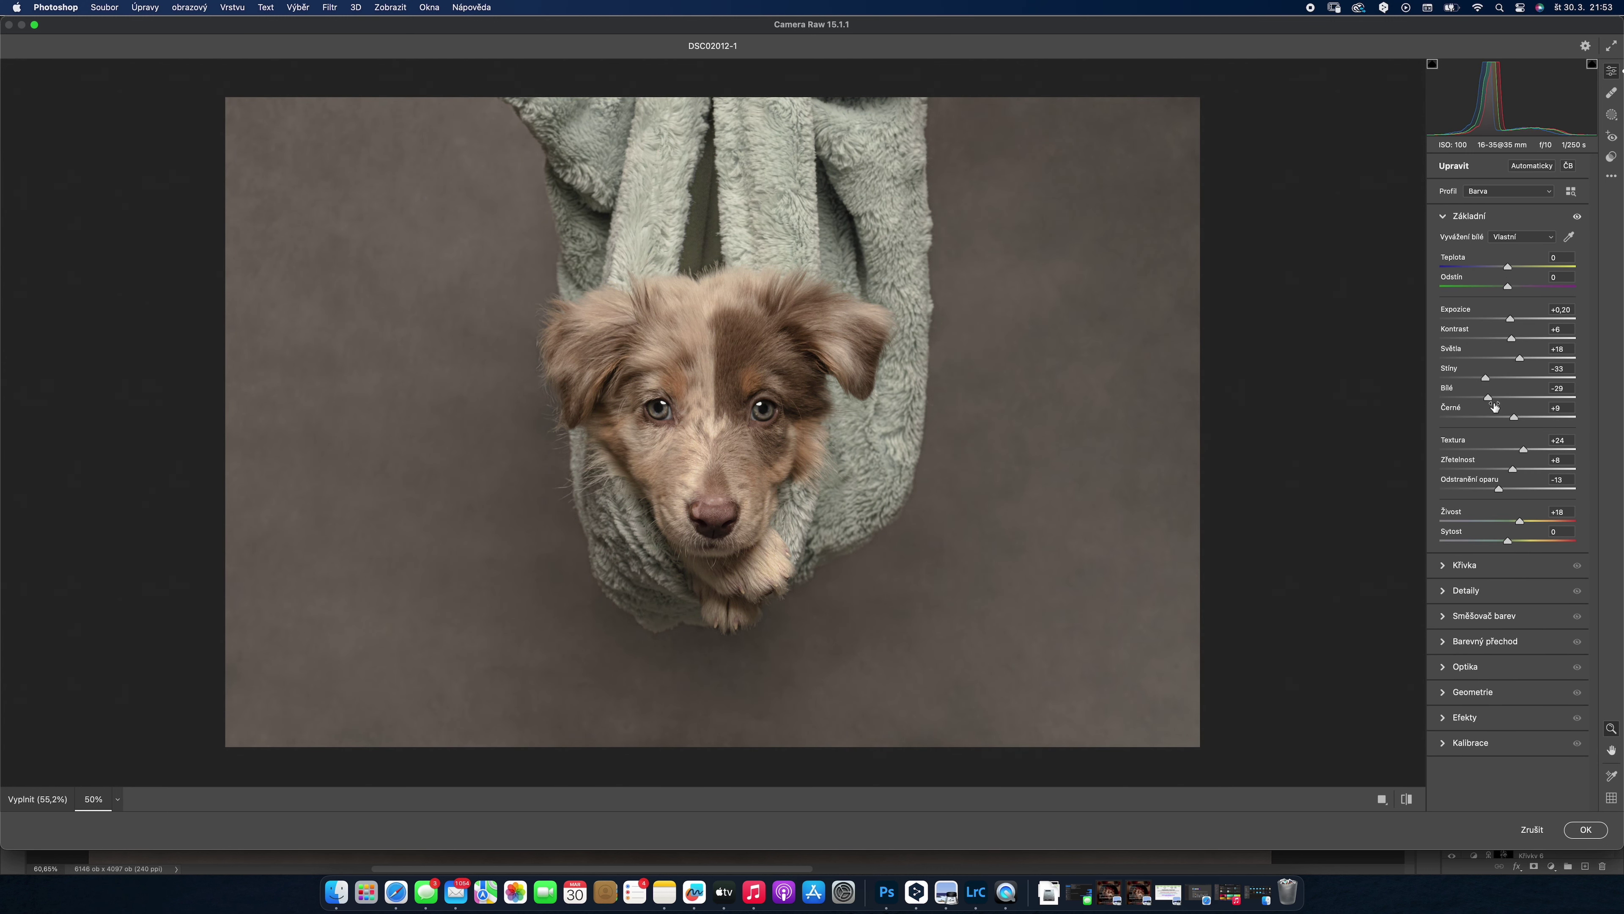
{"action": "left_click_drag", "start_coordinate": [1514, 417], "coordinate": [1500, 417]}
- Add a radial gradient mask minus the puppy subject and lower its exposure to -2.10
{"action": "left_click", "coordinate": [1612, 114]}
{"action": "left_click", "coordinate": [1464, 373]}
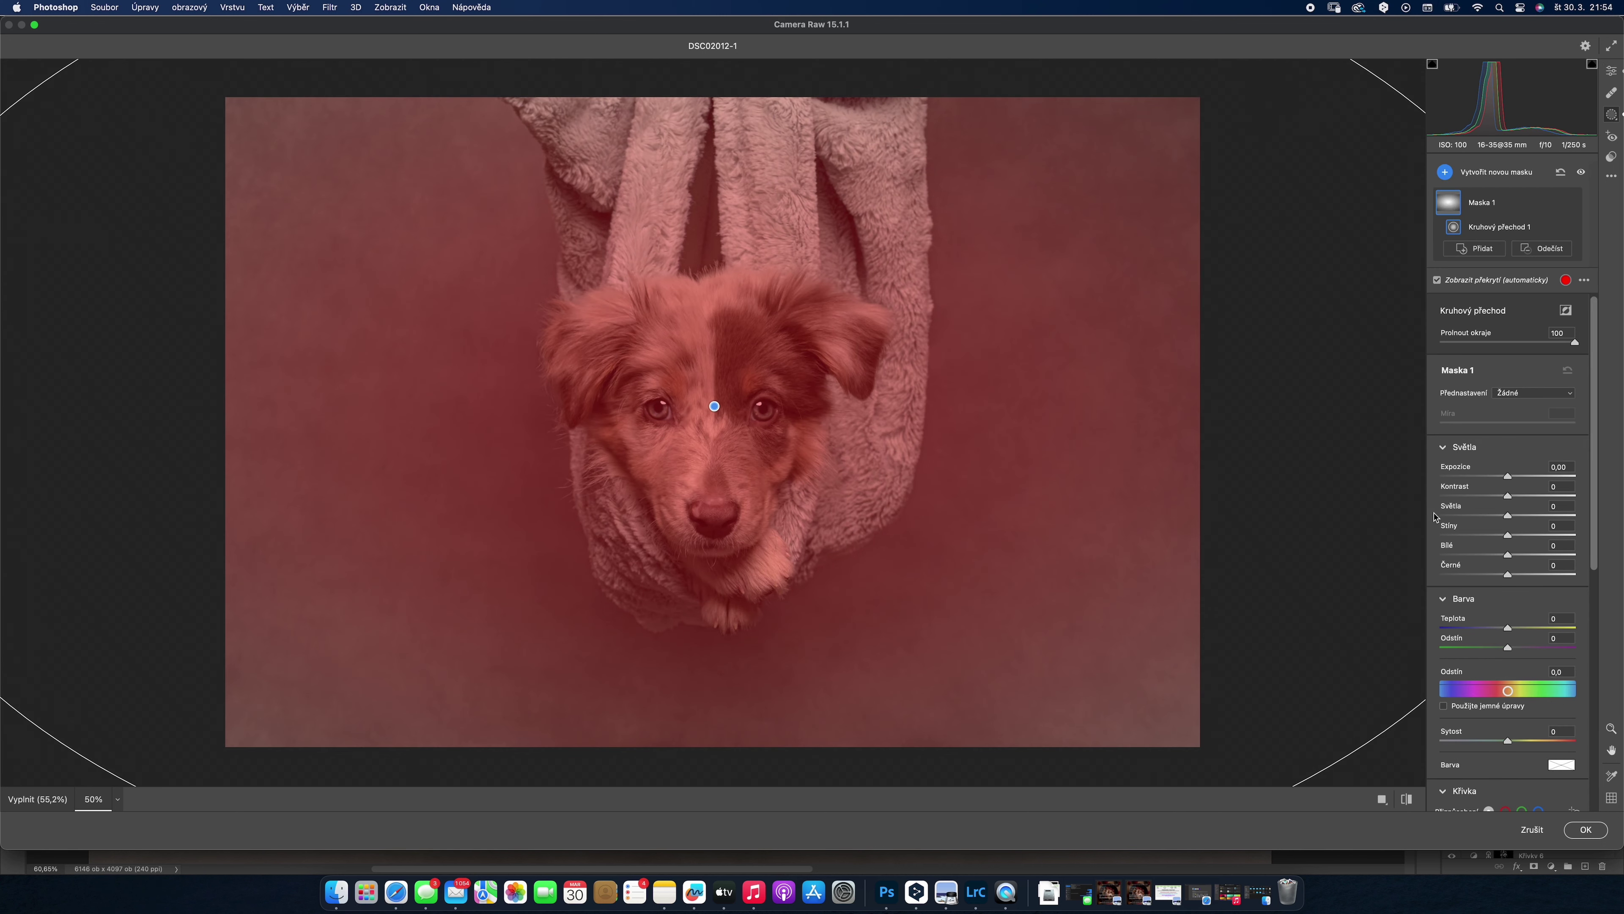
{"action": "left_click", "coordinate": [1542, 249]}
{"action": "left_click", "coordinate": [1464, 257]}
{"action": "left_click_drag", "start_coordinate": [1507, 469], "coordinate": [1475, 472]}
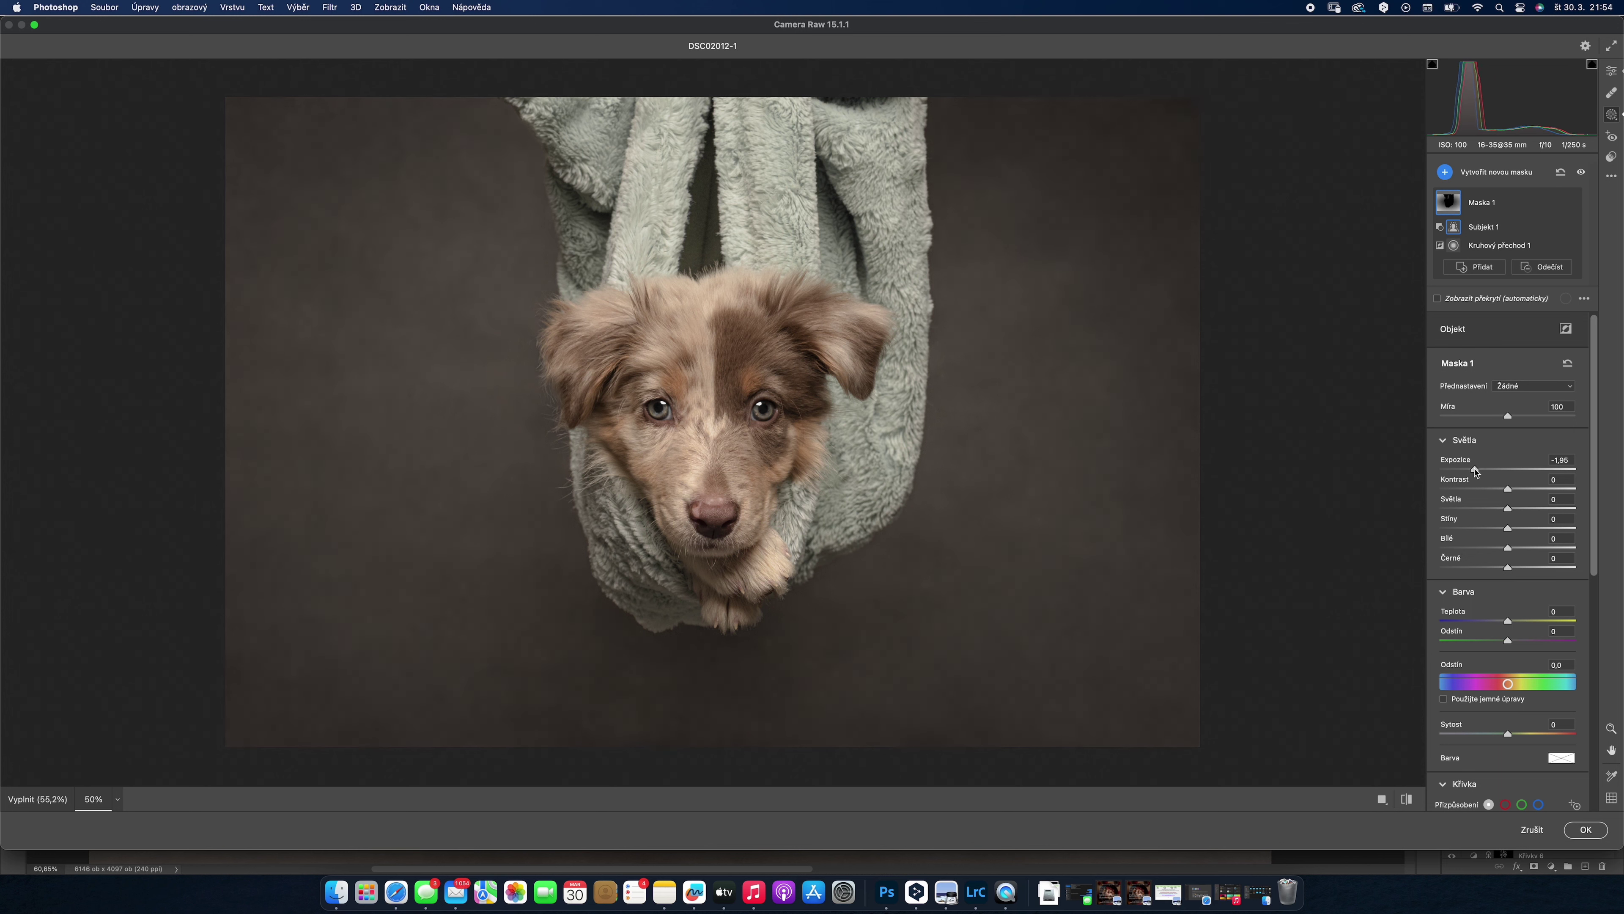
- Draw a second radial mask excluding the dog that brightens the backdrop by +1.30 exposure
{"action": "left_click", "coordinate": [714, 406]}
{"action": "left_click", "coordinate": [1444, 172]}
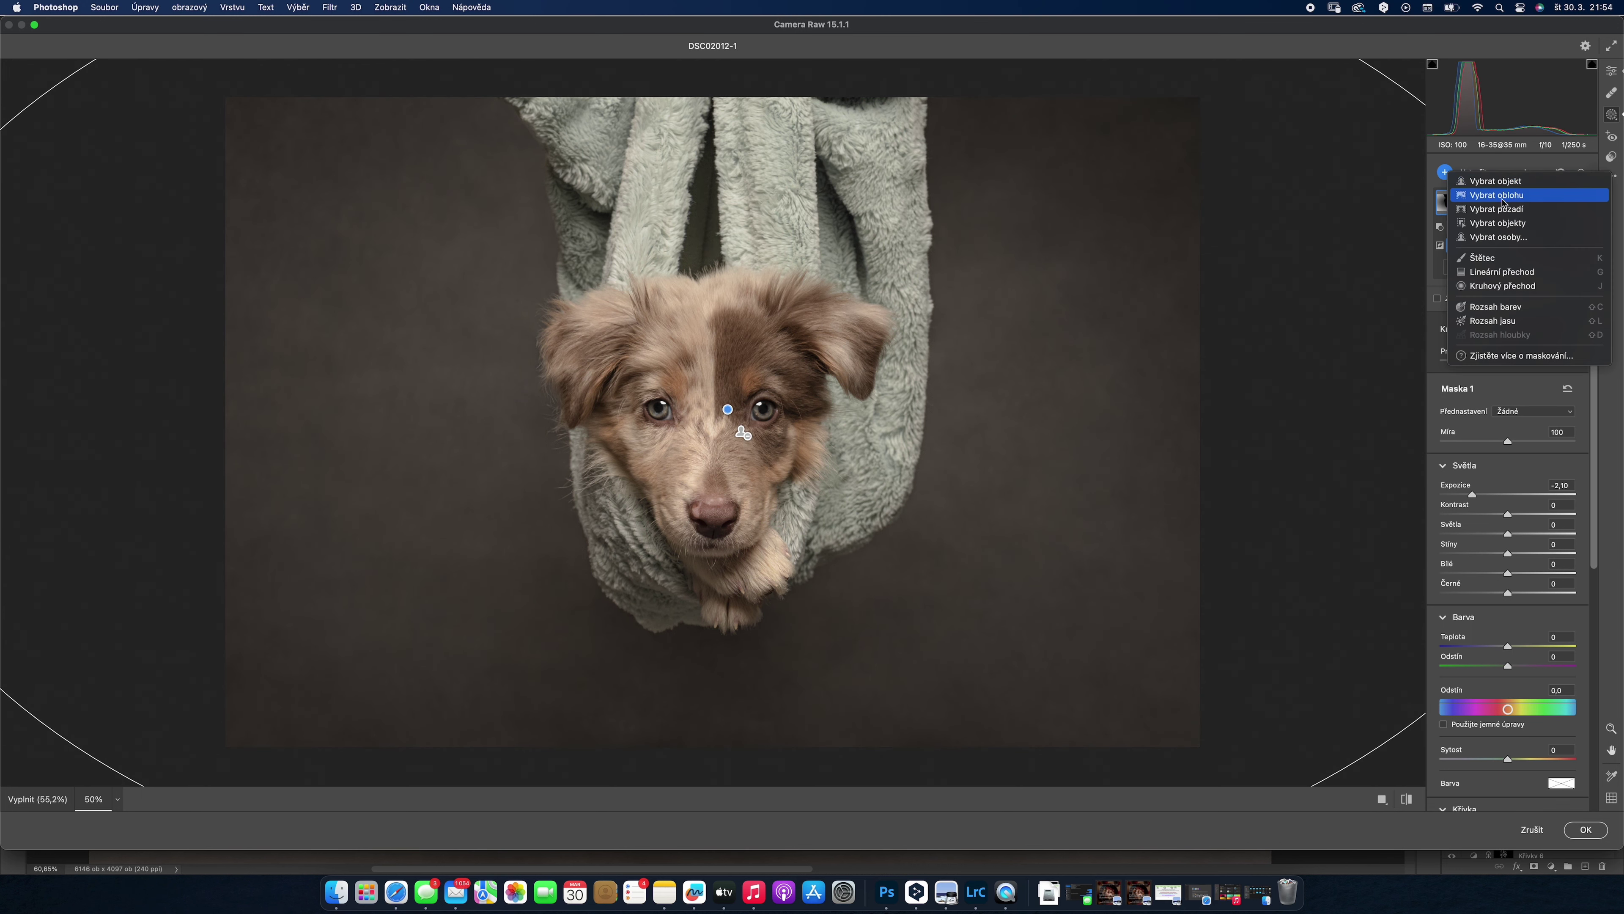
{"action": "left_click", "coordinate": [1525, 286]}
{"action": "left_click_drag", "start_coordinate": [734, 390], "coordinate": [1005, 573]}
{"action": "left_click", "coordinate": [1470, 261]}
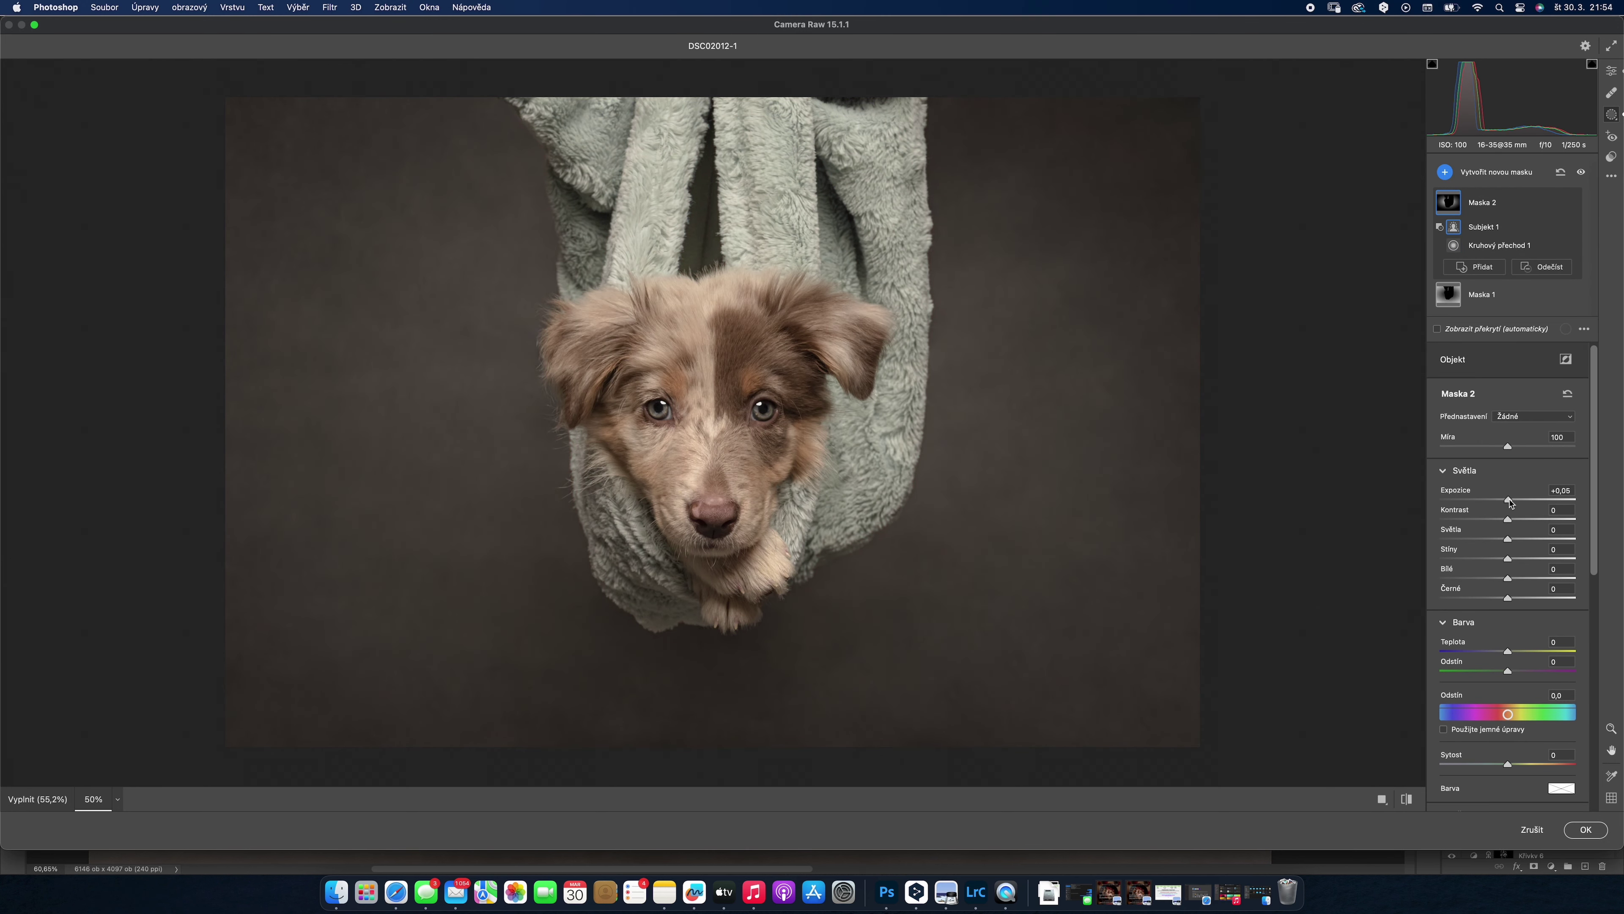
{"action": "mouse_move", "coordinate": [1507, 499]}
{"action": "left_mouse_down"}
{"action": "mouse_move", "coordinate": [1531, 504]}
{"action": "mouse_move", "coordinate": [1518, 526]}
{"action": "left_mouse_up"}
- Draw a third large radial gradient mask over the dog
{"action": "left_click", "coordinate": [1444, 171]}
{"action": "left_click", "coordinate": [1476, 242]}
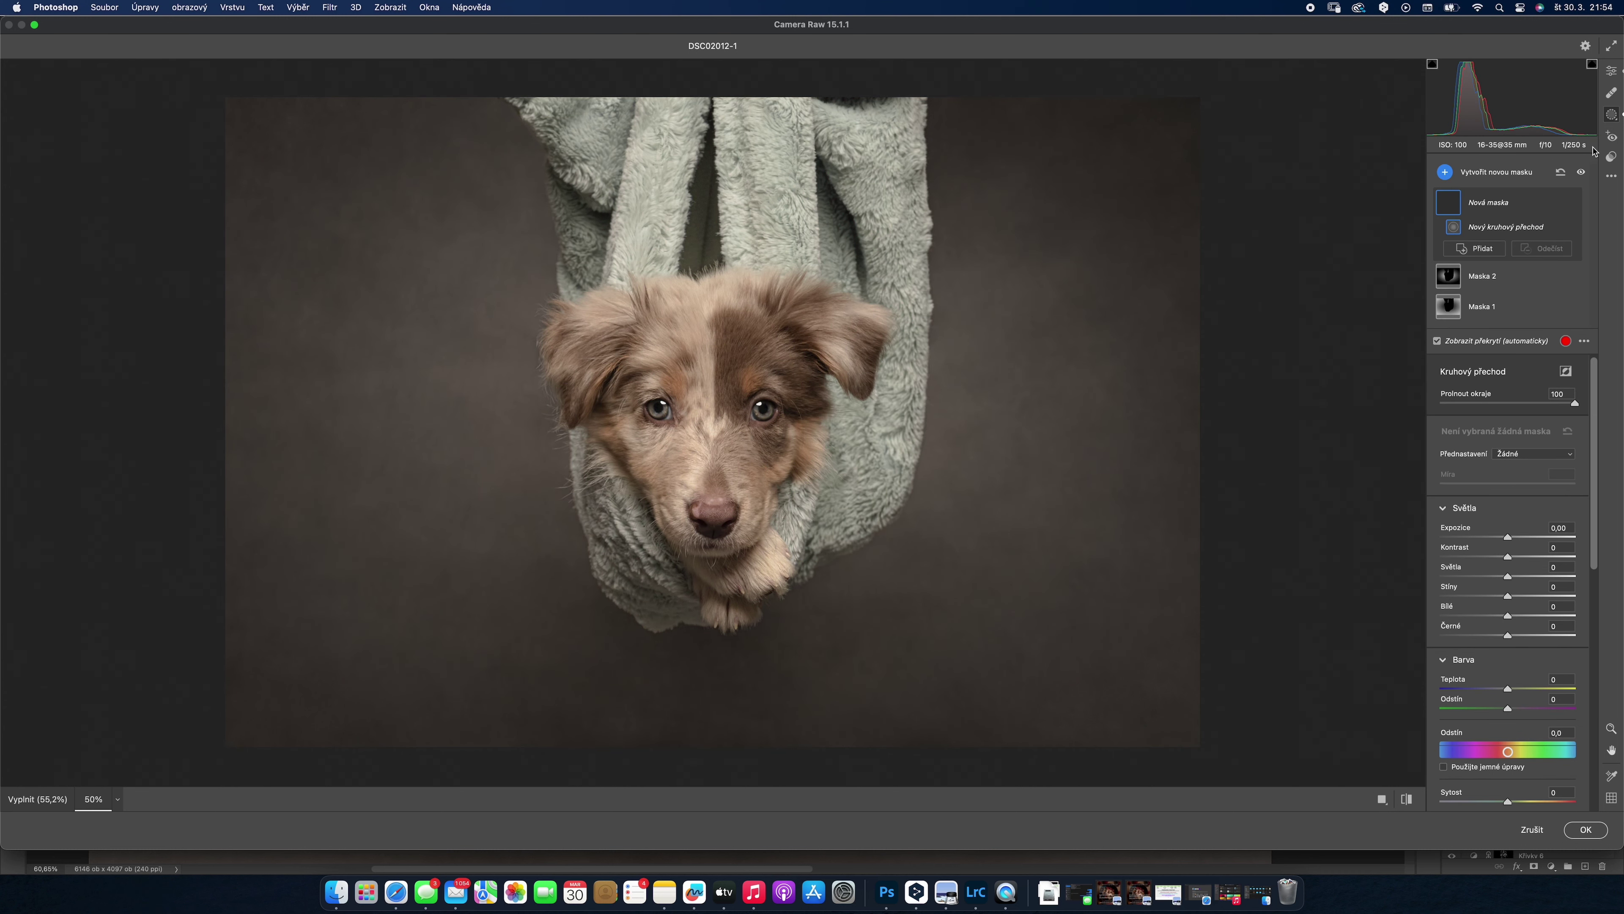
{"action": "left_click_drag", "start_coordinate": [697, 419], "coordinate": [915, 538]}
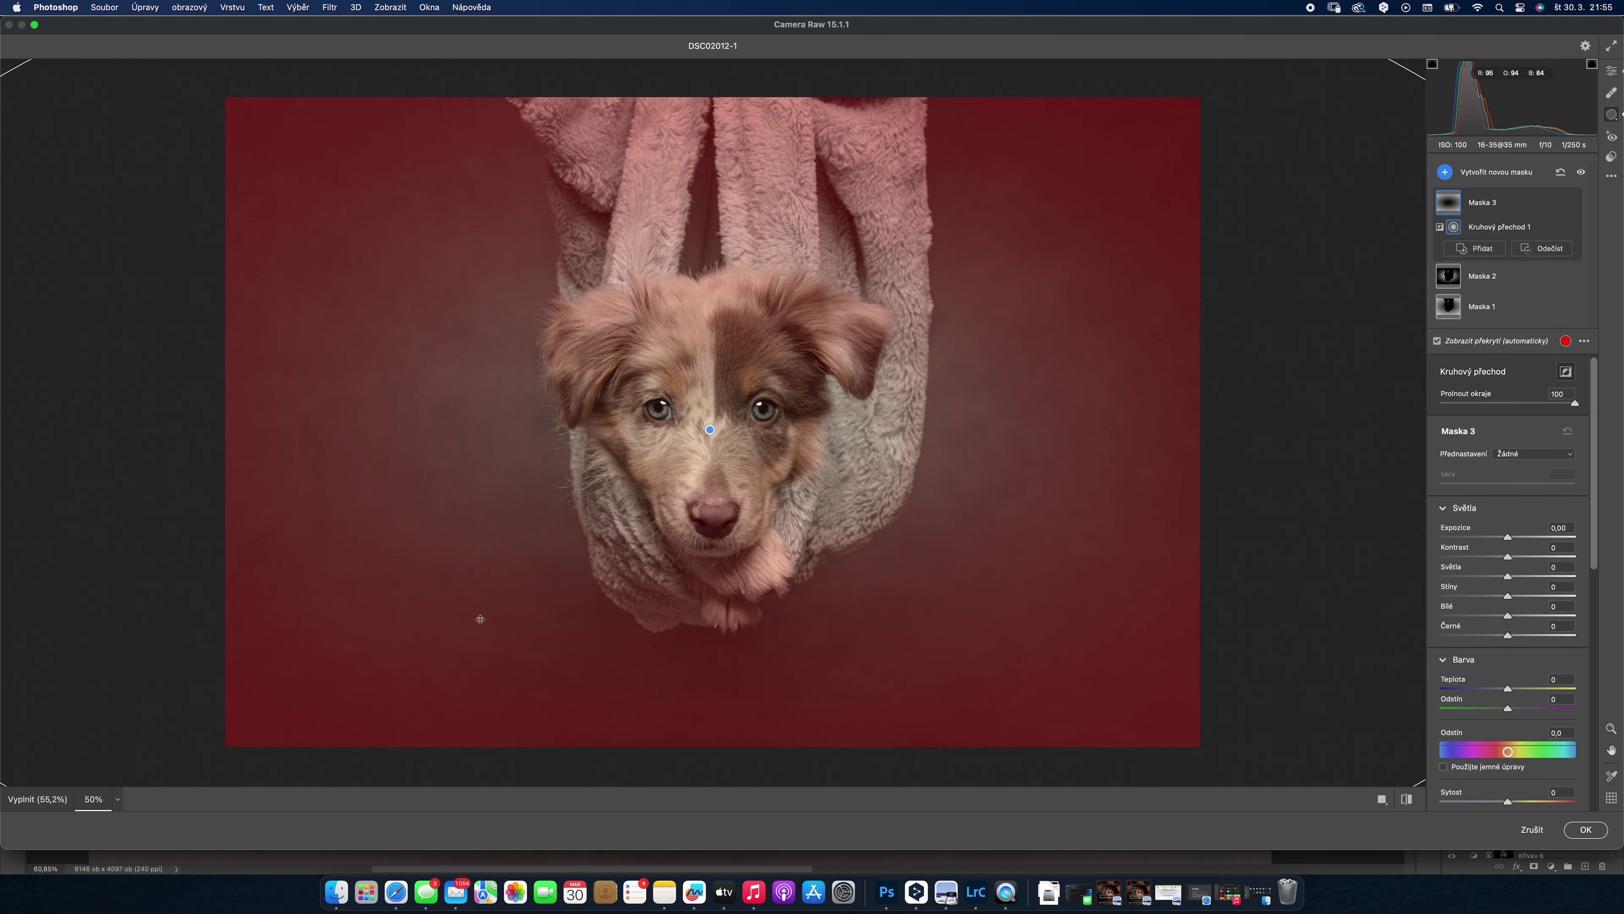
- Darken outside the oval to Exposure -3.70 and narrow the oval around the dog
{"action": "key", "text": "super+minus"}
{"action": "left_click", "coordinate": [1437, 340]}
{"action": "left_click_drag", "start_coordinate": [1508, 537], "coordinate": [1445, 538]}
{"action": "left_click_drag", "start_coordinate": [696, 170], "coordinate": [696, 140]}
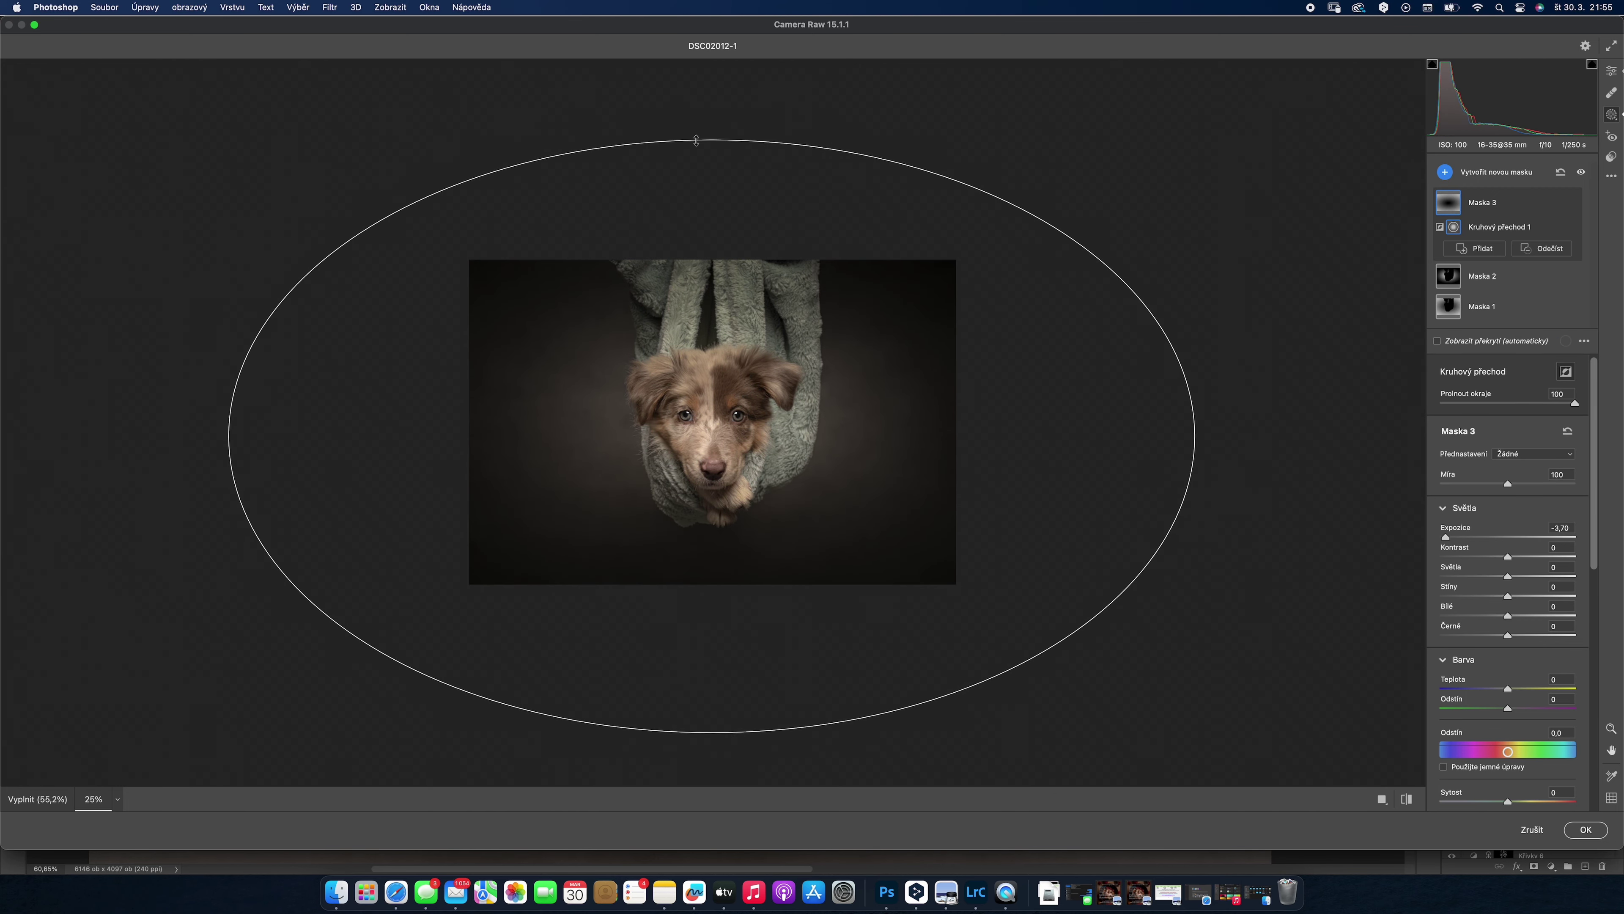
{"action": "left_click_drag", "start_coordinate": [1194, 437], "coordinate": [1074, 436]}
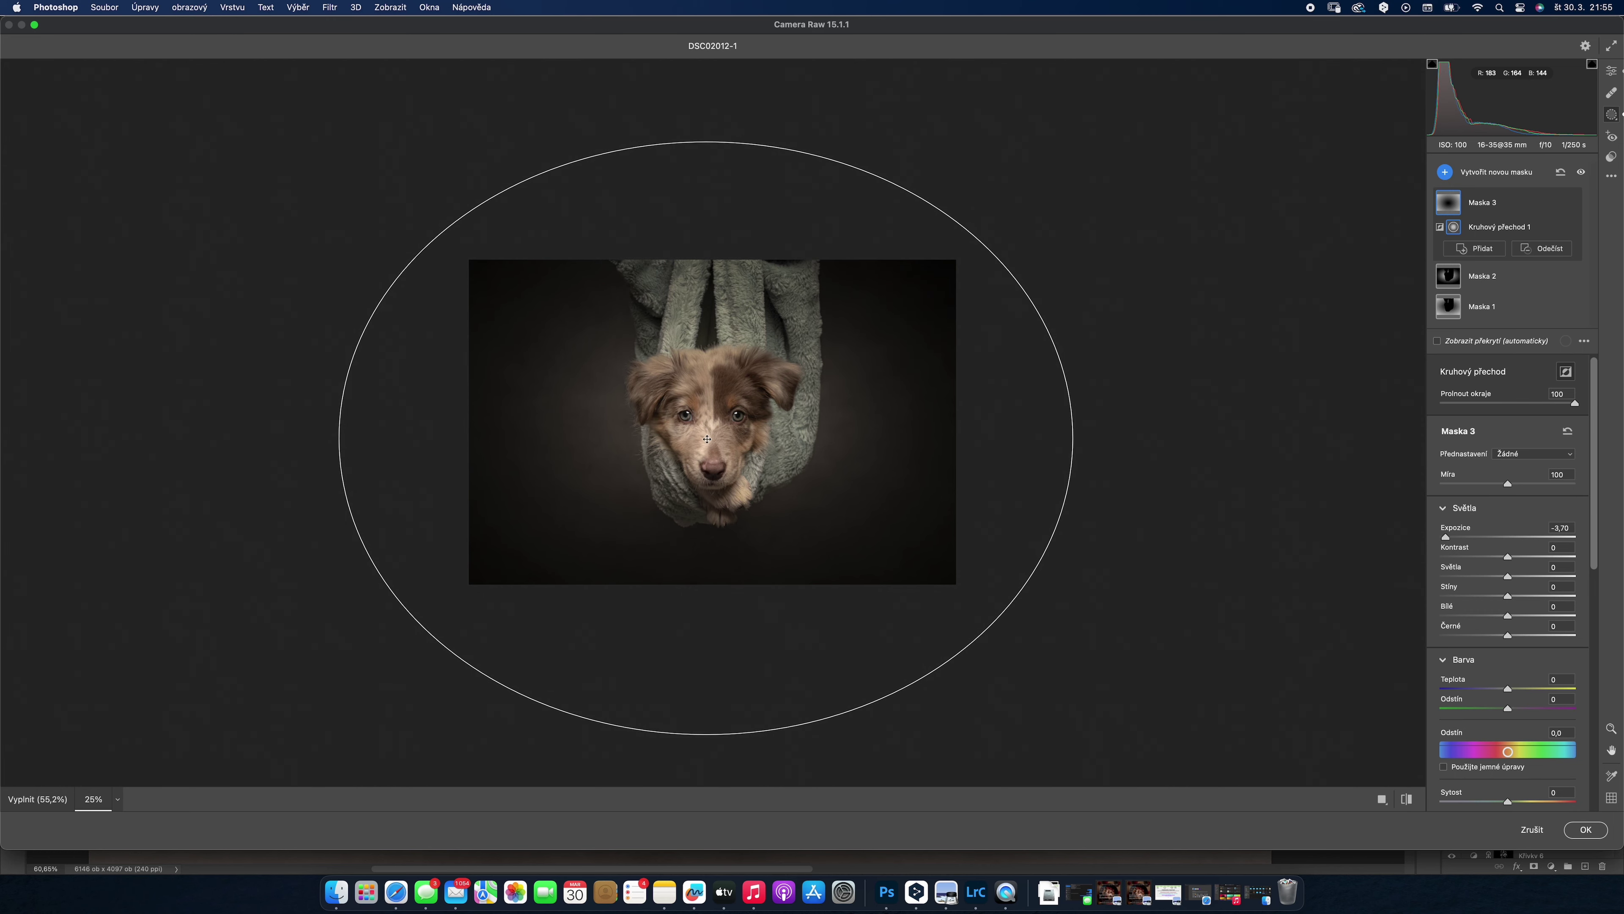
{"action": "left_click_drag", "start_coordinate": [707, 440], "coordinate": [711, 438]}
{"action": "left_click", "coordinate": [117, 799]}
{"action": "left_click", "coordinate": [150, 741]}
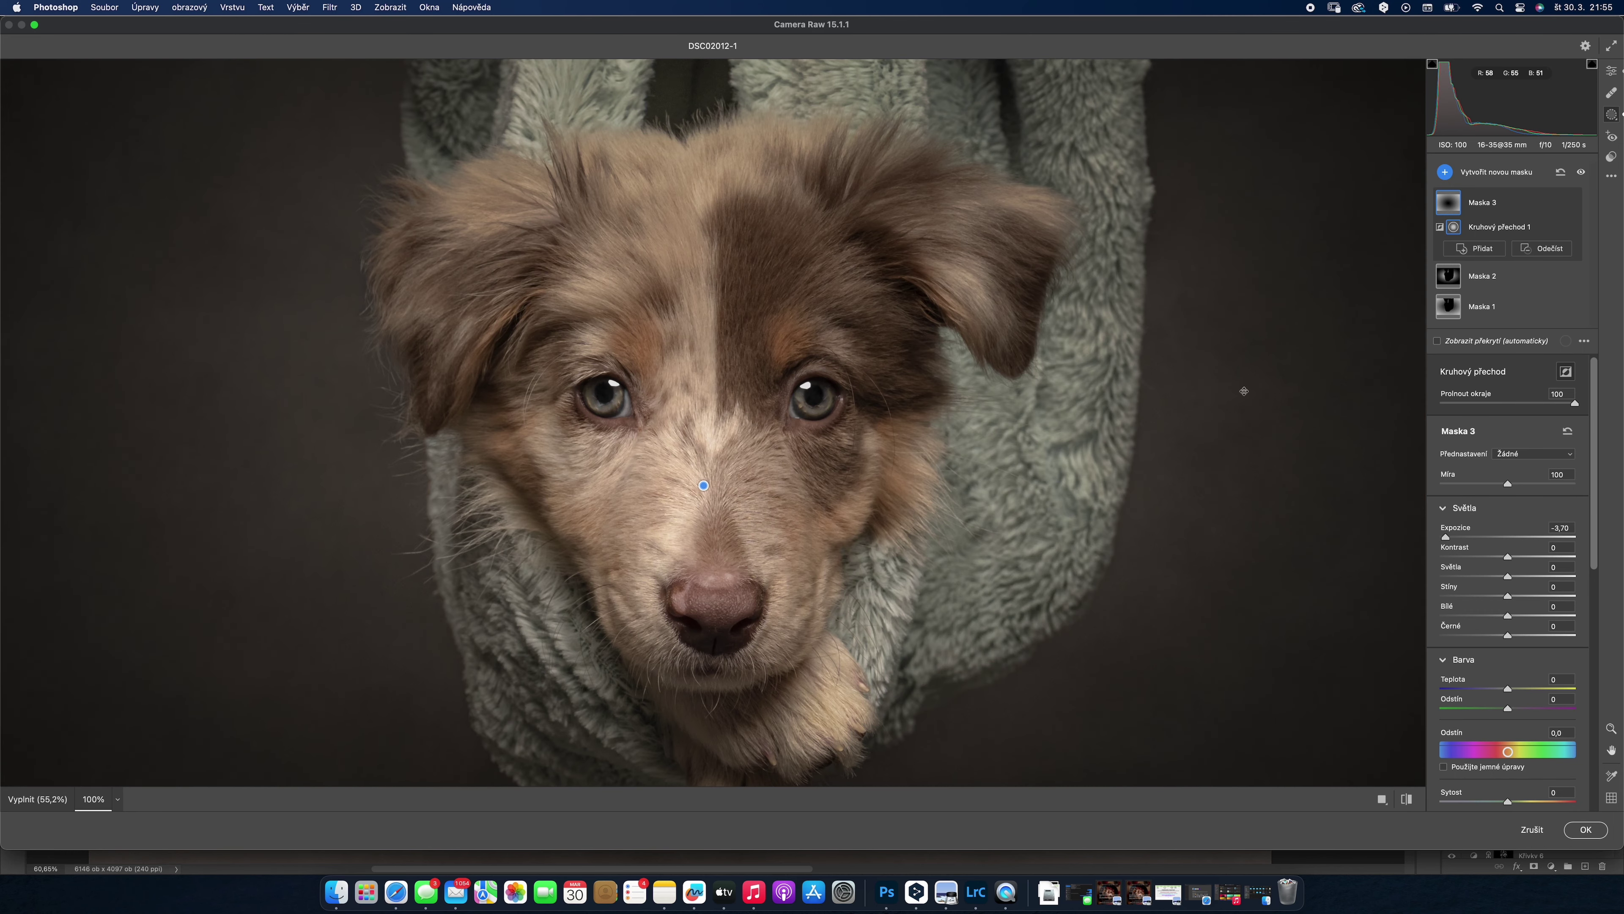
{"action": "left_click", "coordinate": [118, 799]}
{"action": "left_click", "coordinate": [153, 693]}
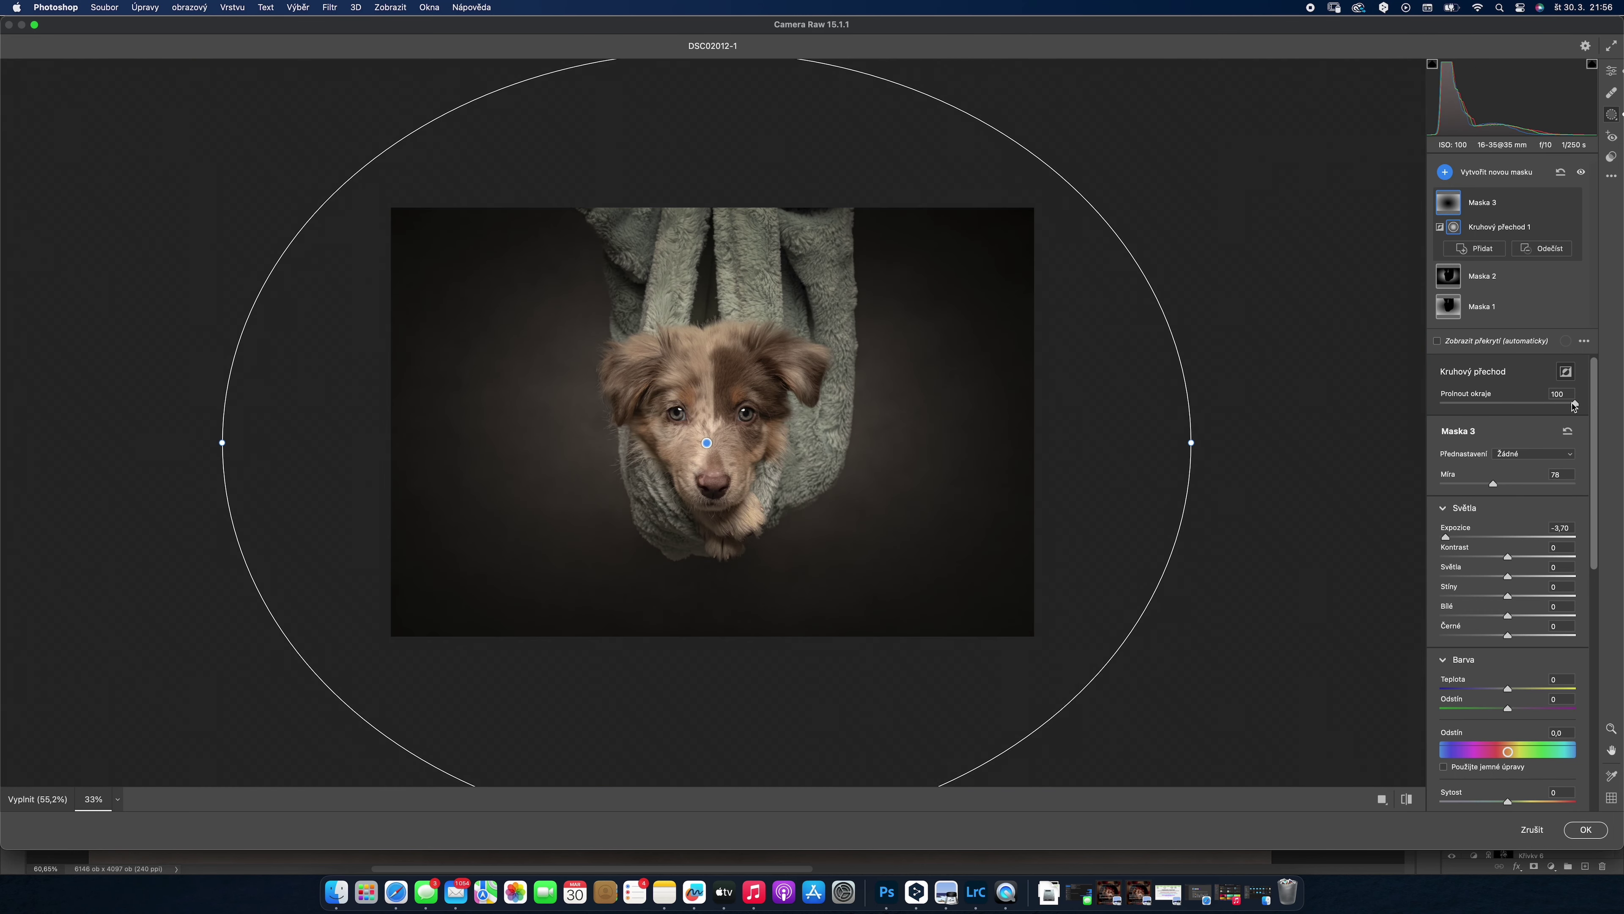
- Tune the vignette amount, lift Blacks to +12, and enlarge the gradient oval
{"action": "left_click_drag", "start_coordinate": [1494, 483], "coordinate": [1500, 483]}
{"action": "key", "text": "Right"}
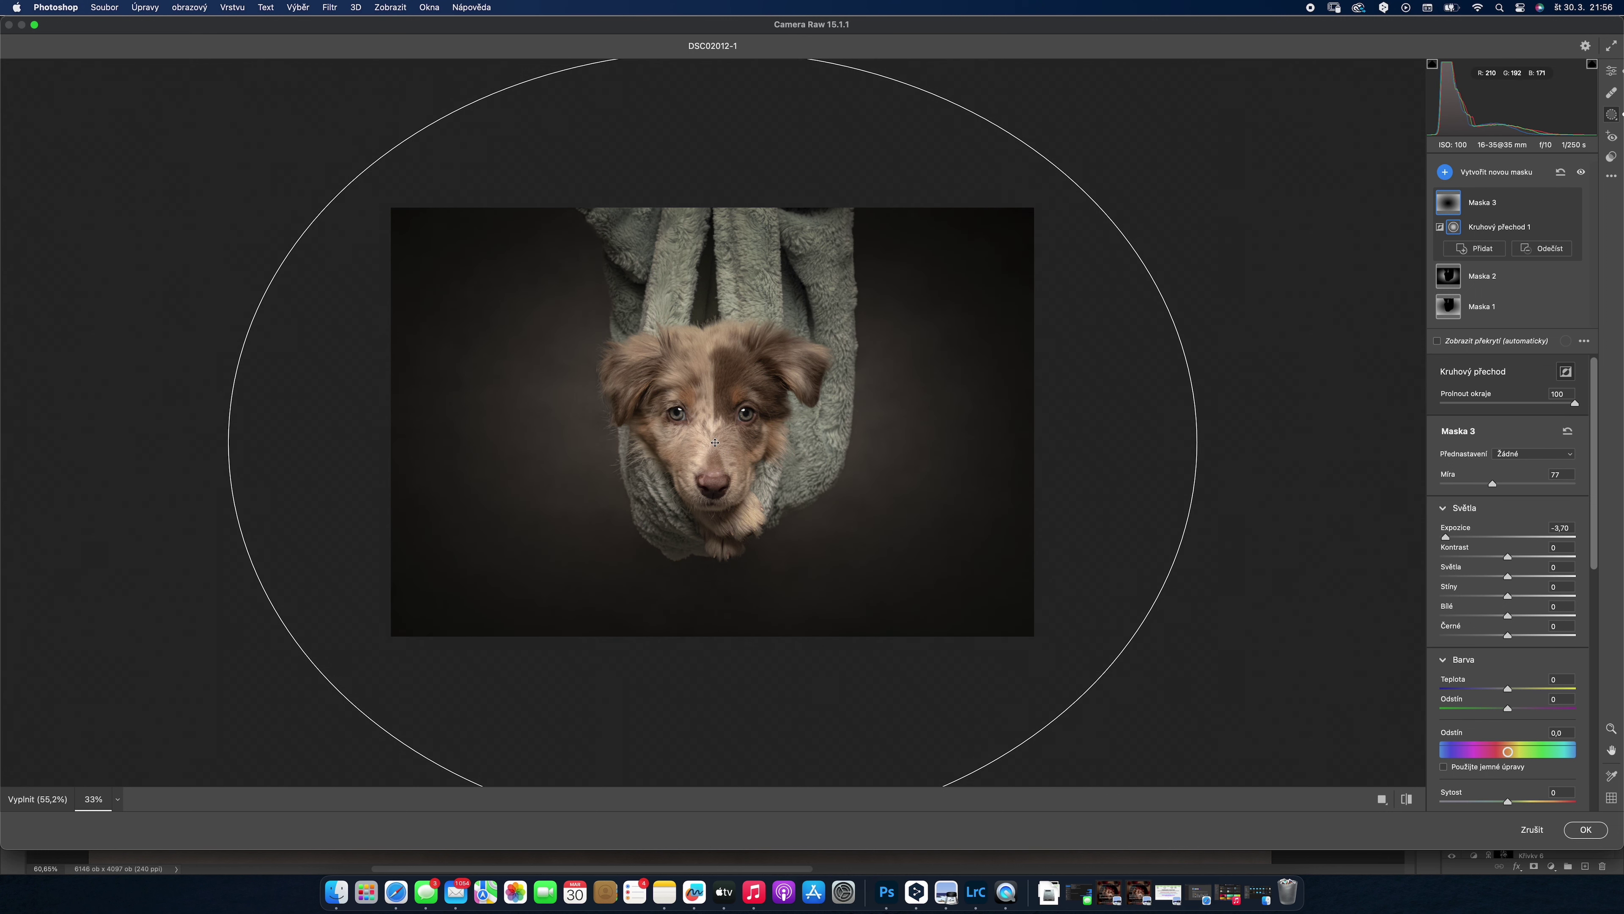
{"action": "left_click_drag", "start_coordinate": [1198, 442], "coordinate": [1190, 442]}
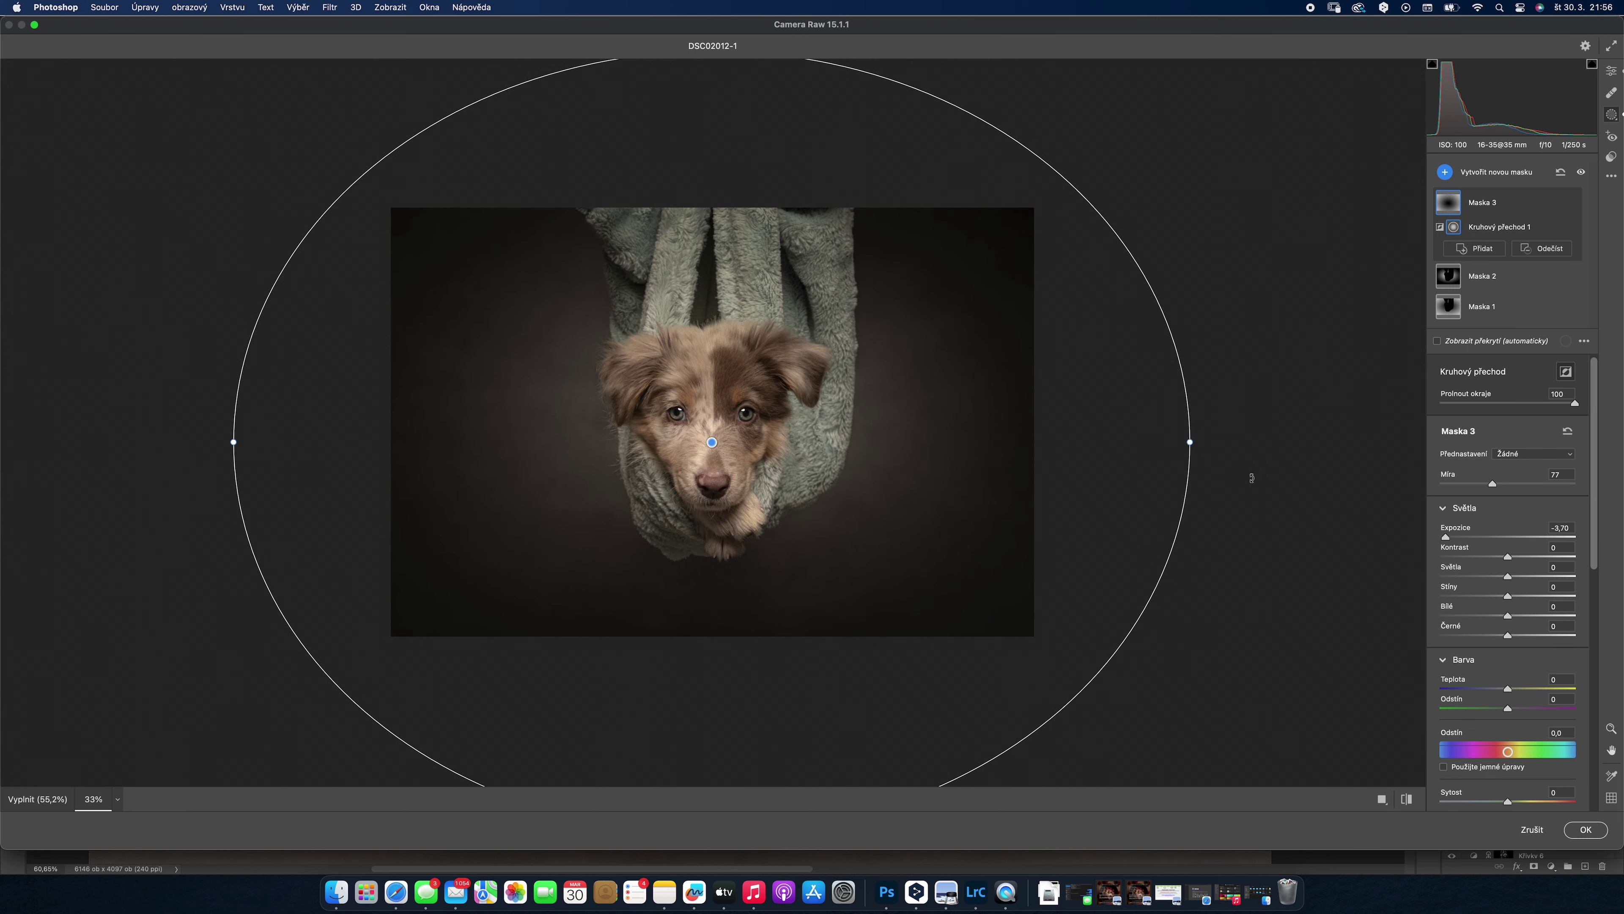
{"action": "left_click_drag", "start_coordinate": [1508, 635], "coordinate": [1525, 636]}
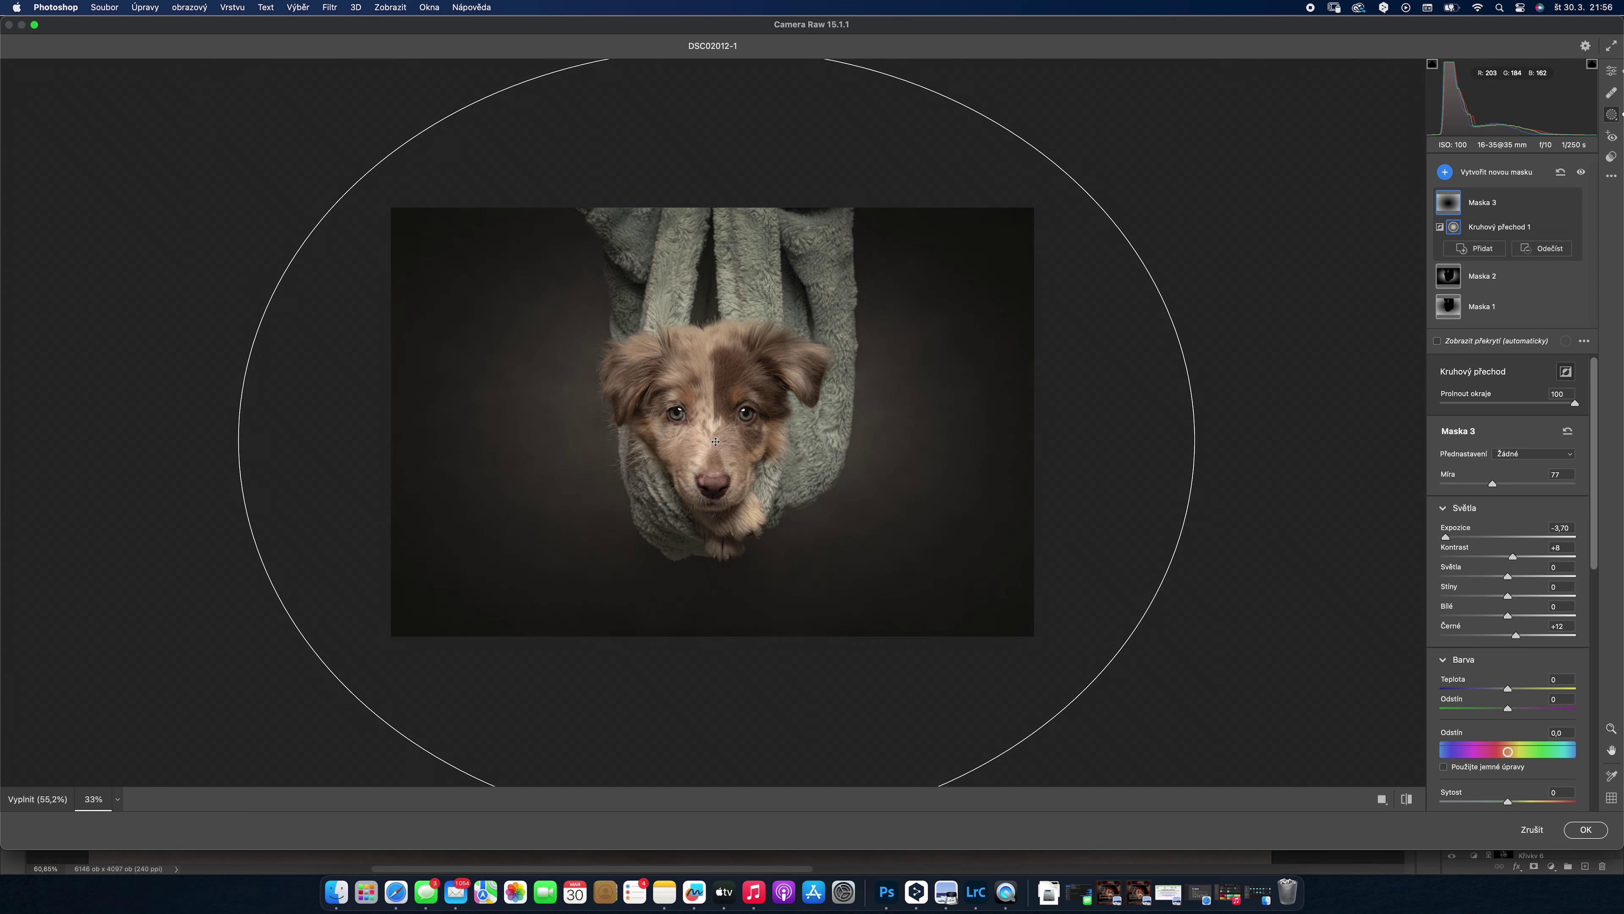
{"action": "mouse_move", "coordinate": [1493, 483]}
{"action": "left_mouse_down"}
{"action": "mouse_move", "coordinate": [1531, 484]}
{"action": "mouse_move", "coordinate": [1492, 484]}
{"action": "left_mouse_up"}
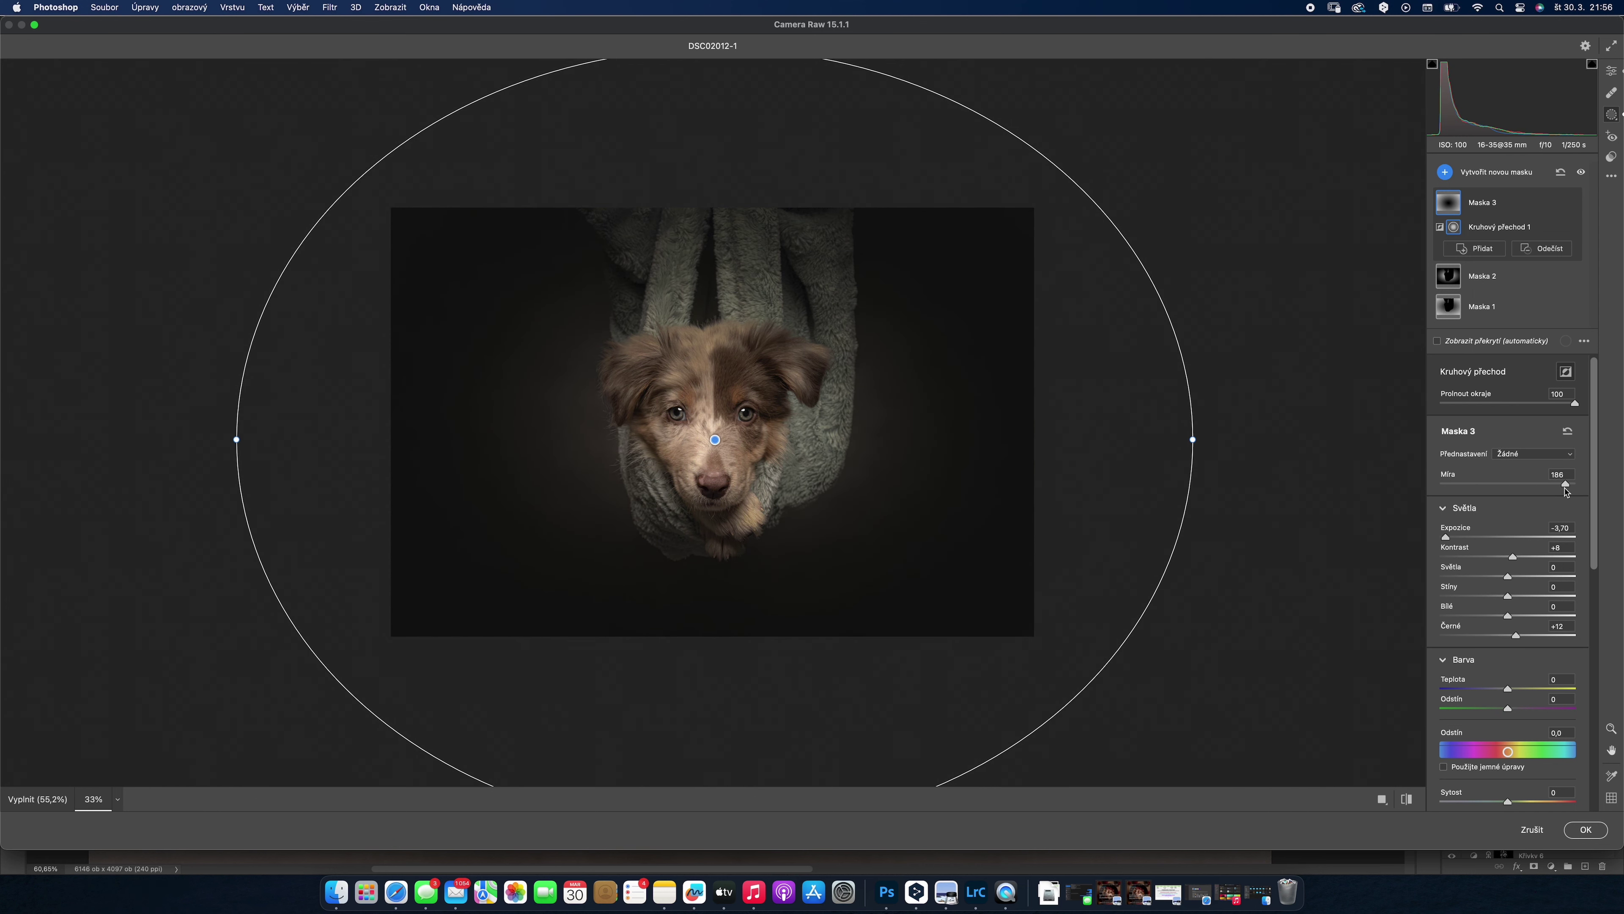
{"action": "left_click_drag", "start_coordinate": [715, 439], "coordinate": [711, 438]}
{"action": "left_click_drag", "start_coordinate": [1187, 438], "coordinate": [1273, 437]}
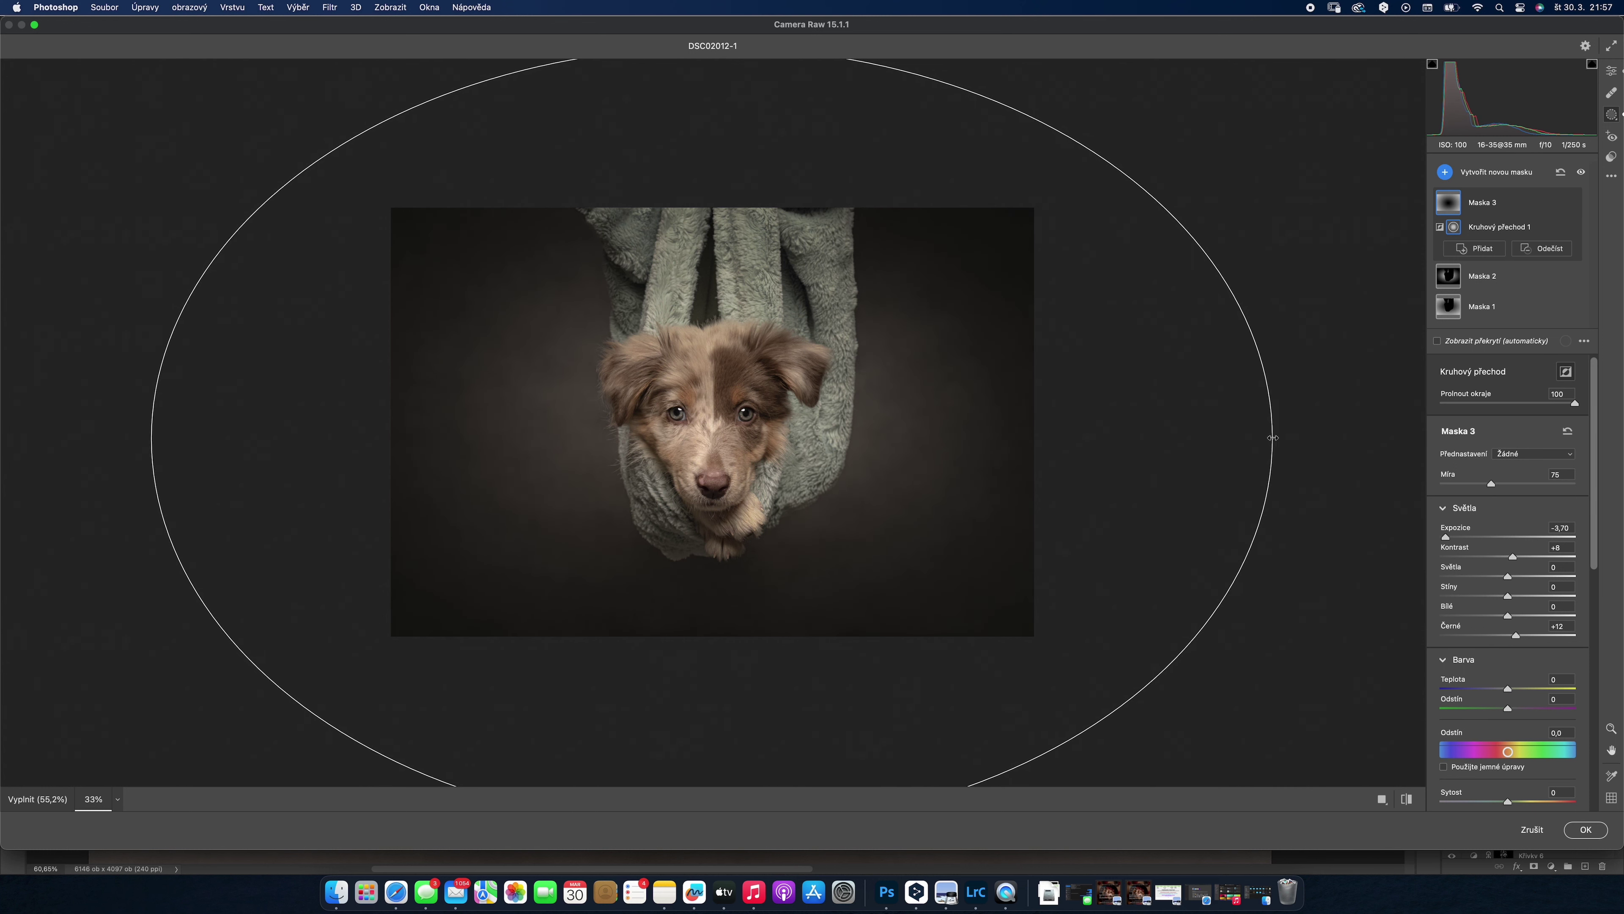
- At 25% view, stretch the oval past the frame and set the Amount to 130
{"action": "left_click", "coordinate": [117, 799]}
{"action": "left_click", "coordinate": [137, 573]}
{"action": "left_click_drag", "start_coordinate": [1116, 438], "coordinate": [1245, 437]}
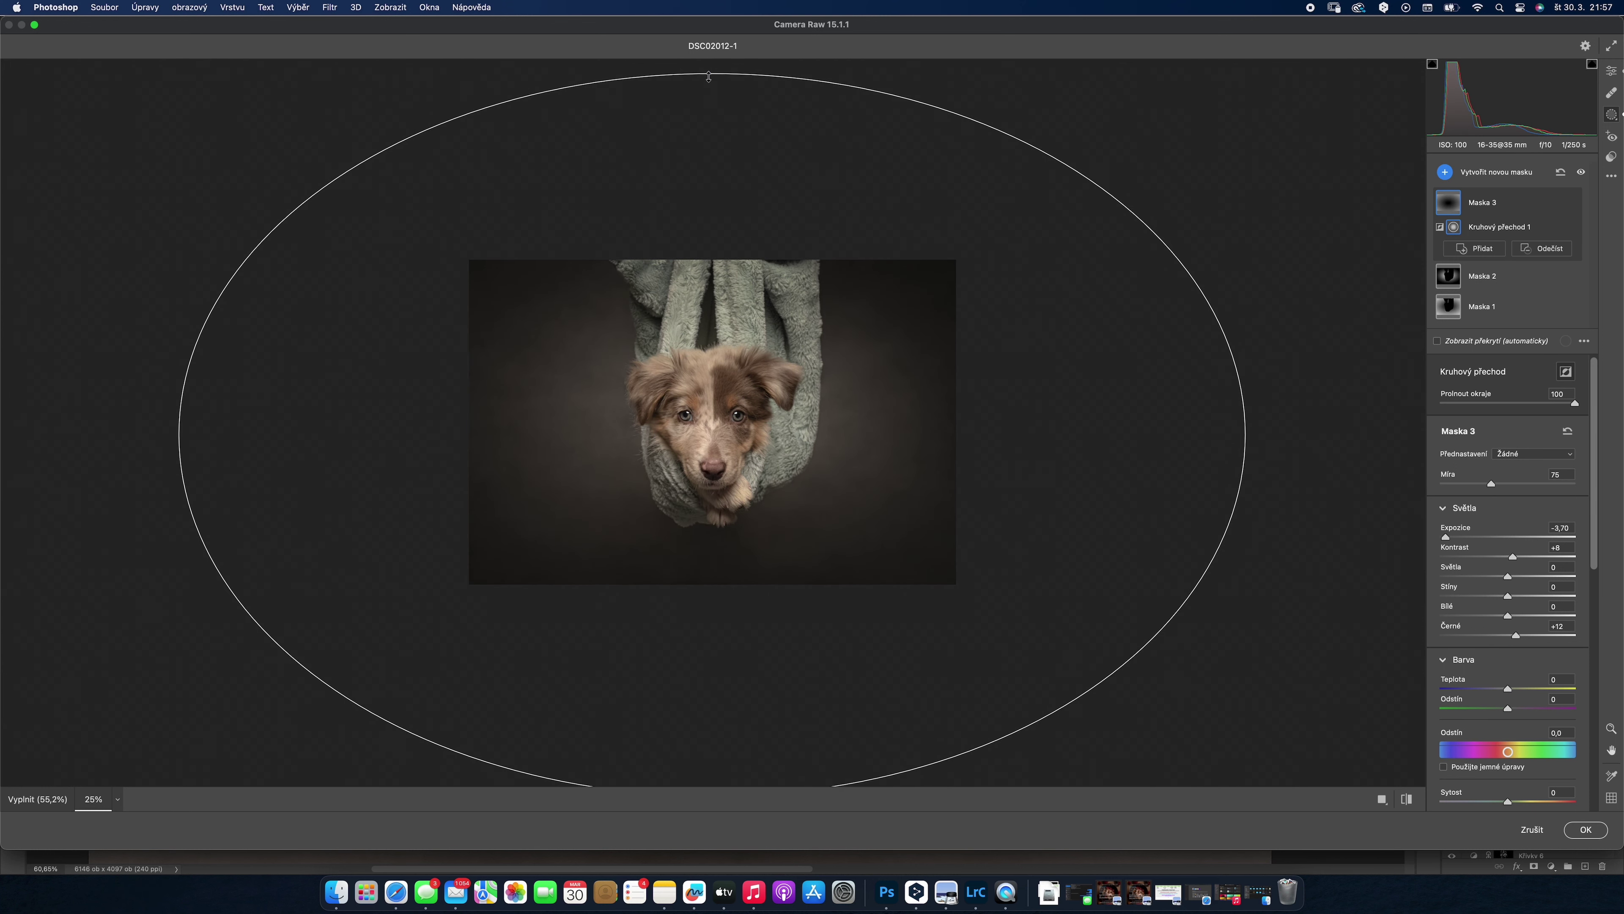
{"action": "left_click_drag", "start_coordinate": [708, 77], "coordinate": [708, 48]}
{"action": "left_click_drag", "start_coordinate": [1492, 484], "coordinate": [1528, 483]}
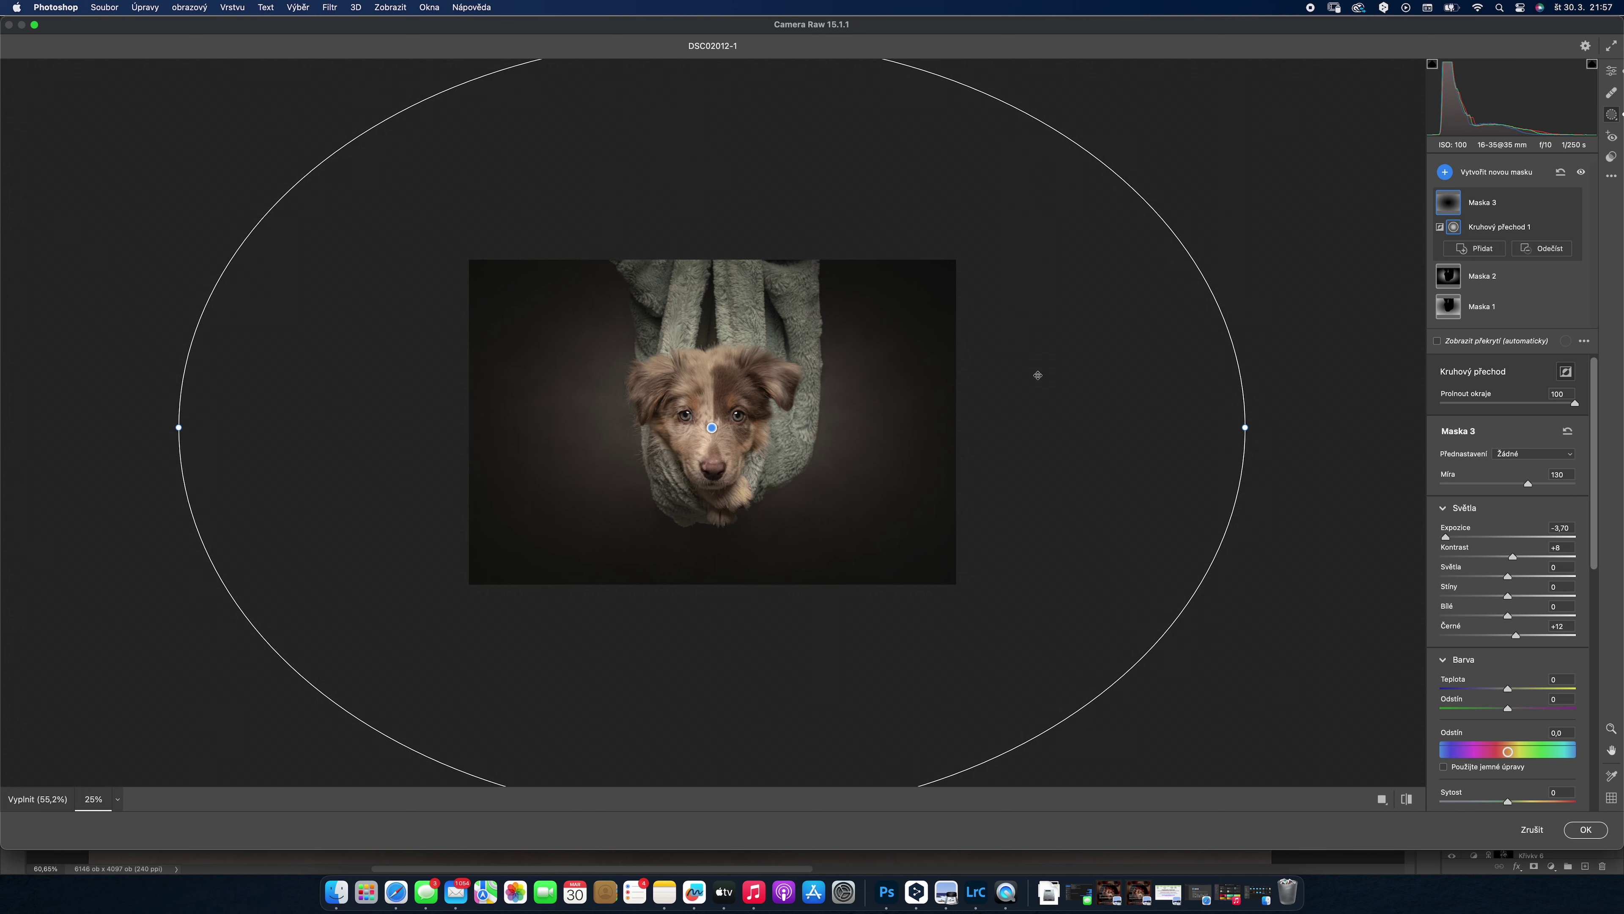
{"action": "left_click", "coordinate": [1445, 171]}
{"action": "left_click", "coordinate": [1484, 307]}
- Circle the dog's face with a radial mask, add contrast +30, and stretch the ellipse
{"action": "left_click_drag", "start_coordinate": [713, 422], "coordinate": [816, 516]}
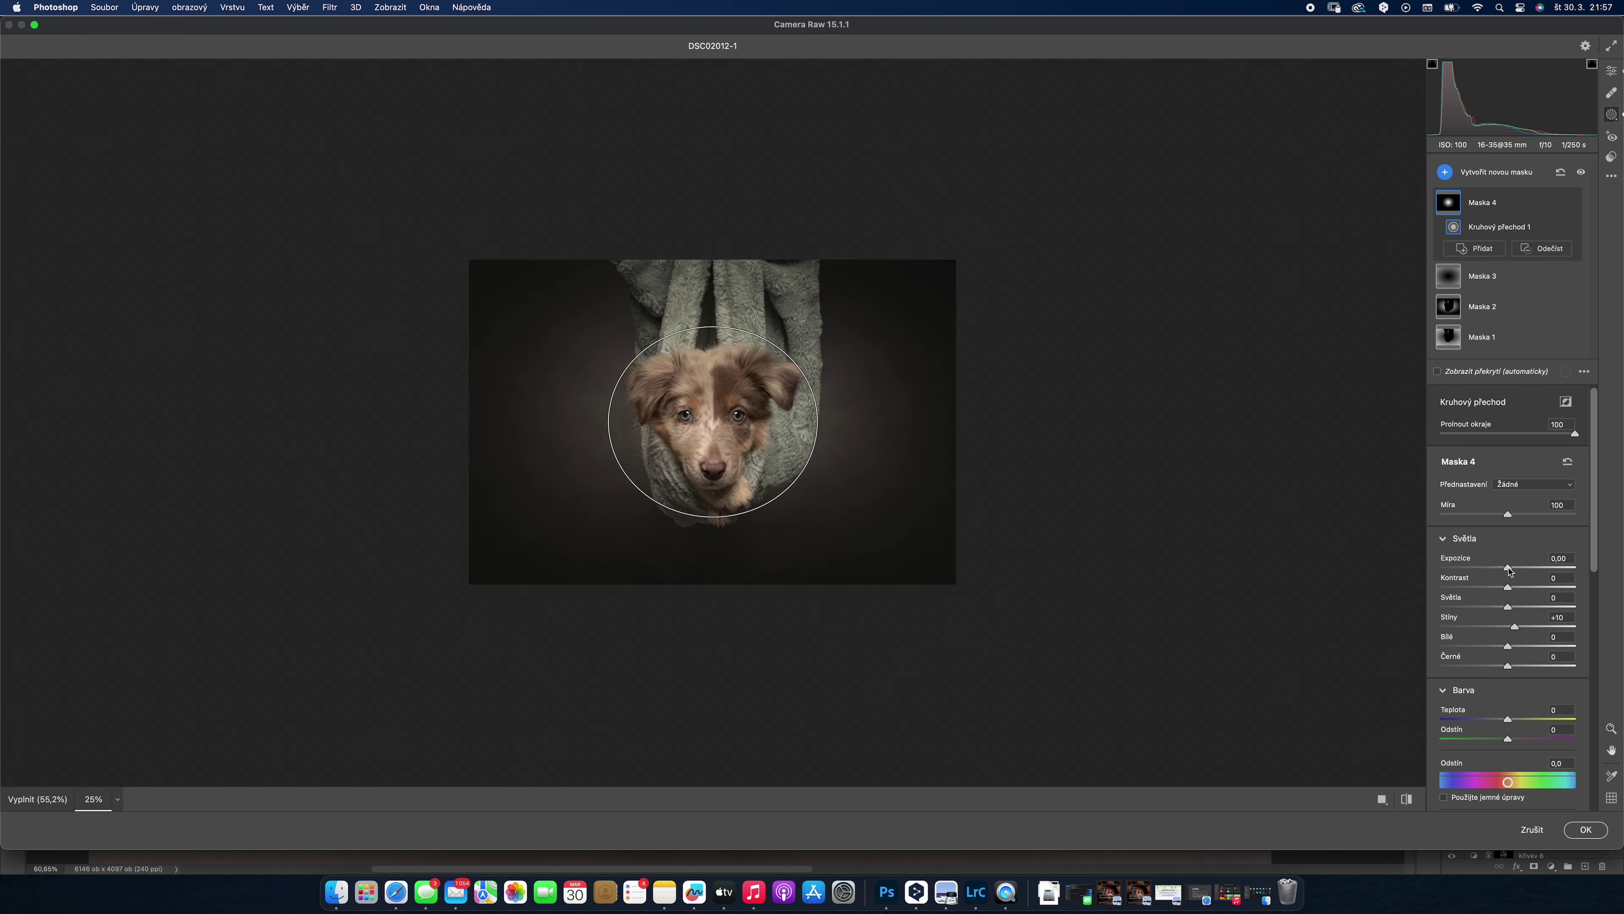
{"action": "left_click_drag", "start_coordinate": [1517, 587], "coordinate": [1522, 588]}
{"action": "left_click", "coordinate": [117, 799]}
{"action": "left_click", "coordinate": [192, 714]}
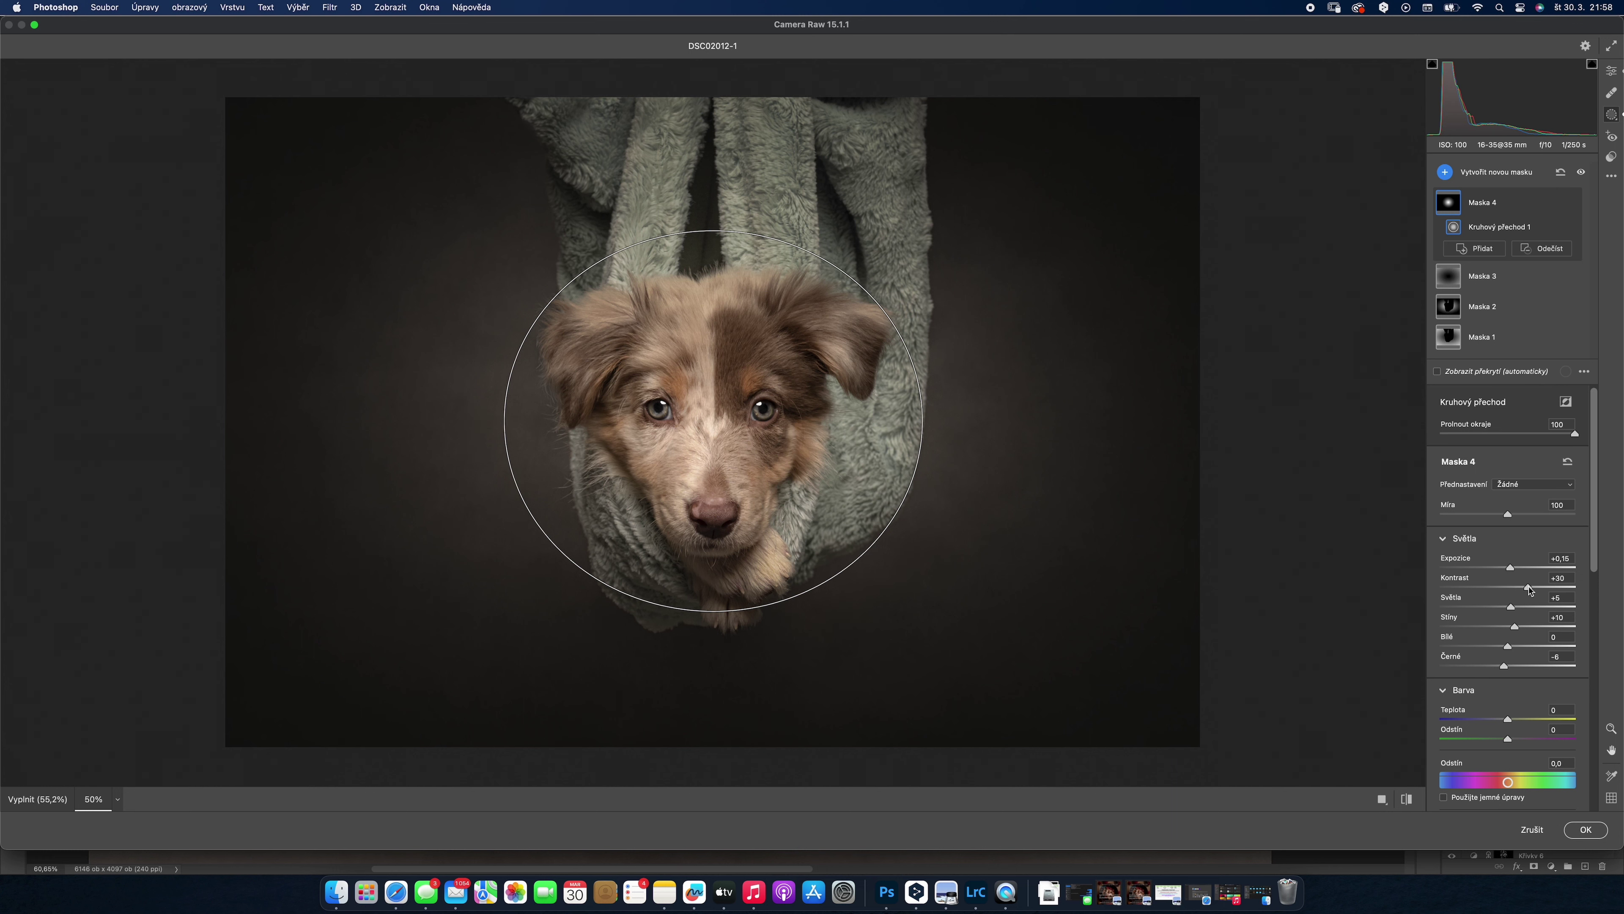
{"action": "scroll", "coordinate": [1592, 579], "scroll_direction": "down", "scroll_amount": 5}
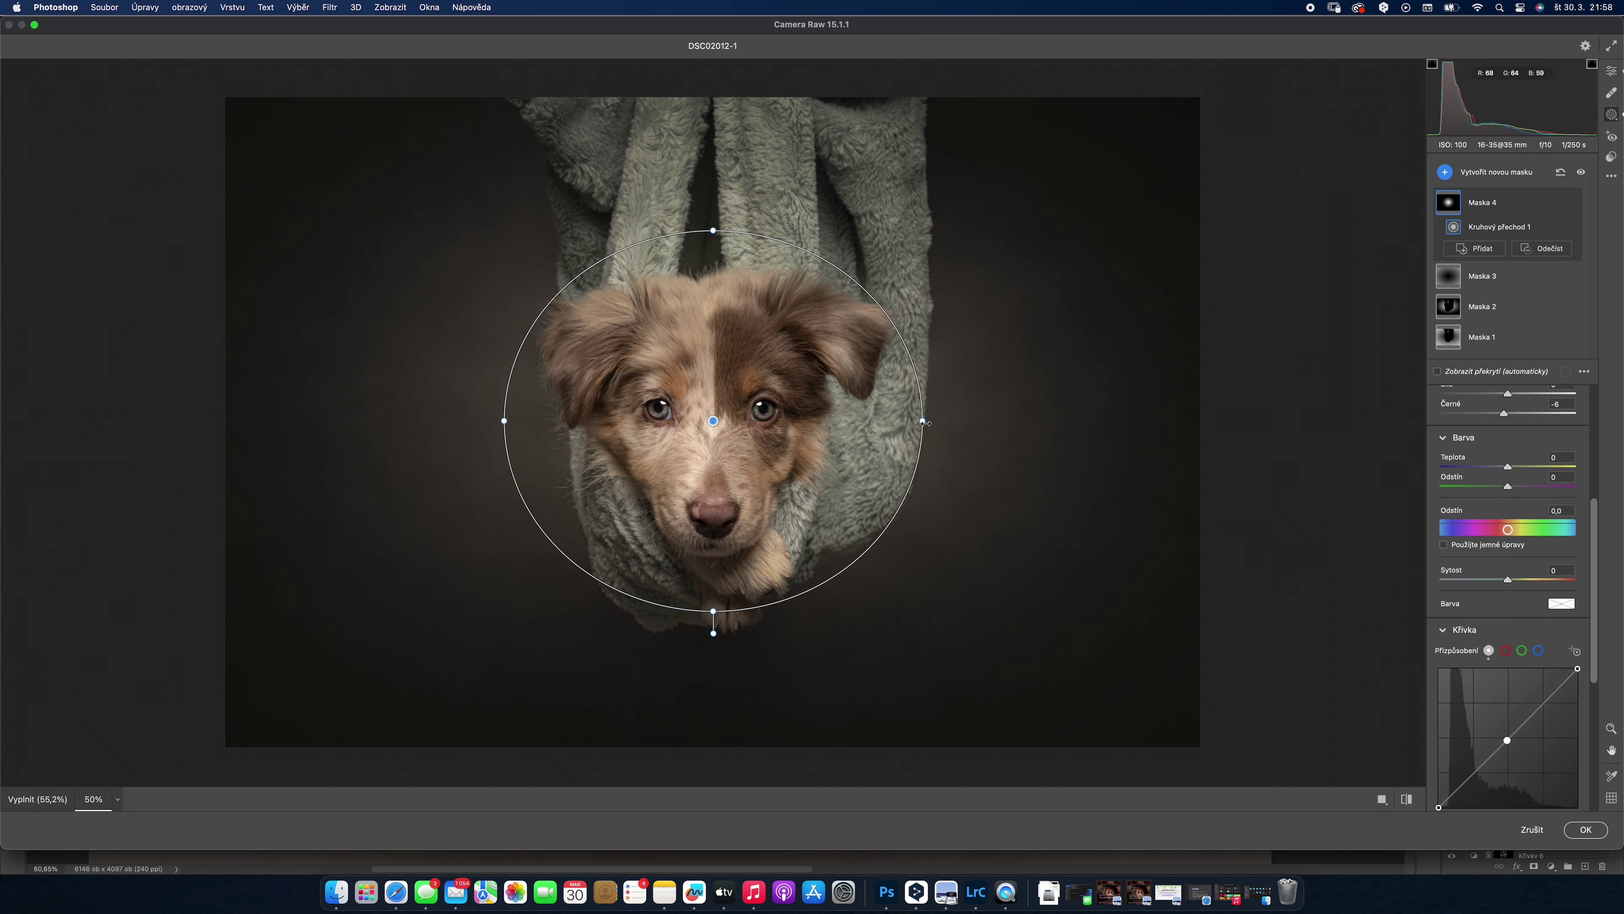
{"action": "left_click_drag", "start_coordinate": [713, 230], "coordinate": [727, 209]}
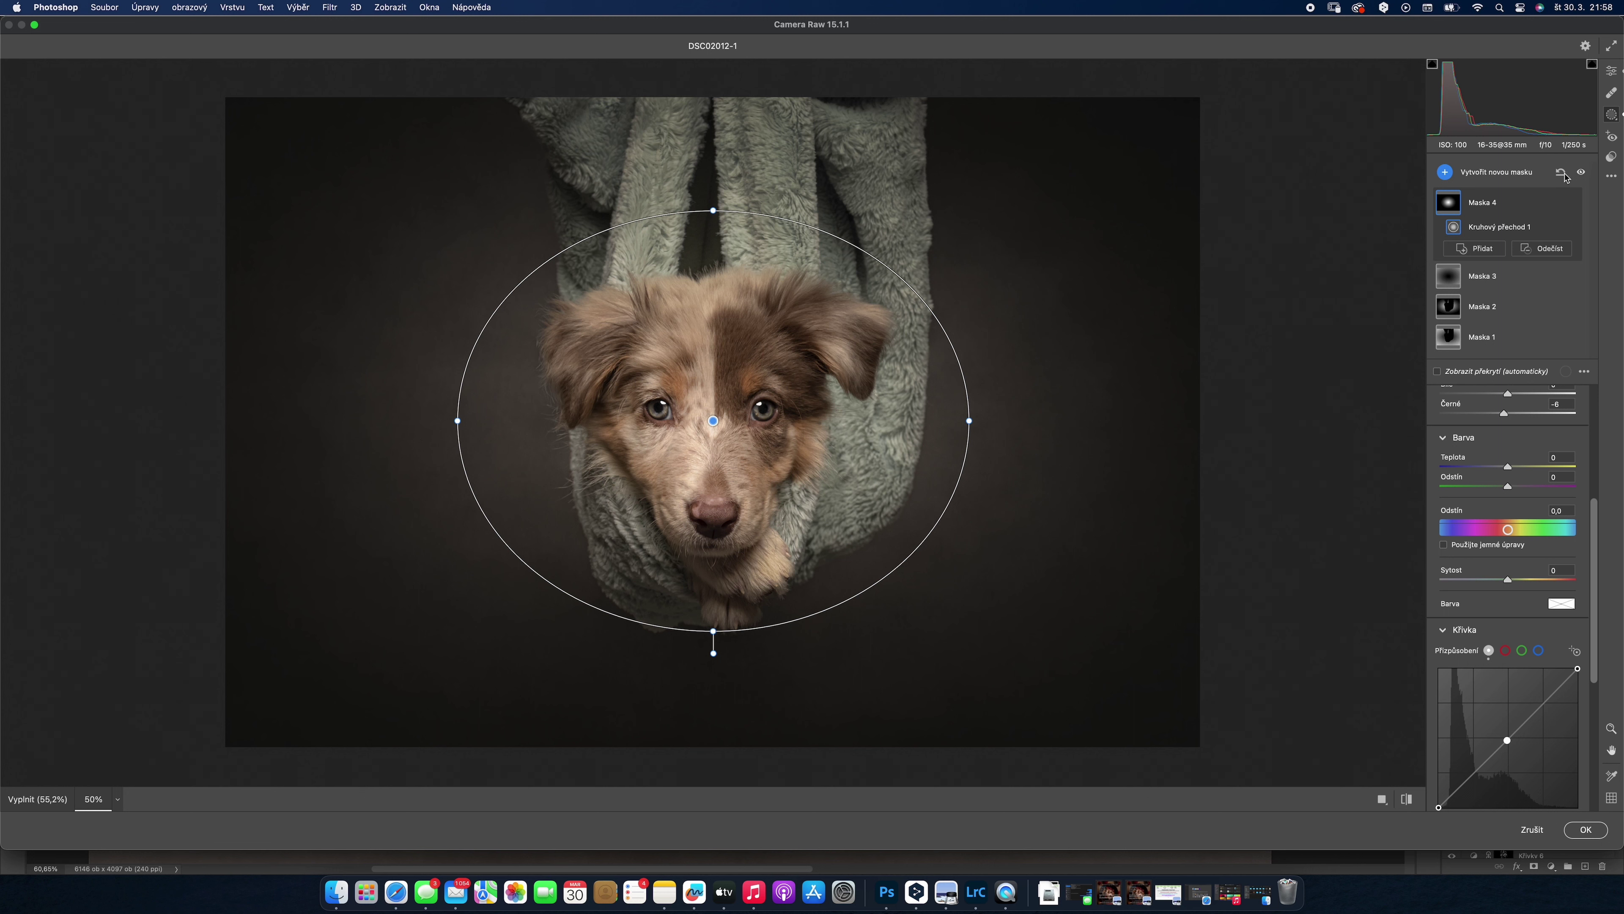
{"action": "left_click", "coordinate": [1611, 70]}
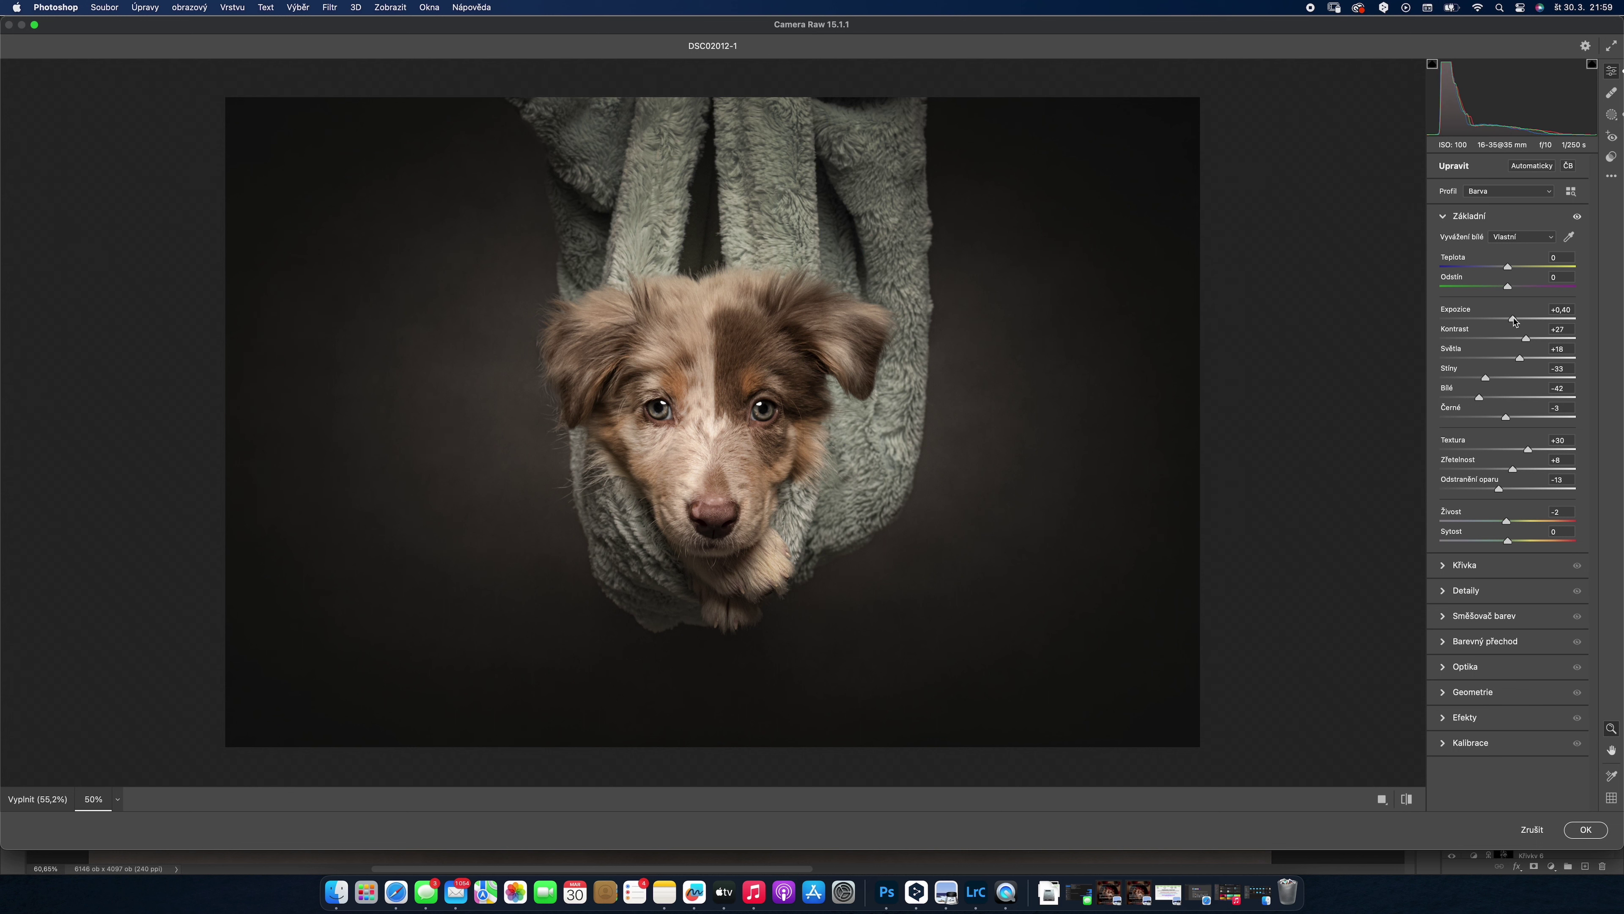
- Set Texture +15, Vibrance -5, Saturation -7, compare, and apply the Camera Raw grade
{"action": "left_click", "coordinate": [1577, 216]}
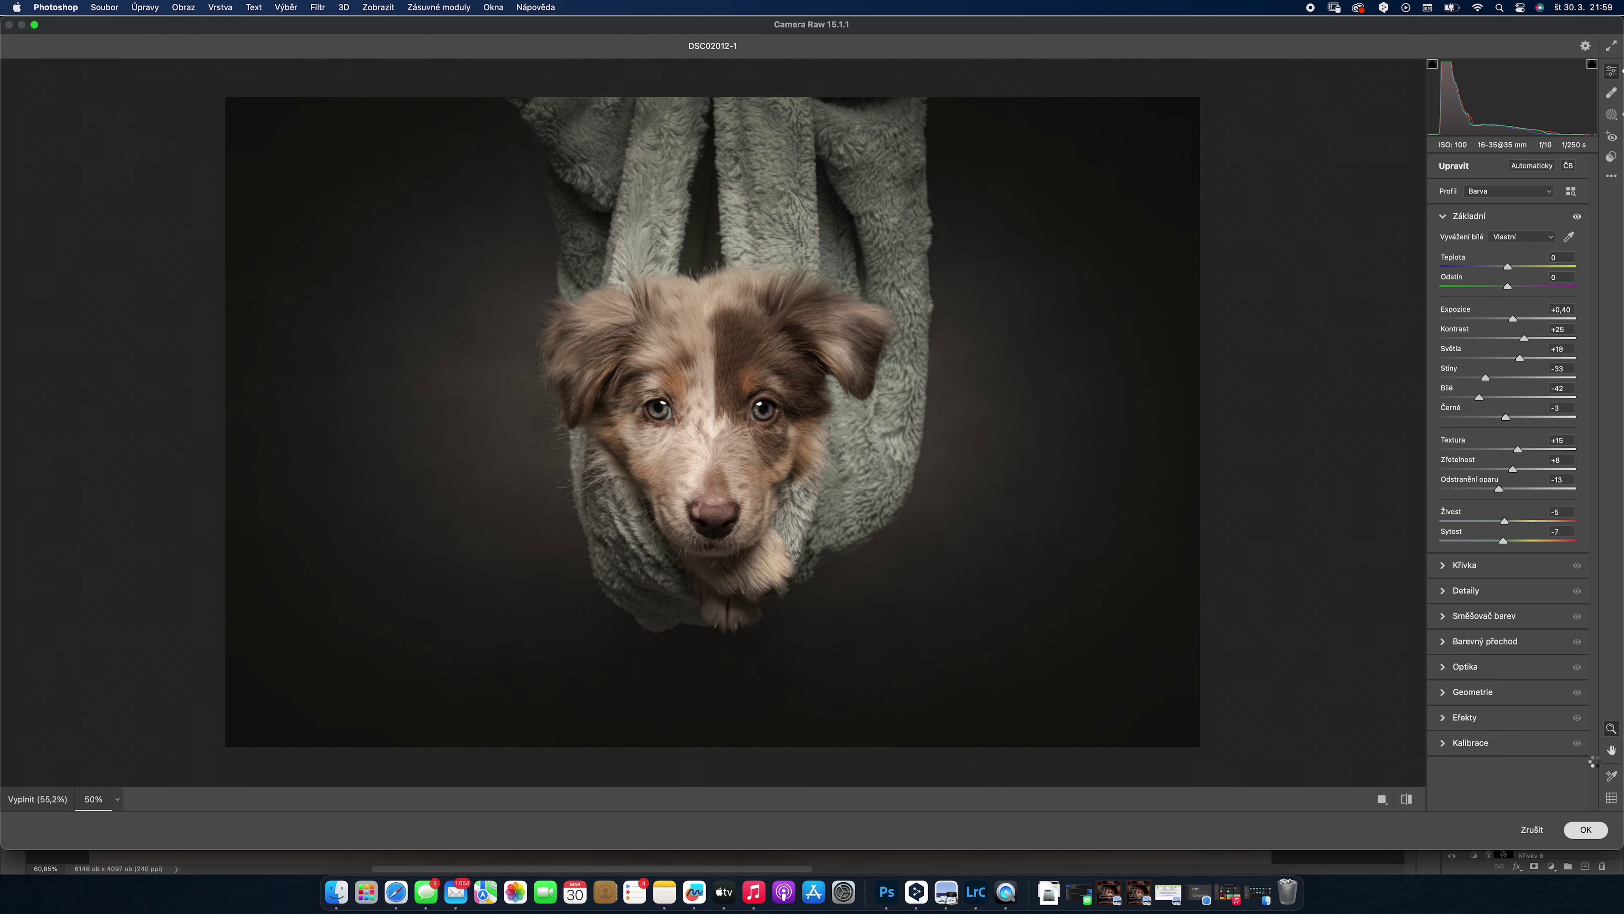
{"action": "left_click", "coordinate": [1586, 829]}
{"action": "left_click_drag", "start_coordinate": [1548, 254], "coordinate": [1540, 259]}
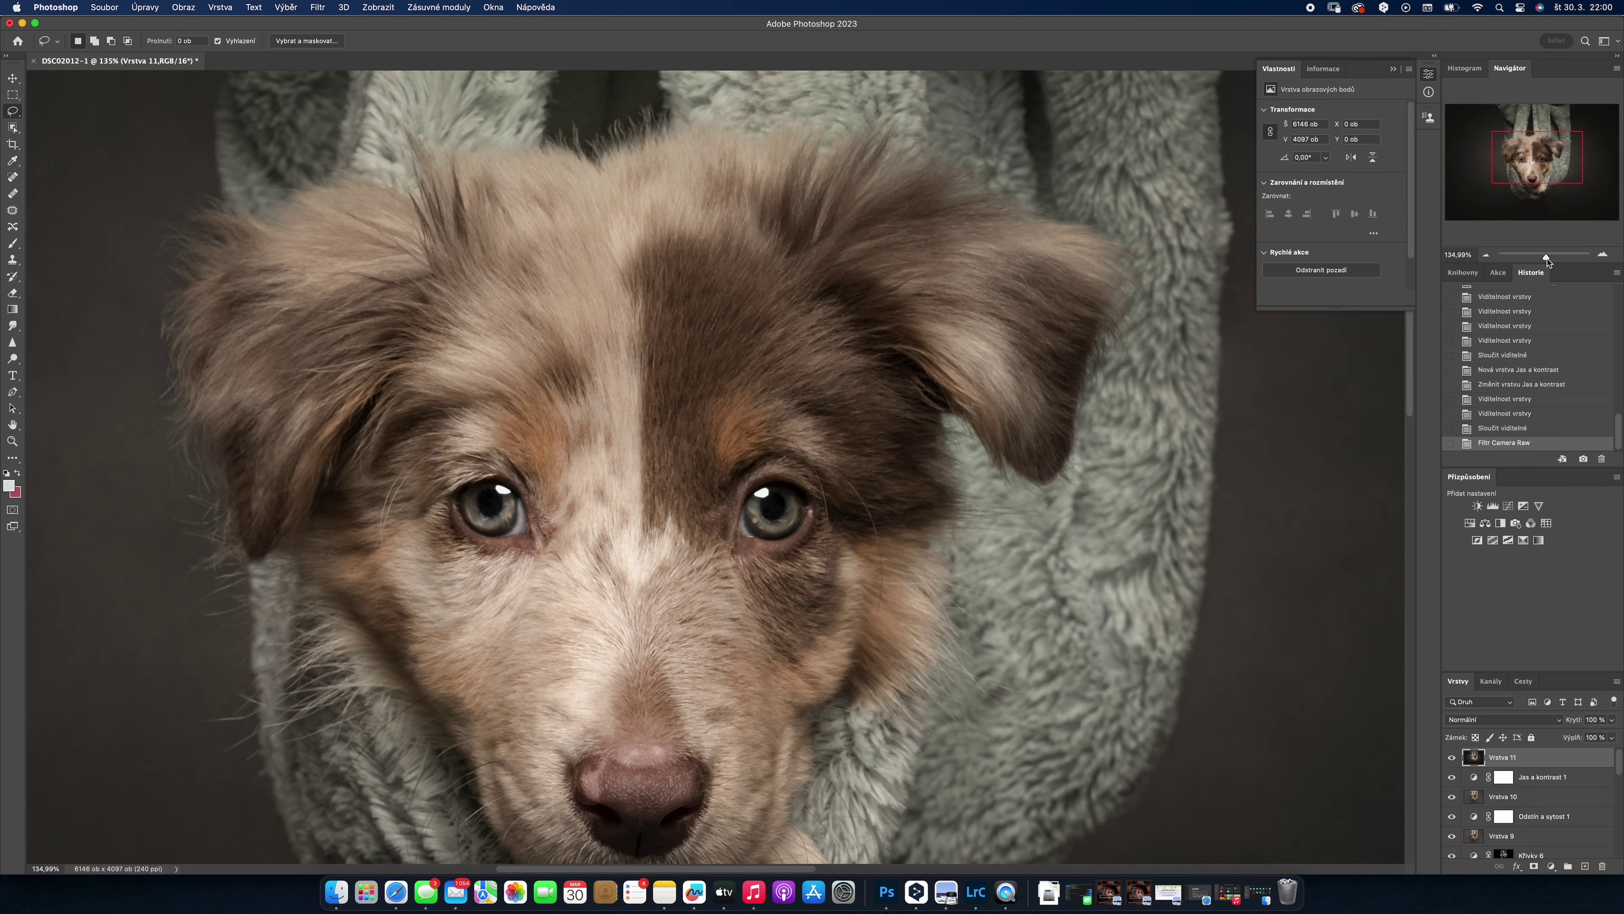
- Flatten the image and apply a 4.1-pixel High Pass filter to a copy layer
{"action": "right_click", "coordinate": [1534, 758]}
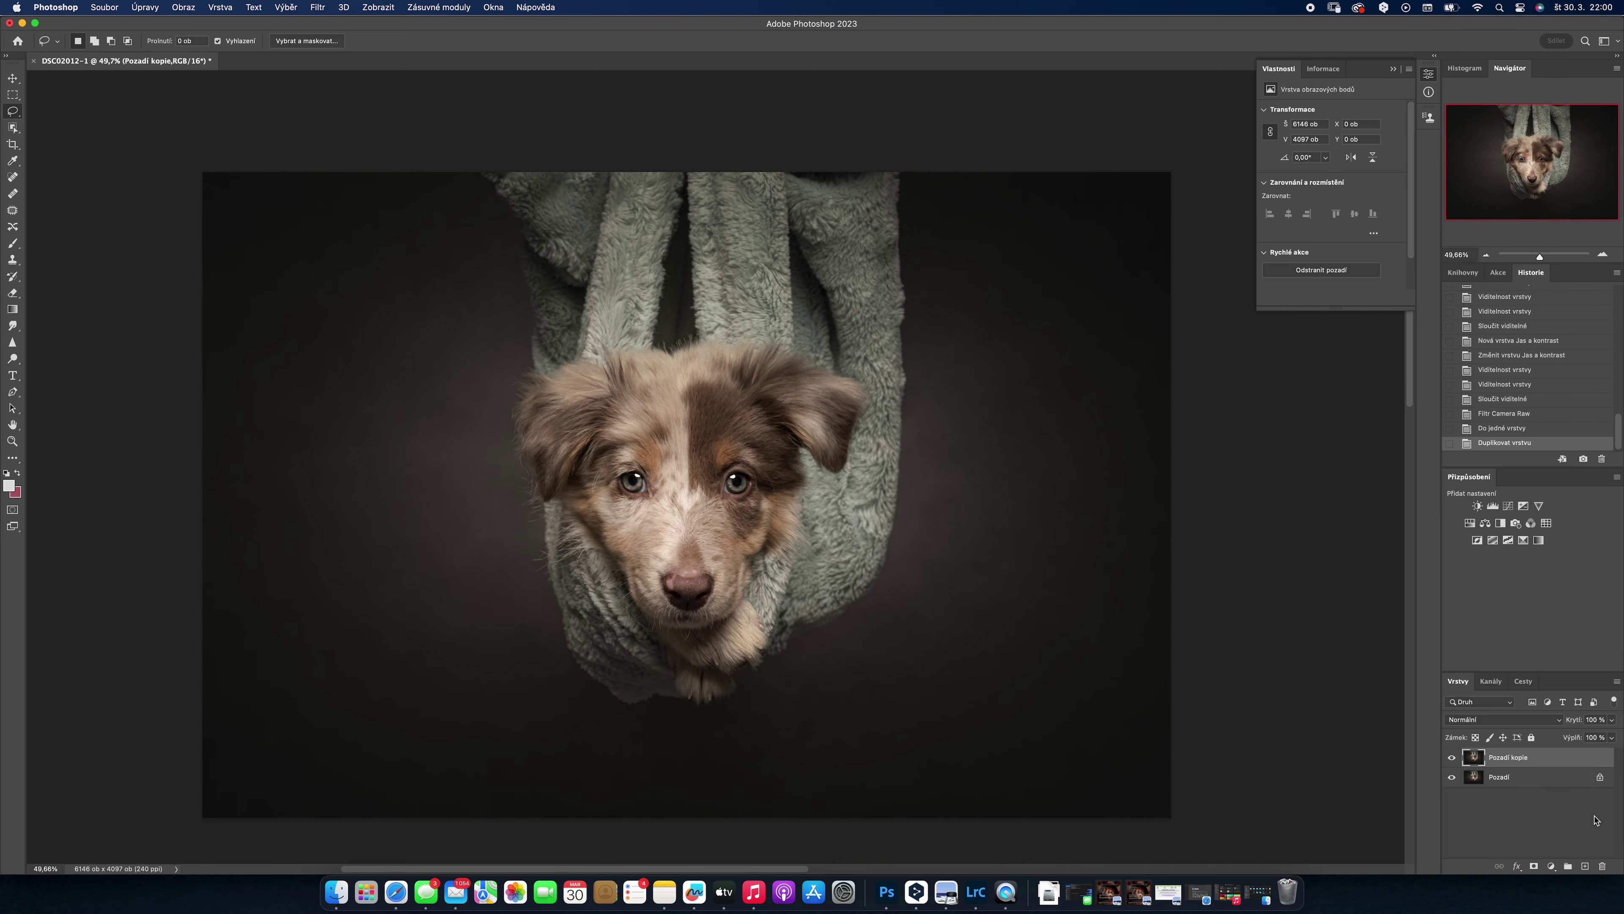
{"action": "left_click", "coordinate": [317, 7]}
{"action": "left_click", "coordinate": [530, 297]}
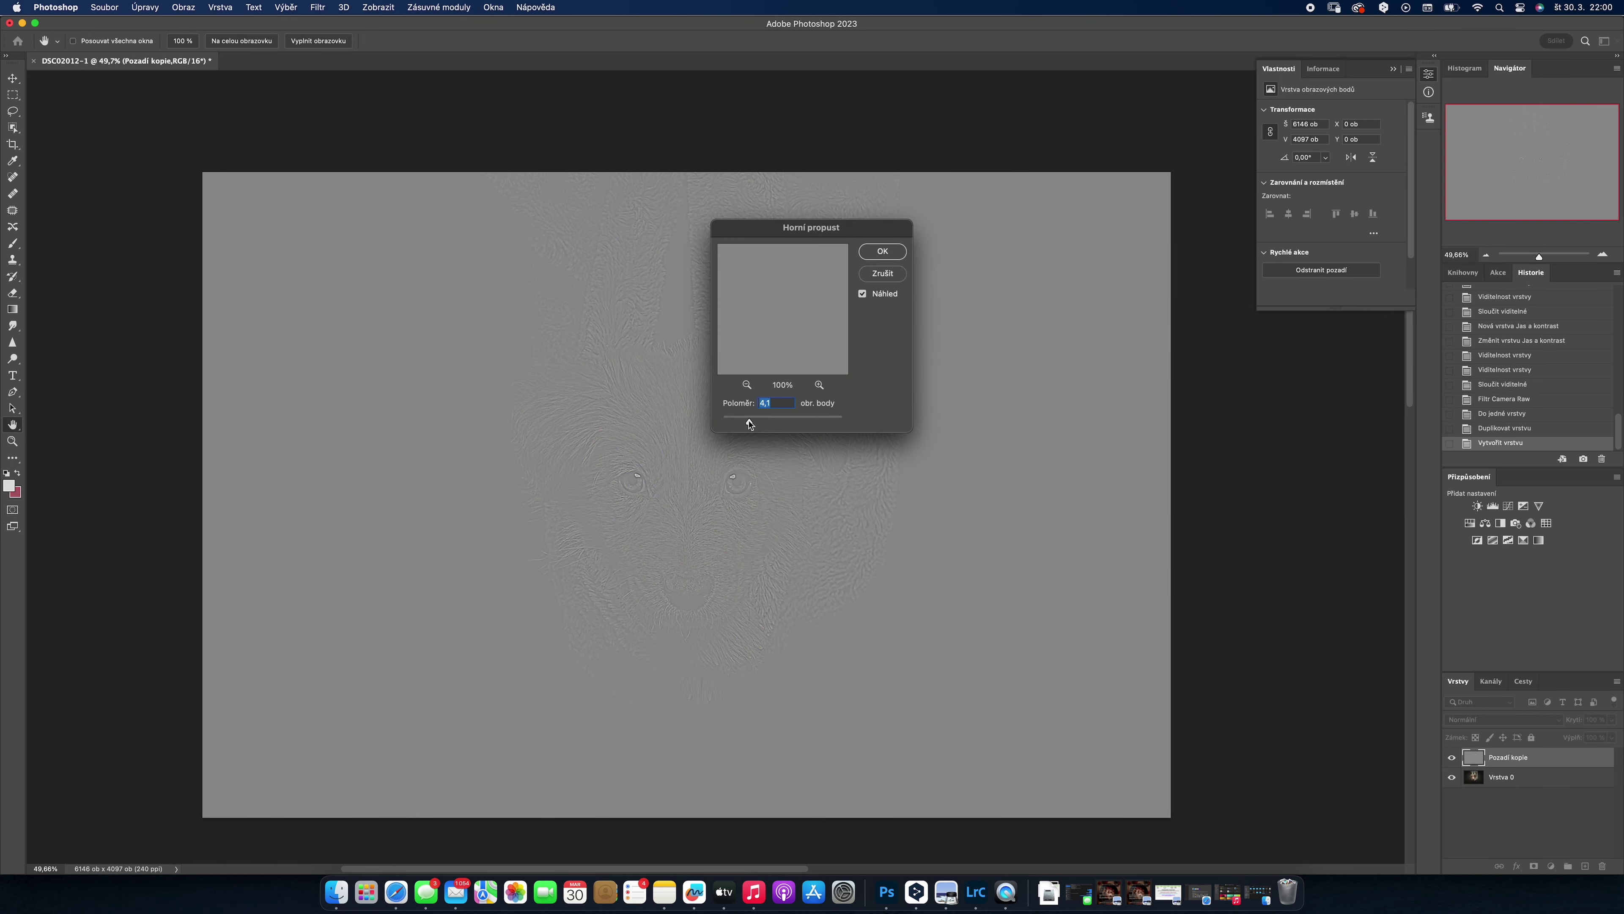
{"action": "key", "text": "Return"}
{"action": "key", "text": "l"}
- Blend the High Pass layer in Overlay at 70% and stamp visible layers
{"action": "left_click", "coordinate": [1503, 719]}
{"action": "left_click", "coordinate": [1490, 762]}
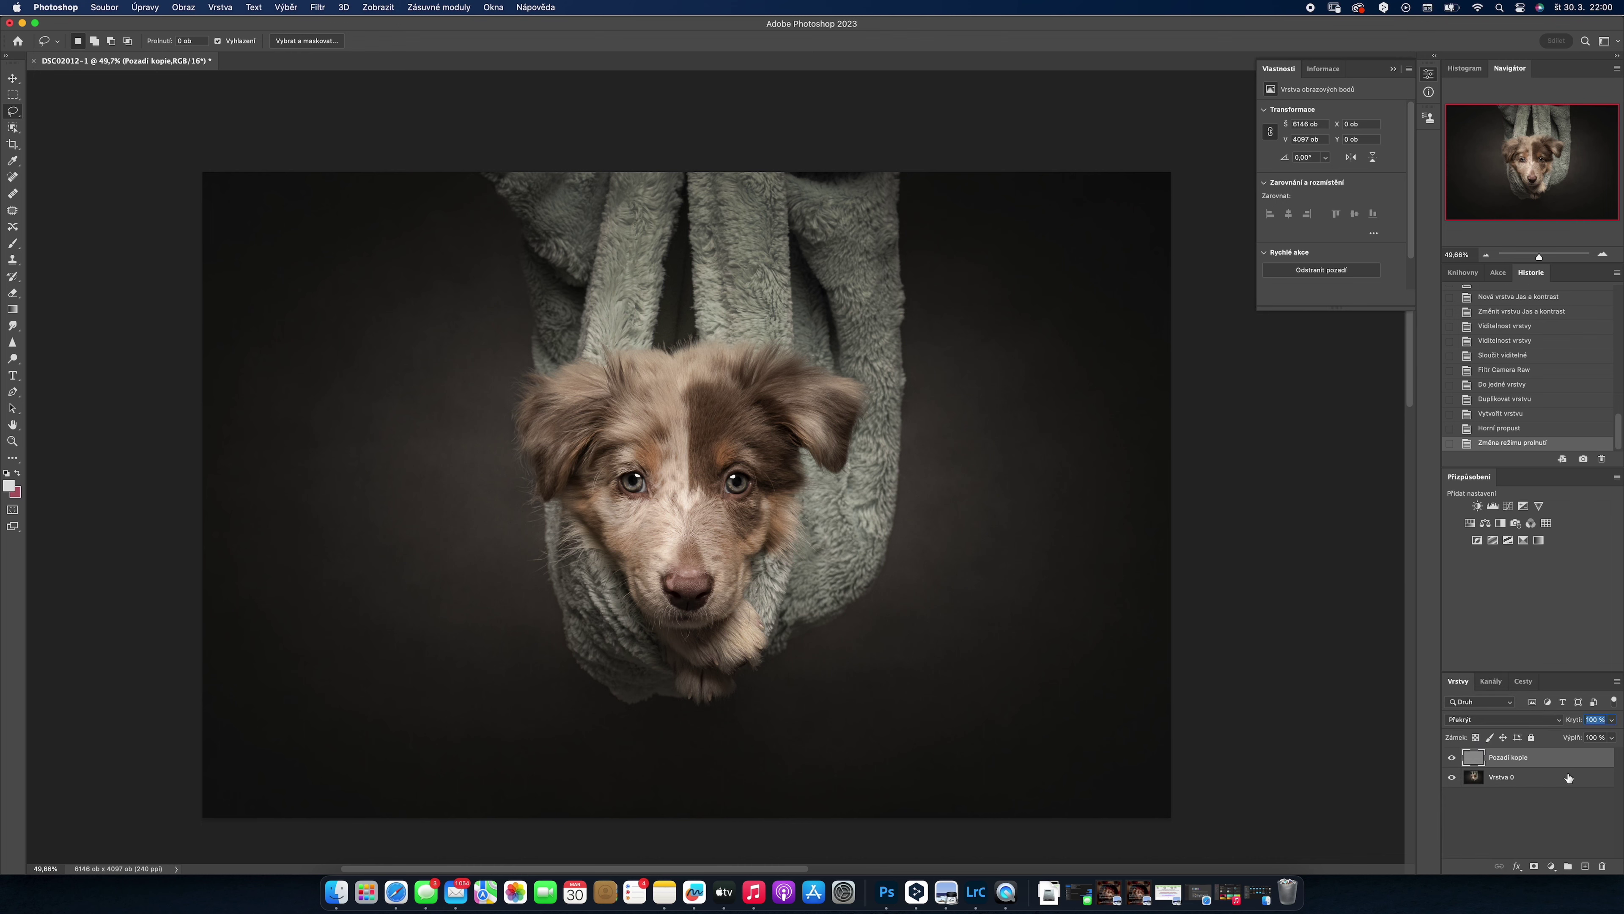
{"action": "key", "text": "7"}
{"action": "key", "text": "shift+7"}
{"action": "key", "text": "Return"}
{"action": "scroll", "coordinate": [715, 470], "scroll_direction": "up", "scroll_amount": 5}
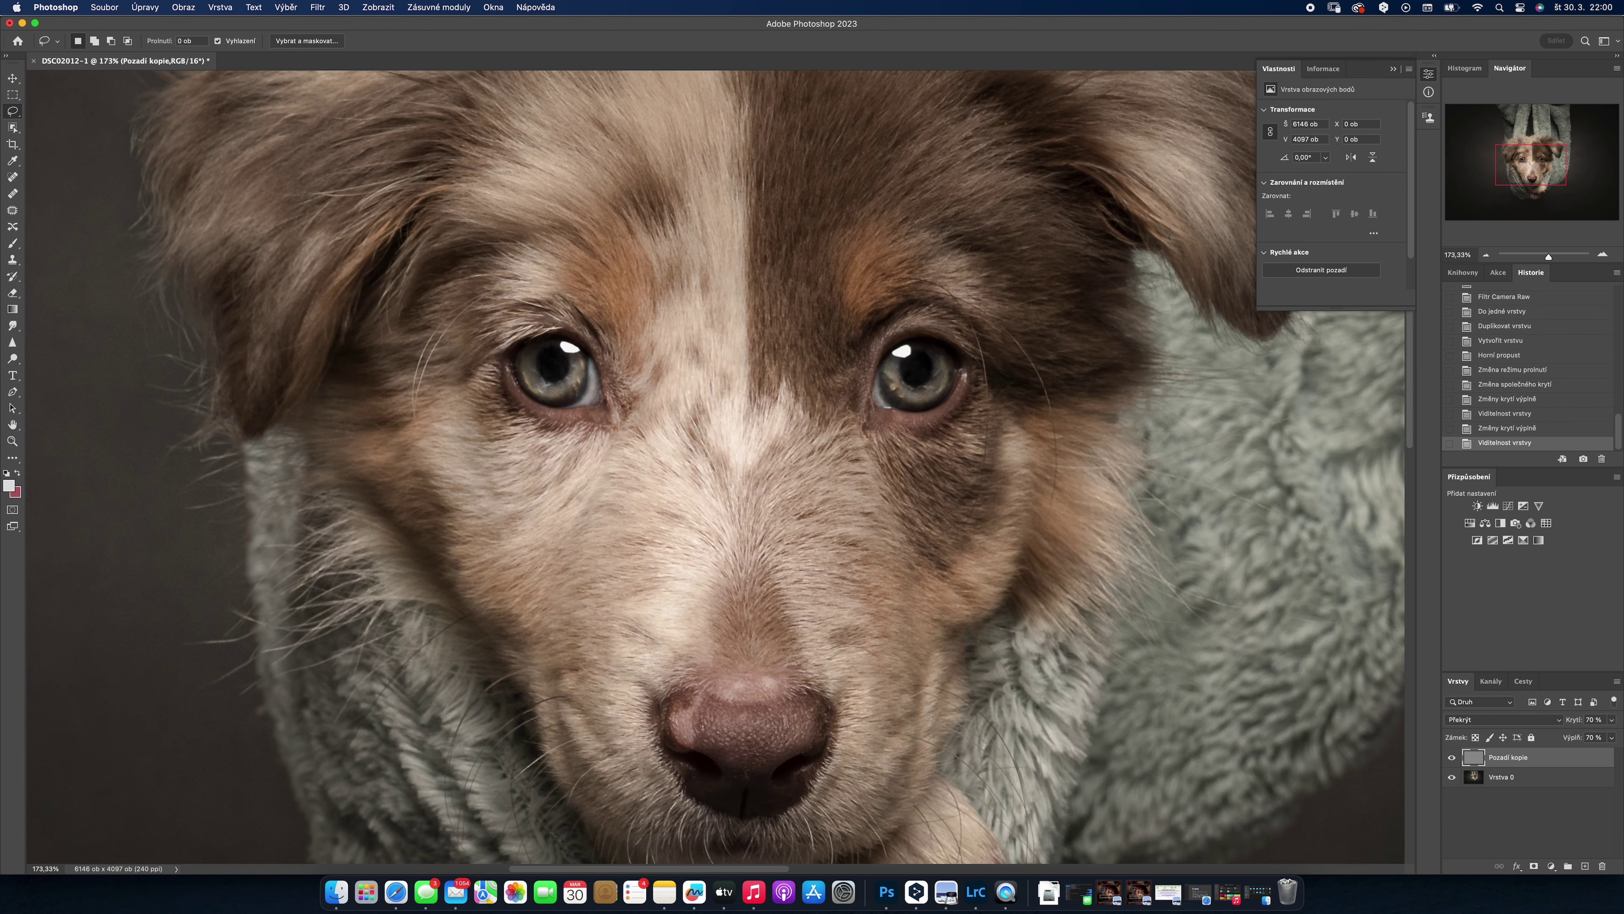
{"action": "key", "text": "super+alt+shift+e"}
{"action": "key", "text": "super+0"}
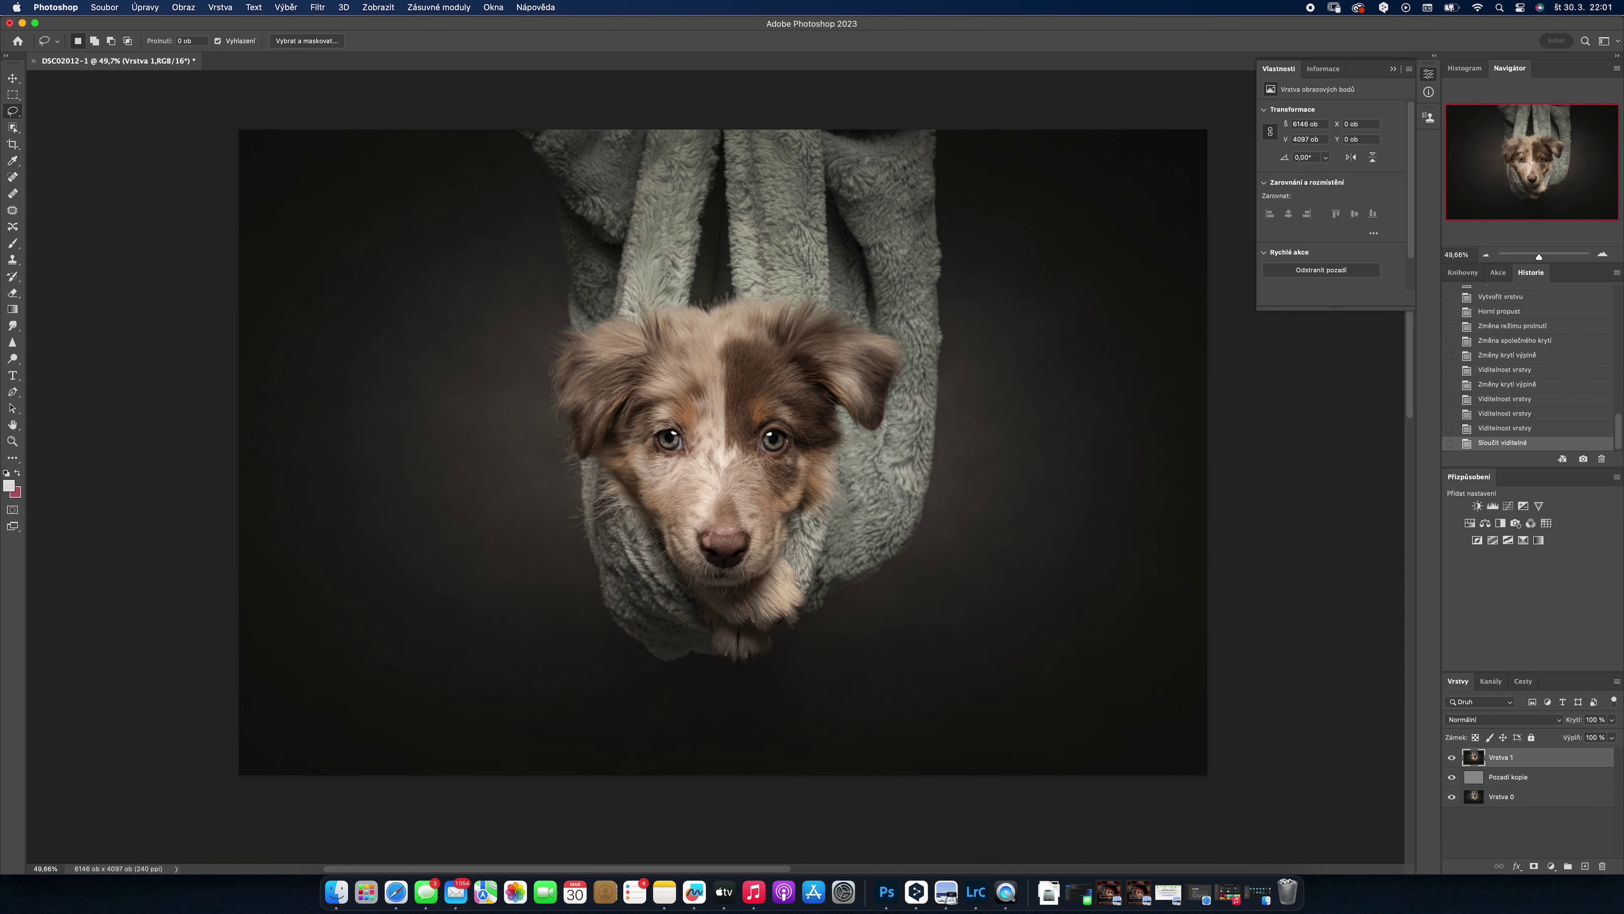